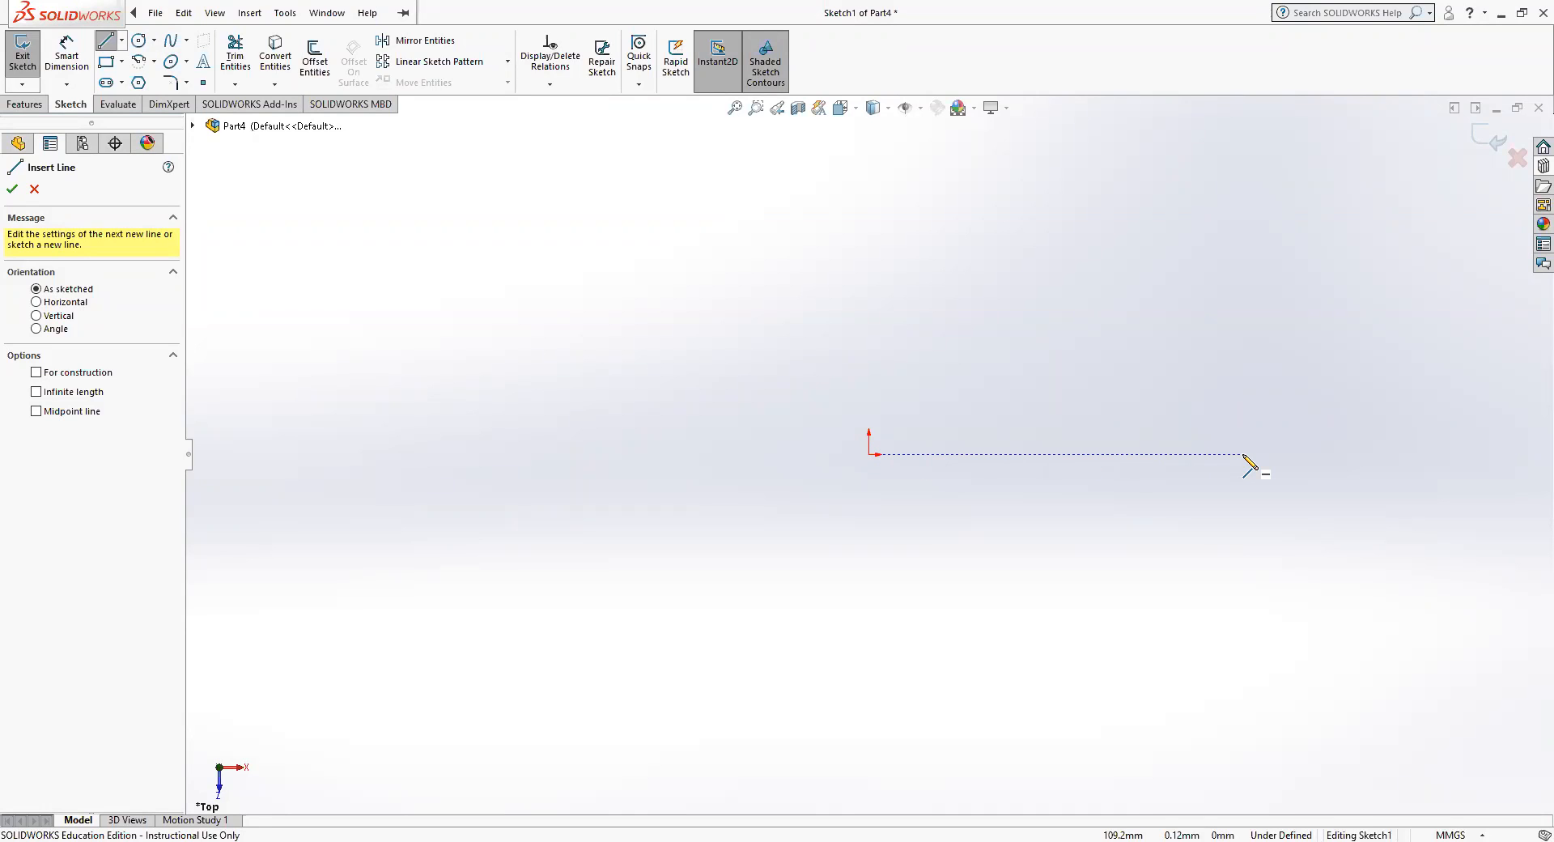
Sketch a horizontal line about 109 mm long, ending at the origin.
left_click(1244, 454)
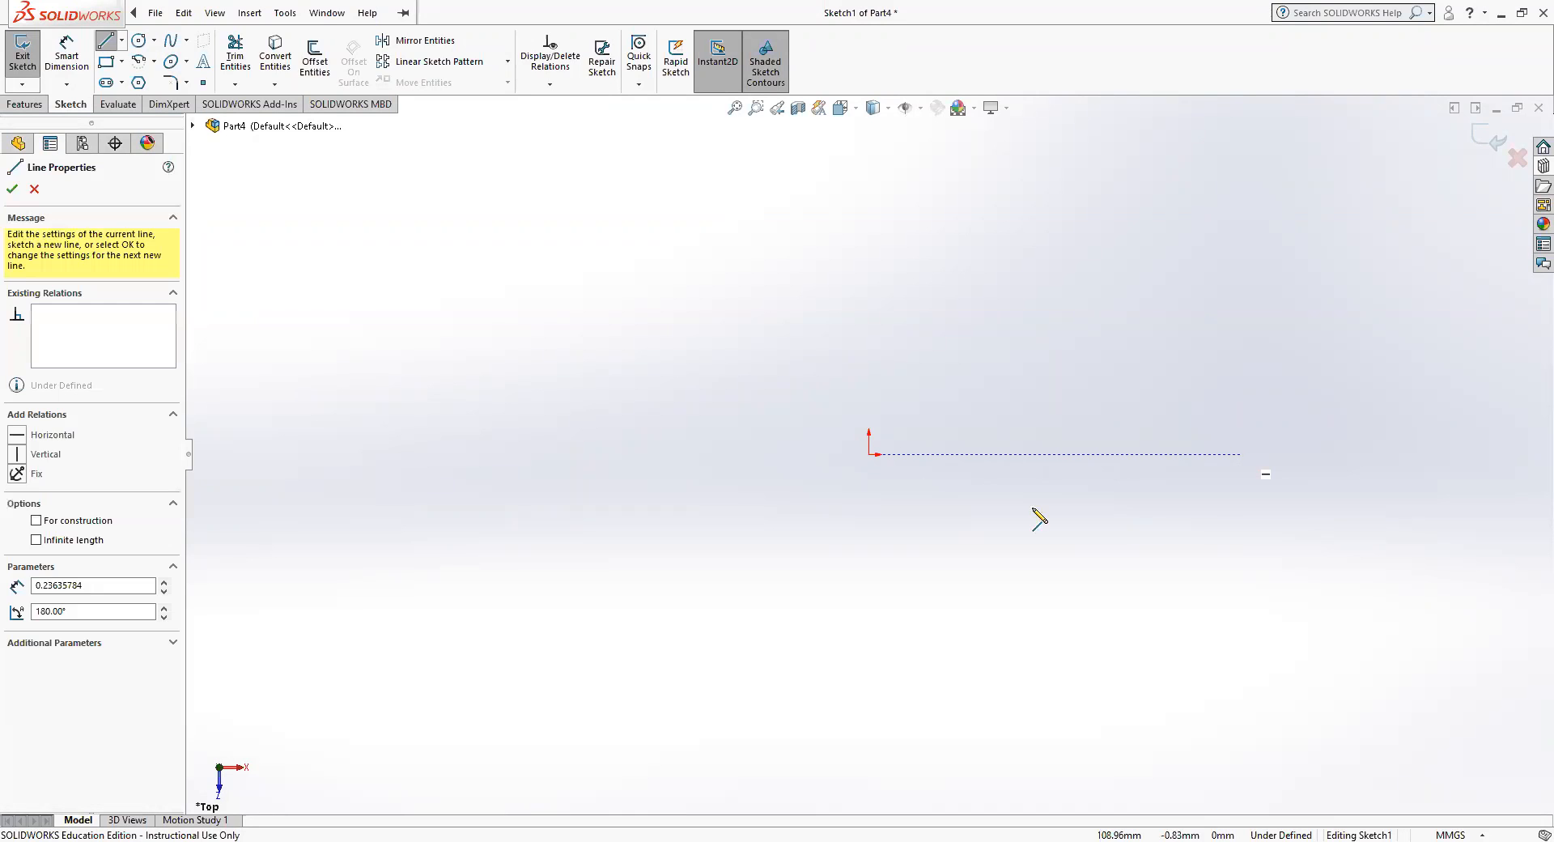
left_click(869, 454)
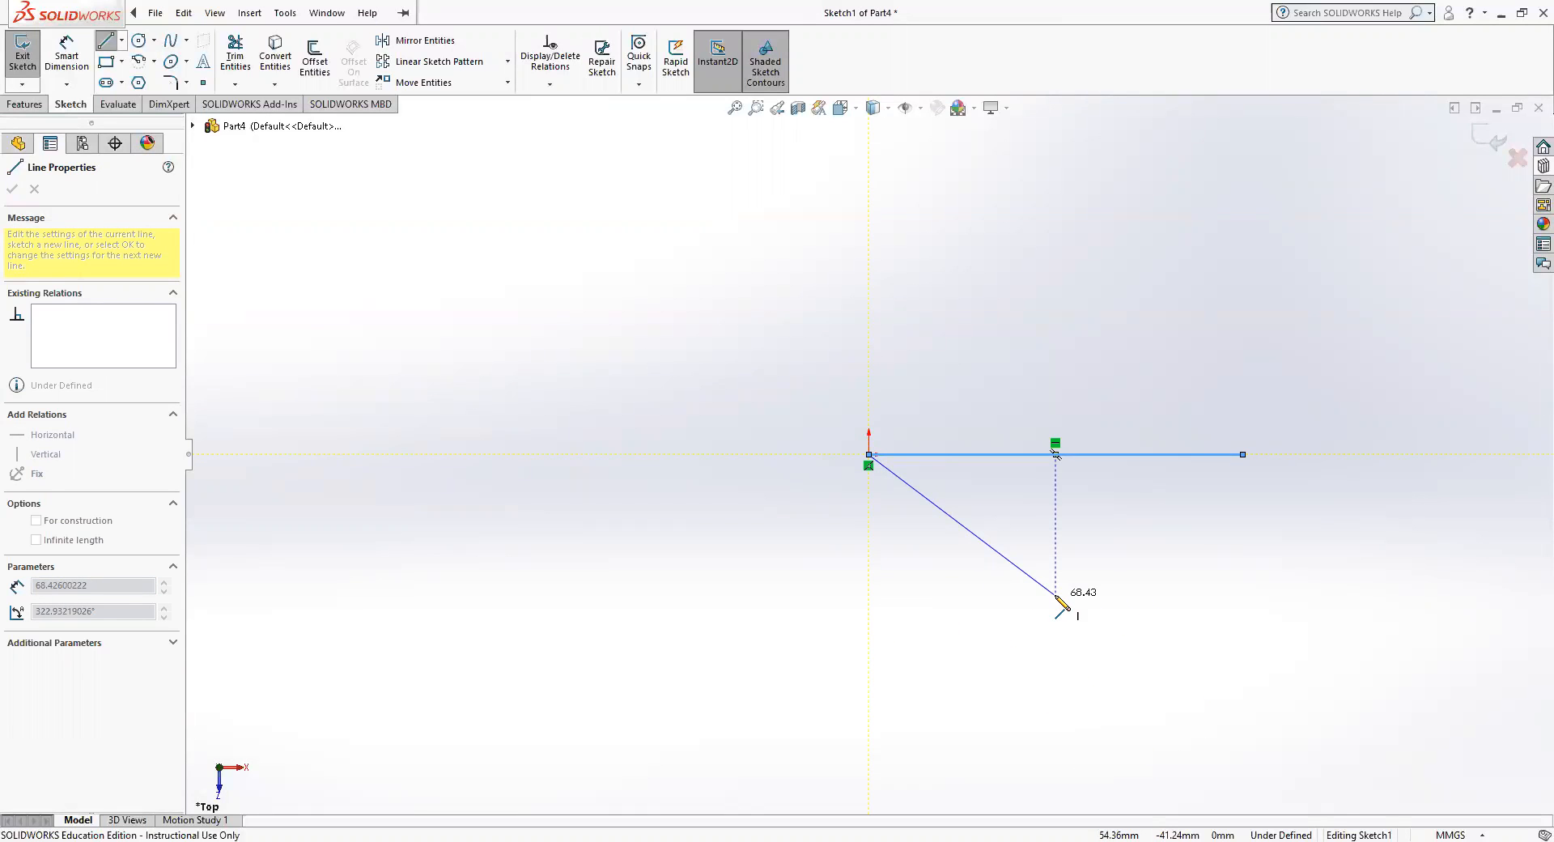
right_click(972, 603)
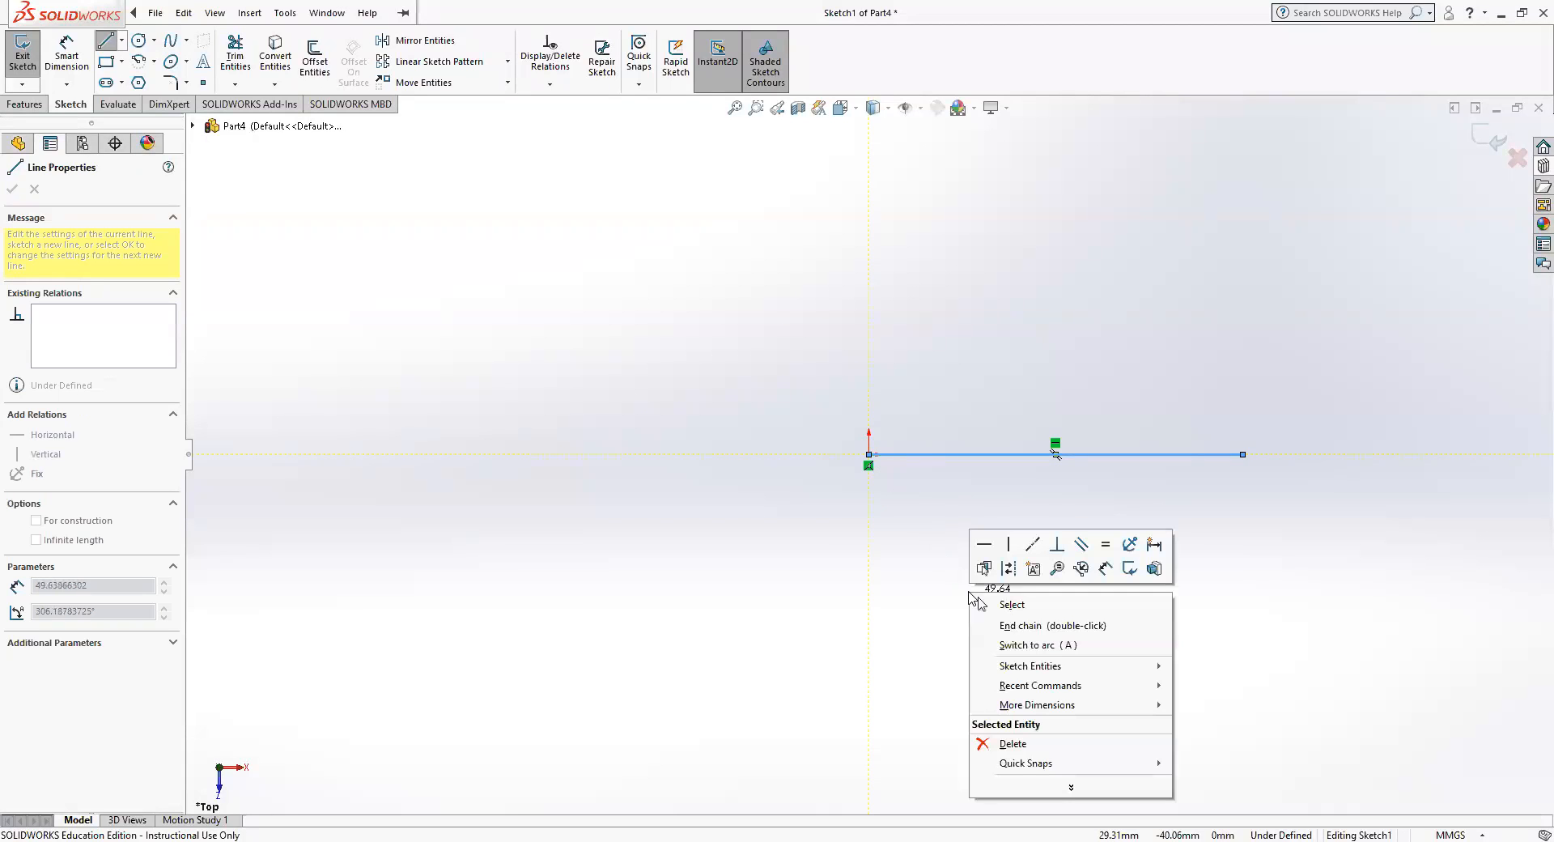
key("Escape")
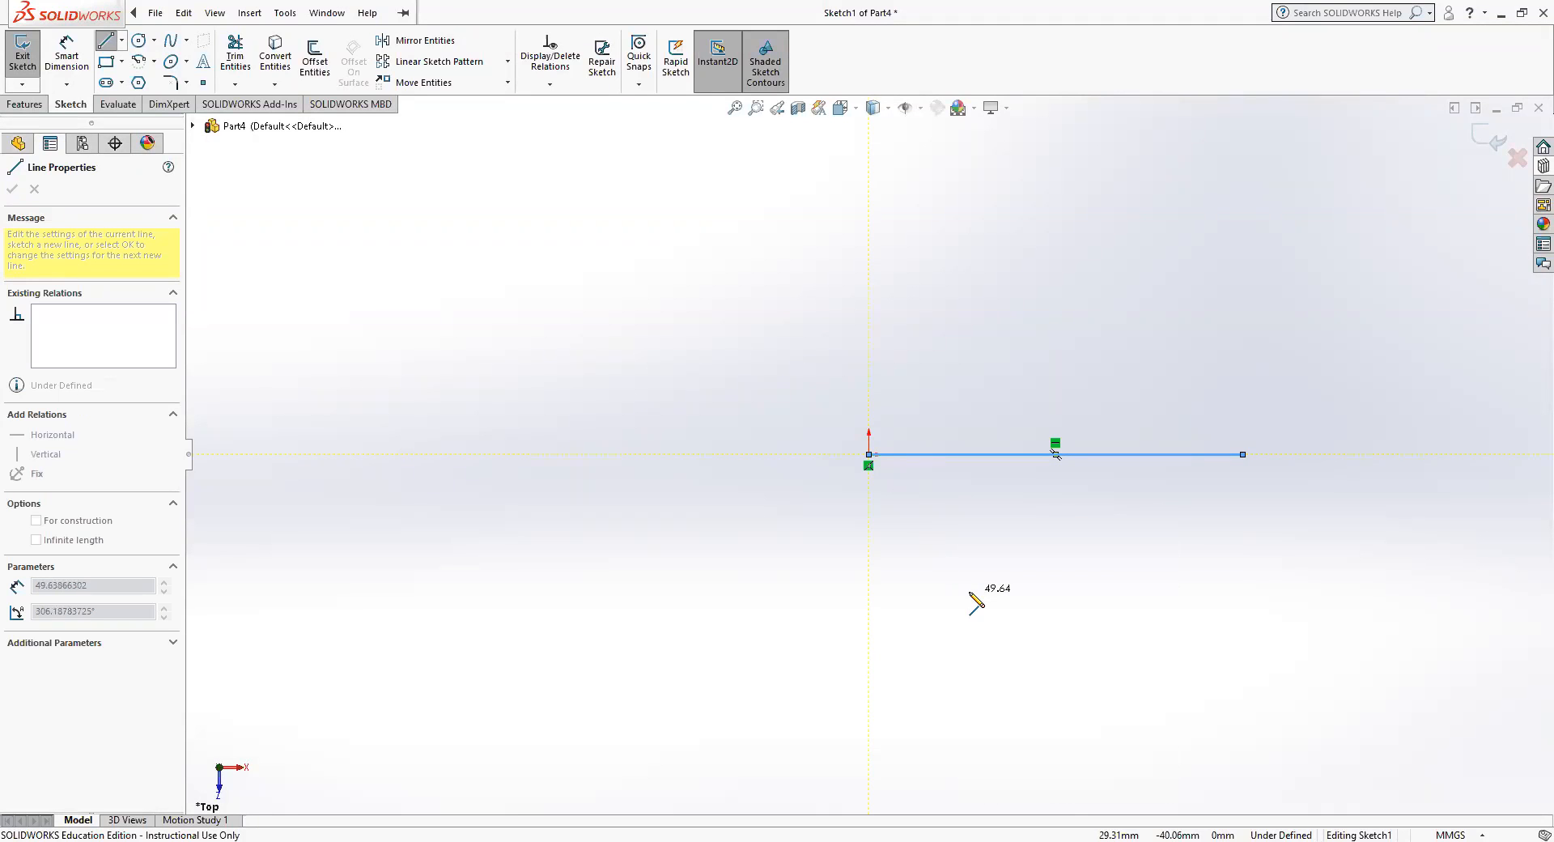
key("Escape")
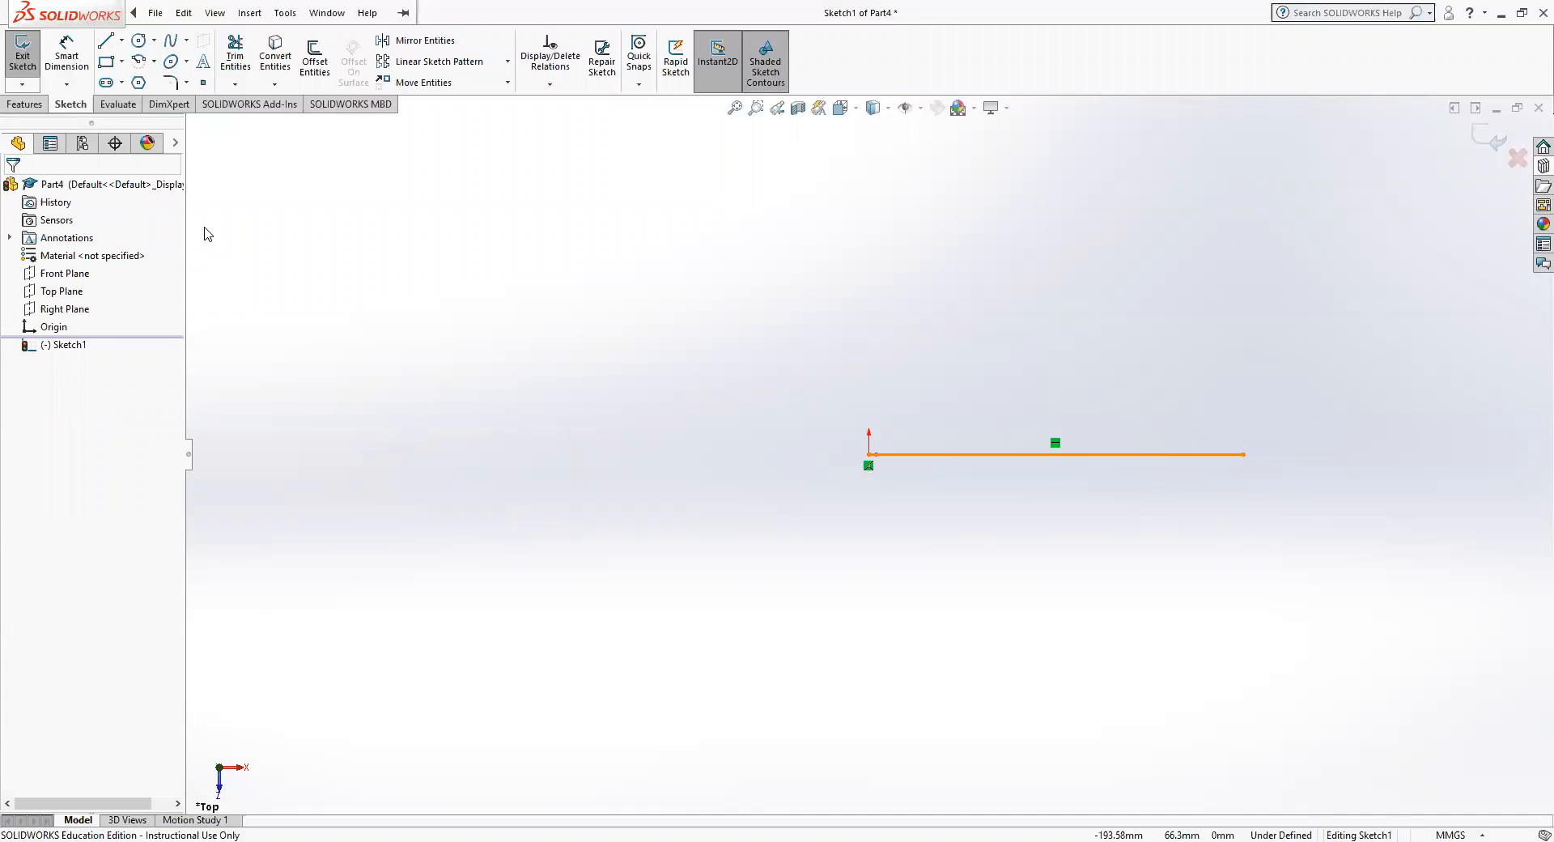
Dimension the horizontal line below it and set its length to 100 mm.
left_click(68, 61)
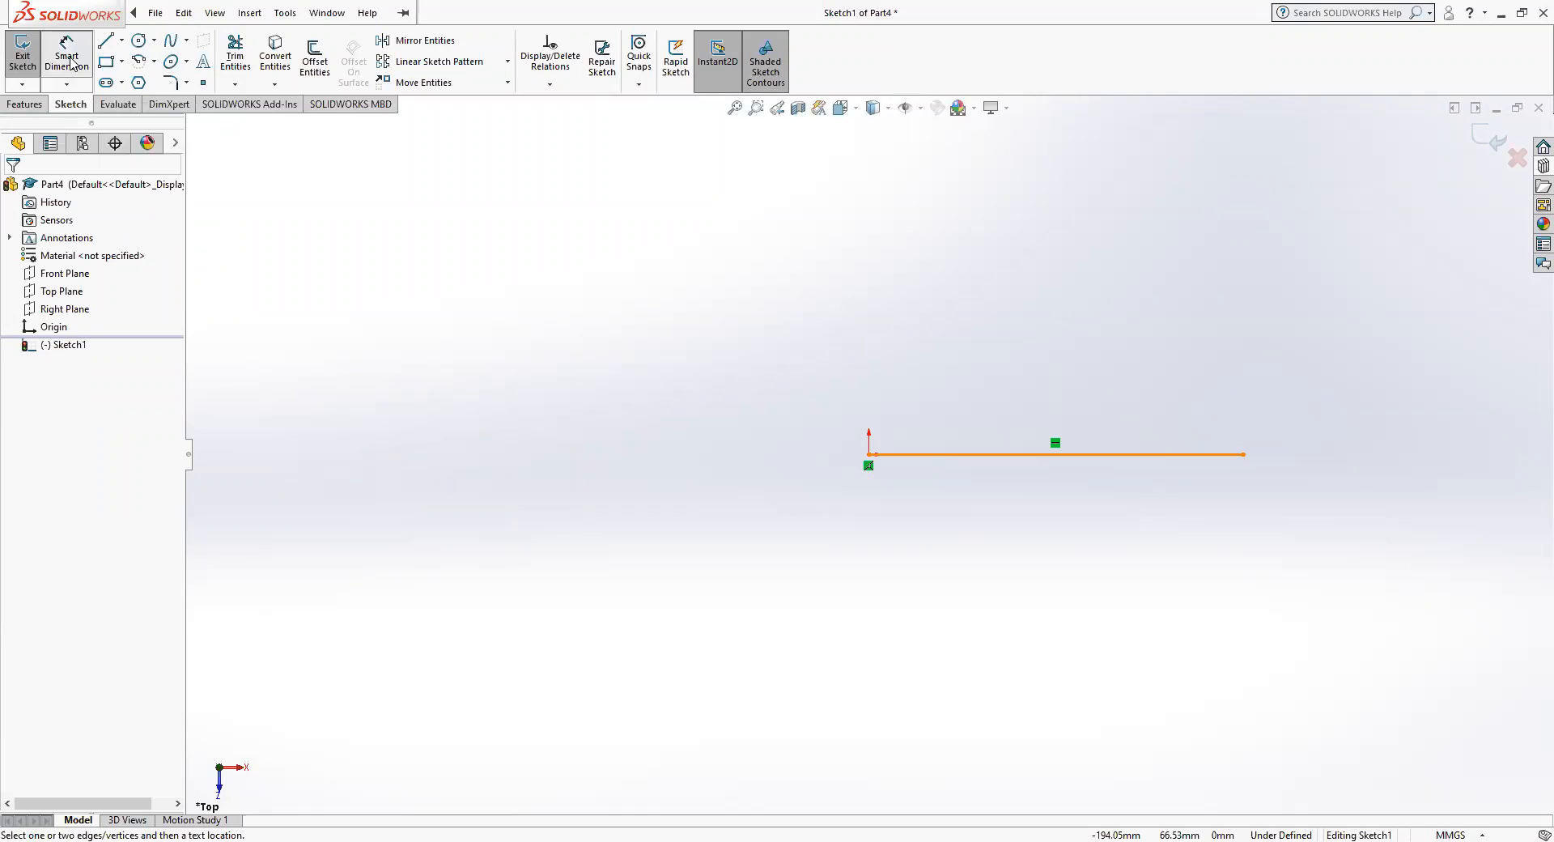
left_click(1059, 458)
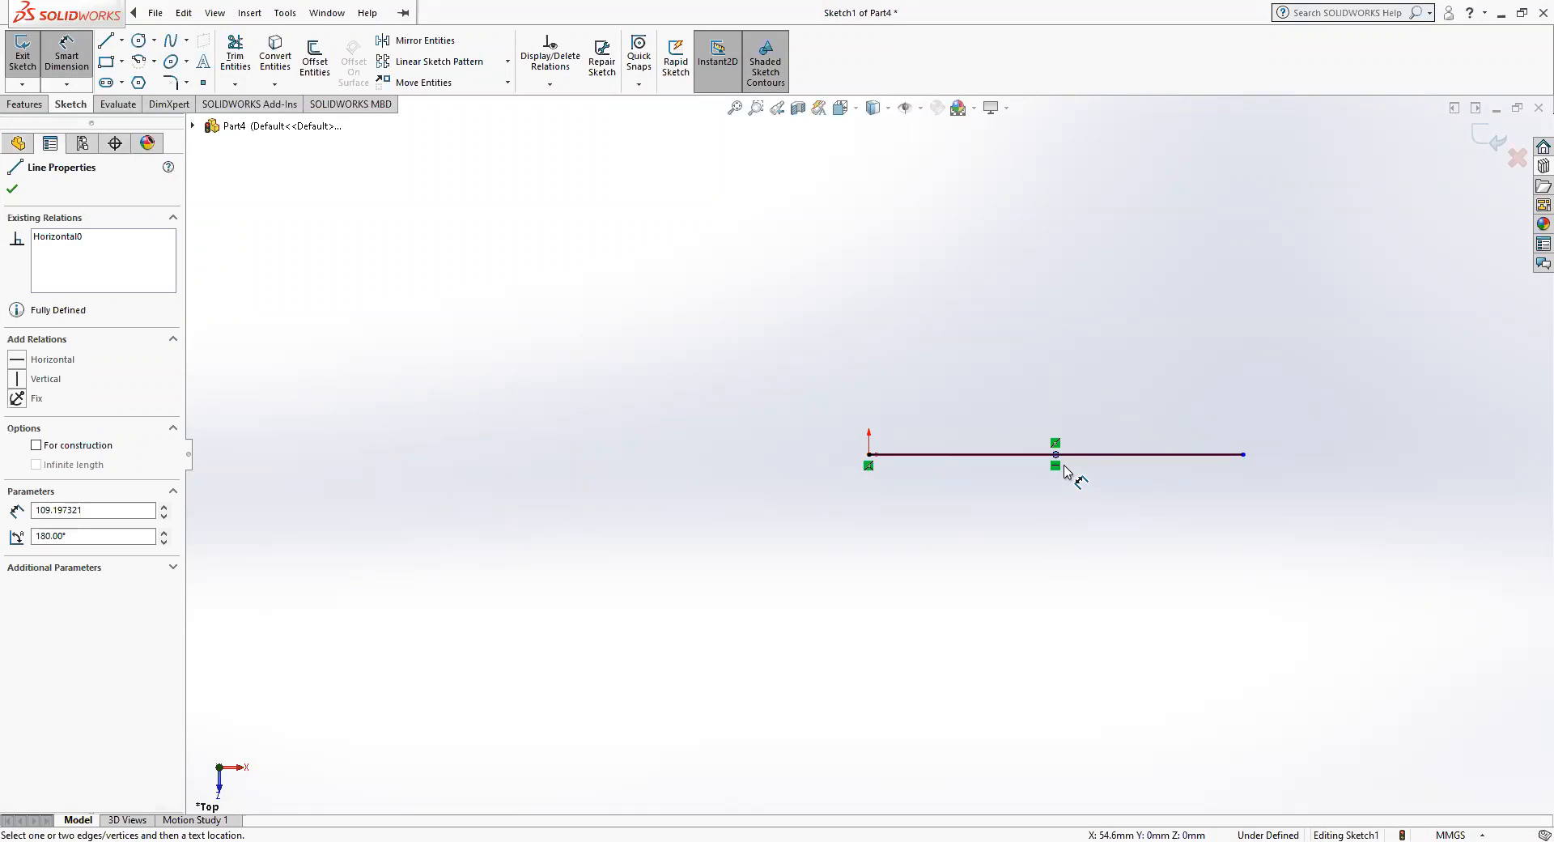
left_click(1065, 465)
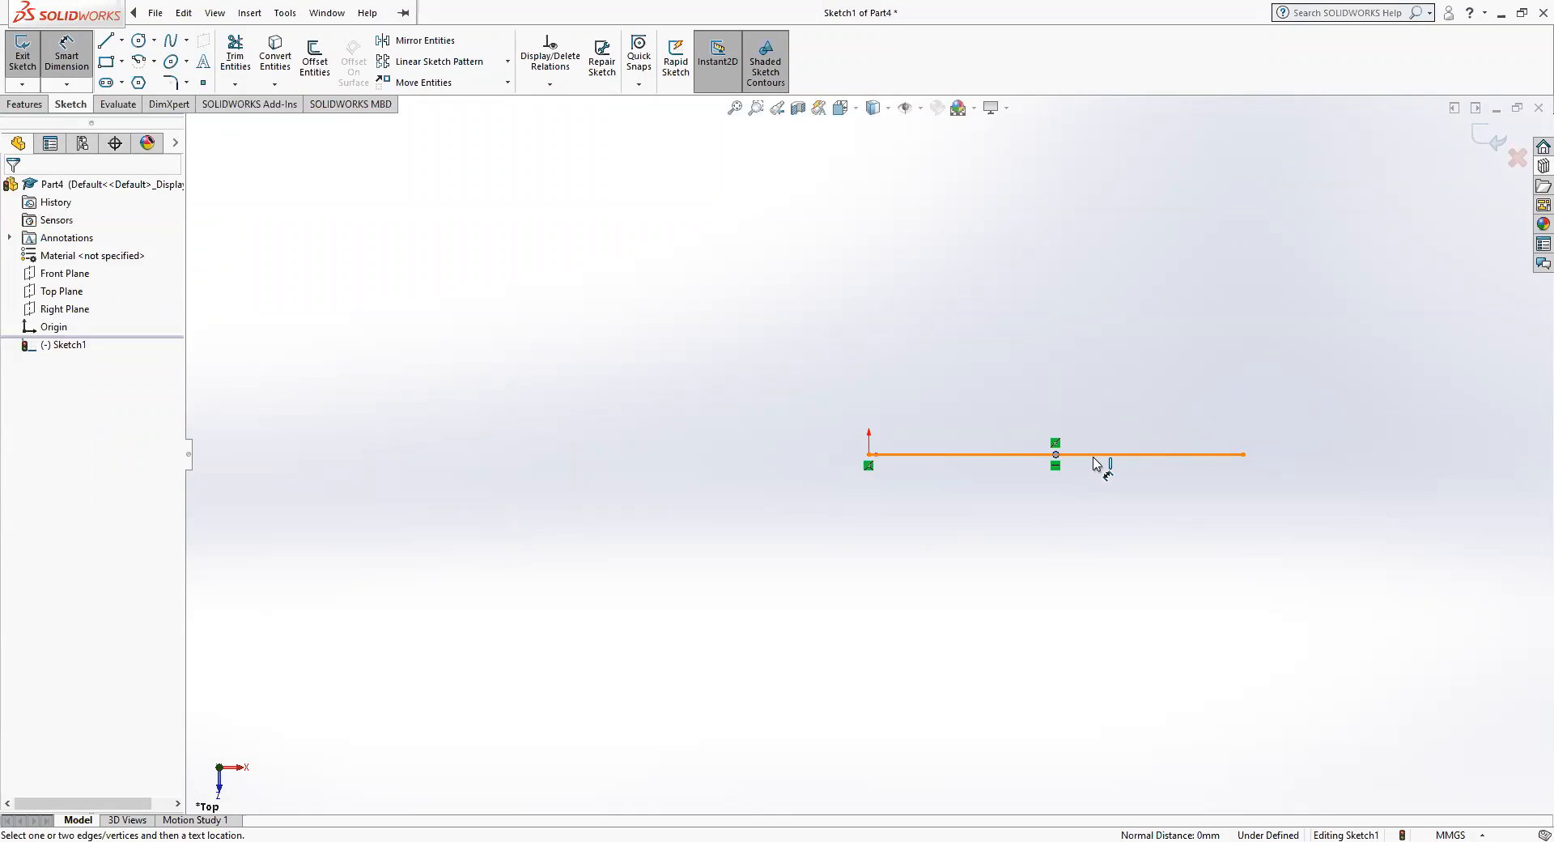
double_click(1103, 459)
left_click(1102, 456)
left_click(1095, 418)
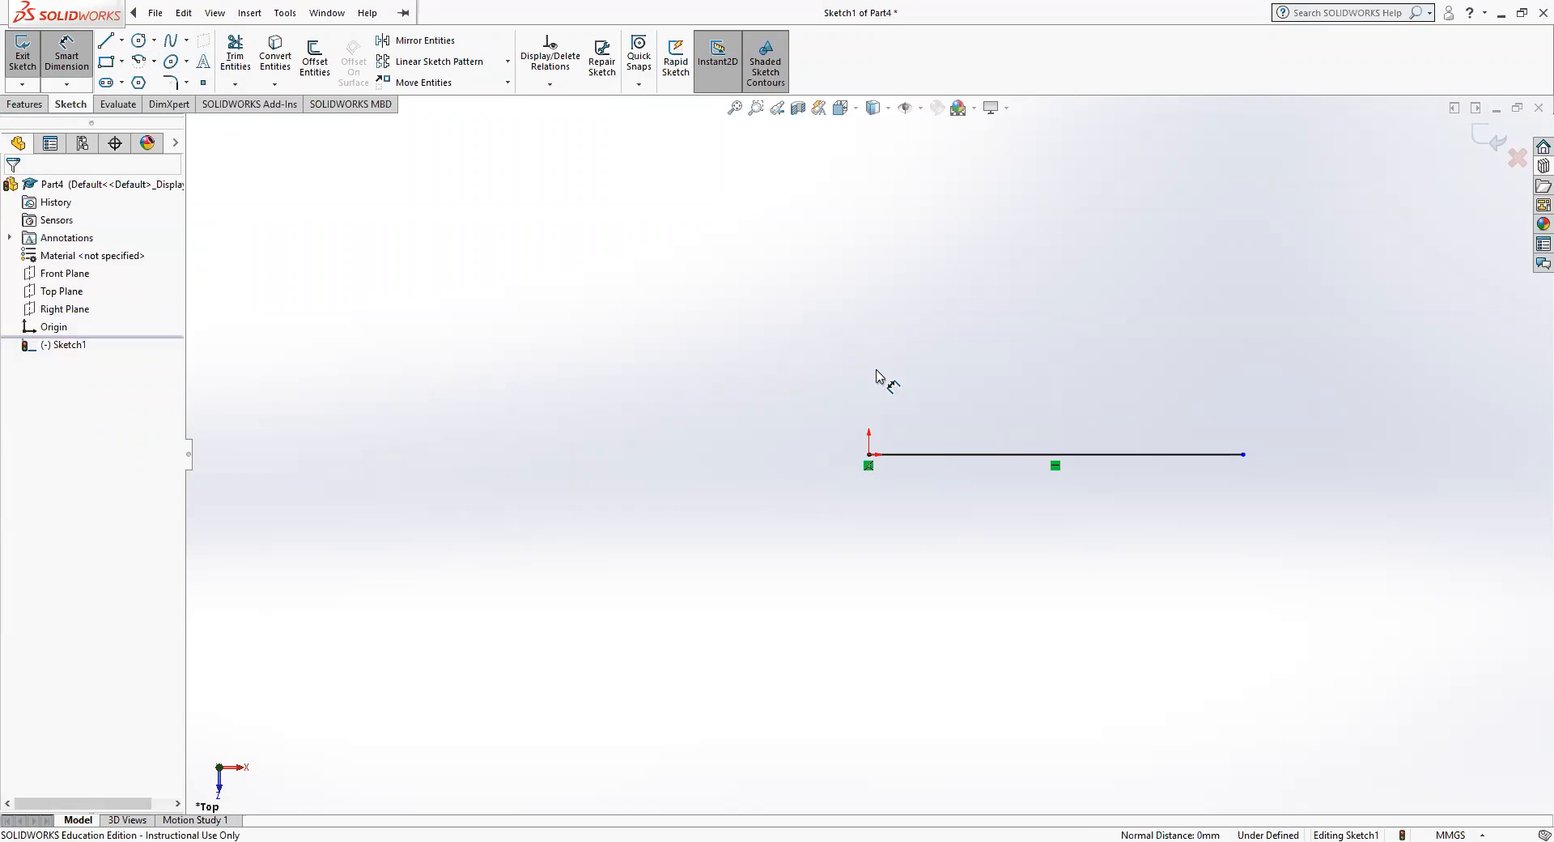
left_click(1155, 457)
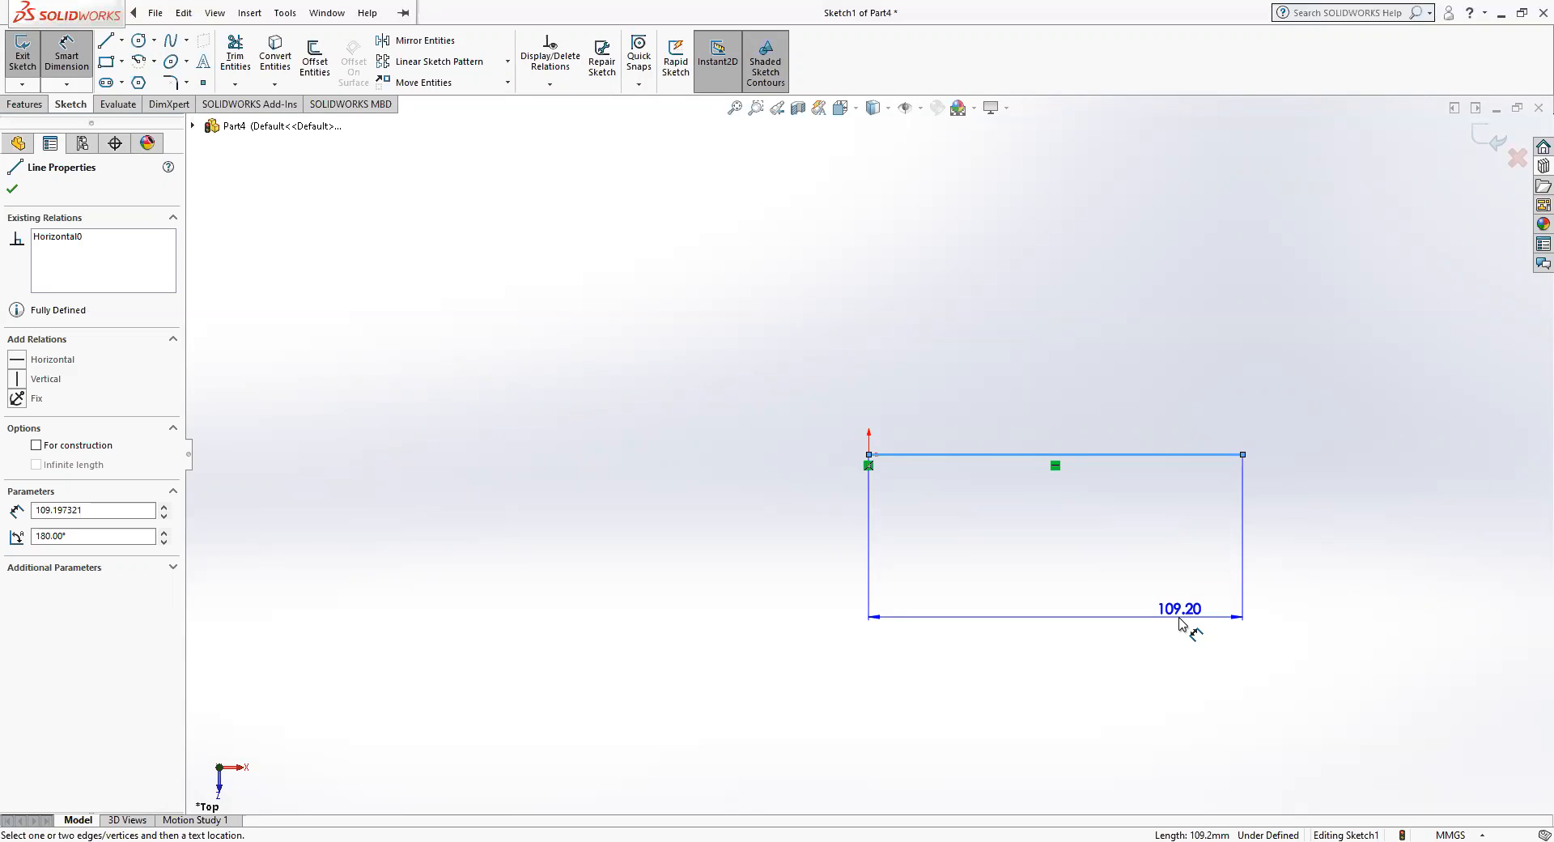
left_click(1179, 622)
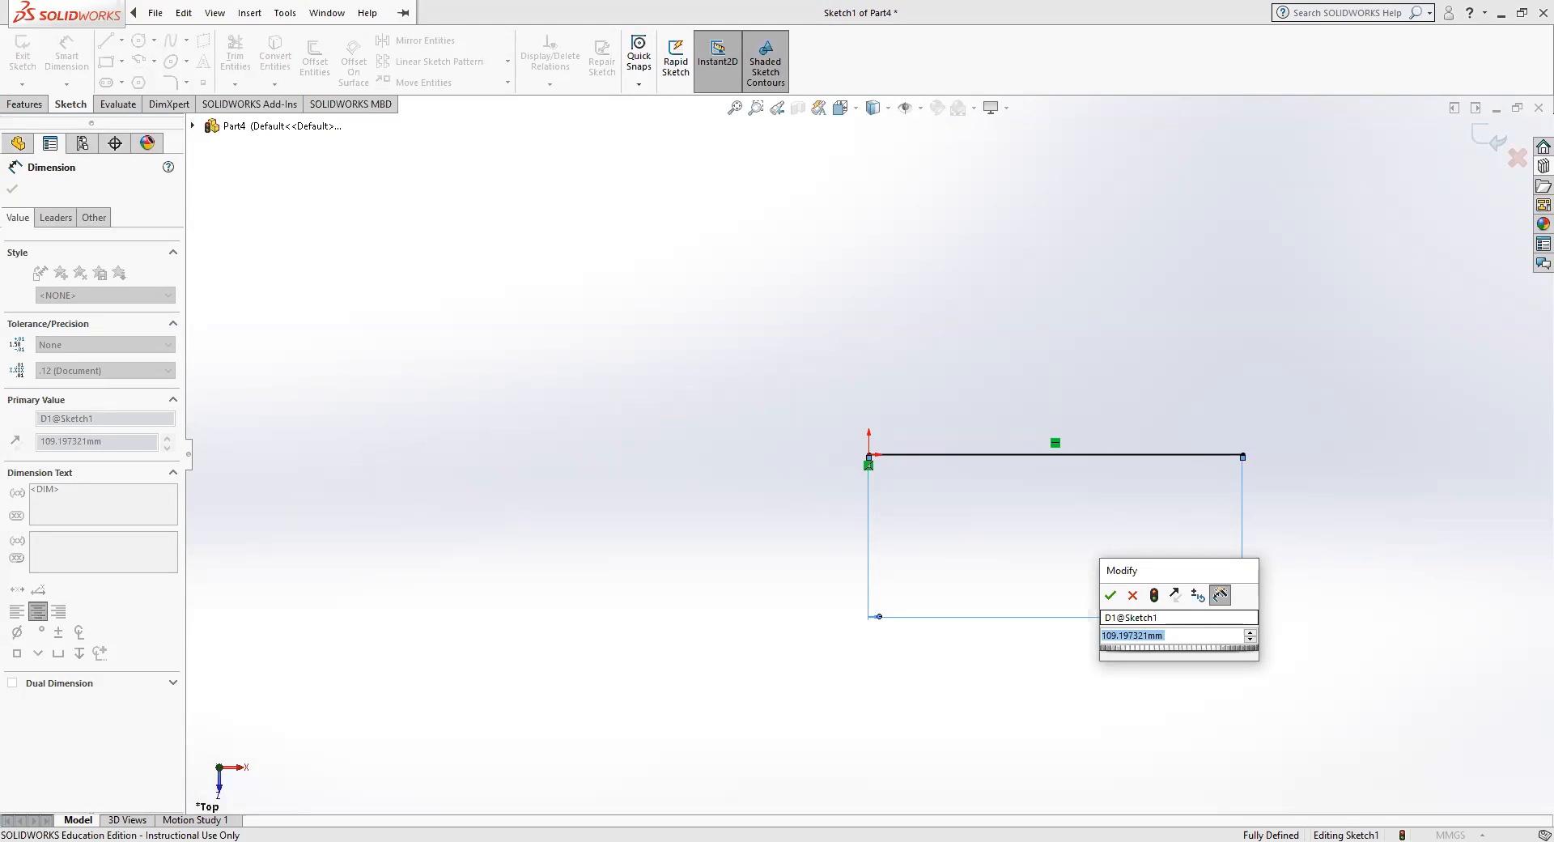
type("100")
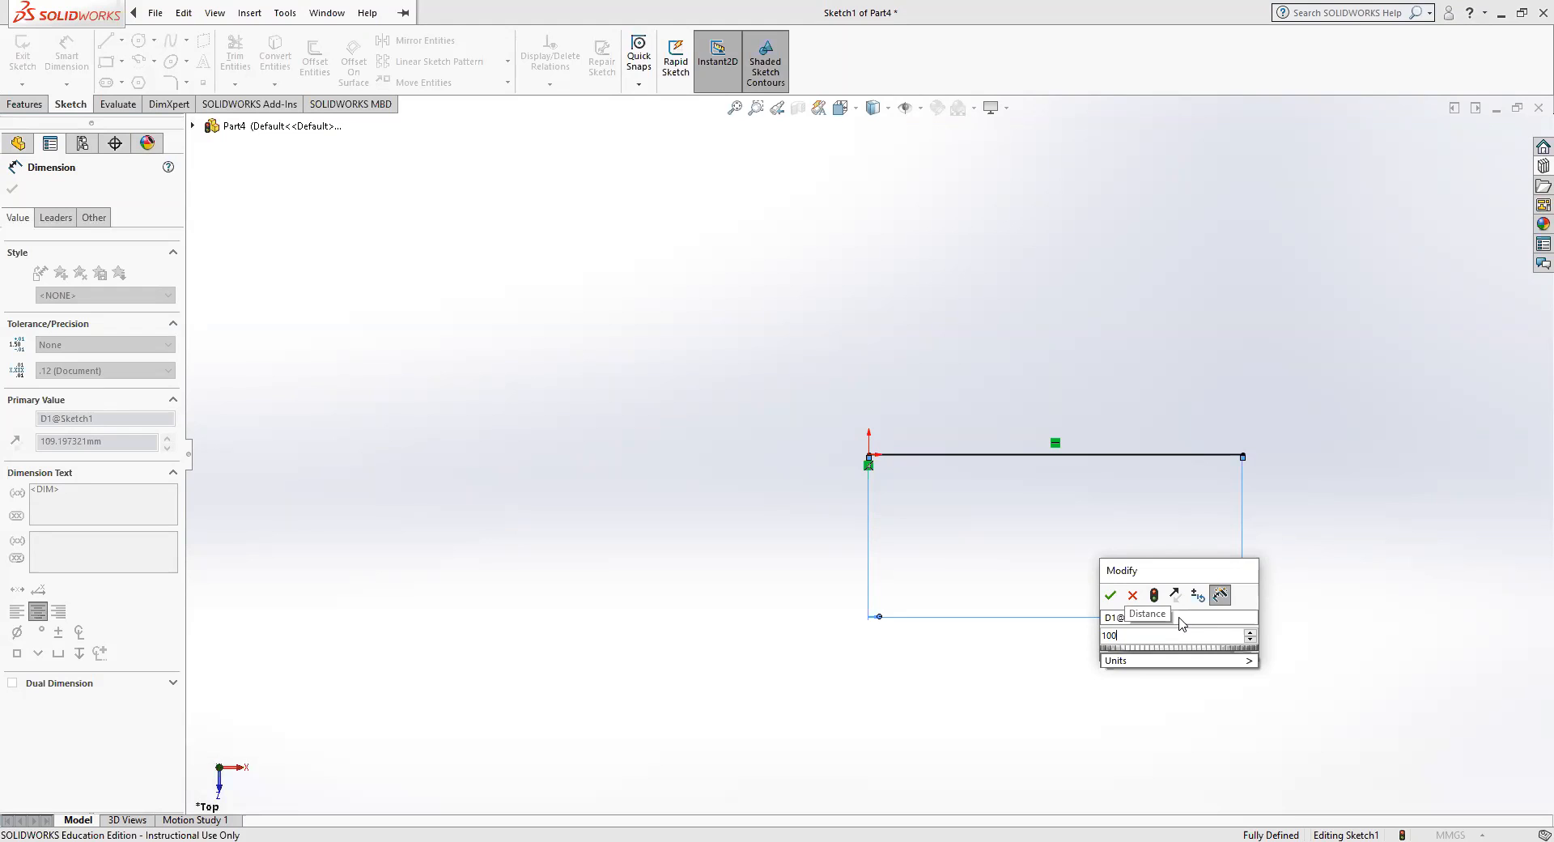
key("Return")
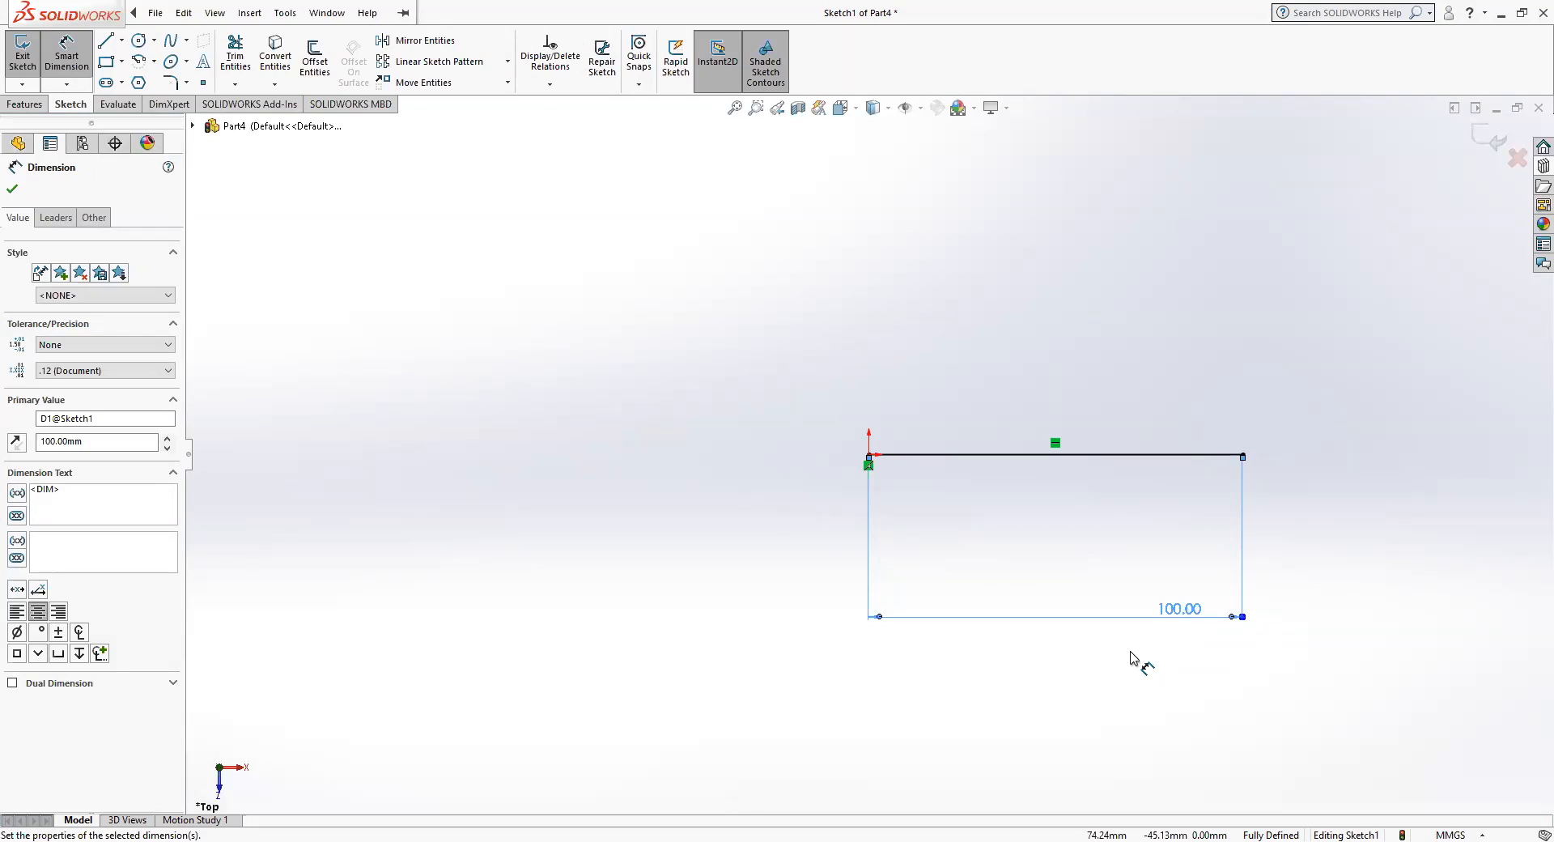
Sketch a second line from the origin, about 110 mm long and rising at 45° above the horizontal line.
left_click(298, 10)
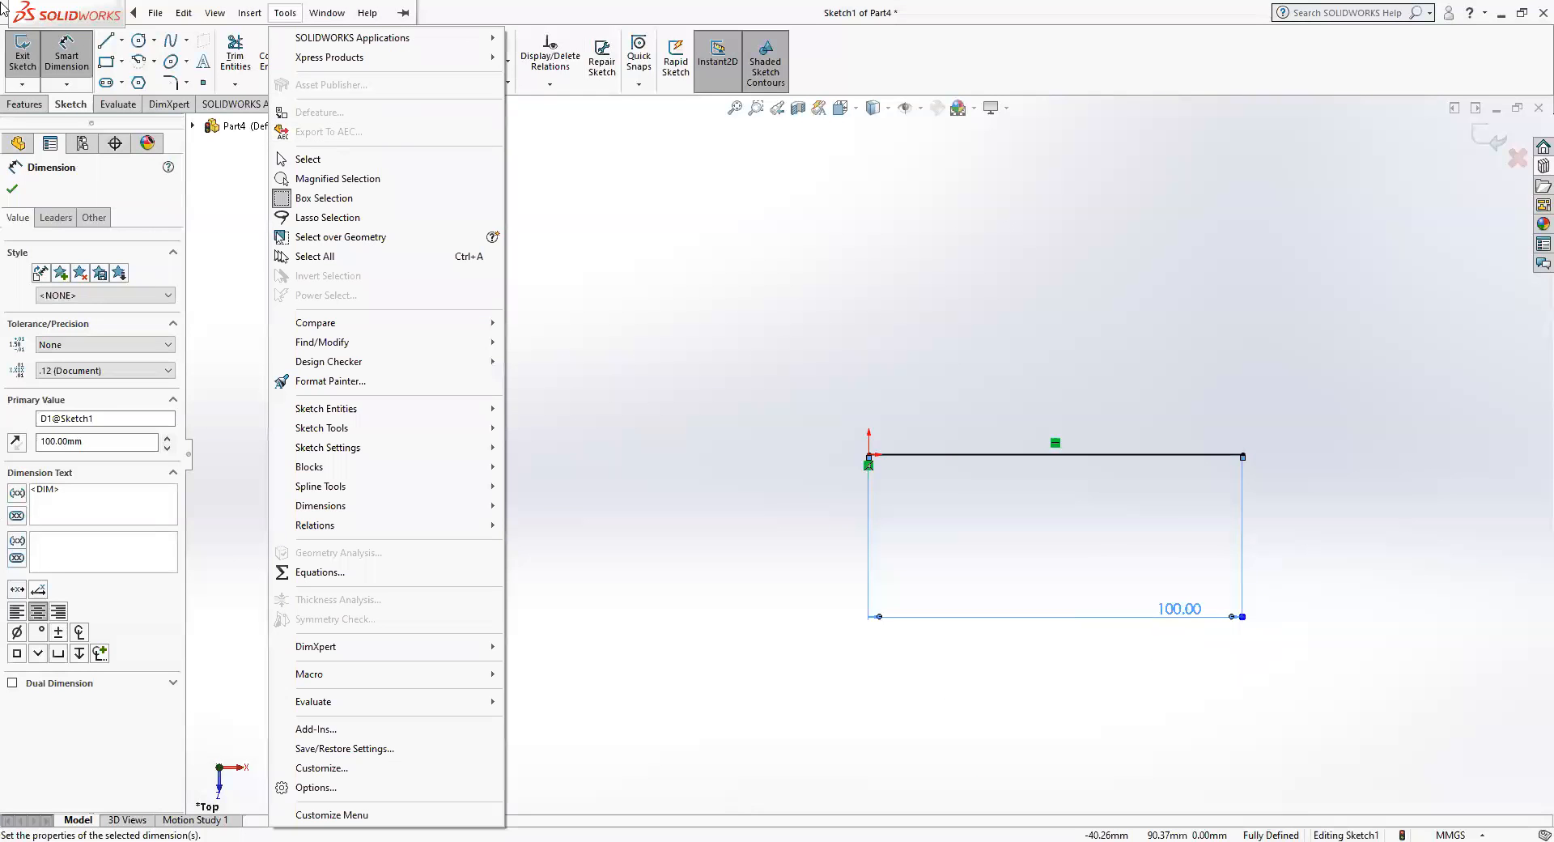
left_click(103, 45)
left_click(104, 44)
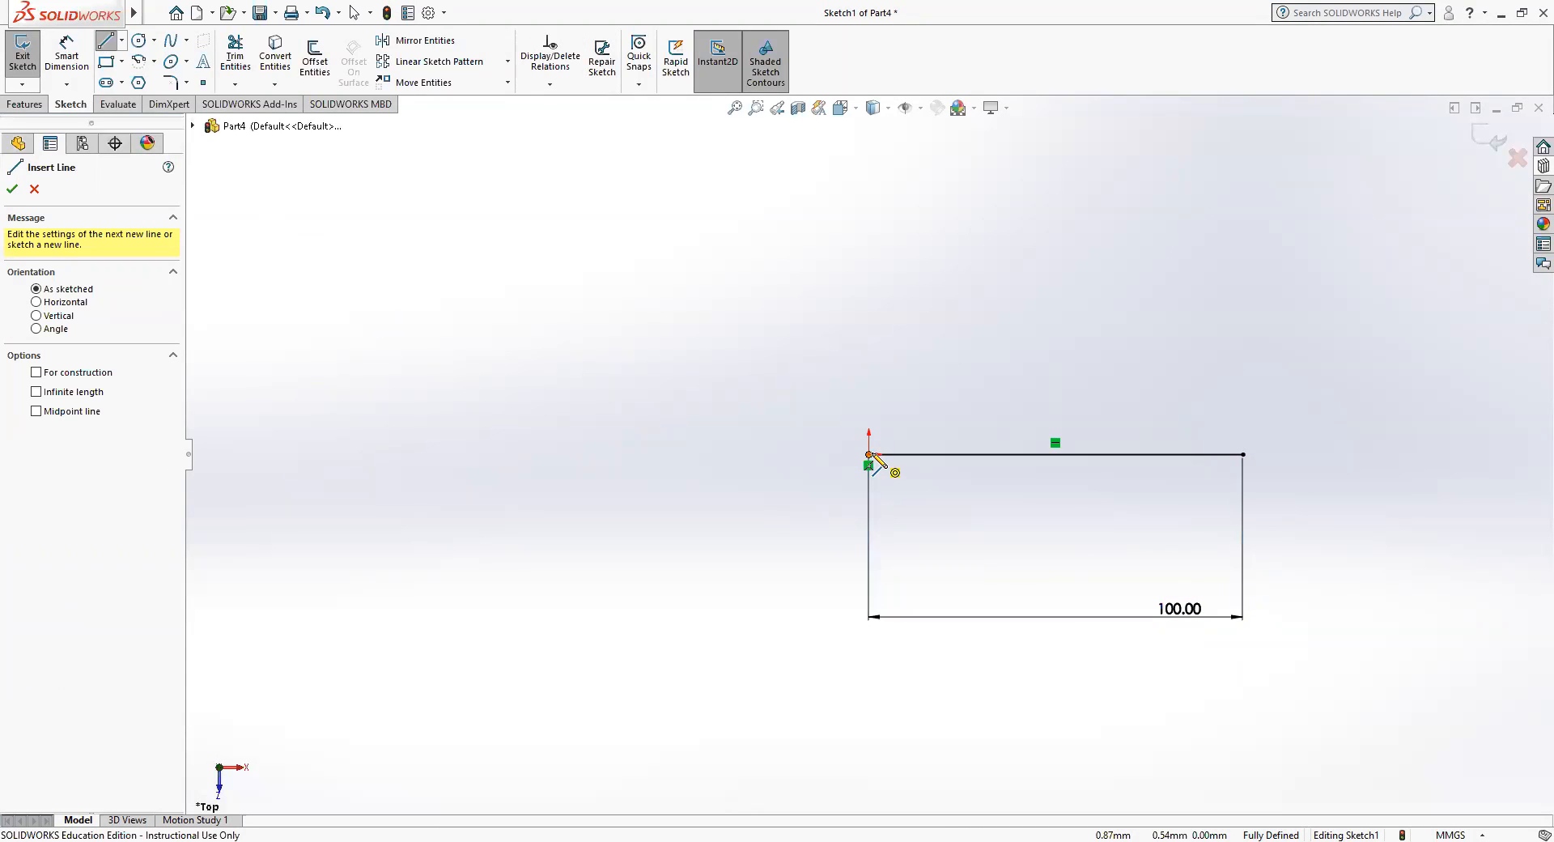
left_click(871, 456)
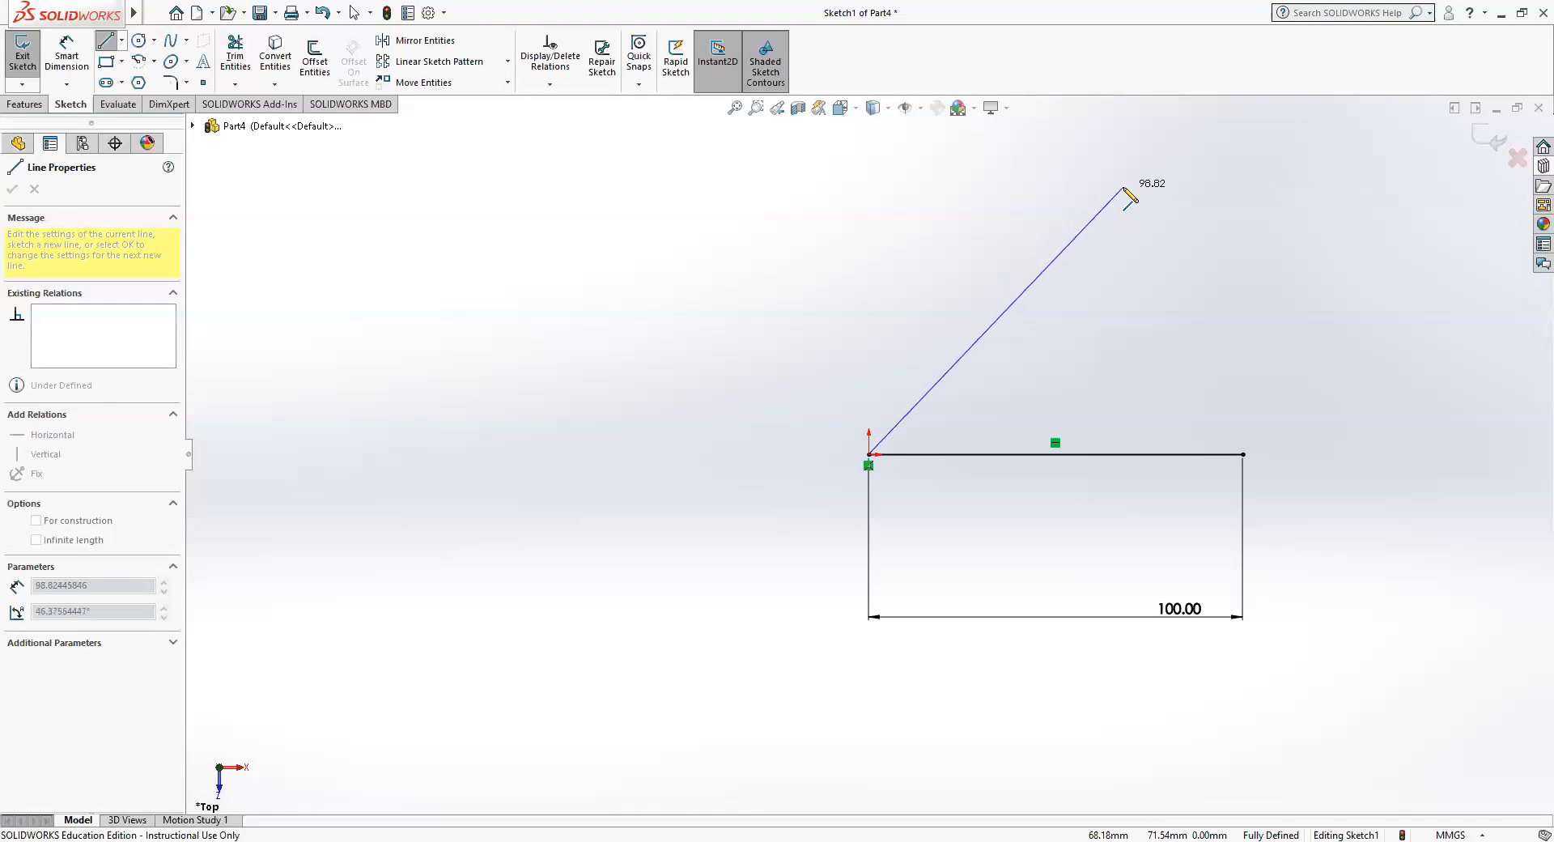
left_click(1159, 164)
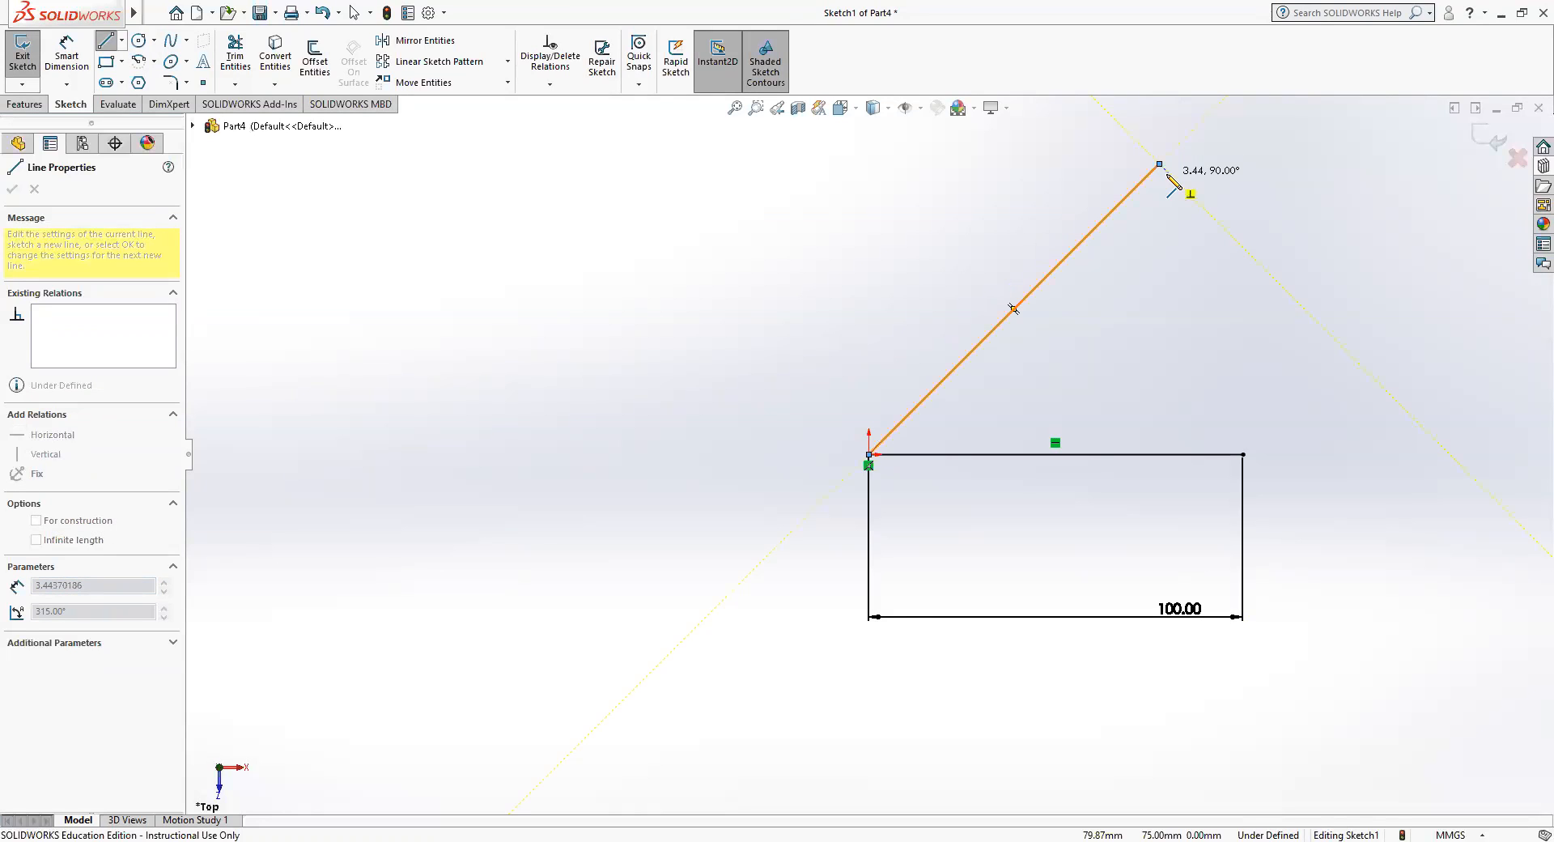
key("Escape")
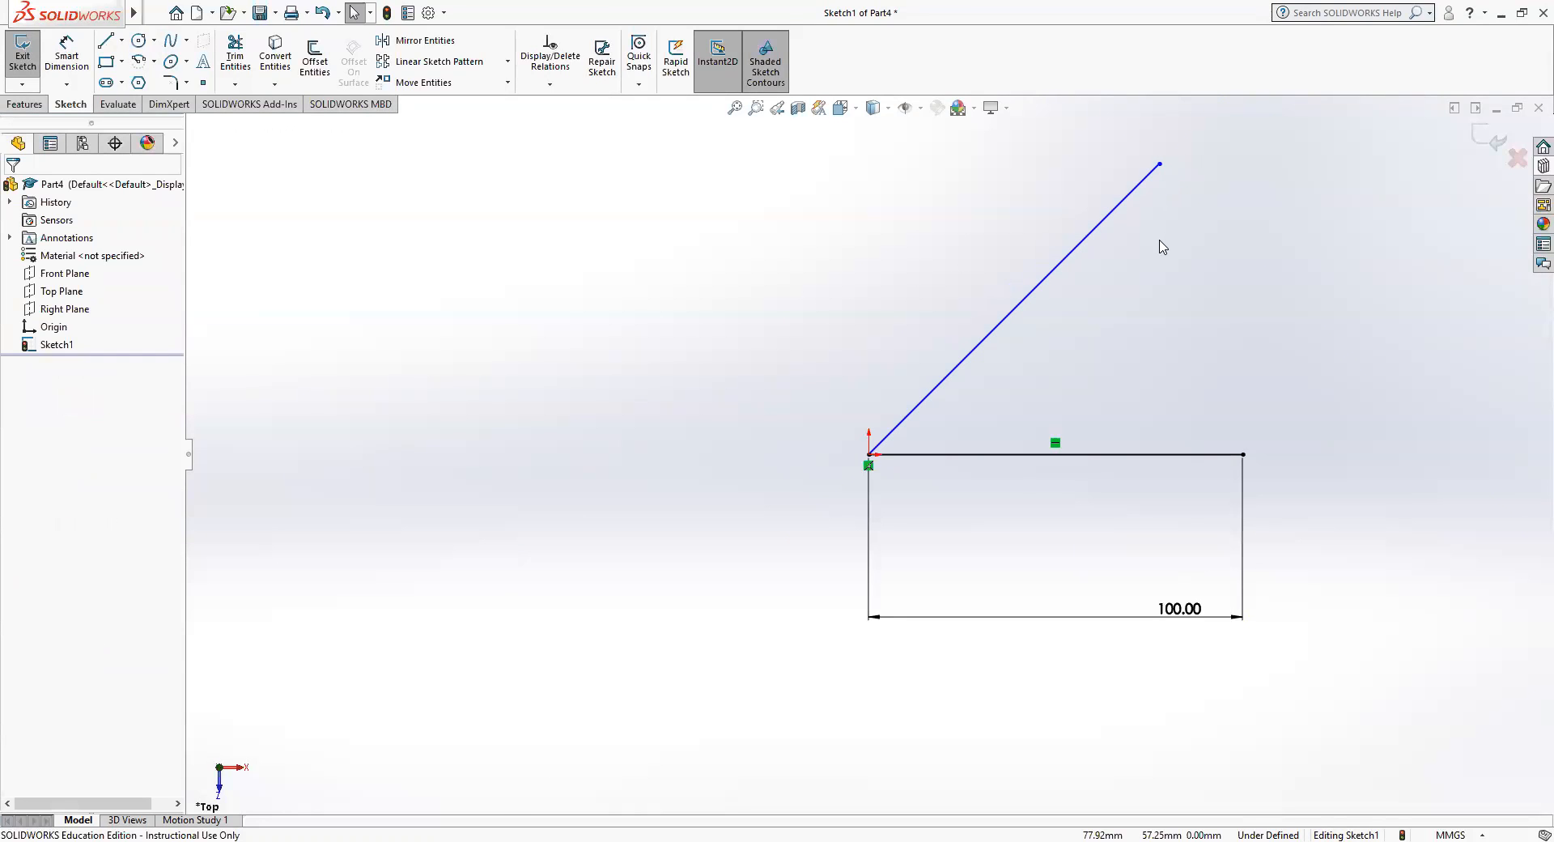
Dimension the sloped line's length and set it to 100 mm.
left_click(63, 47)
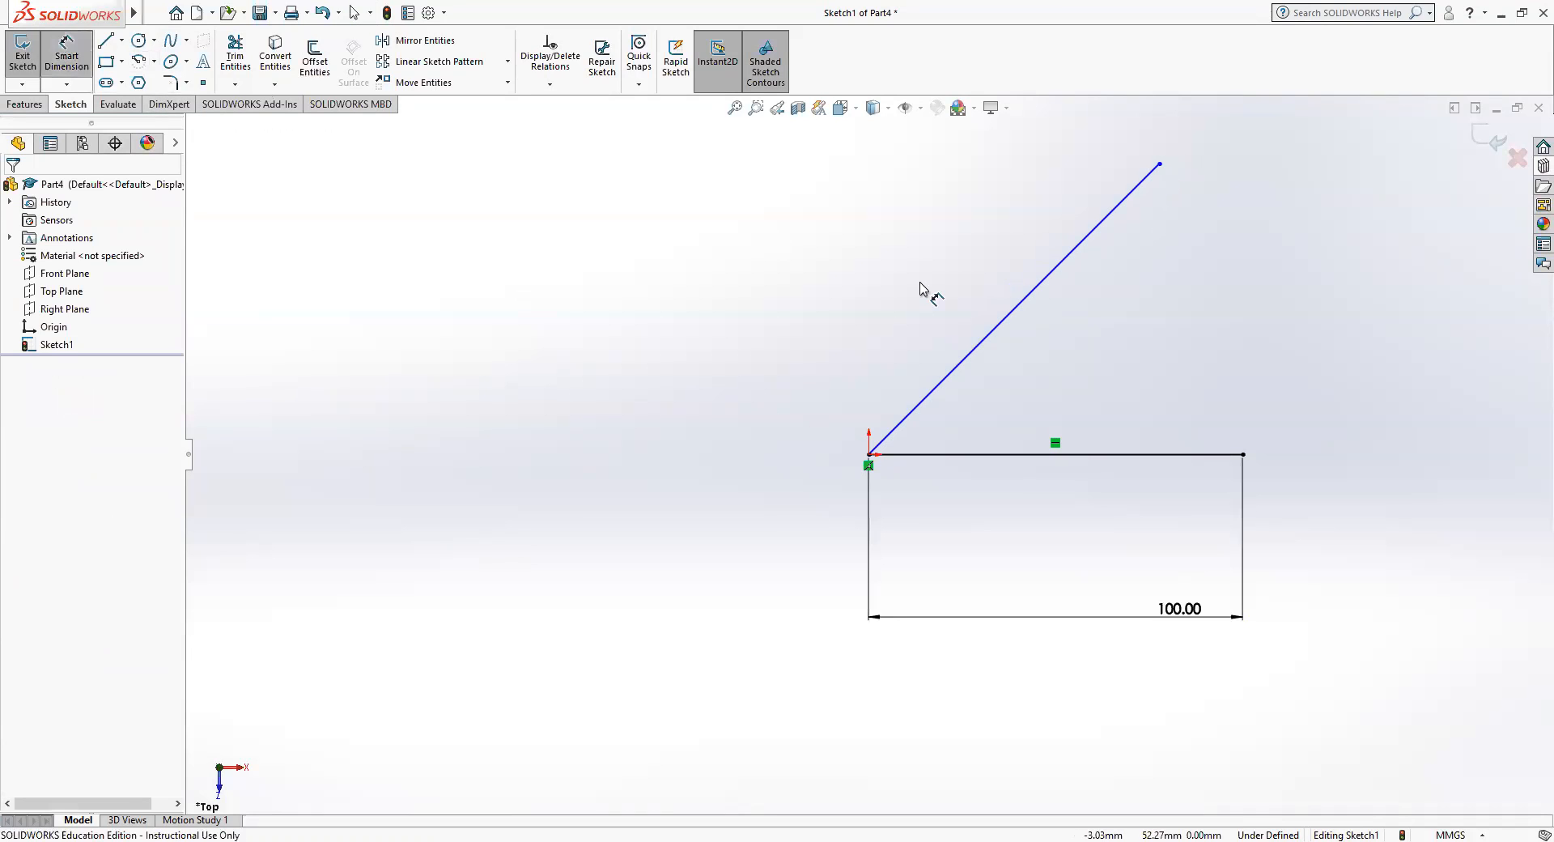
left_click(996, 335)
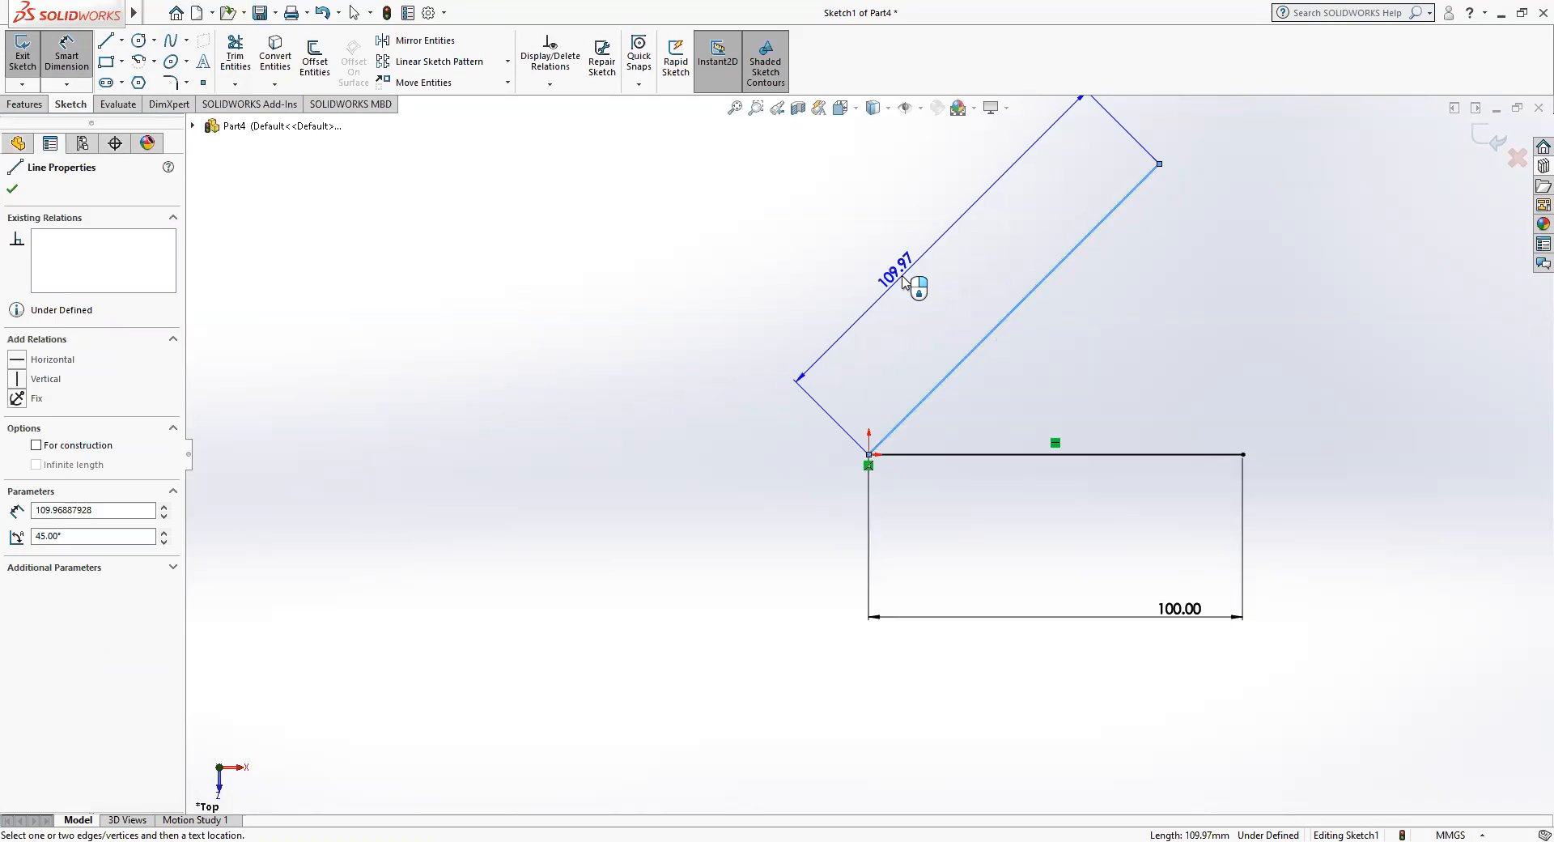
left_click(905, 281)
type("1")
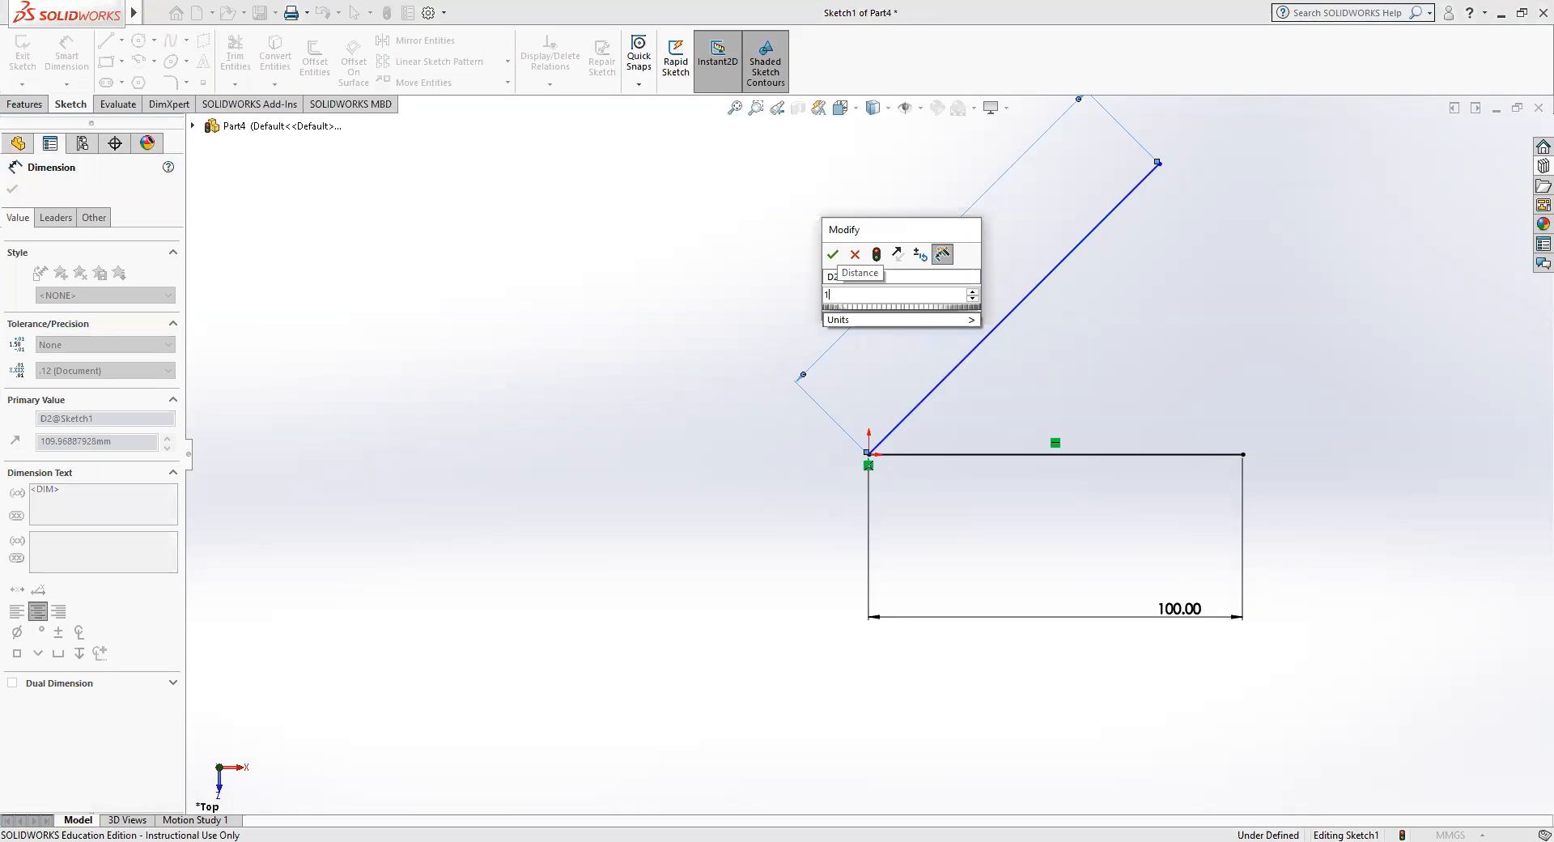
type("00")
key("Return")
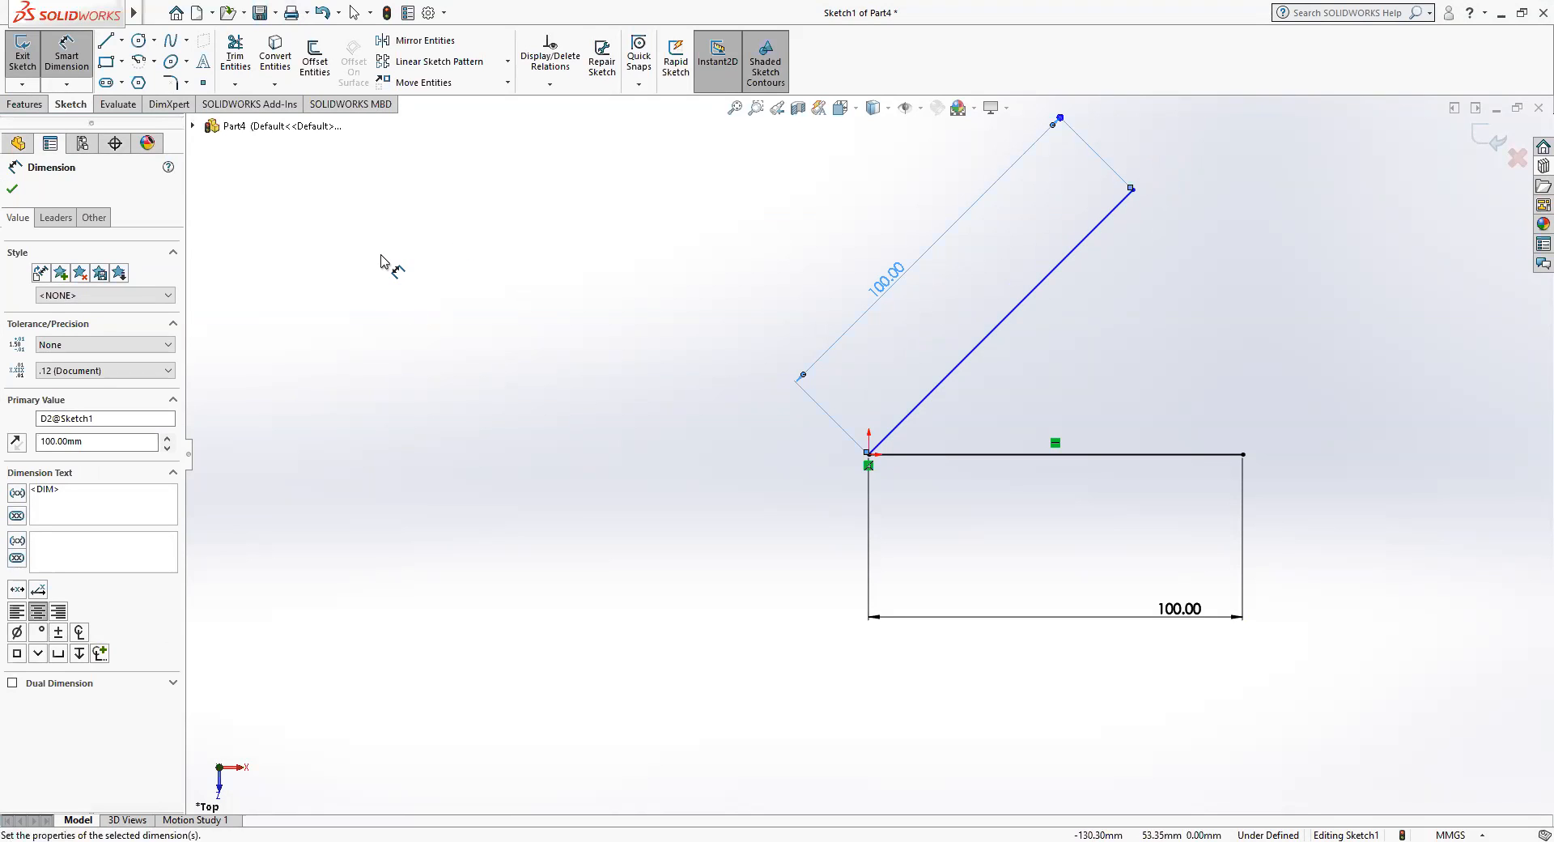
left_click(12, 190)
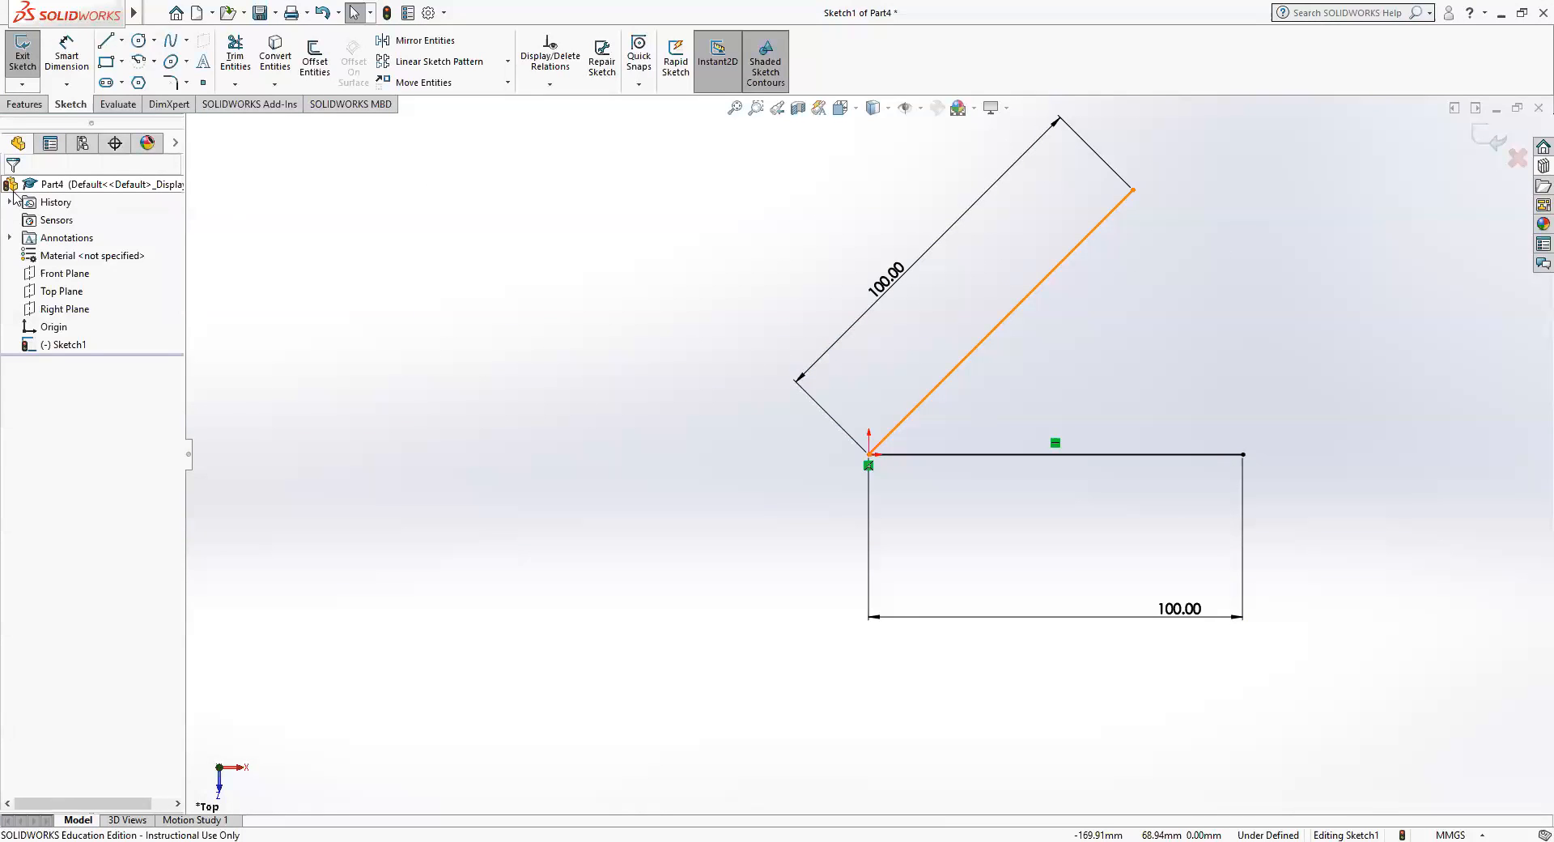
Dimension the angle between the sloped line and the horizontal line and set it to 60°.
left_click(1014, 319)
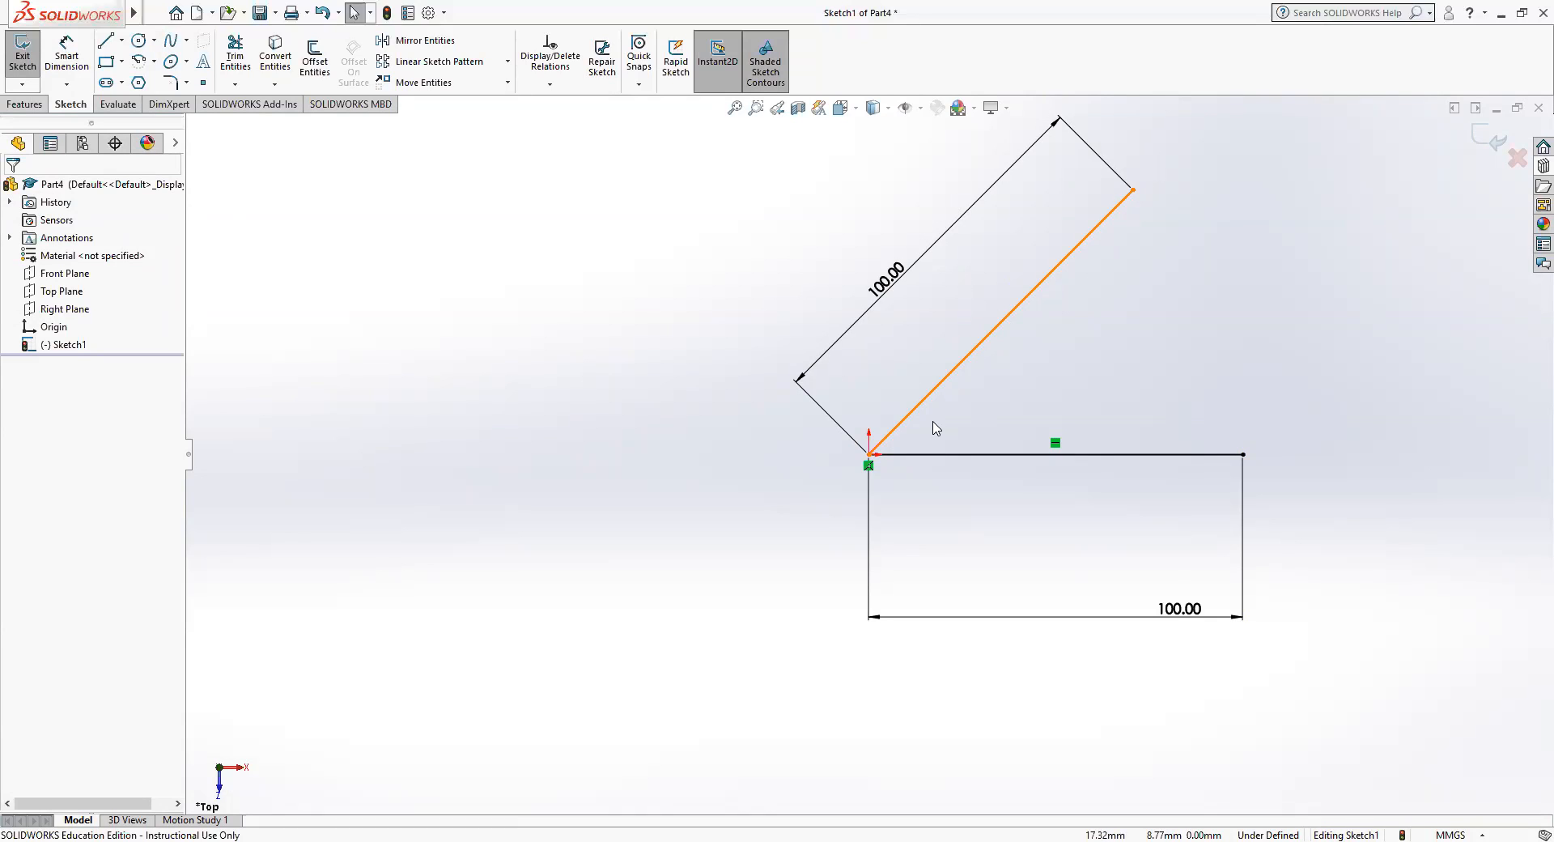
left_click(451, 247)
left_click(66, 53)
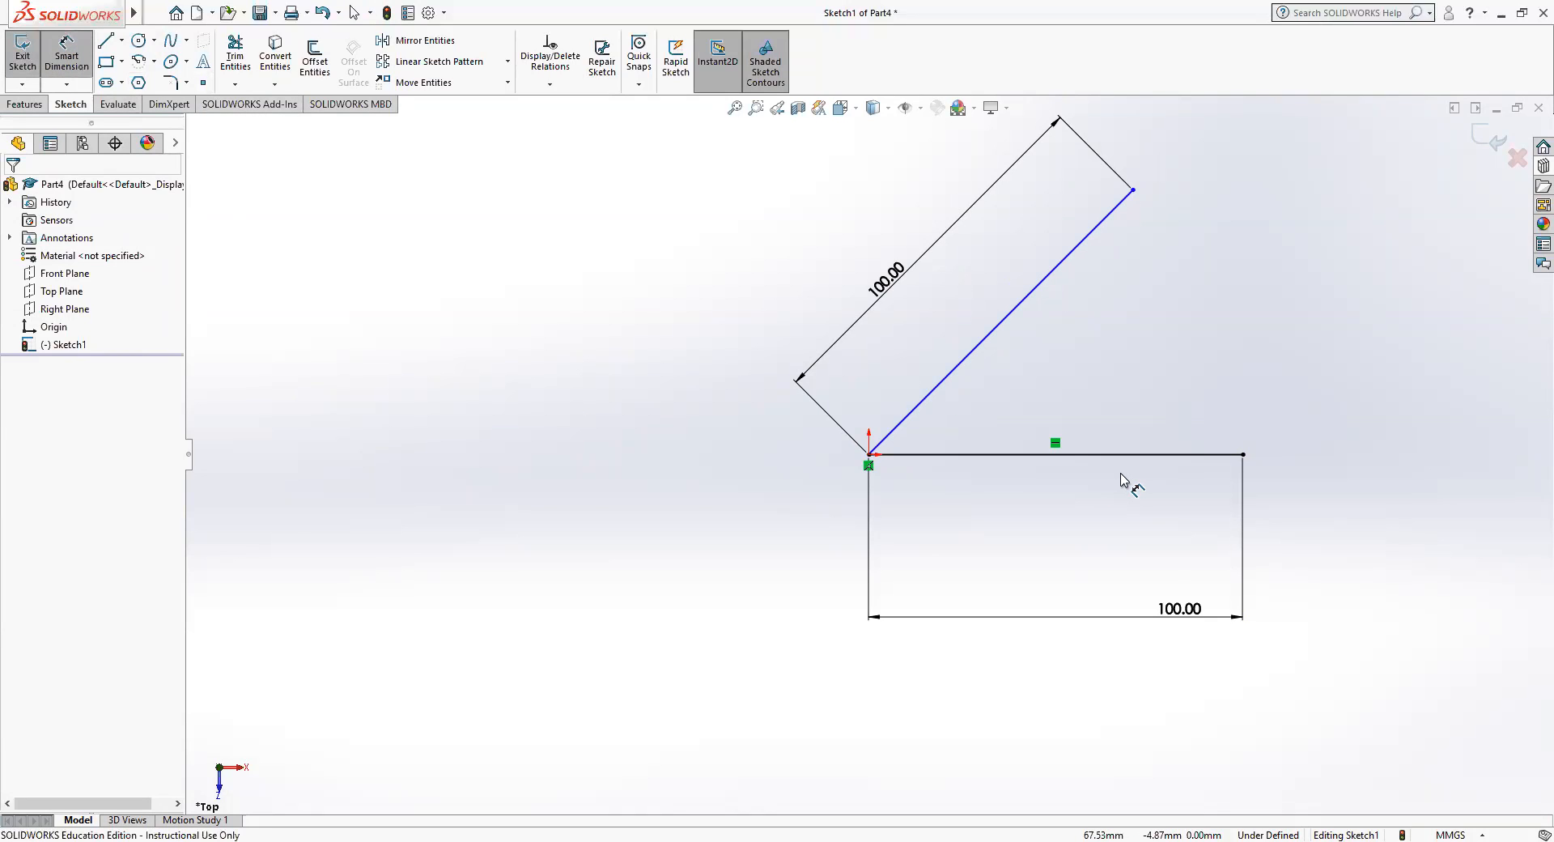
left_click(1089, 454)
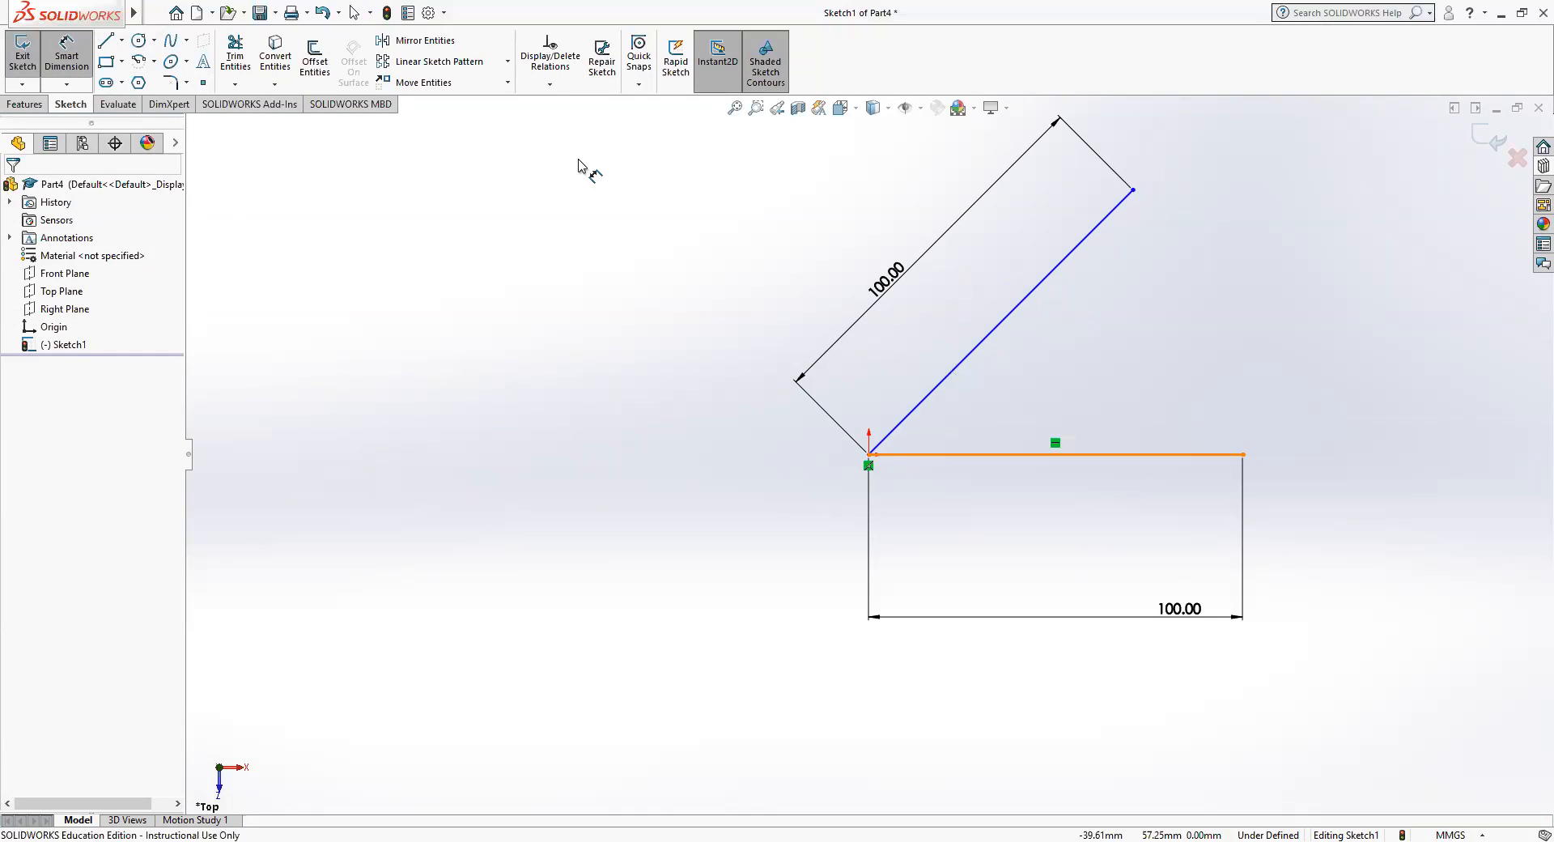
left_click(944, 382)
left_click(945, 382)
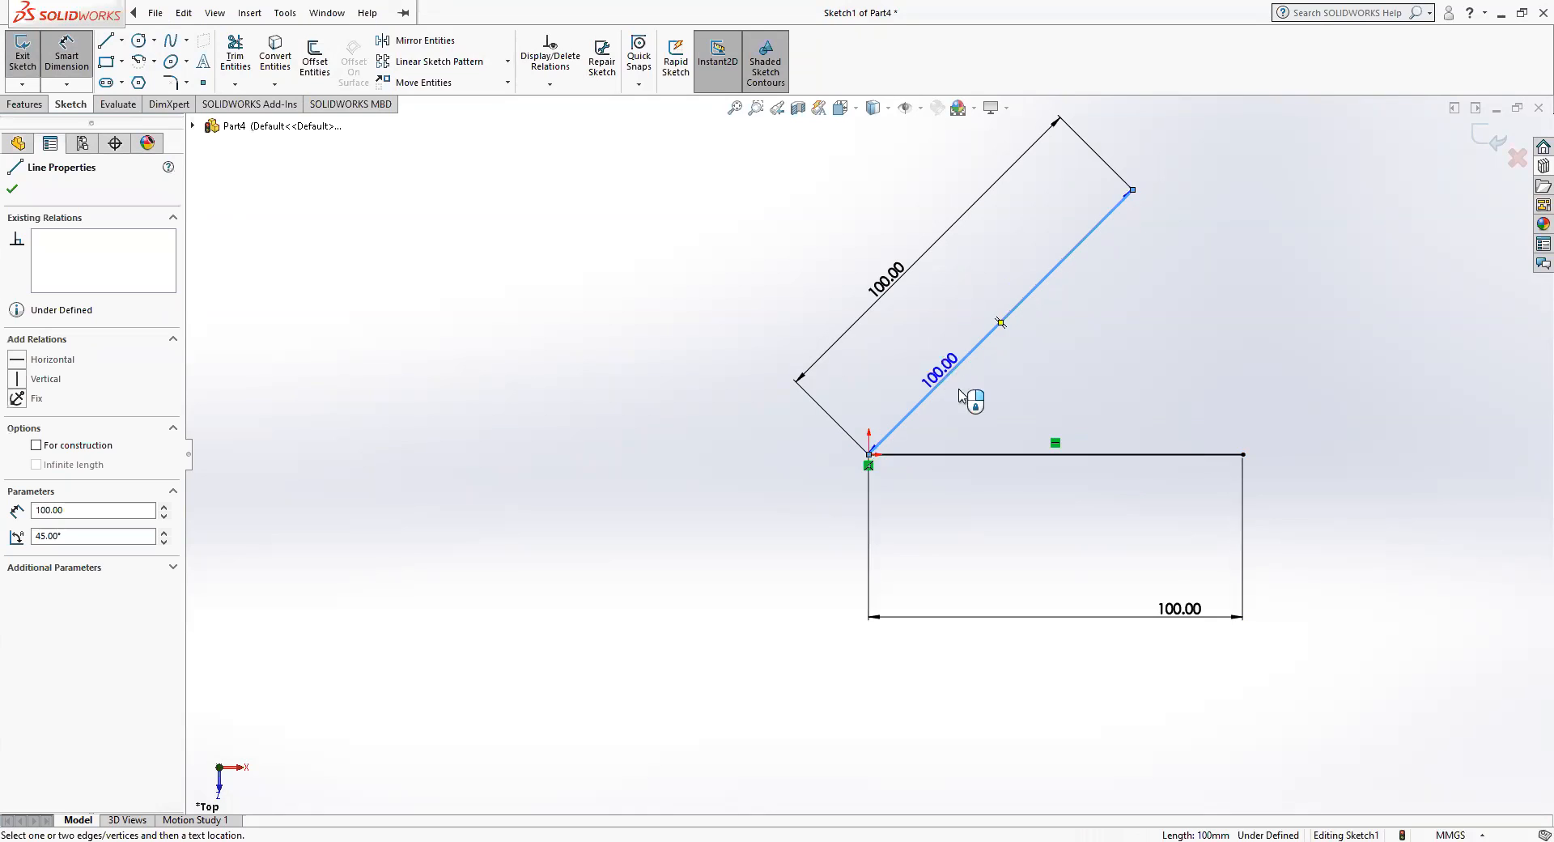
left_click(985, 455)
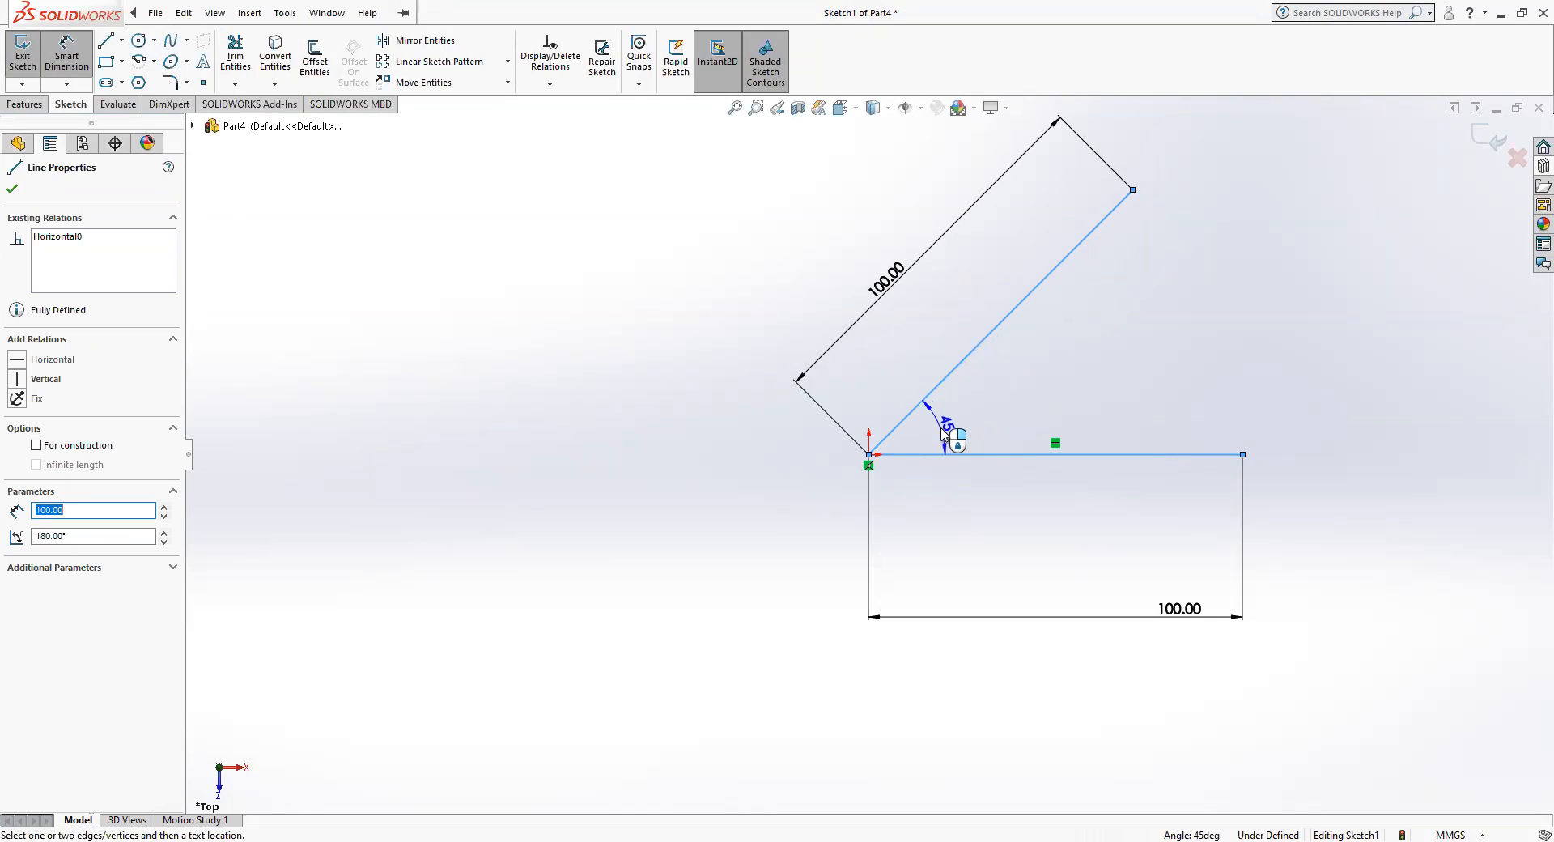
left_click(942, 435)
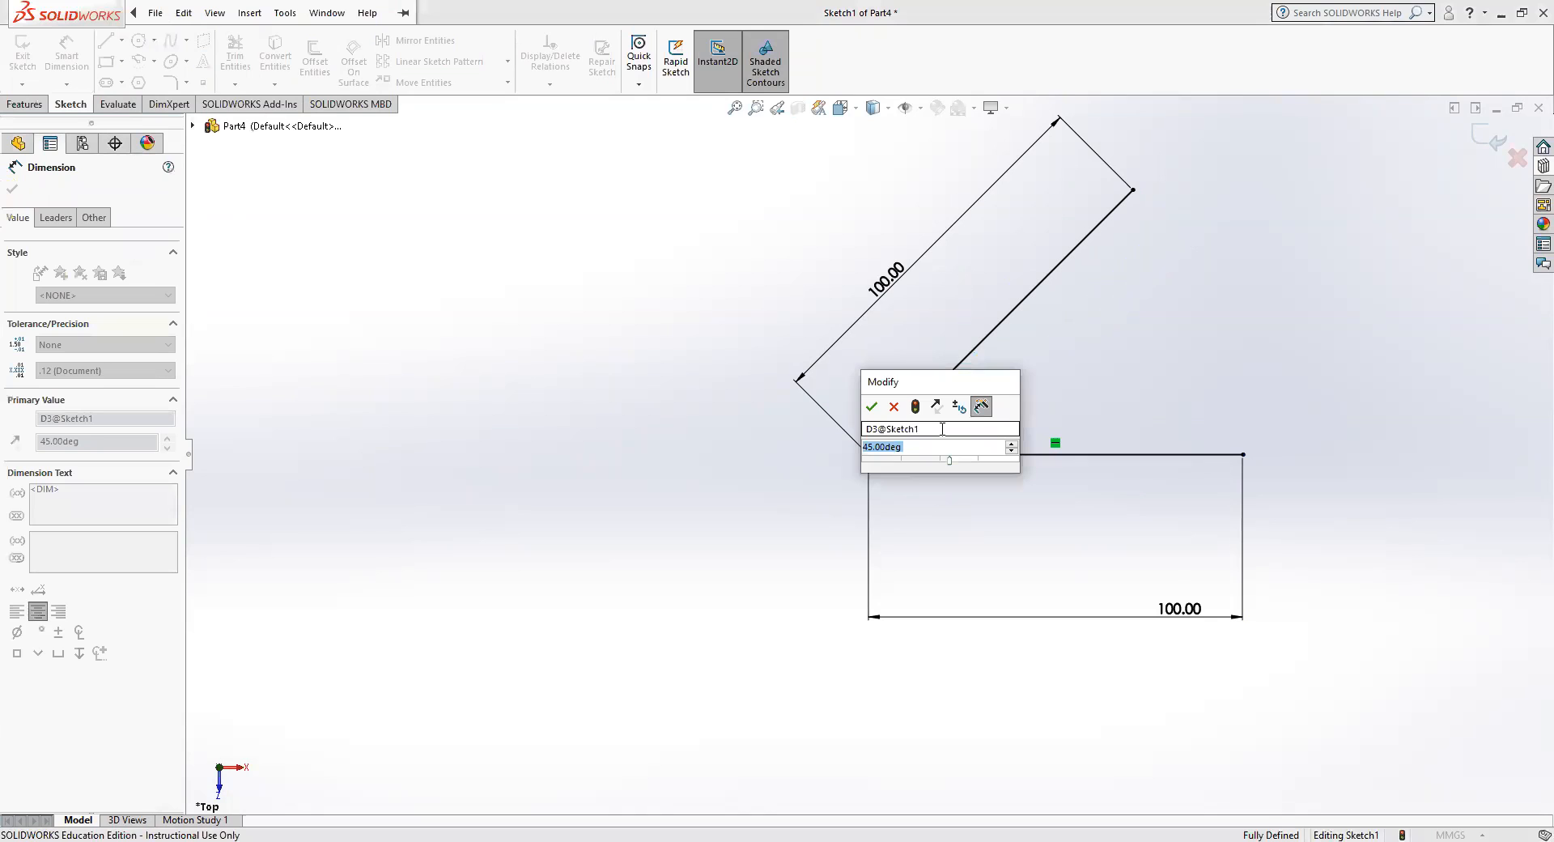
type("60")
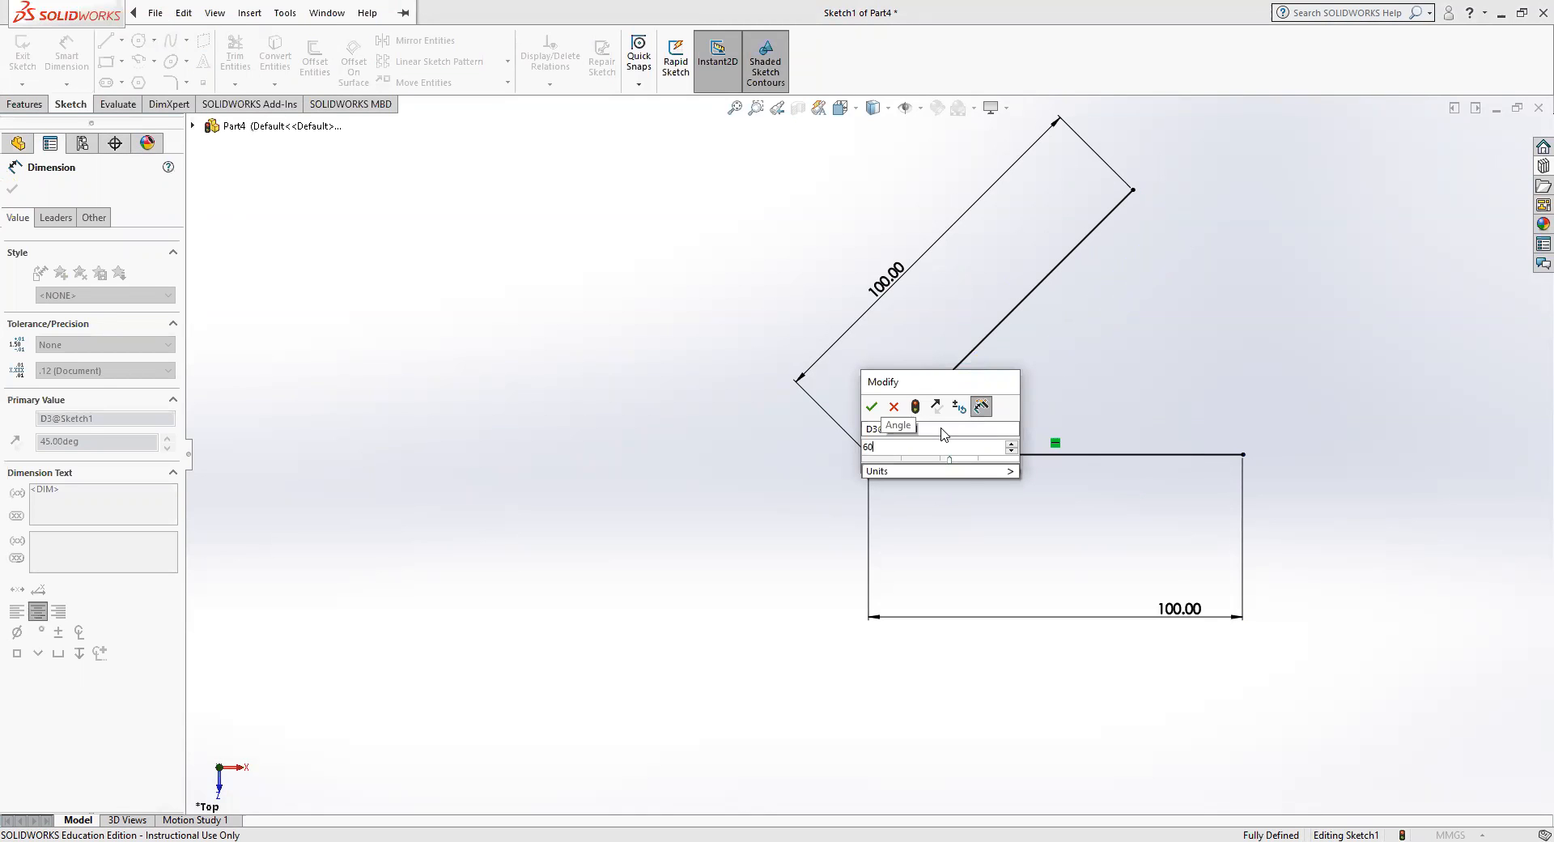
key("Return")
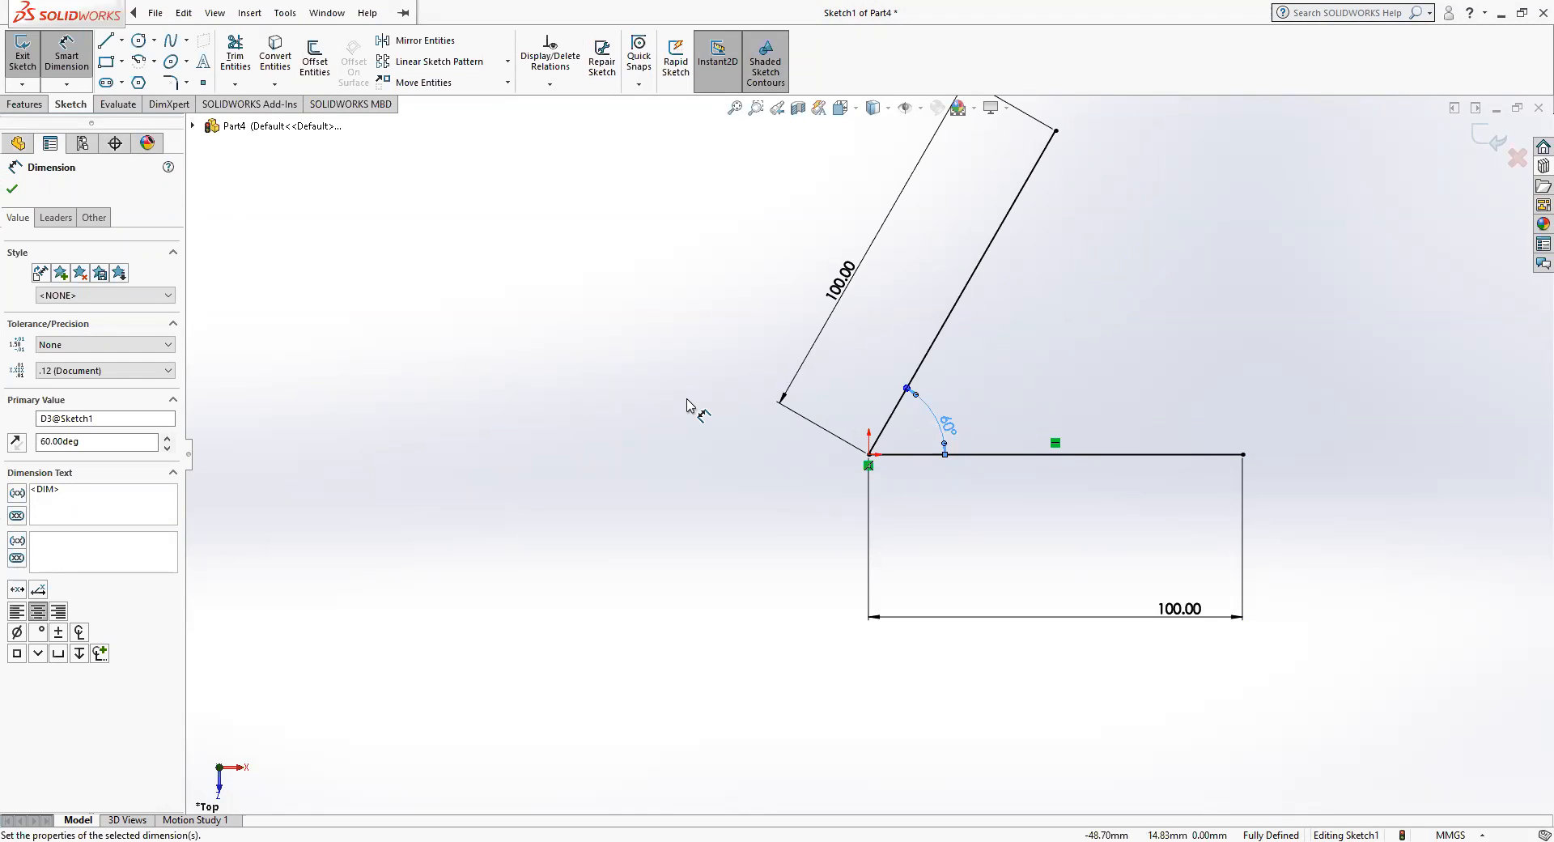
Close the triangle with a line from the sloped line's upper end to the horizontal line's free end.
left_click(105, 40)
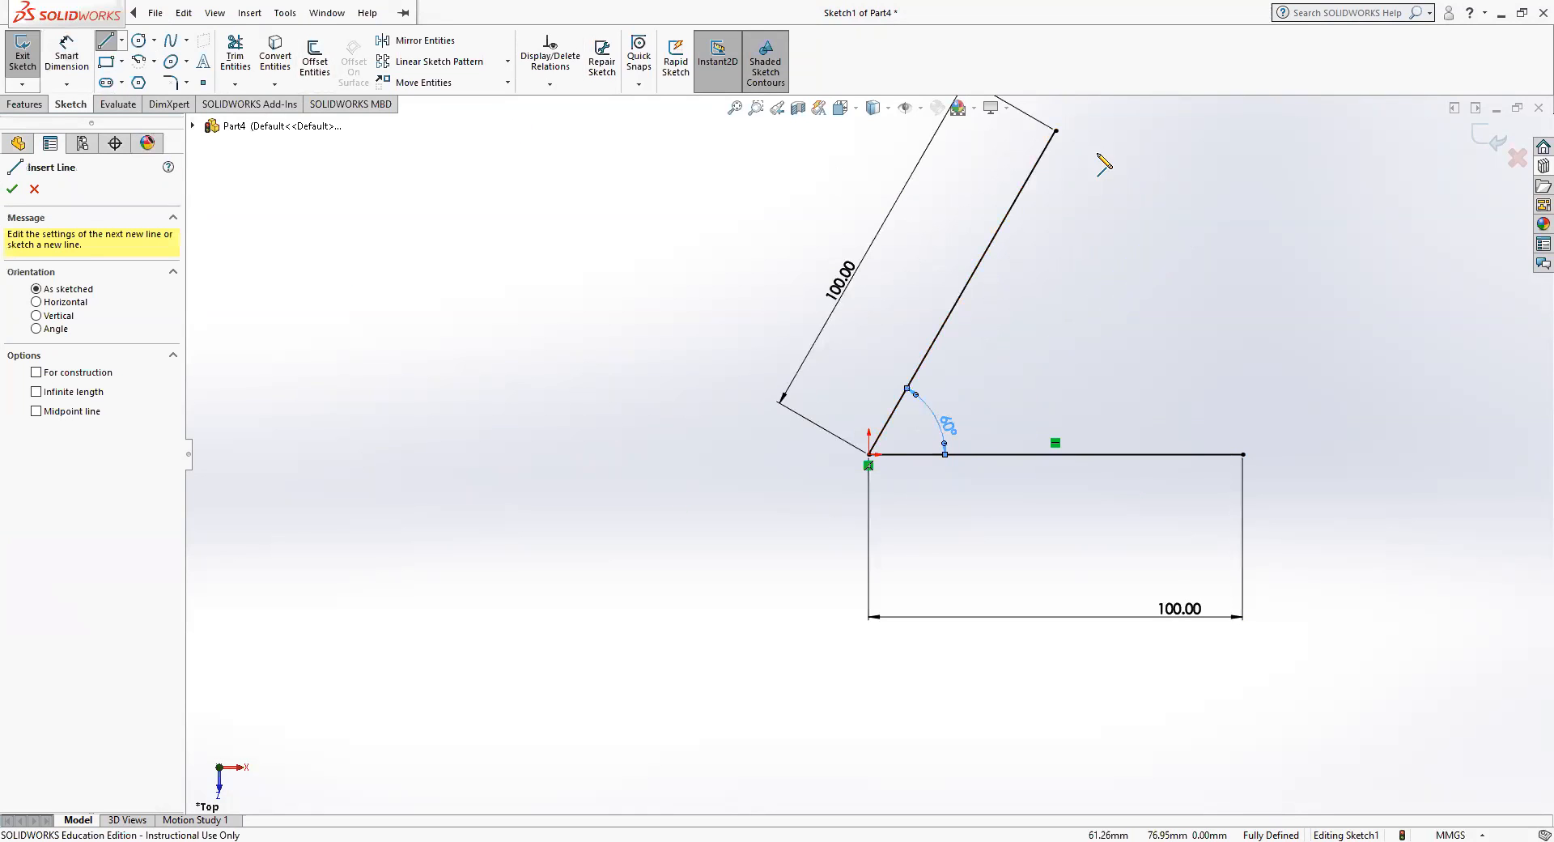
left_click(1056, 132)
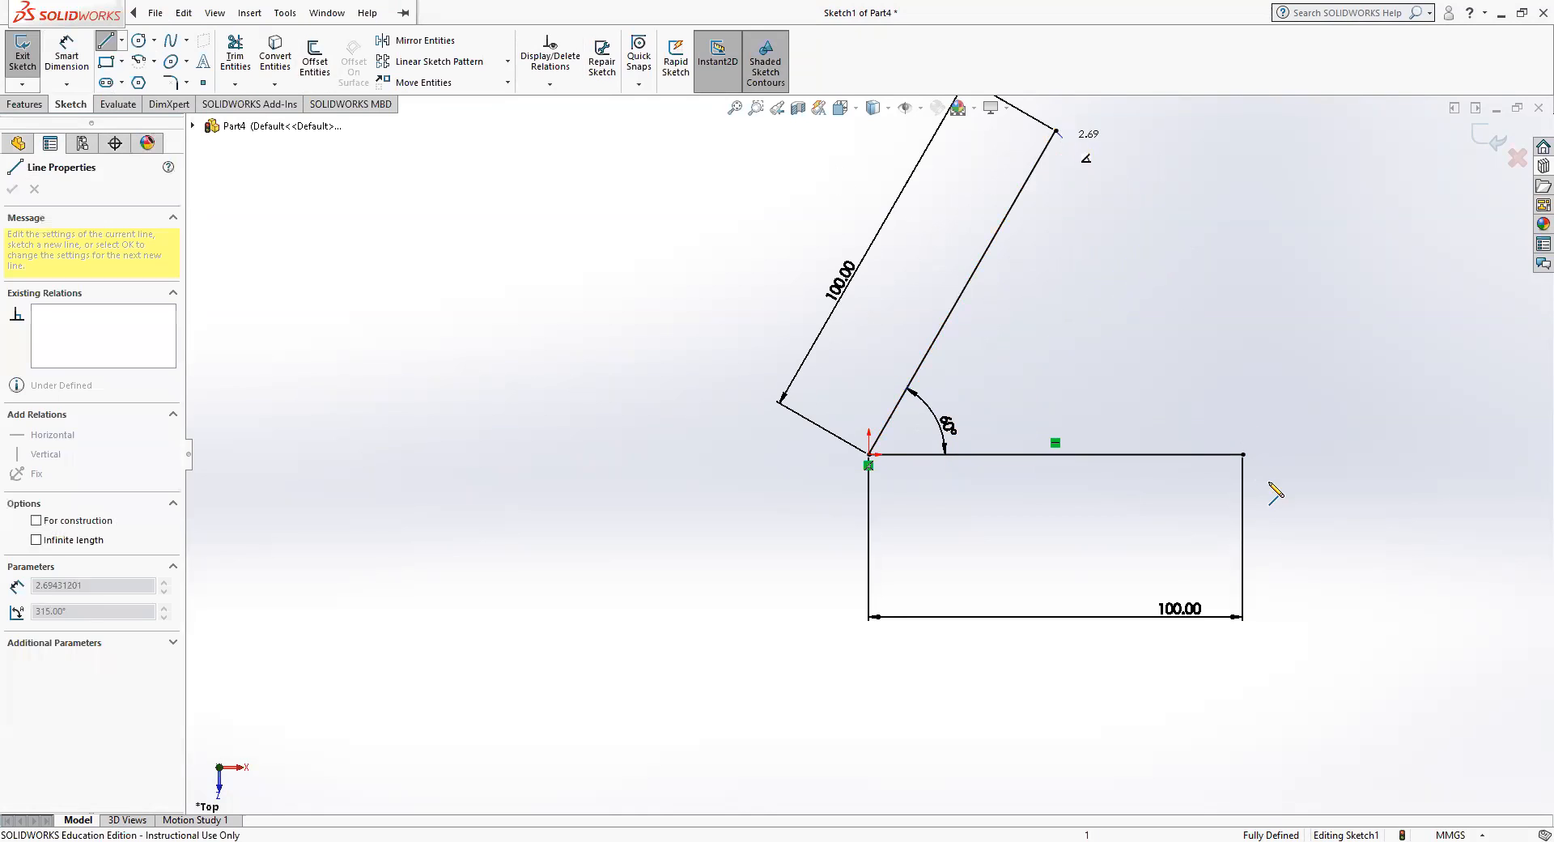
left_click(1243, 455)
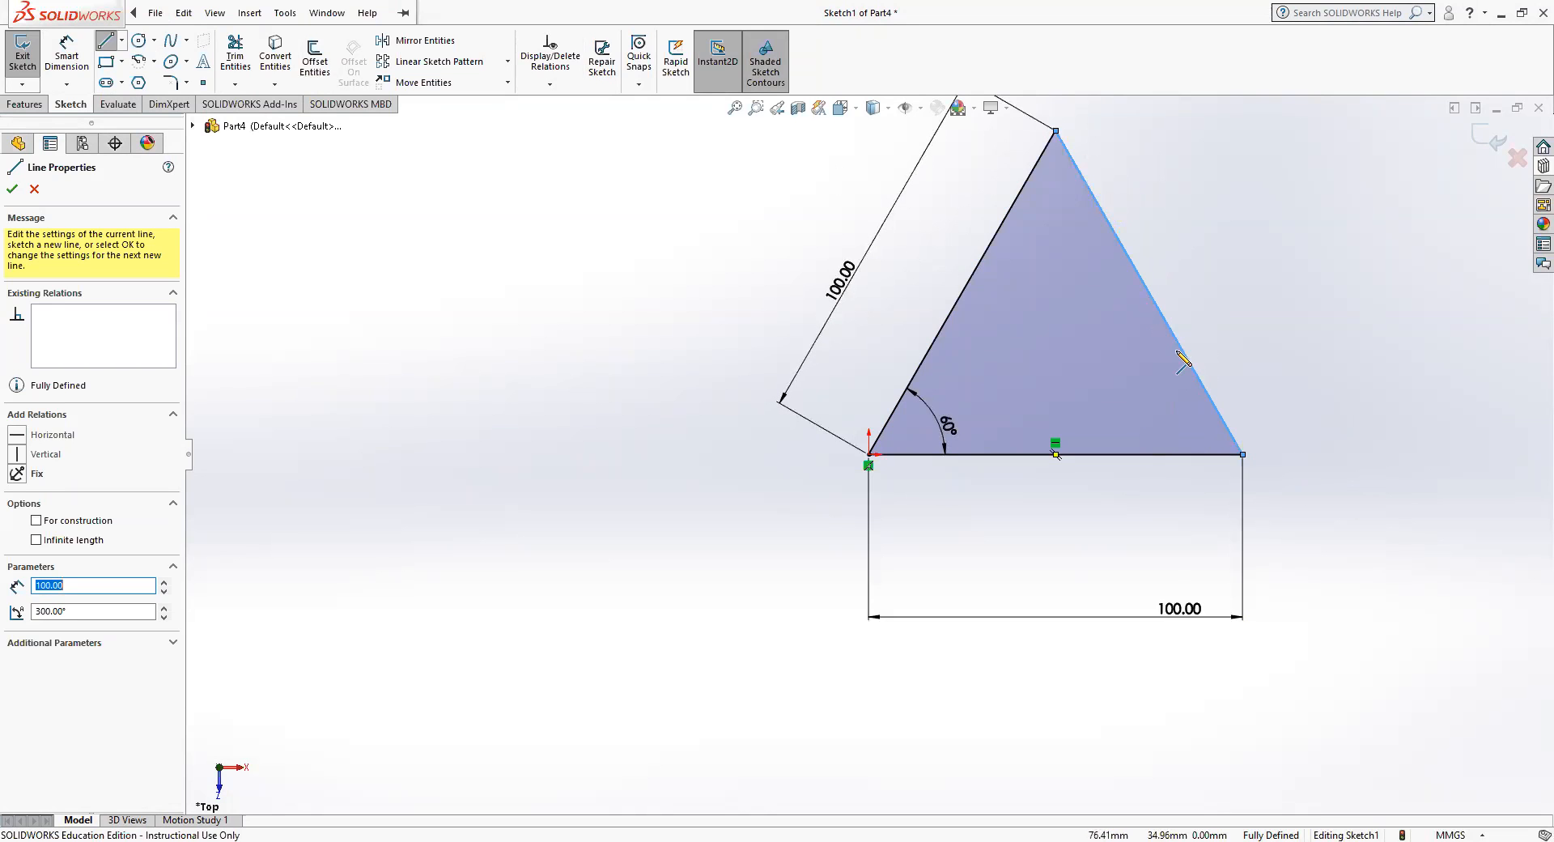
Dimension the length of the triangle's third side, placed outside the triangle, and make it a driven dimension.
left_click(1212, 395)
left_click(66, 57)
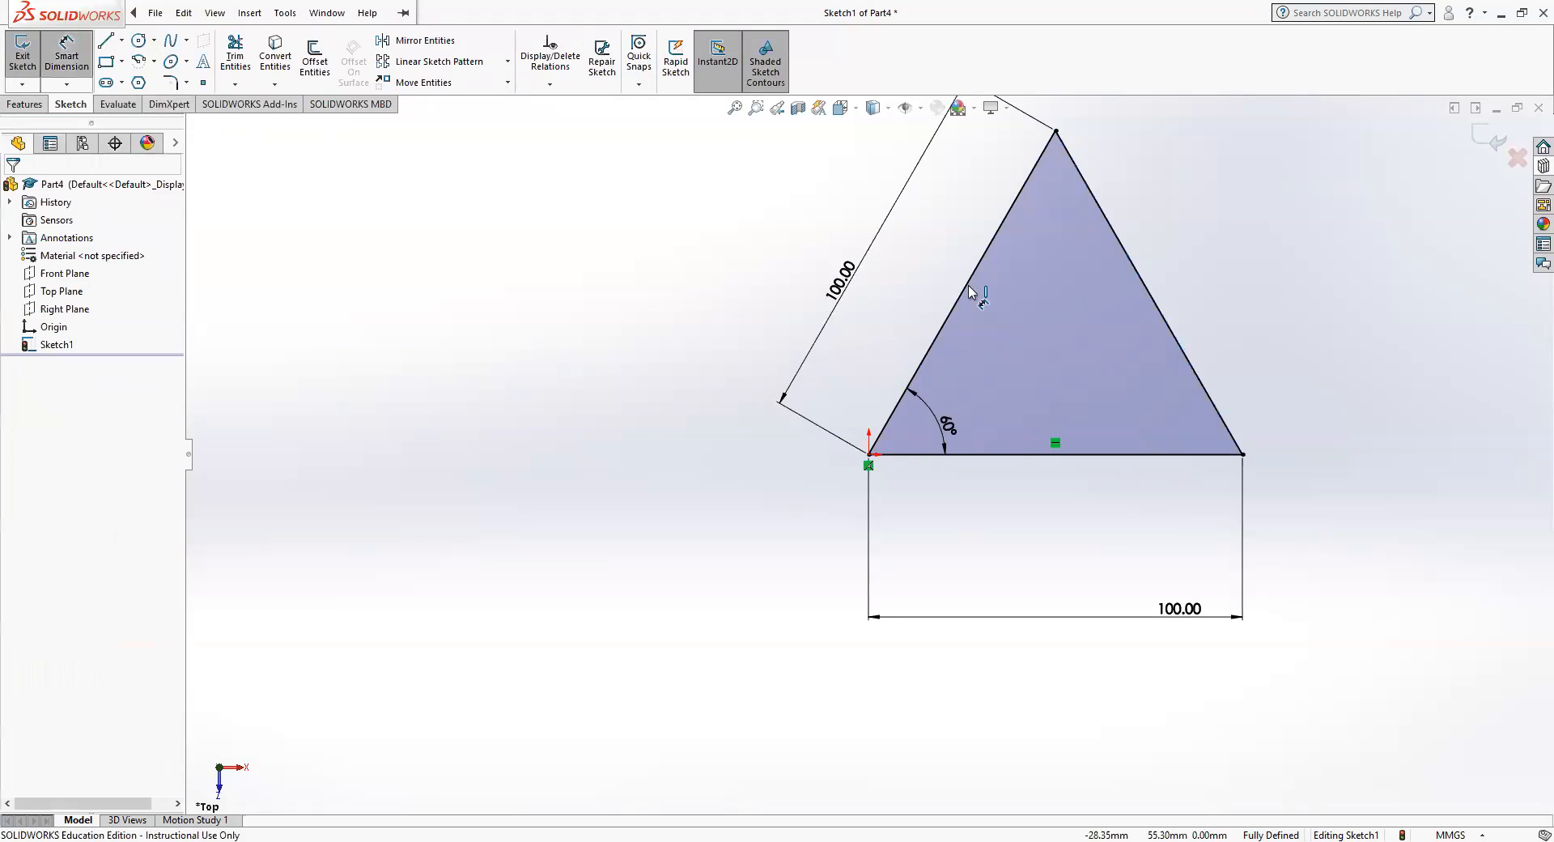
left_click(1170, 320)
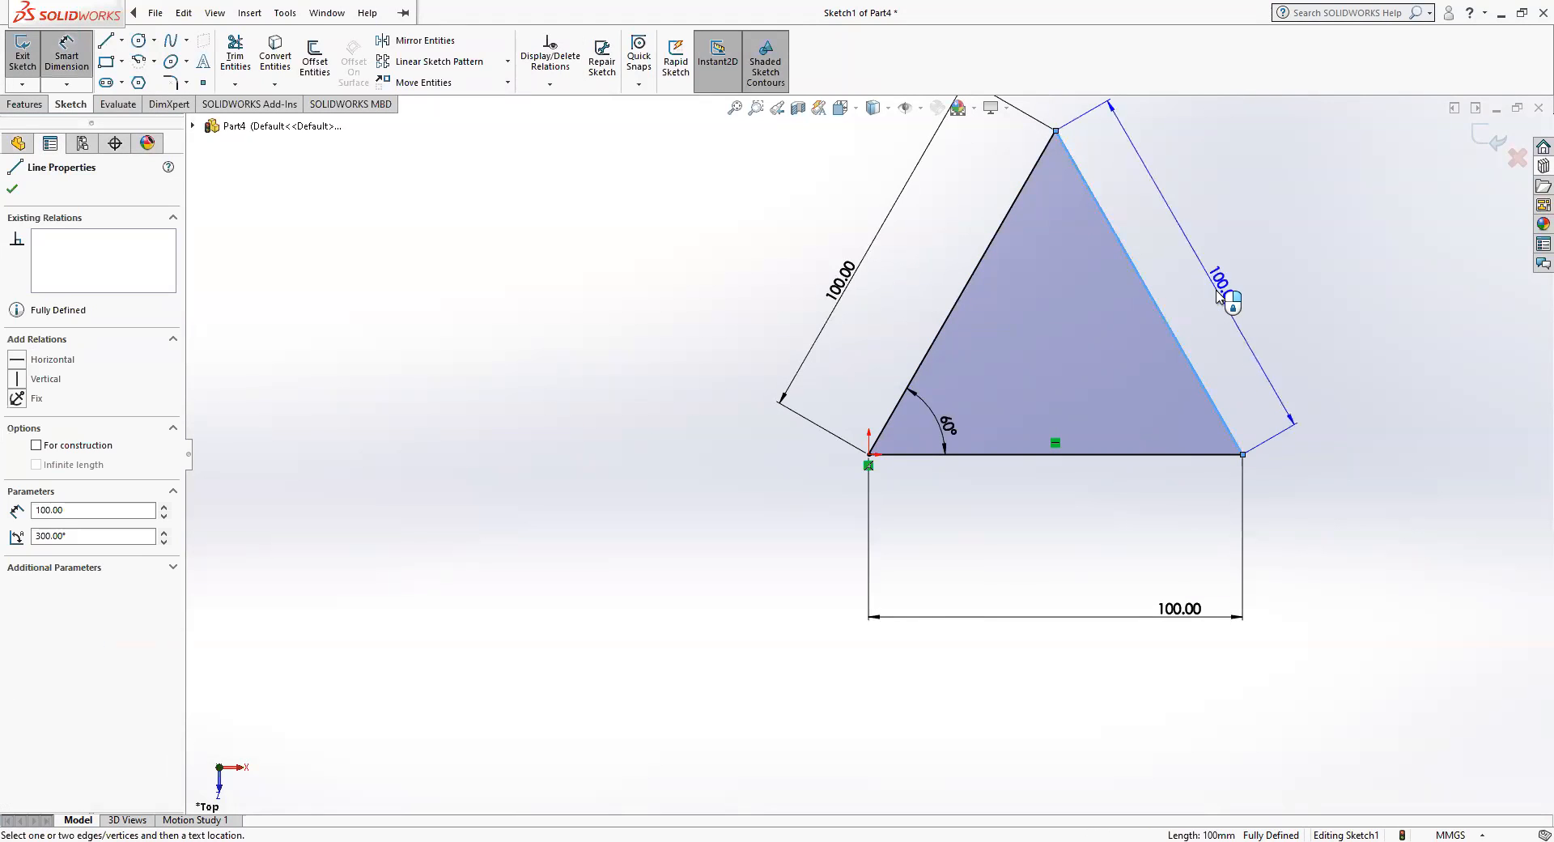
left_click(1218, 295)
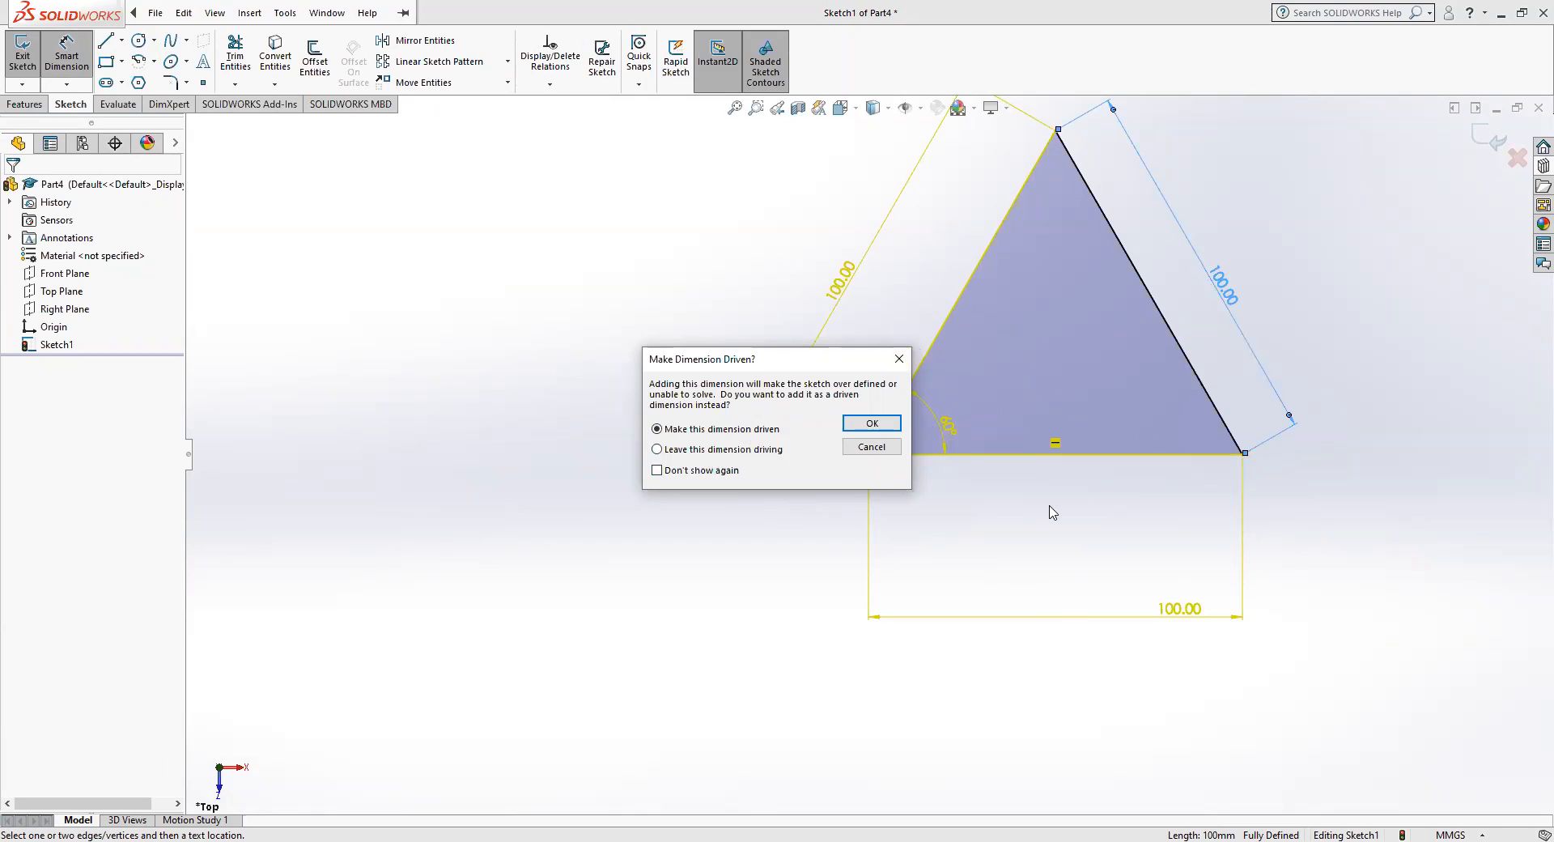
left_click(853, 432)
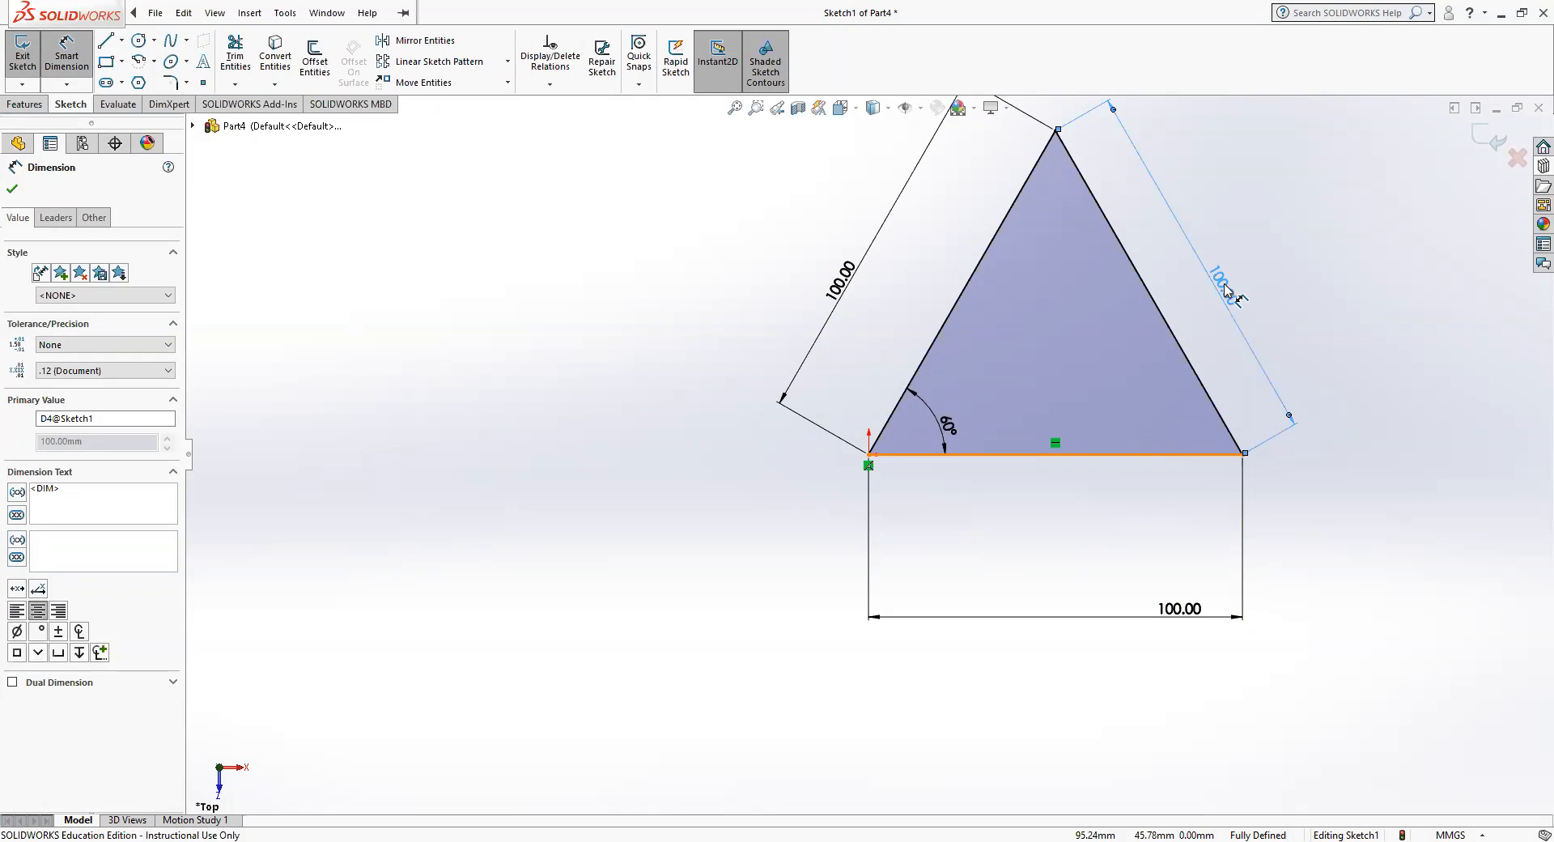
left_click(58, 44)
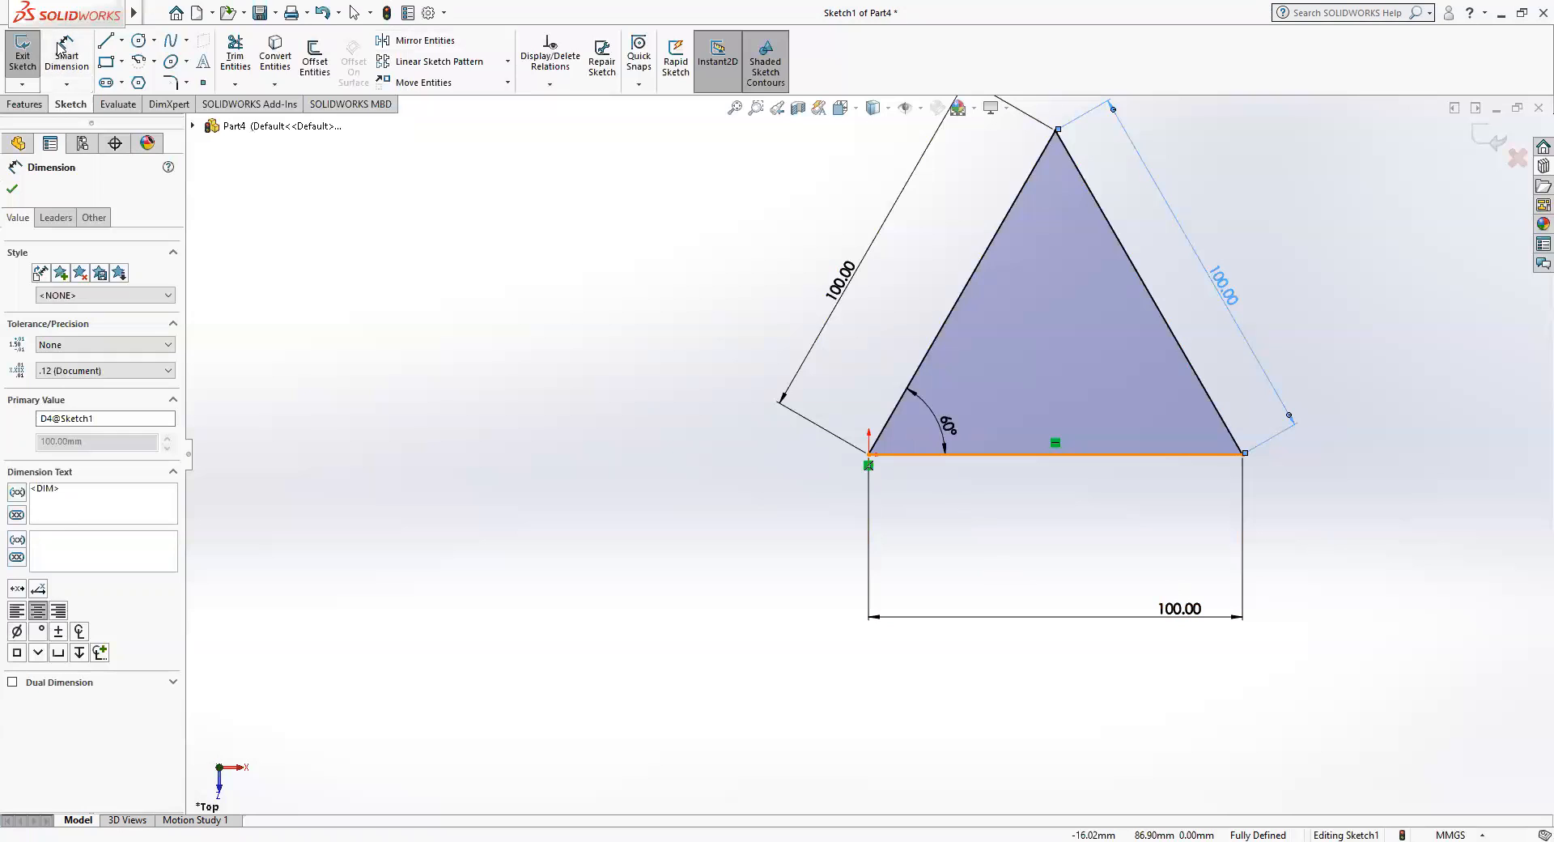
left_click(1188, 362)
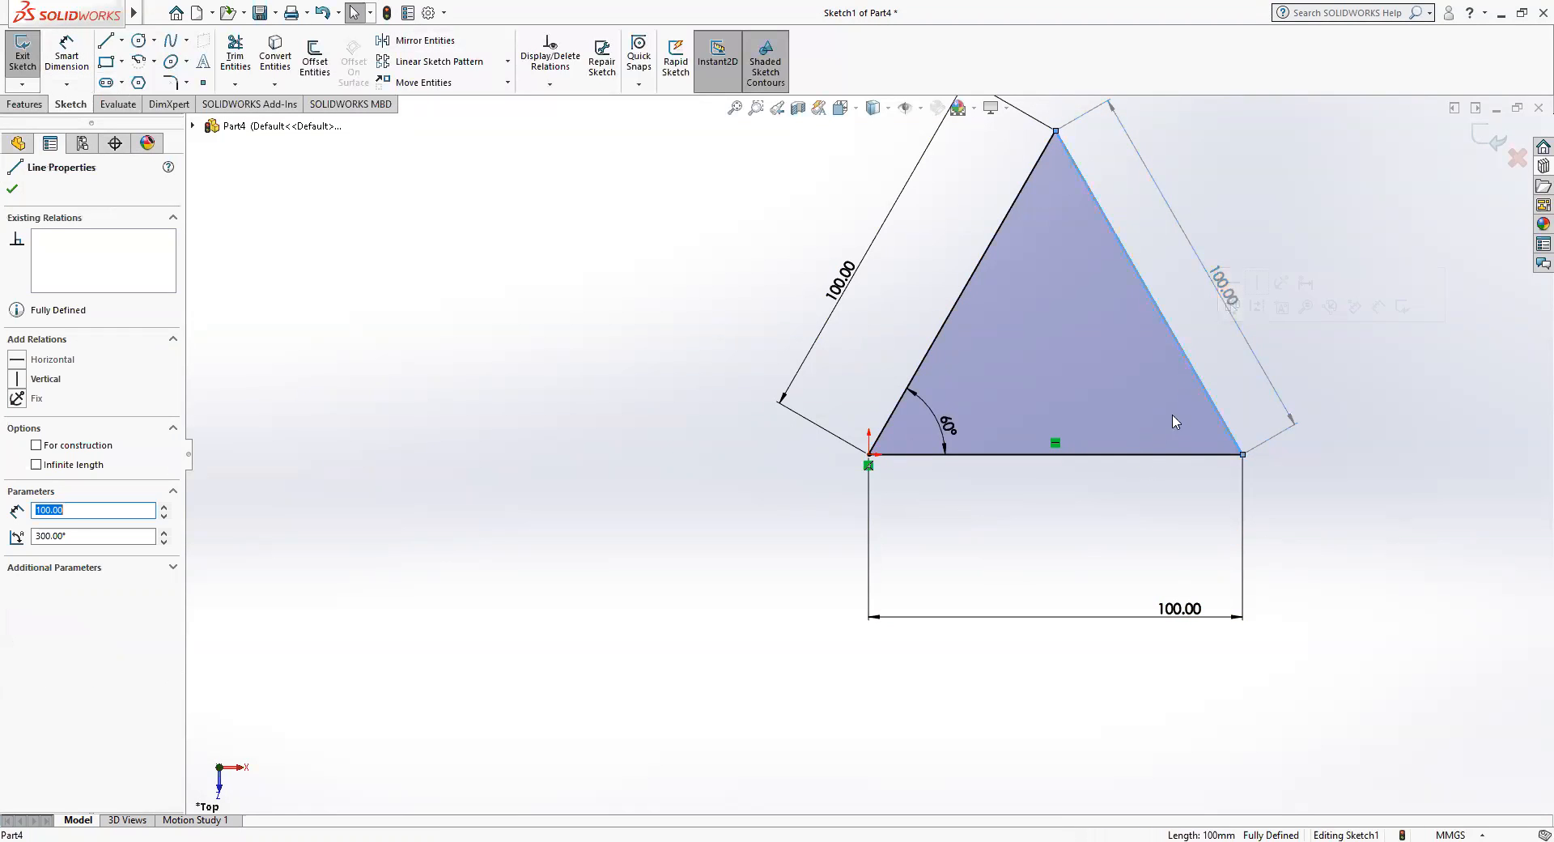
left_click(1143, 455)
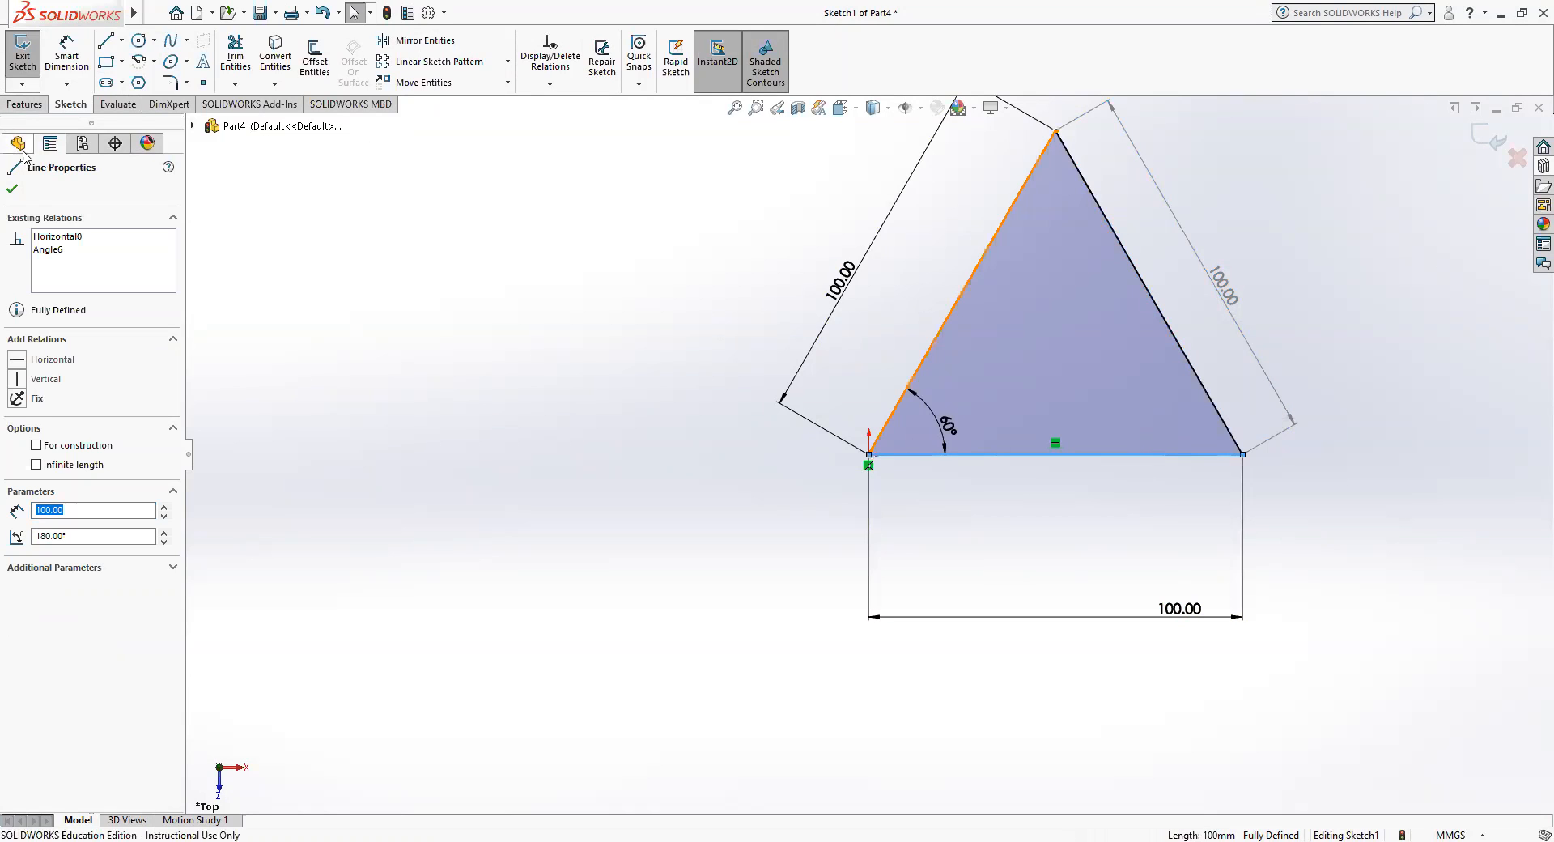
left_click(13, 190)
Dimension the angle between the horizontal base and the triangle's third side, inside the corner, as a driven dimension.
left_click(67, 57)
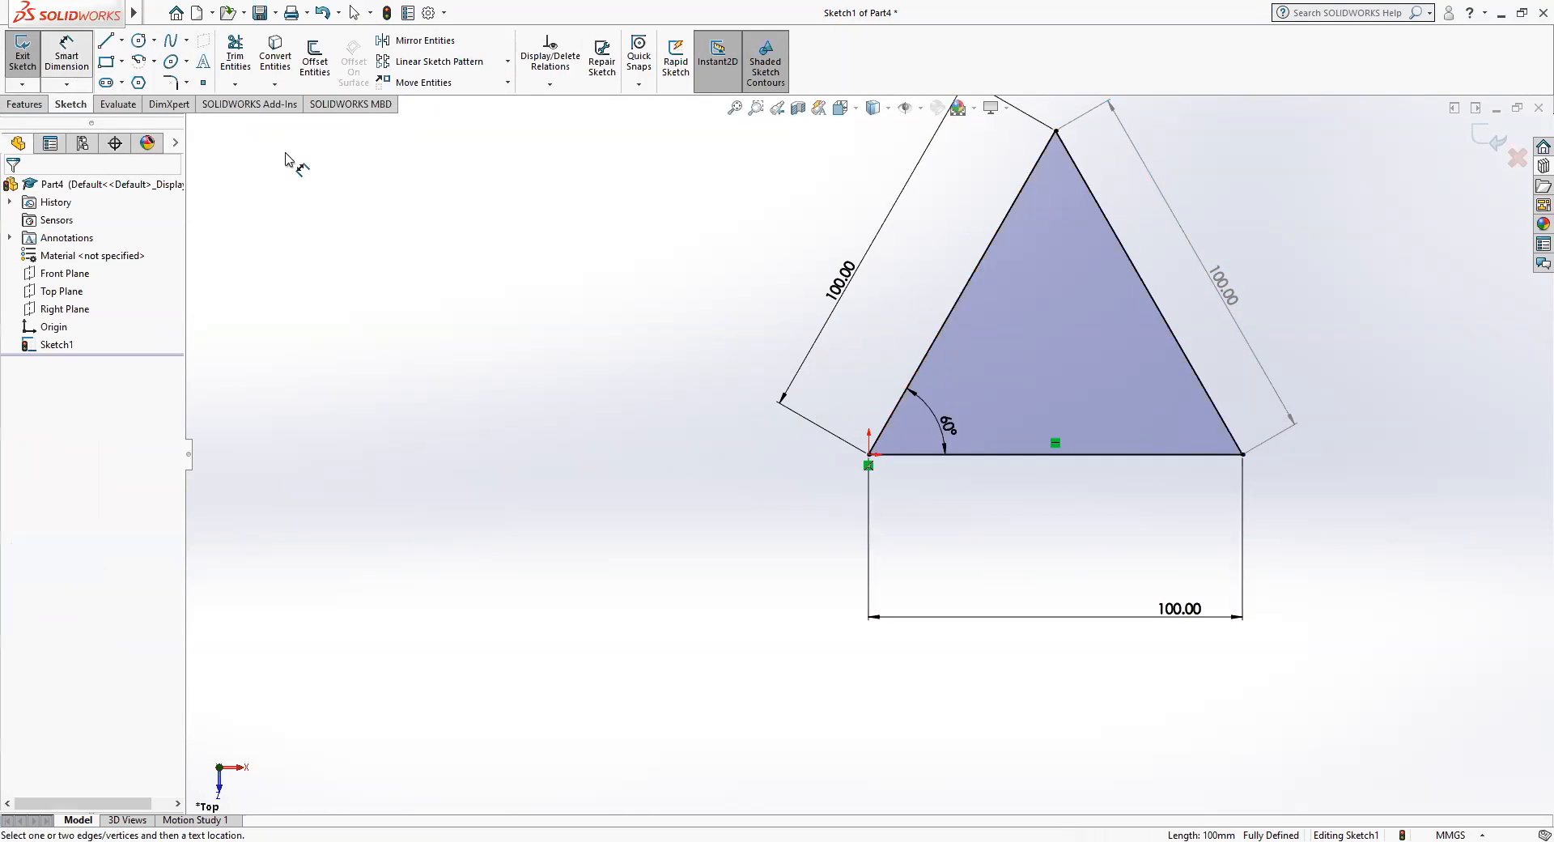
left_click(1135, 454)
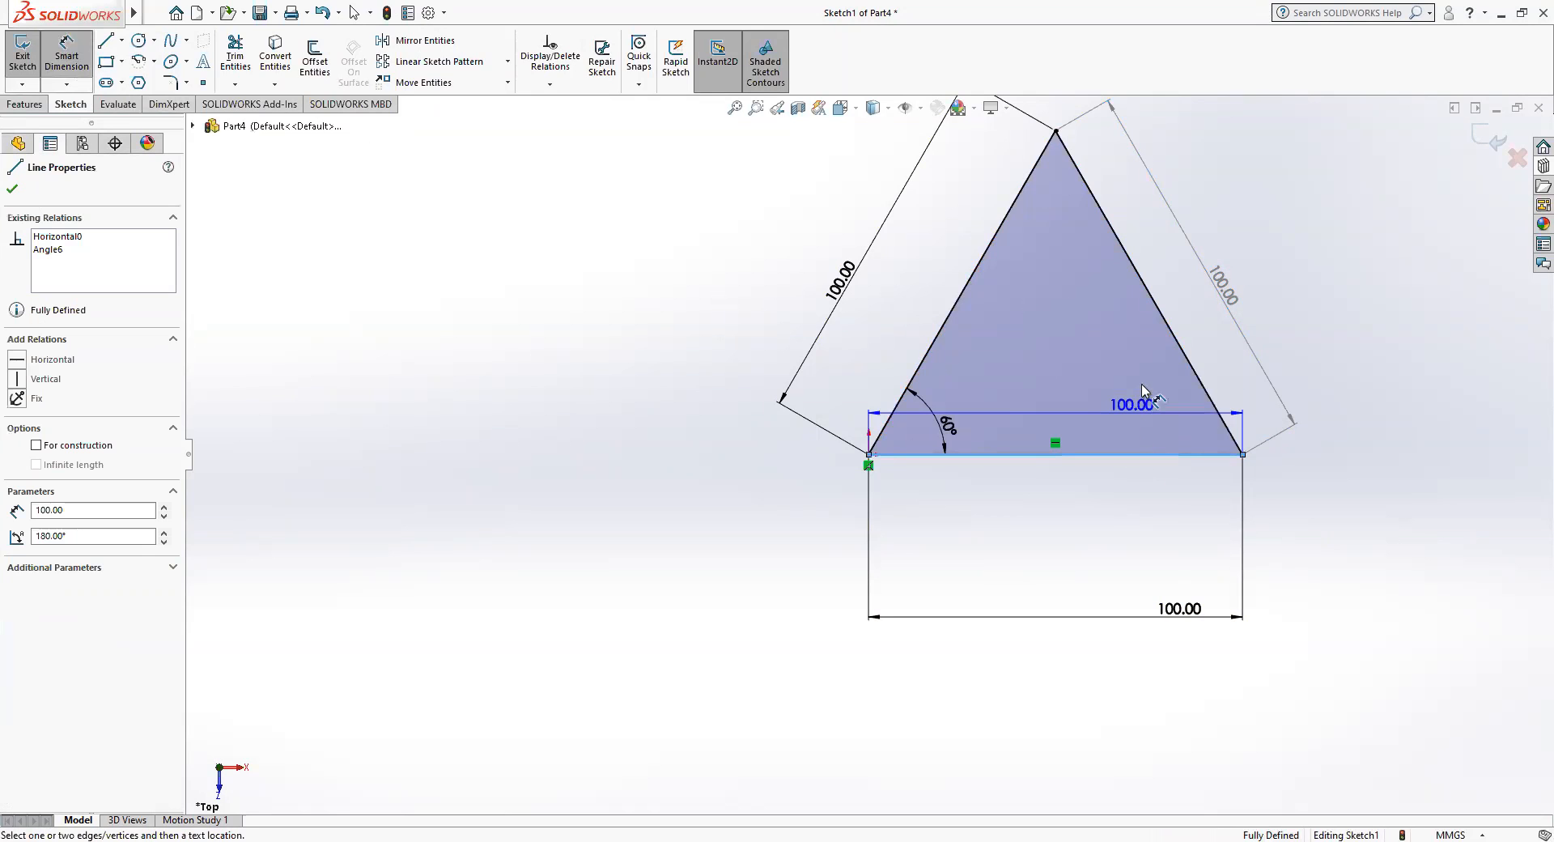
left_click(1190, 366)
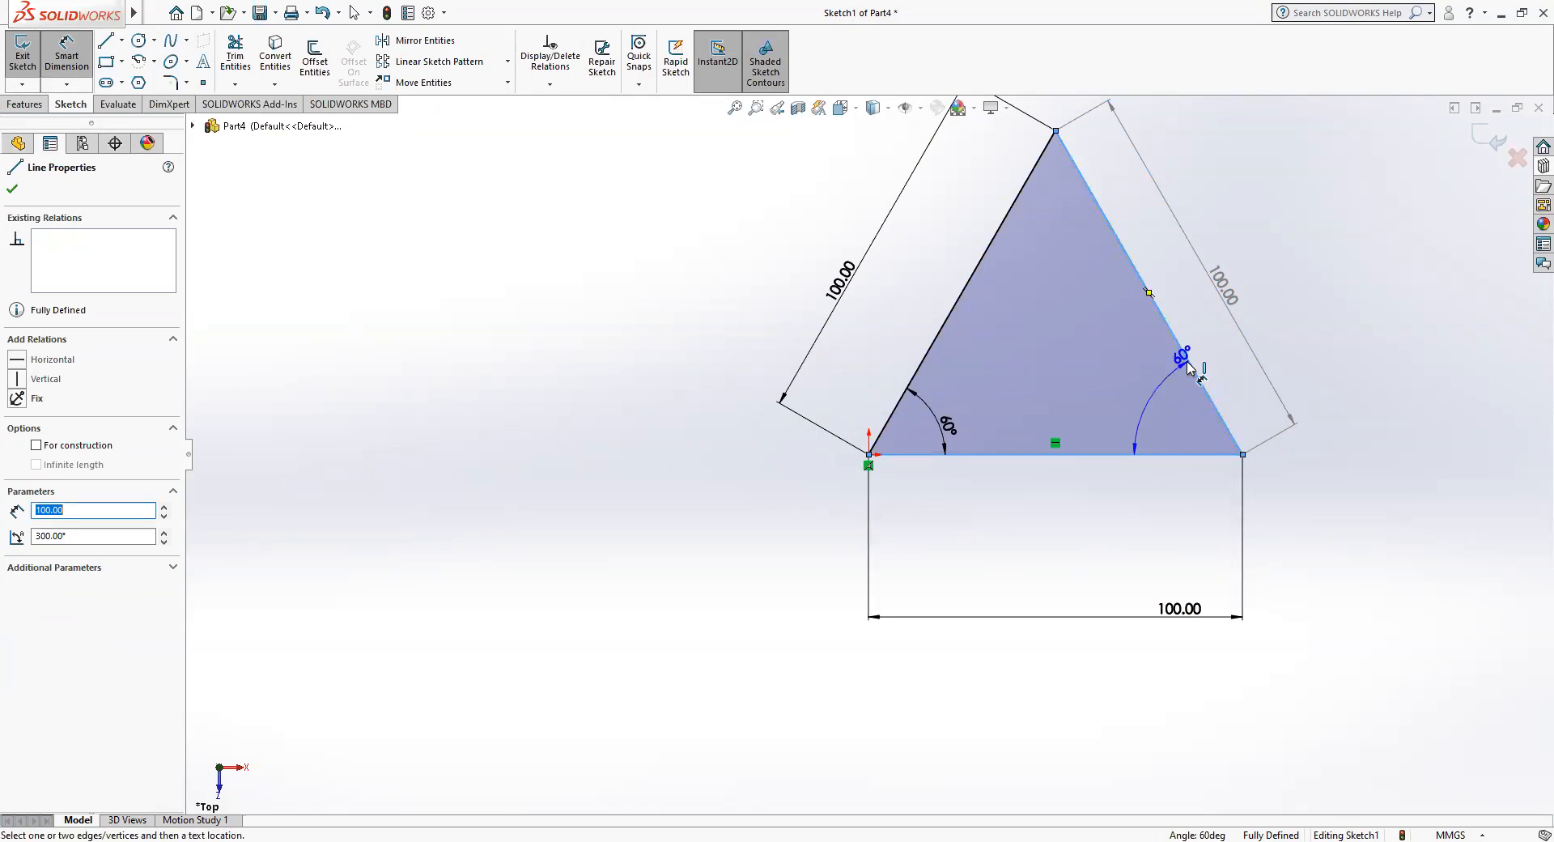
left_click(1175, 426)
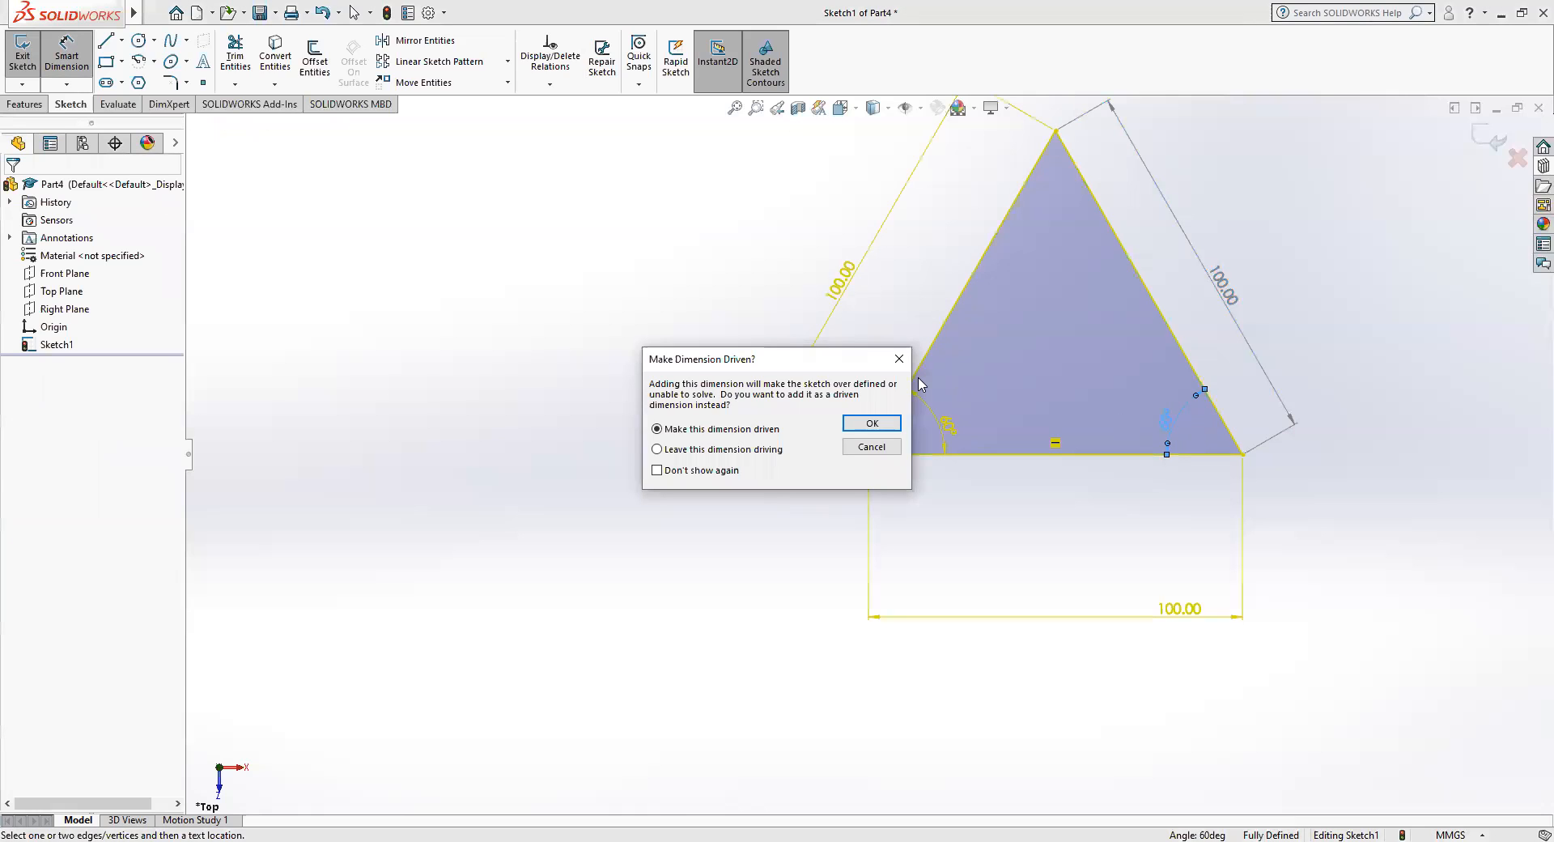
left_click(863, 427)
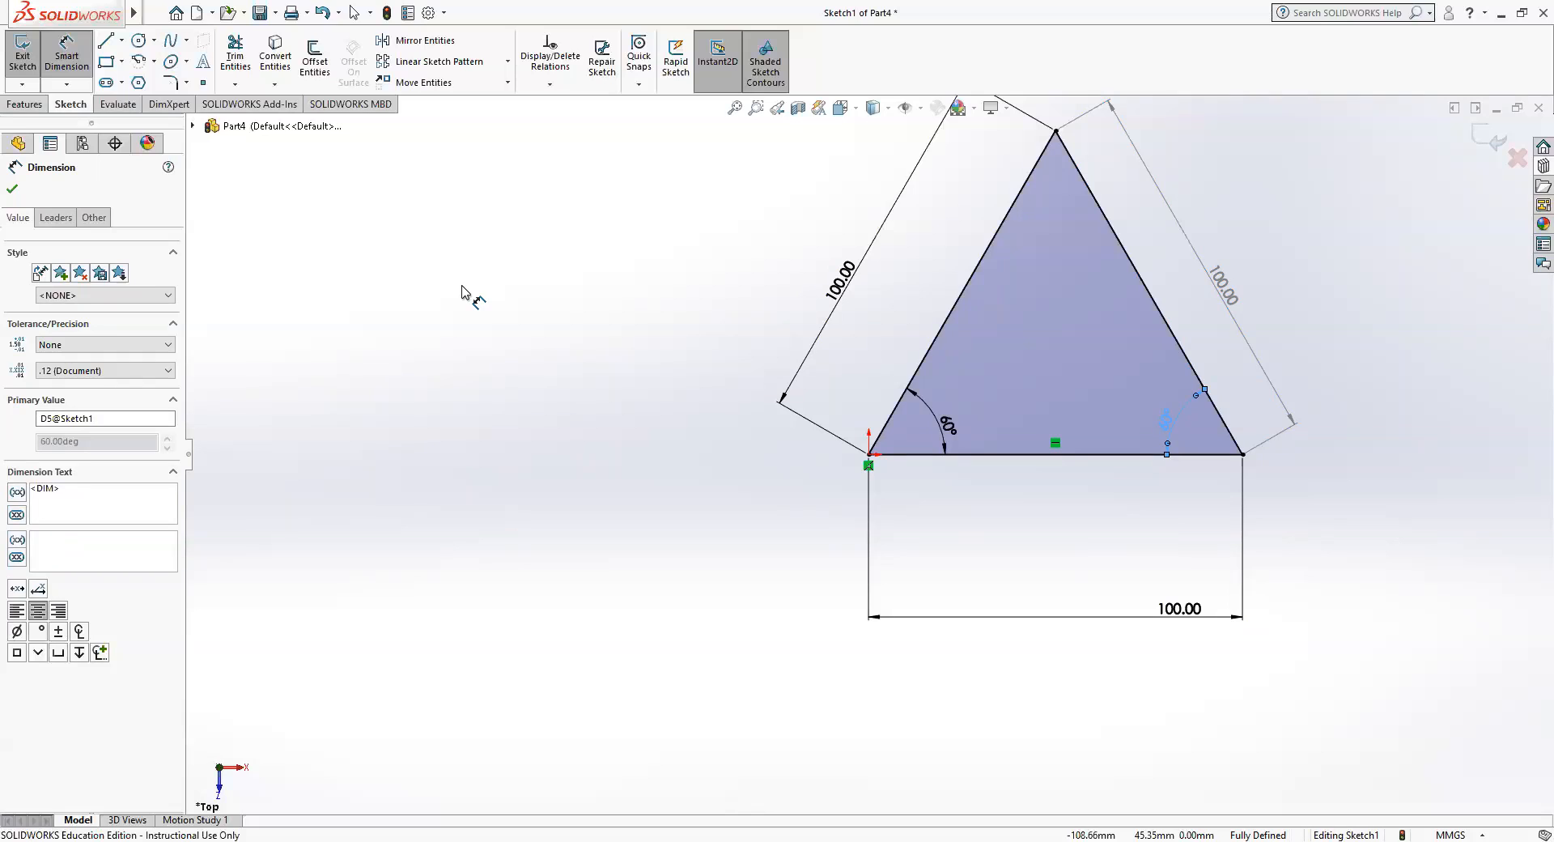
Sketch a center-point circle on the origin with a radius of about 28 mm.
left_click(154, 41)
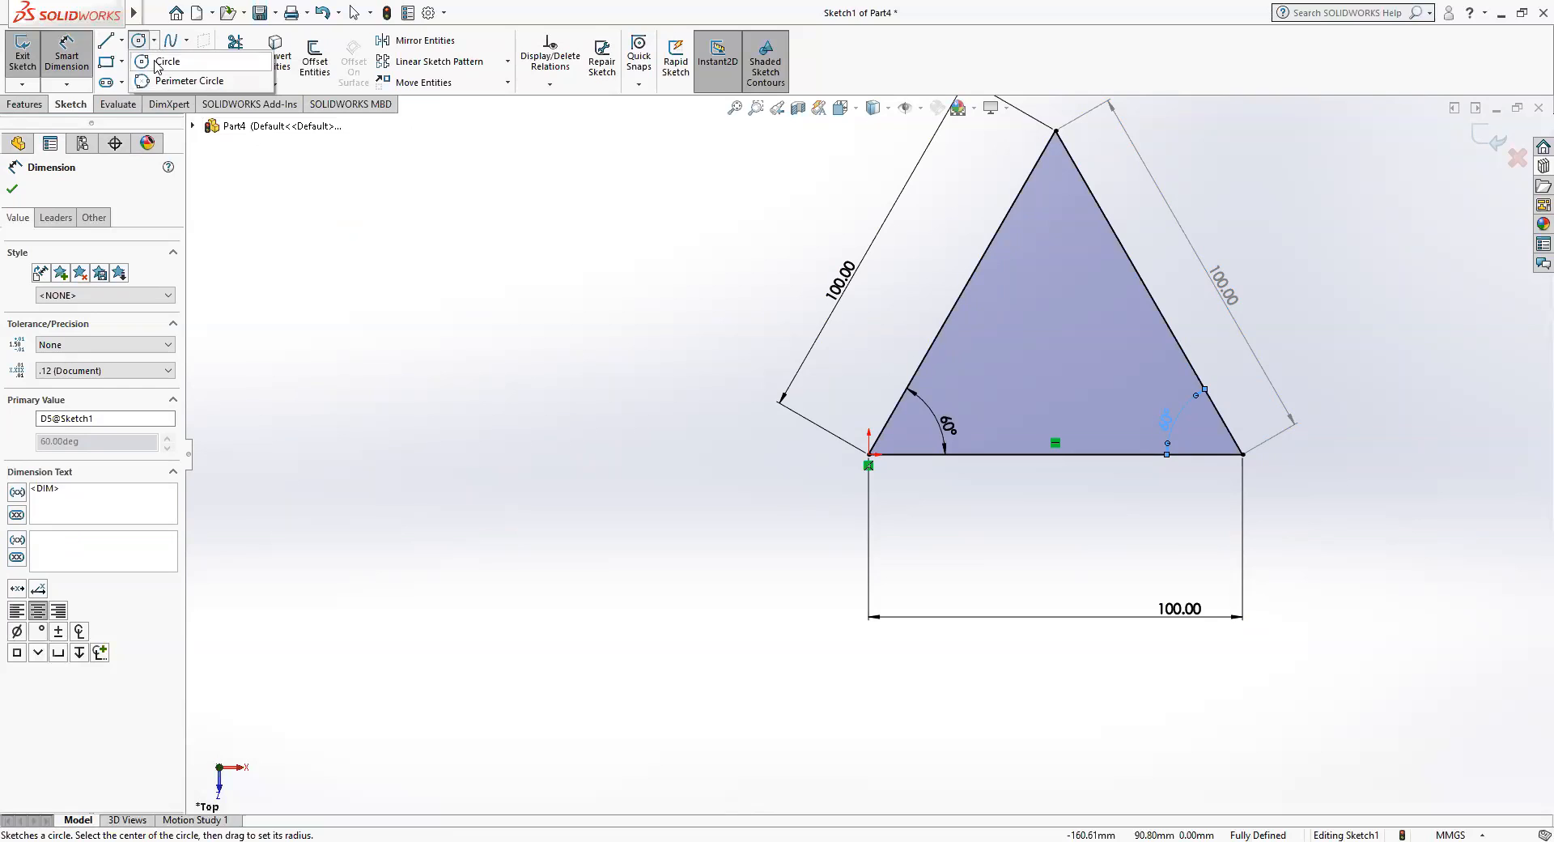
left_click(157, 63)
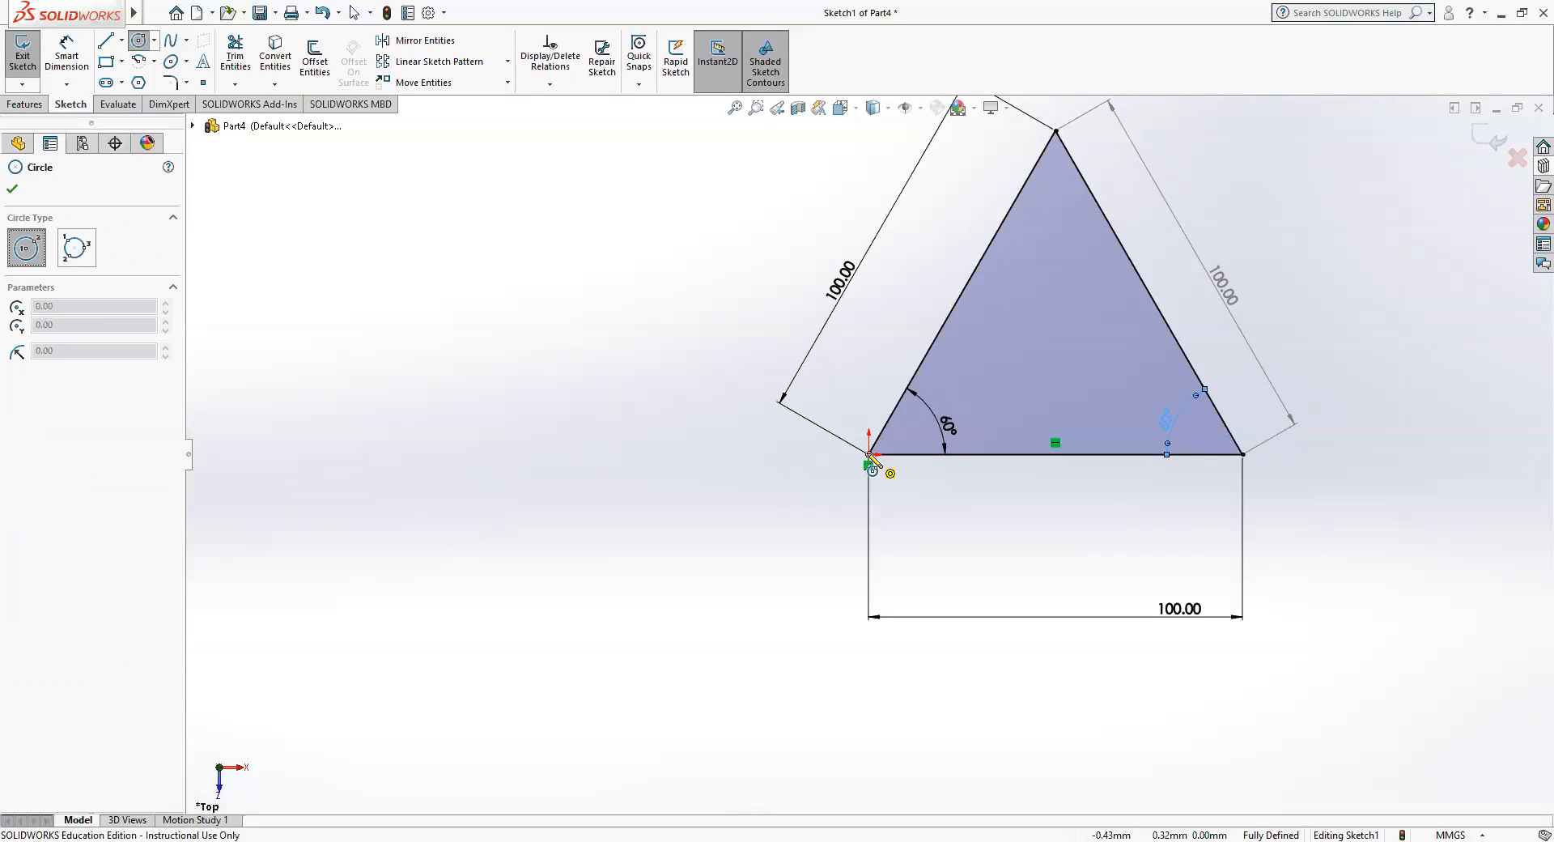
left_click(869, 456)
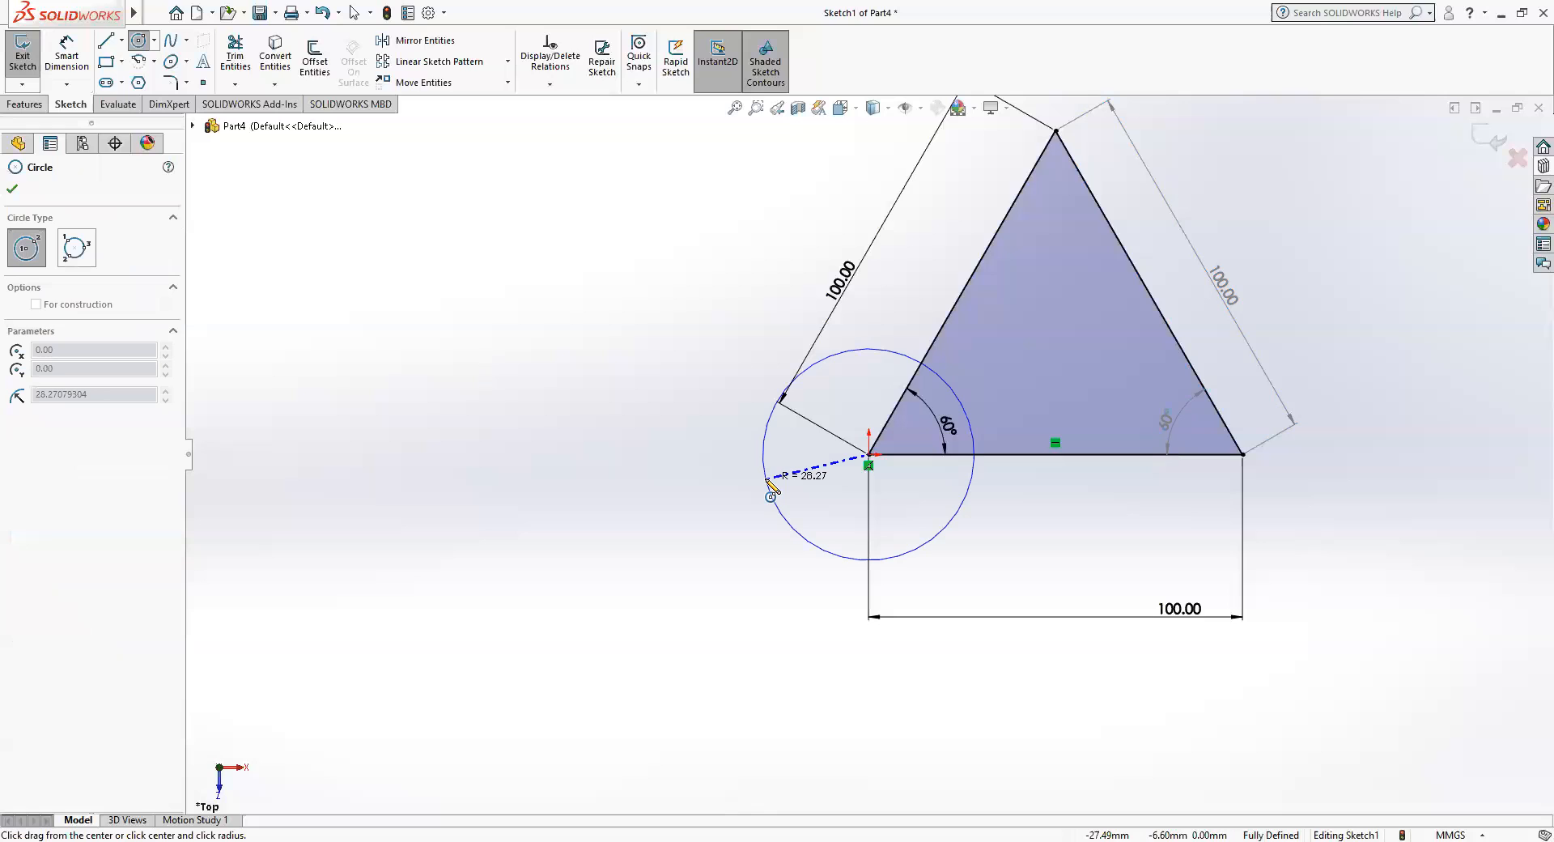
left_click(768, 482)
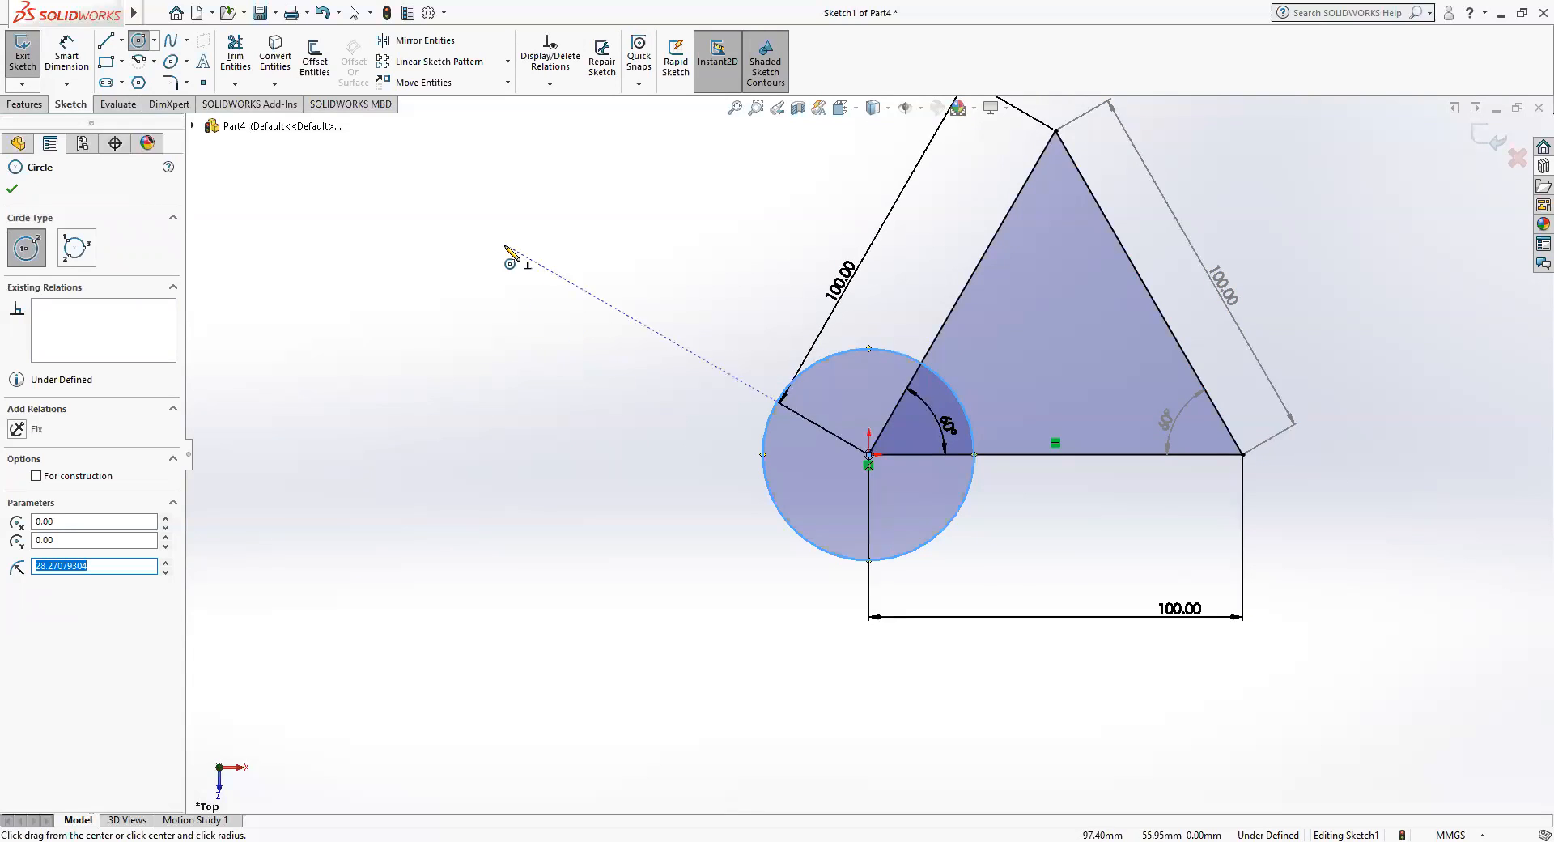
Dimension the diameter of the circle at the origin and set it to 25 mm.
left_click(52, 55)
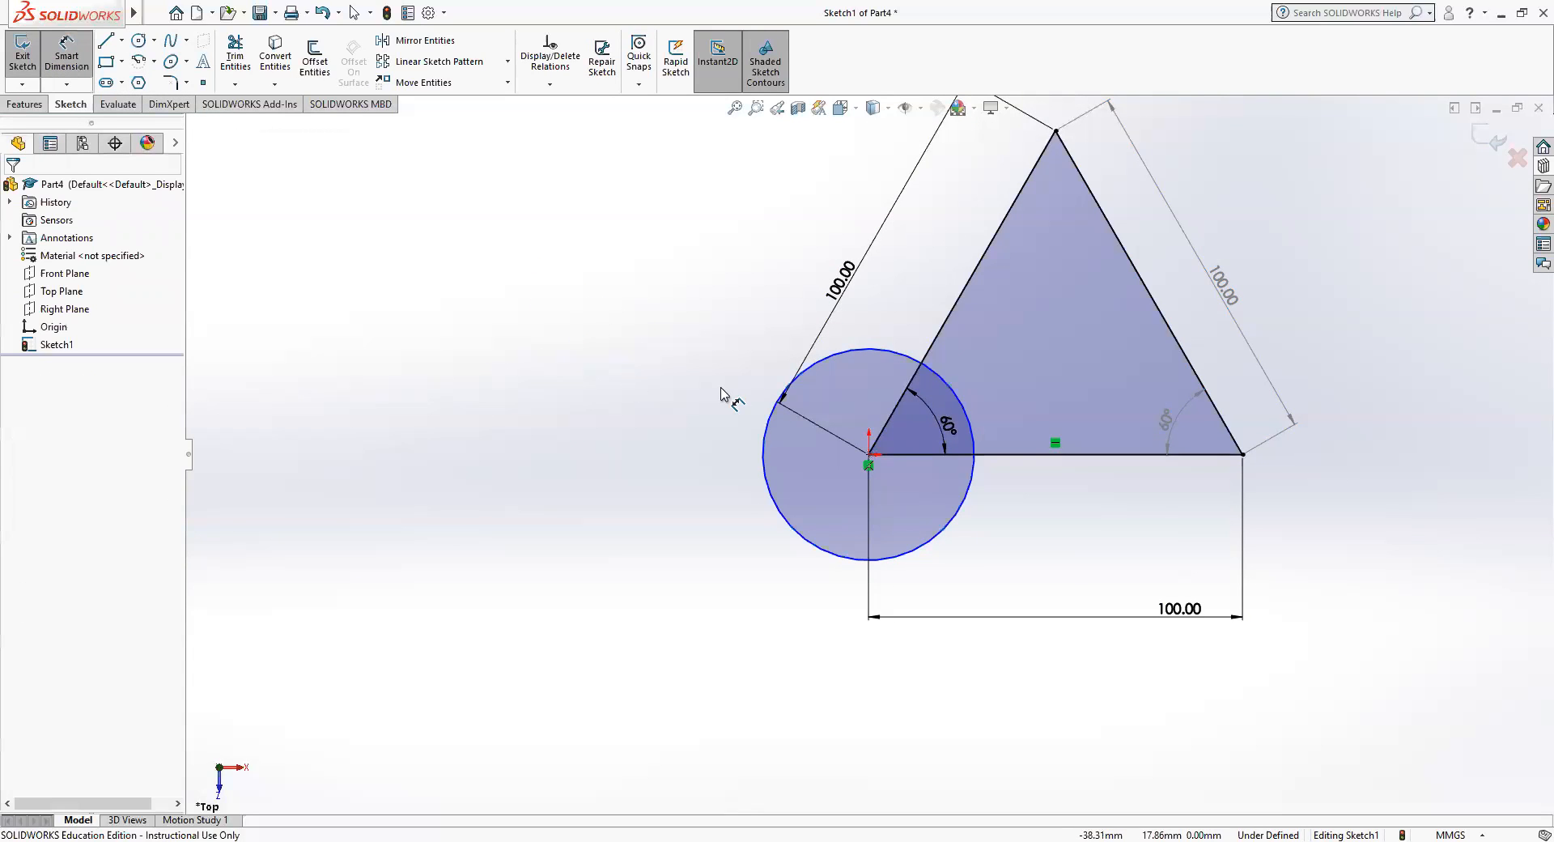
left_click(764, 441)
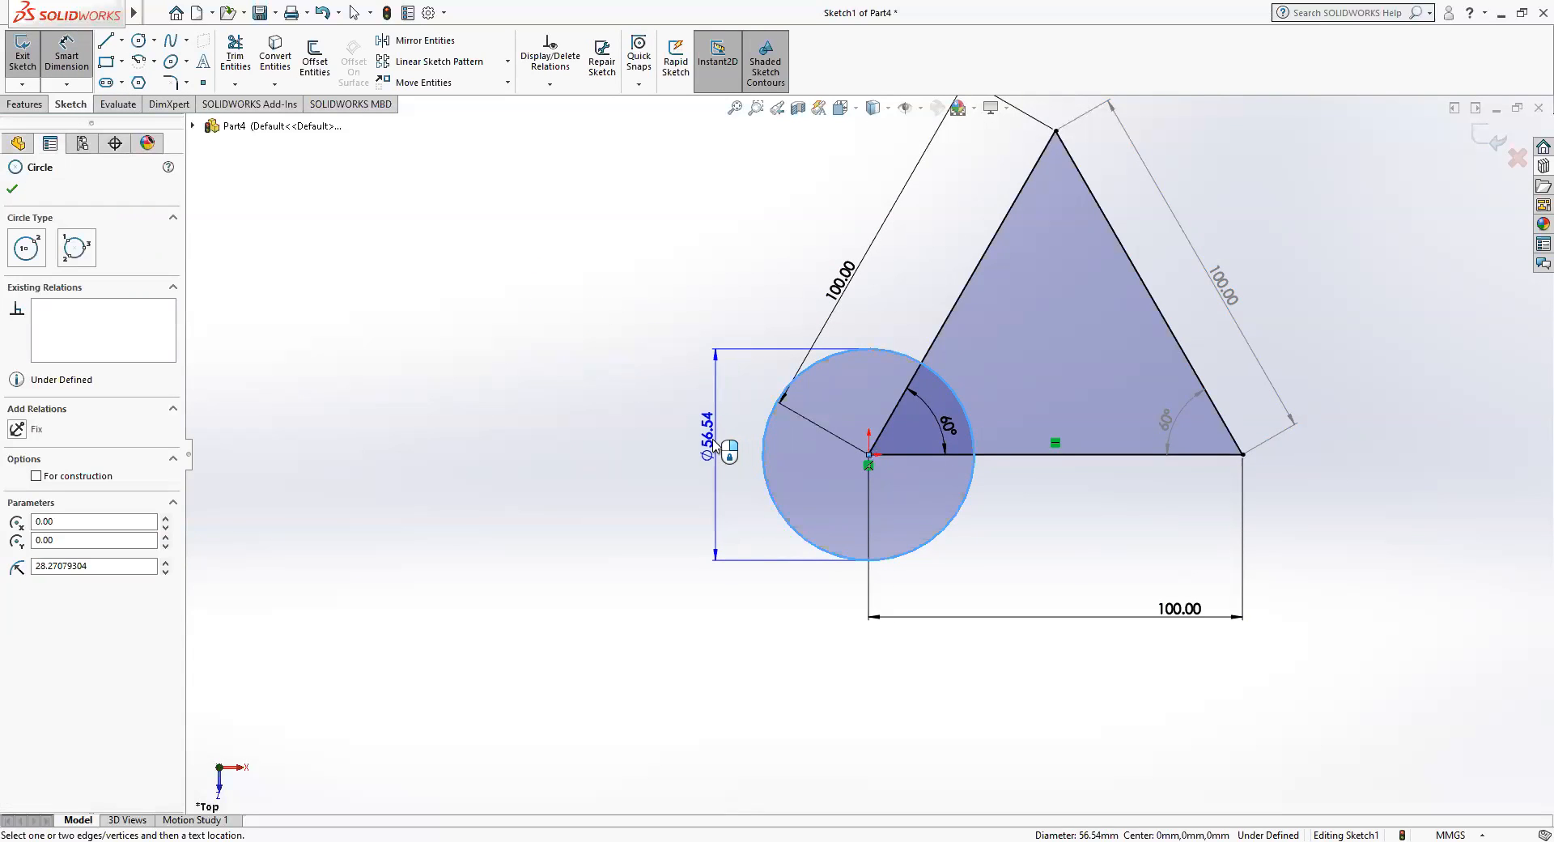
left_click(686, 444)
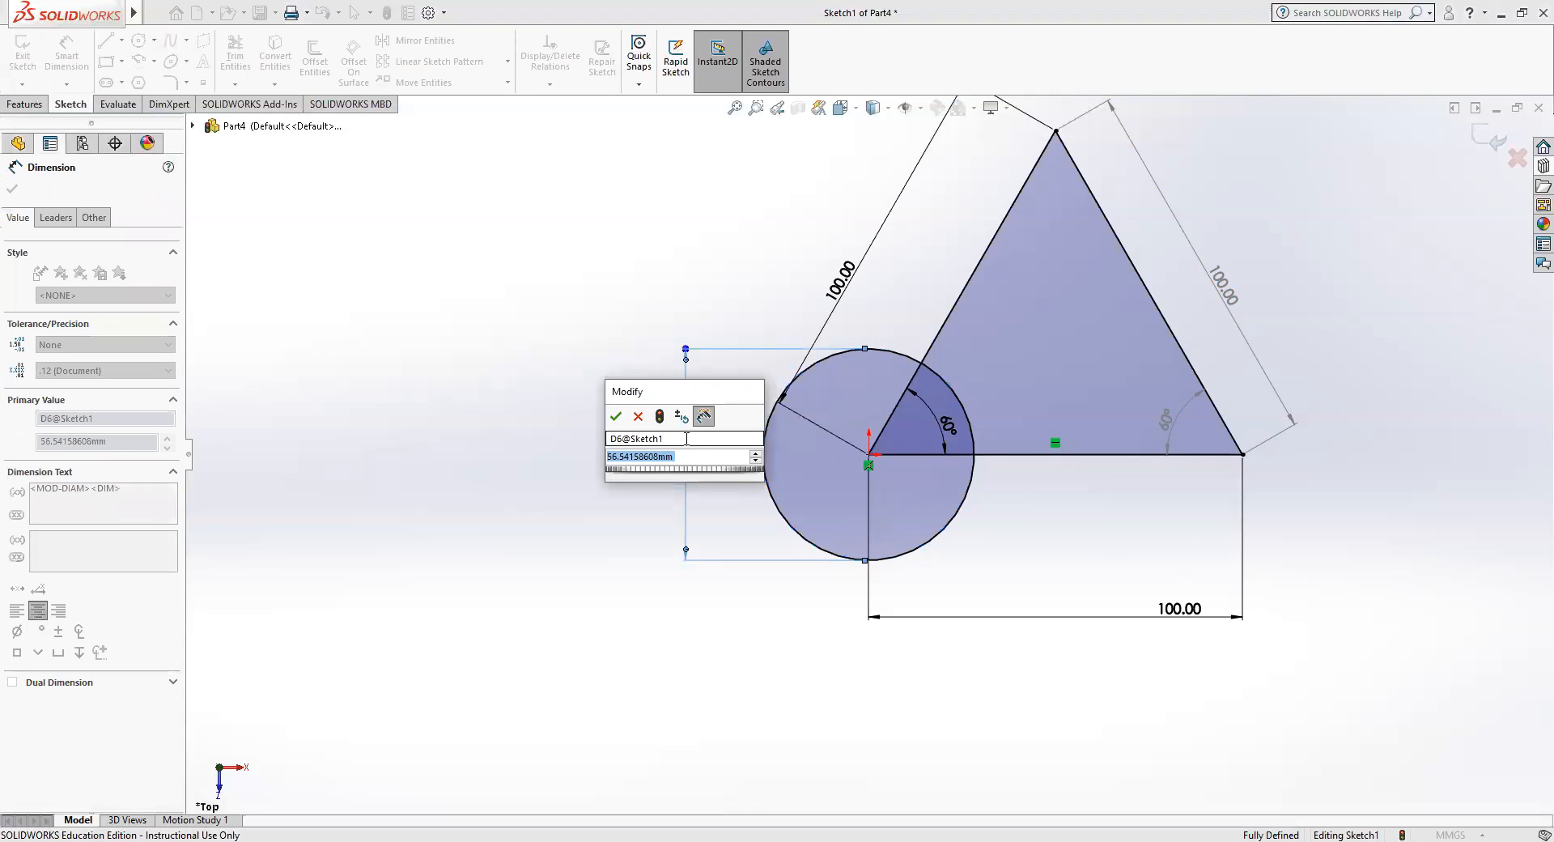
type("25")
key("Return")
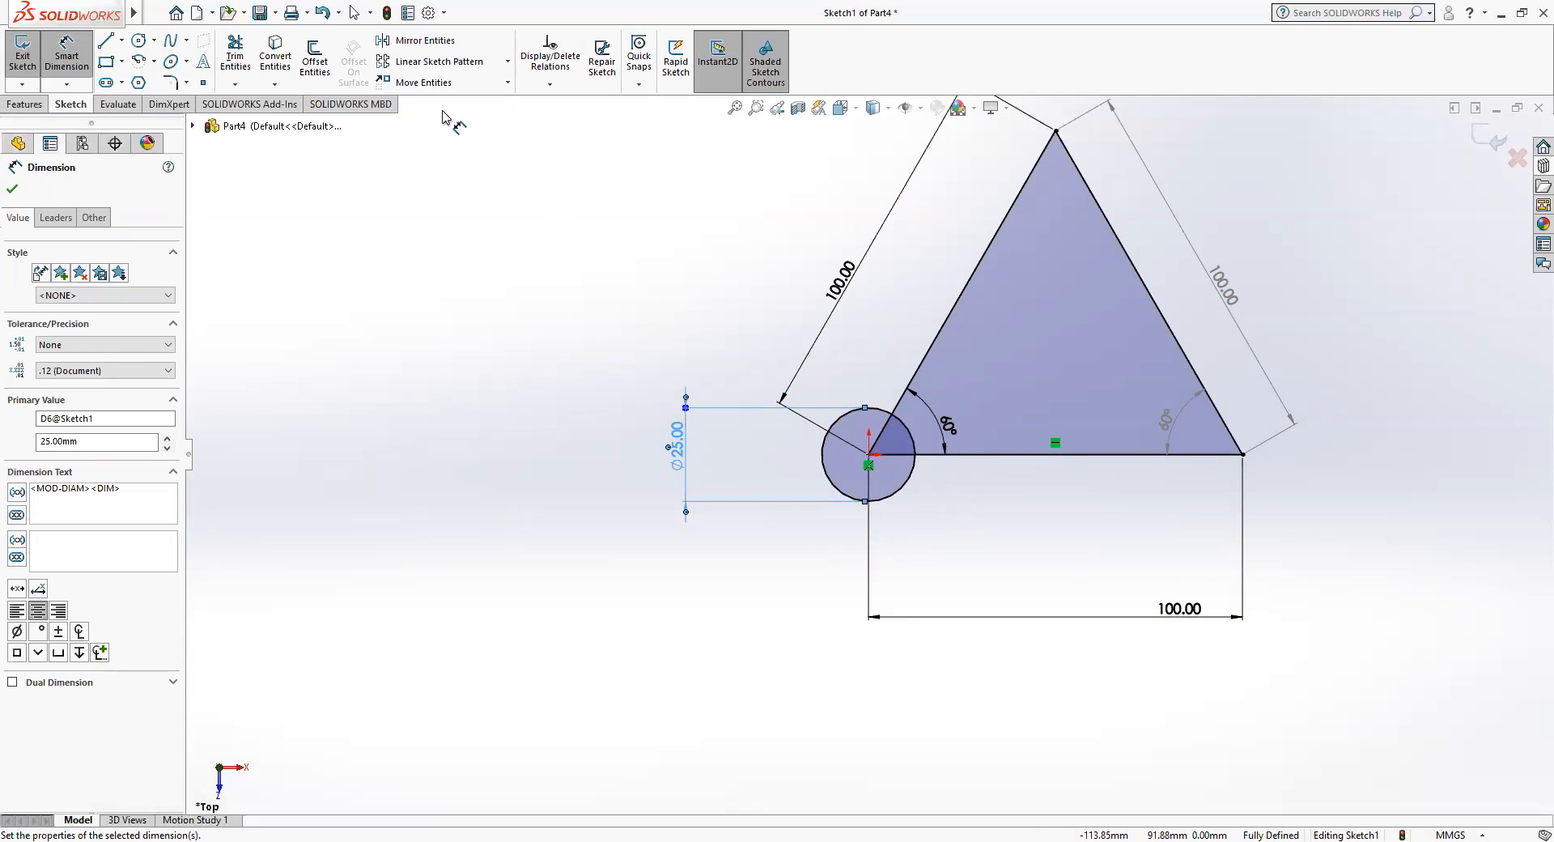
left_click(155, 12)
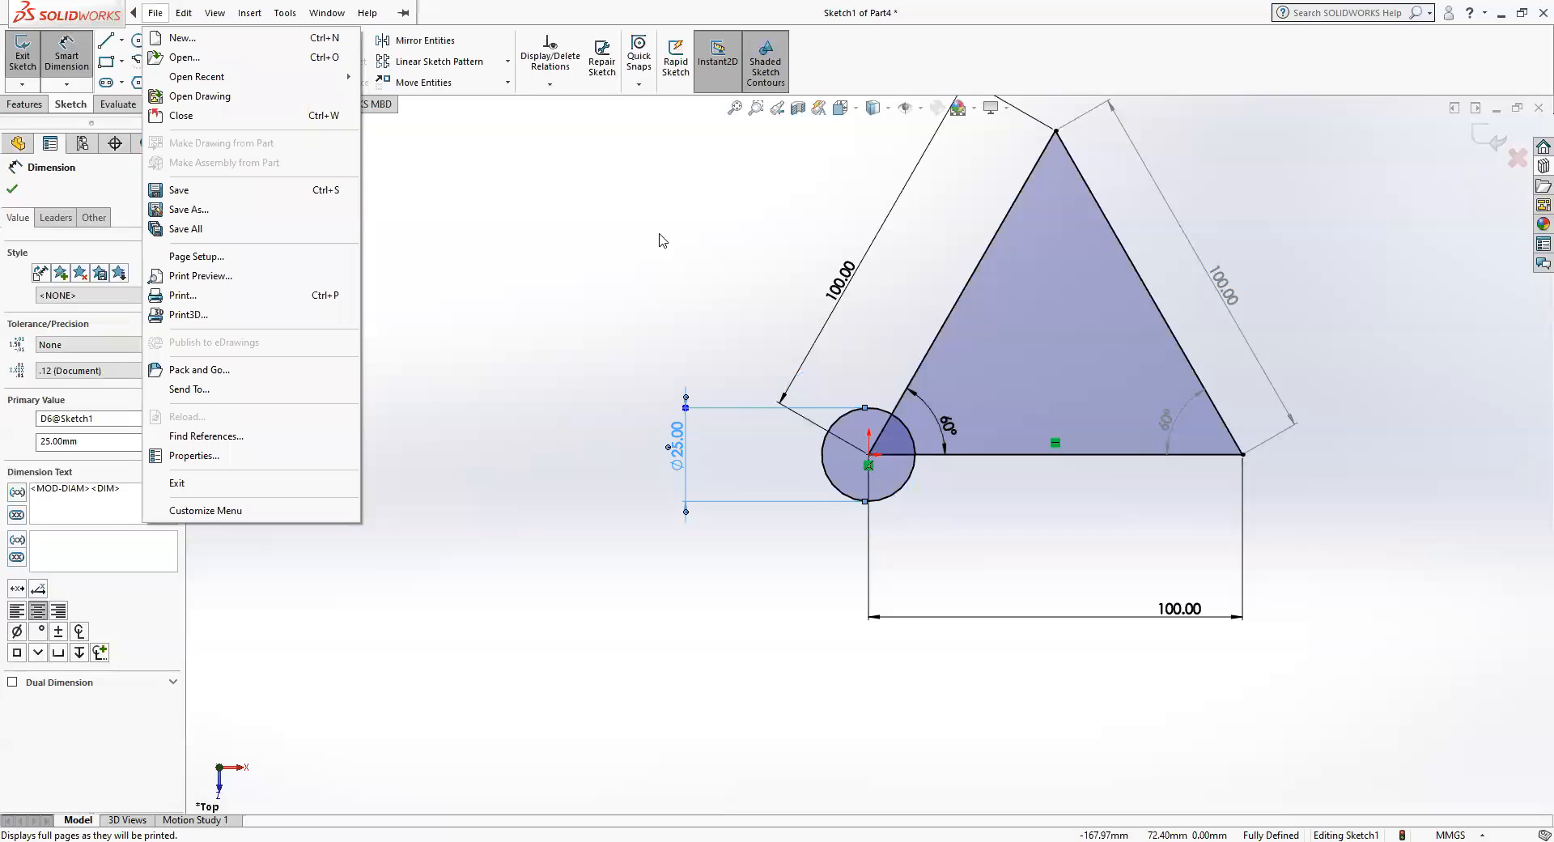
left_click(402, 213)
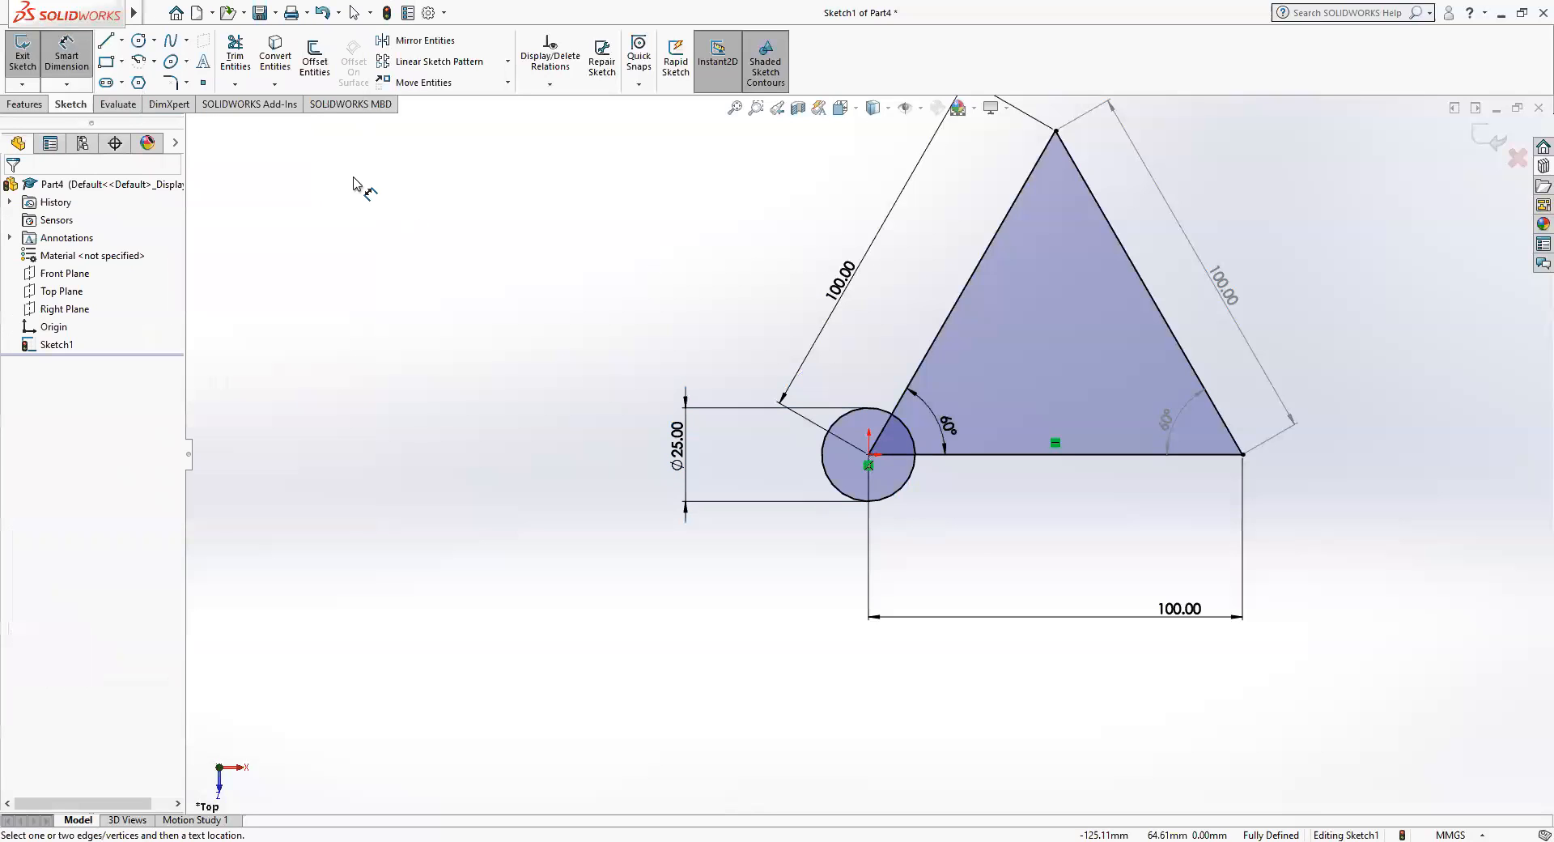
Draw a perimeter circle inside the triangle, tangent to all three sides.
left_click(154, 41)
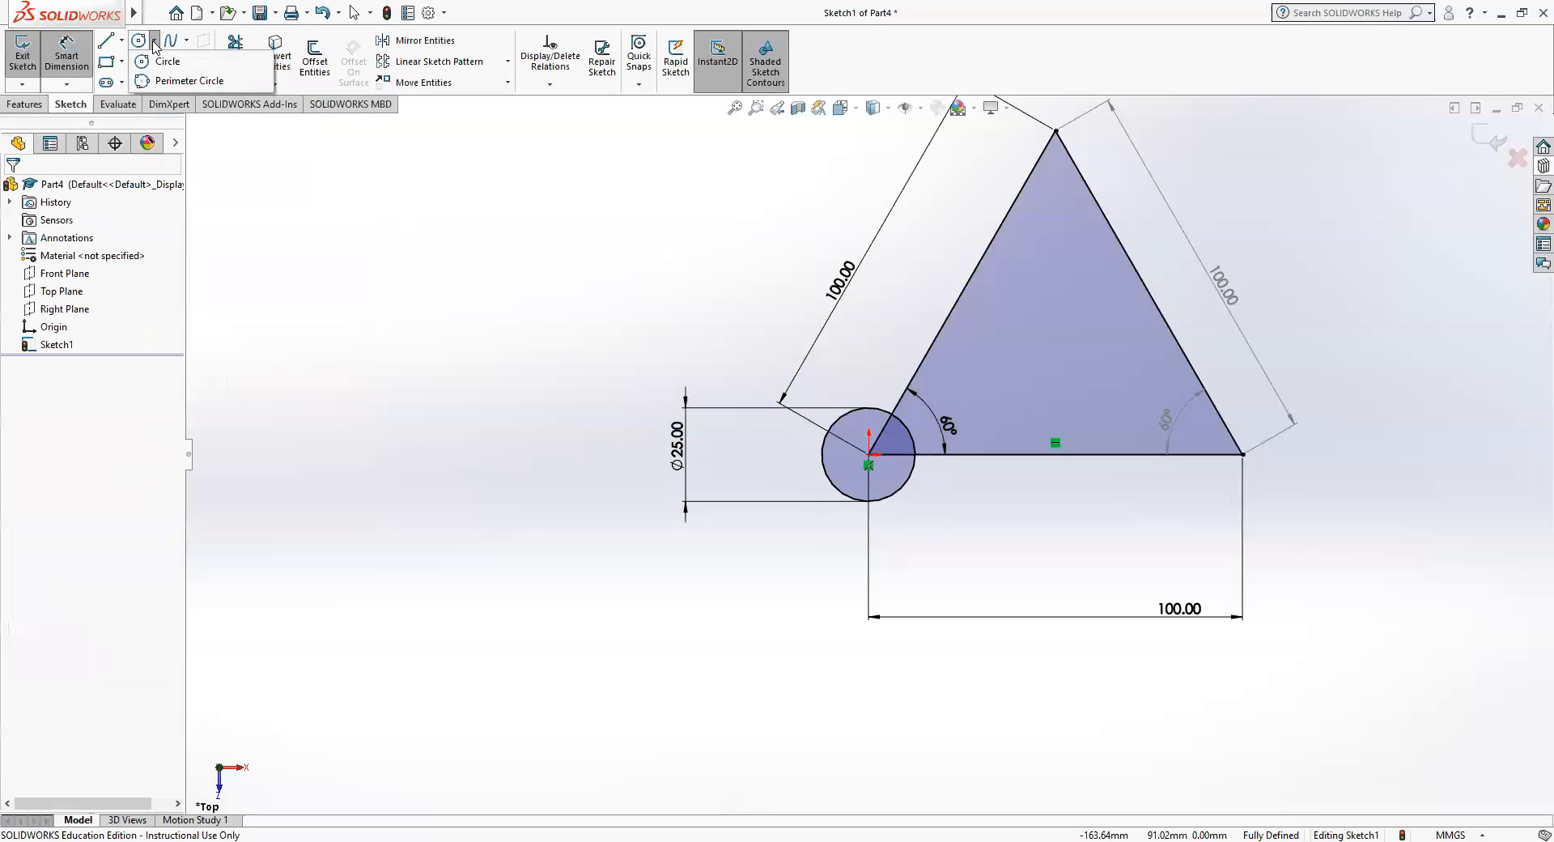
left_click(173, 81)
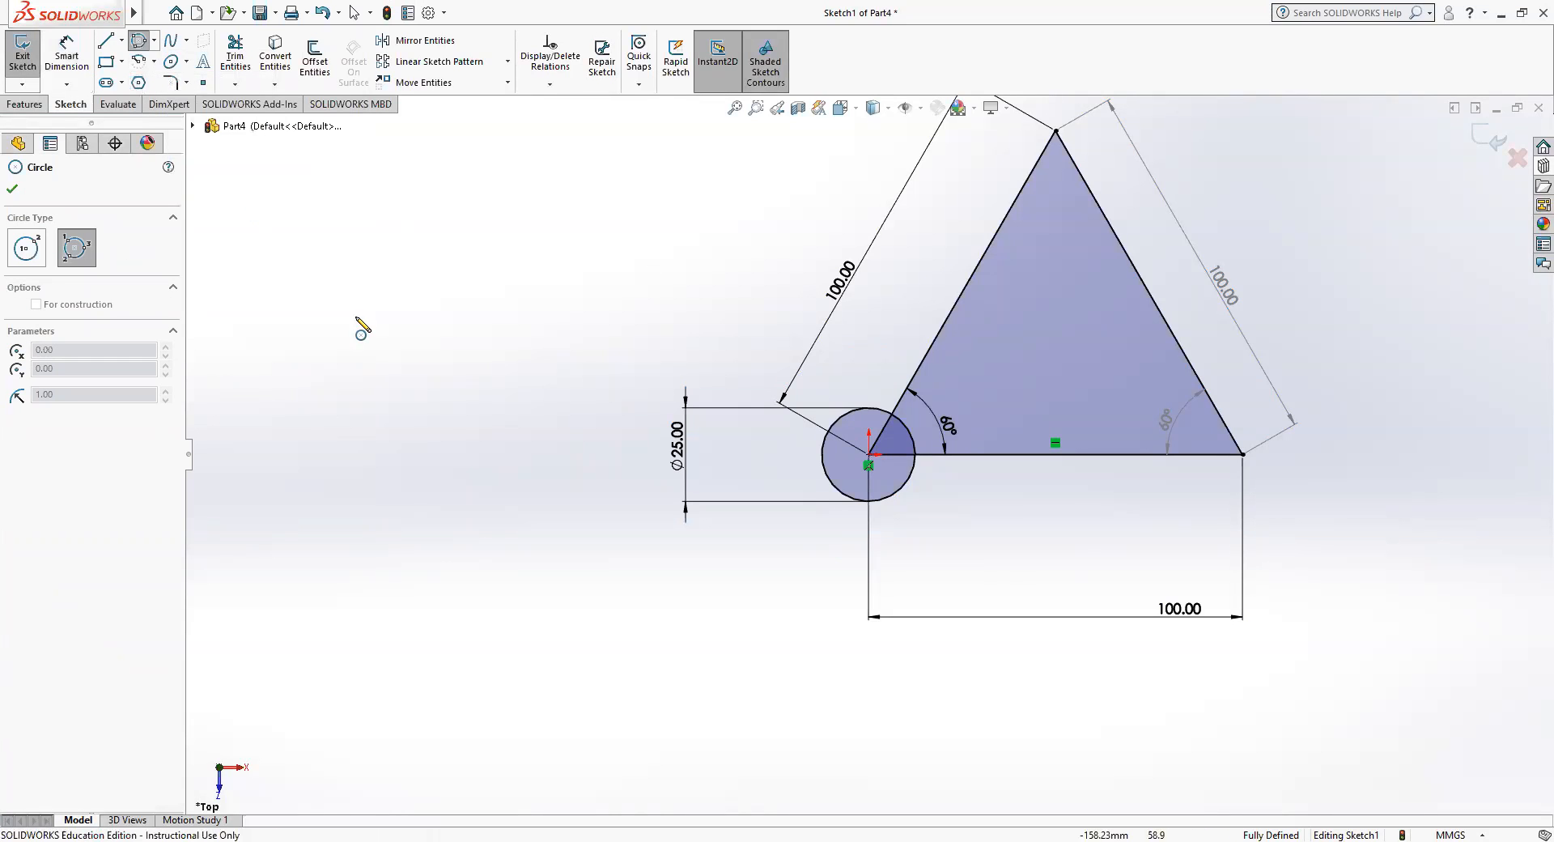
left_click(971, 283)
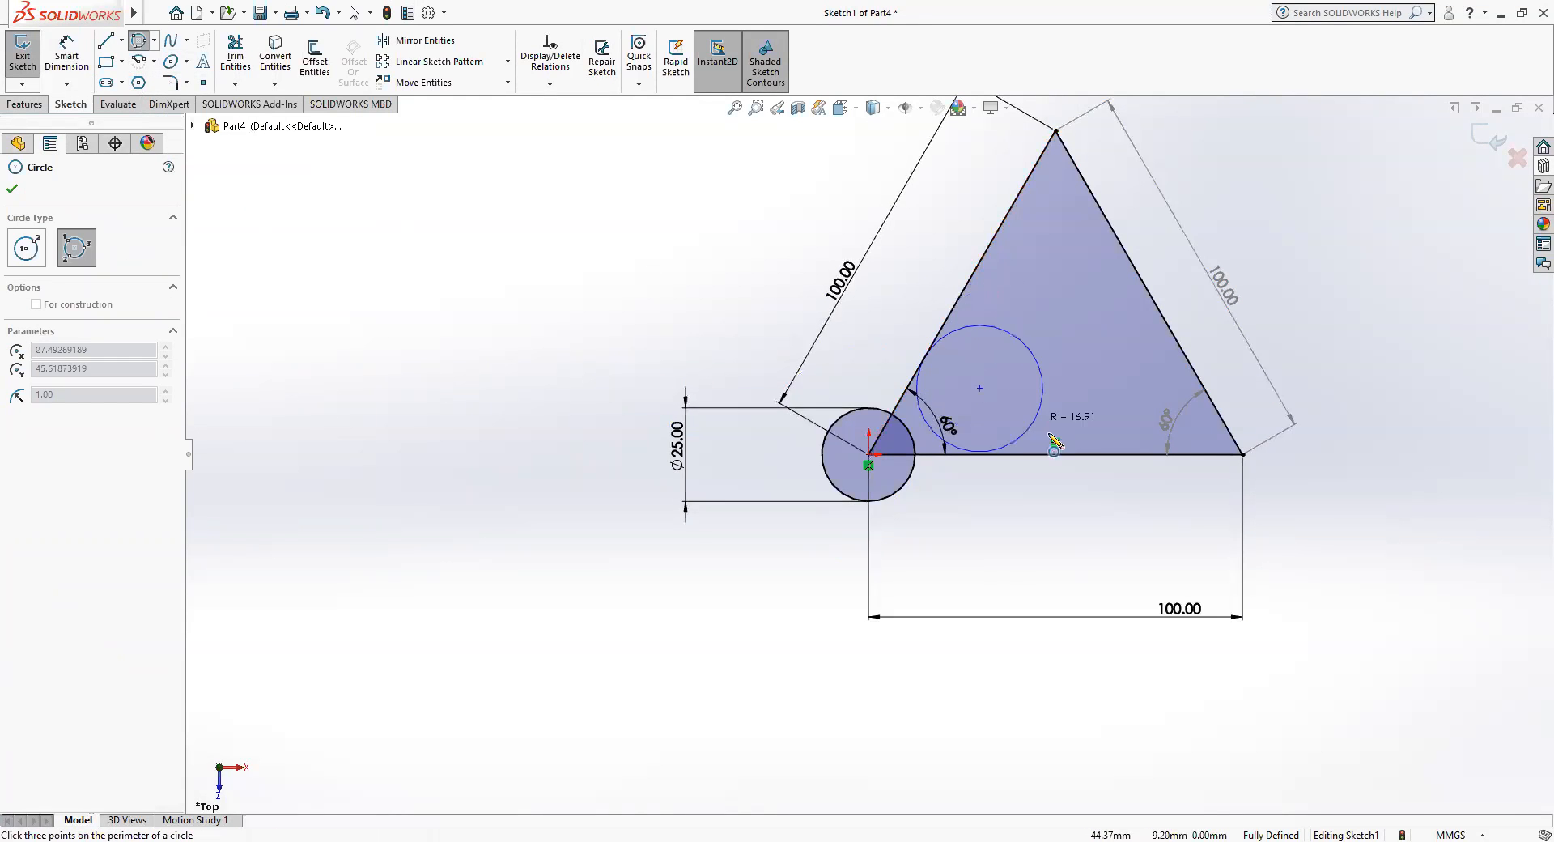
left_click(1073, 455)
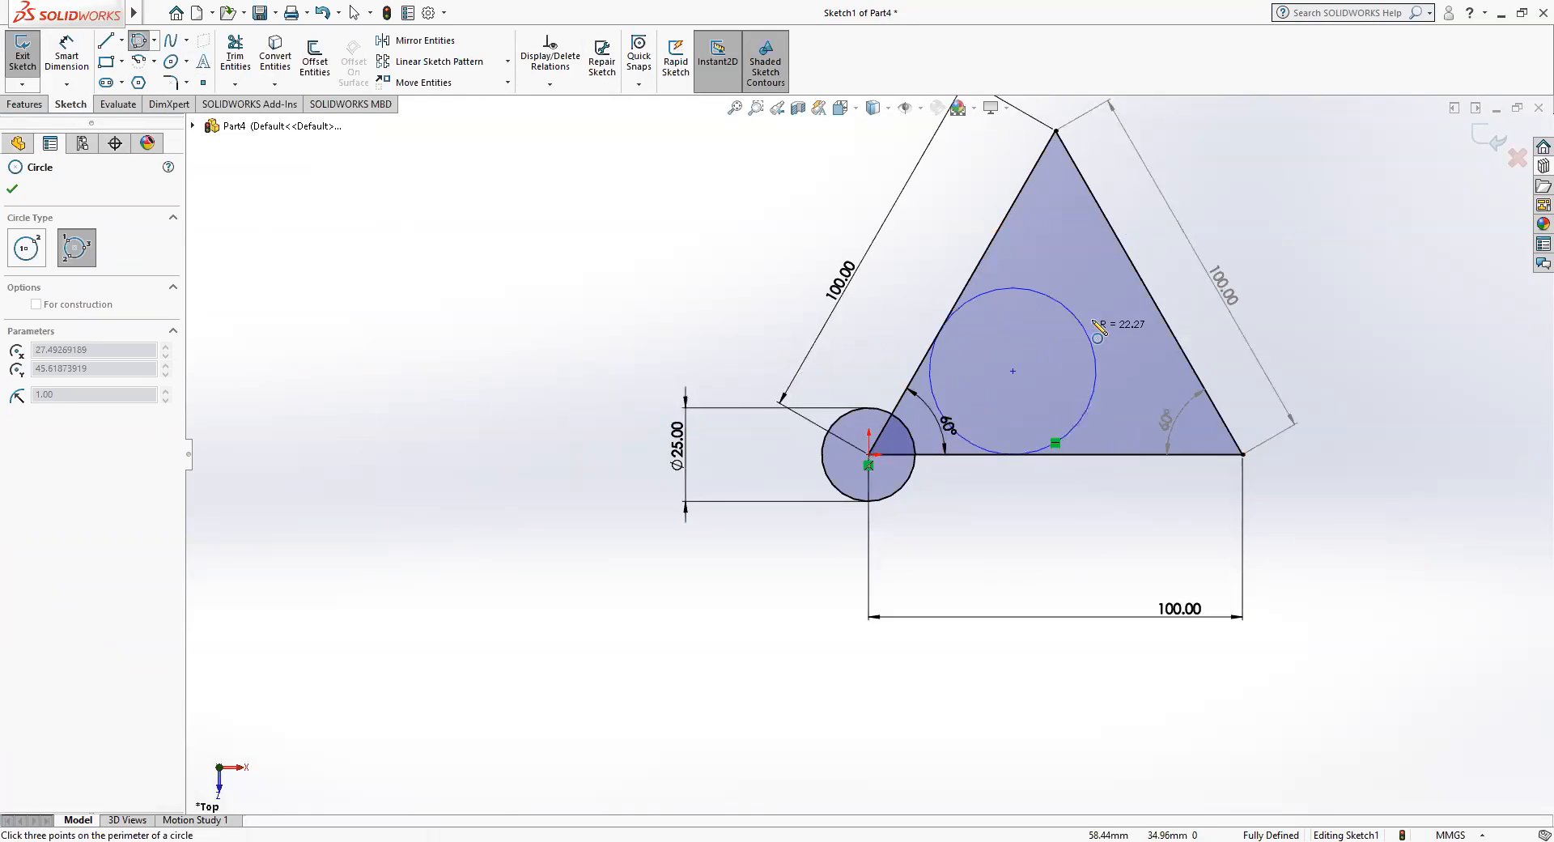
left_click(1153, 301)
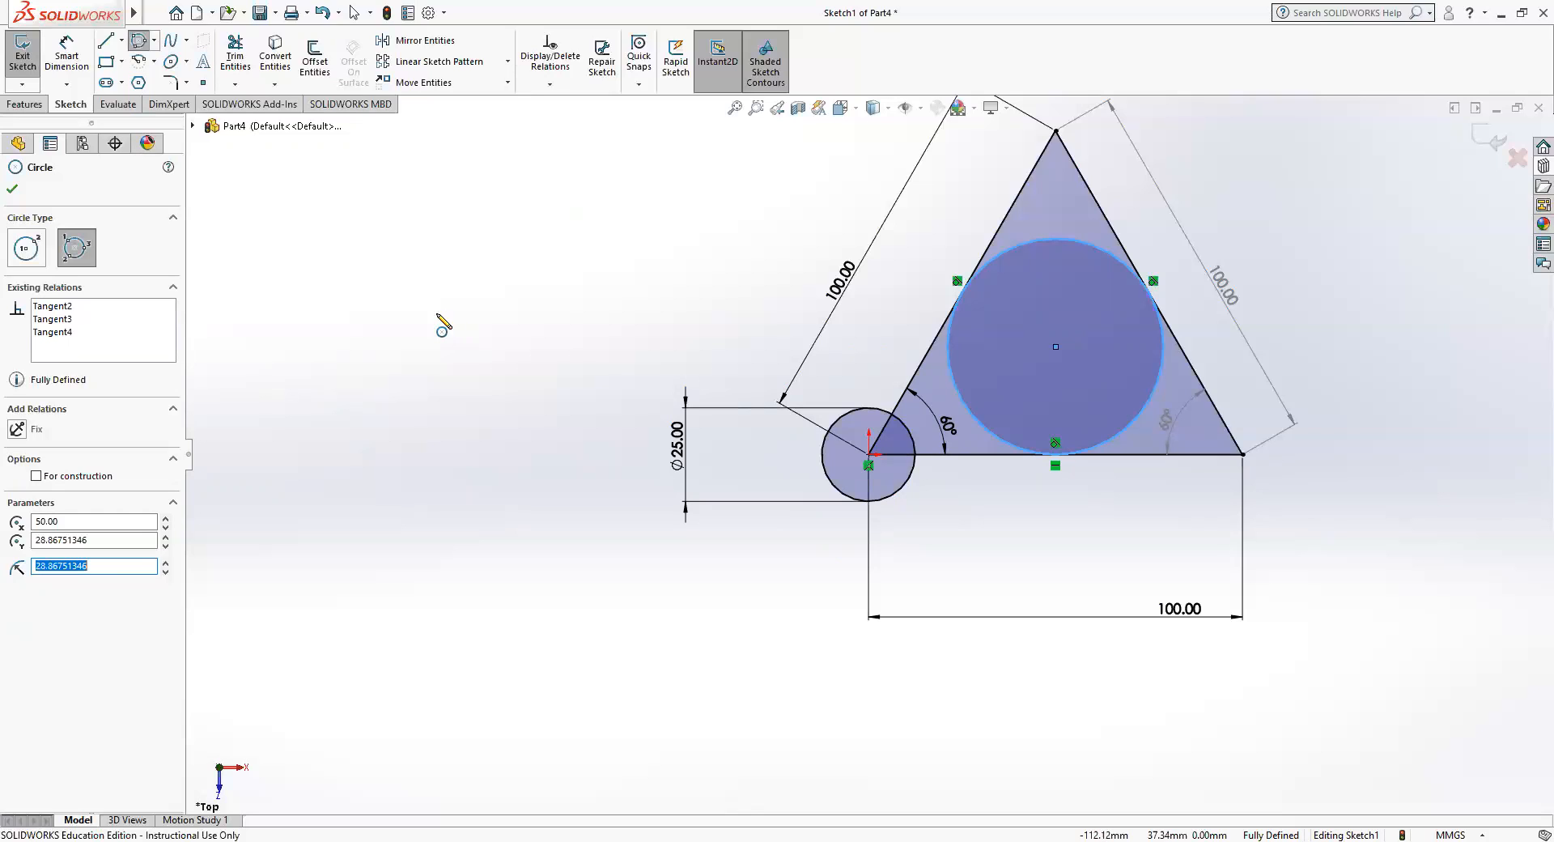
mouse_move(387, 361)
middle_mouse_down("ctrl")
mouse_move(600, 406)
mouse_move(756, 399)
mouse_move(309, 413)
mouse_move(781, 381)
mouse_move(462, 381)
middle_mouse_up("ctrl")
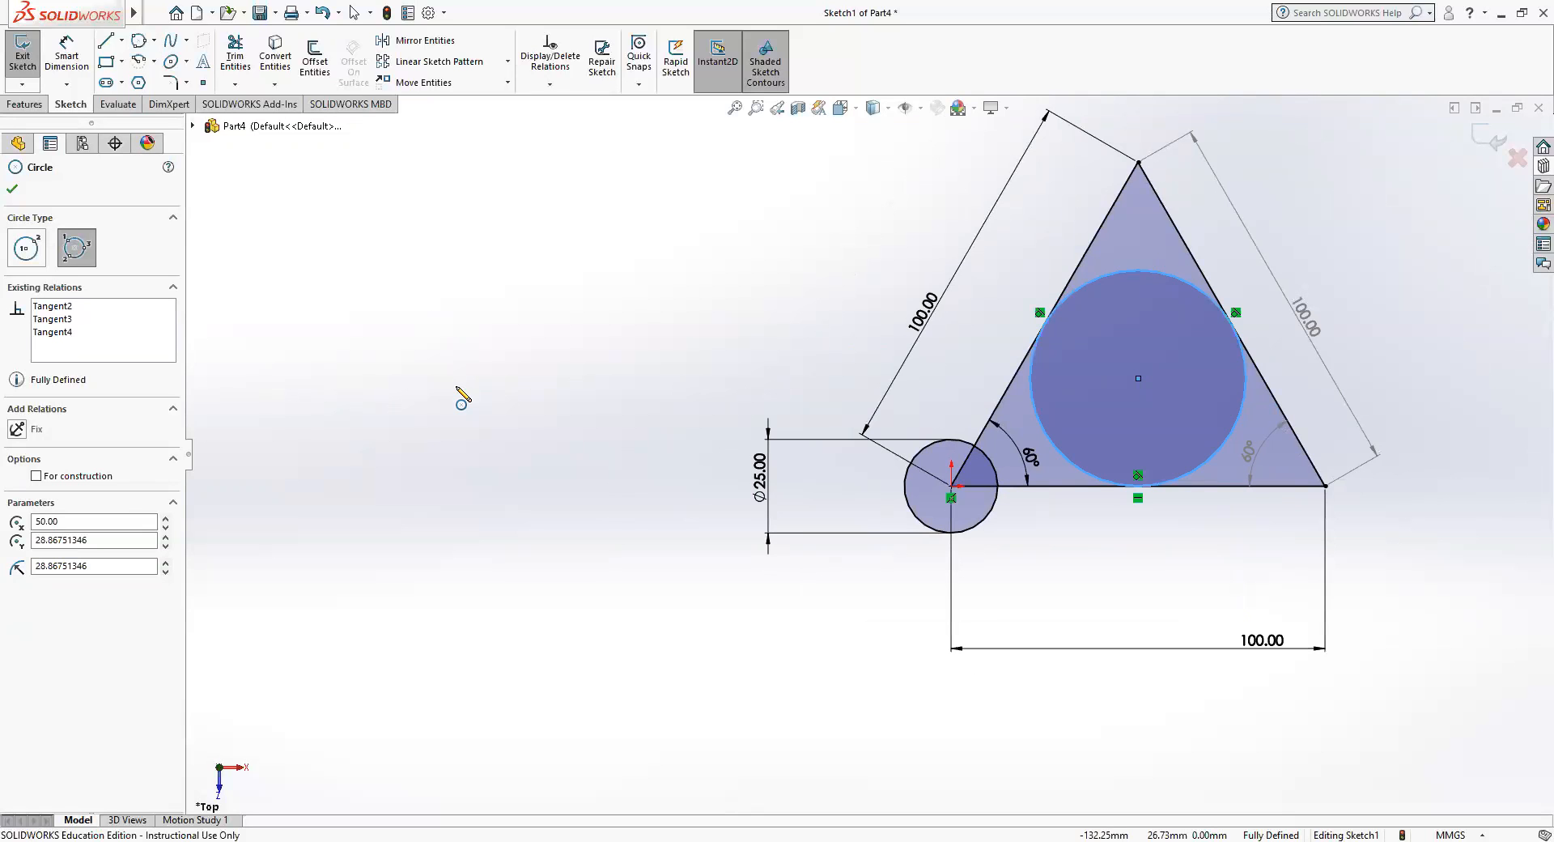
mouse_move(462, 386)
middle_mouse_down("ctrl")
mouse_move(770, 389)
mouse_move(791, 402)
mouse_move(659, 430)
mouse_move(680, 420)
middle_mouse_up("ctrl")
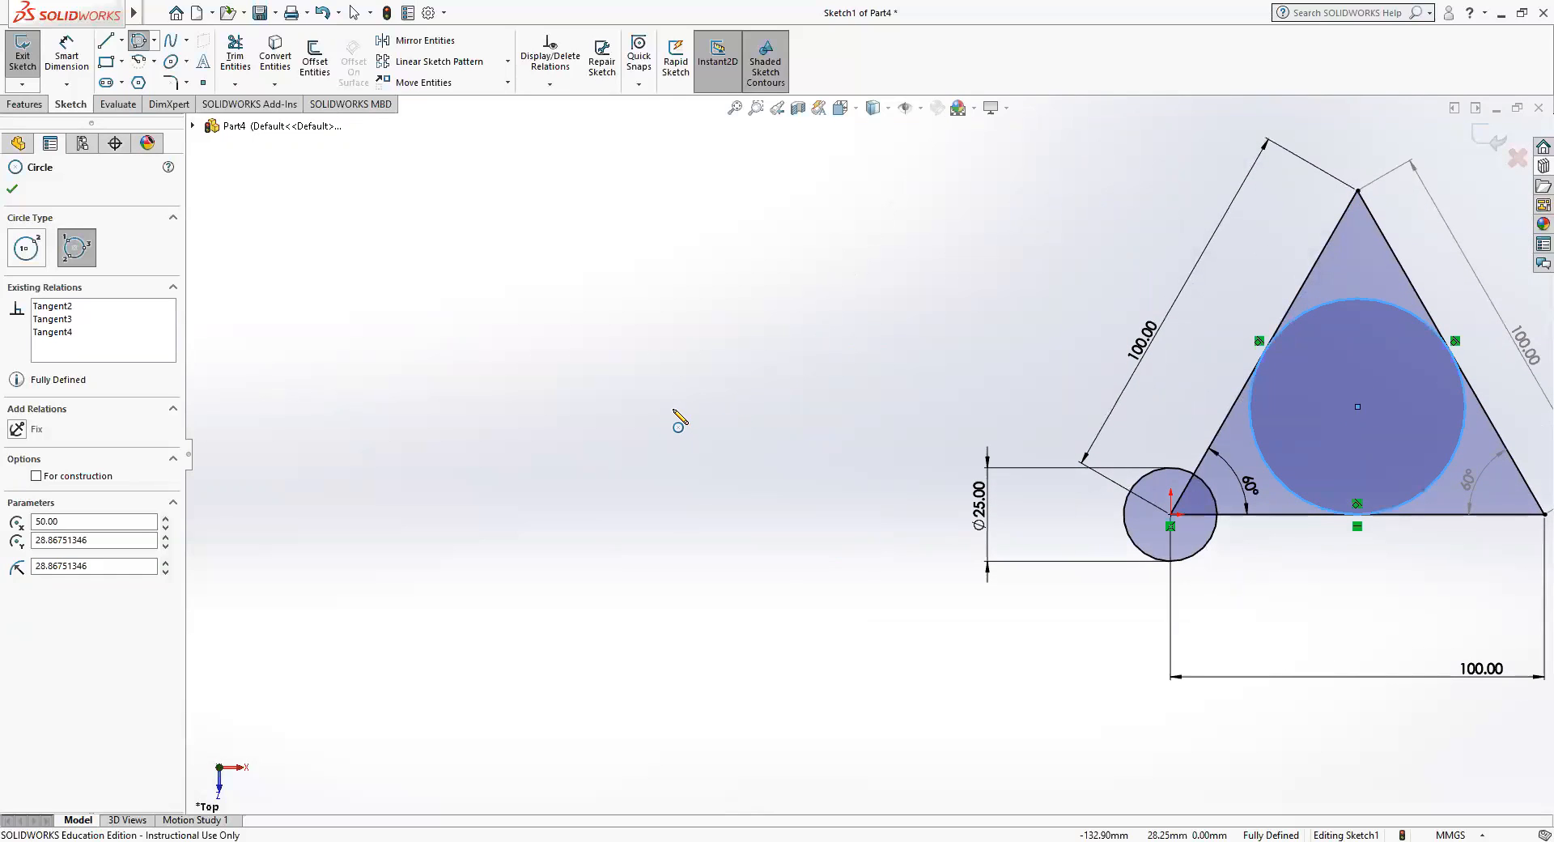
scroll(679, 420, "down", 2)
scroll(679, 420, "up", 5)
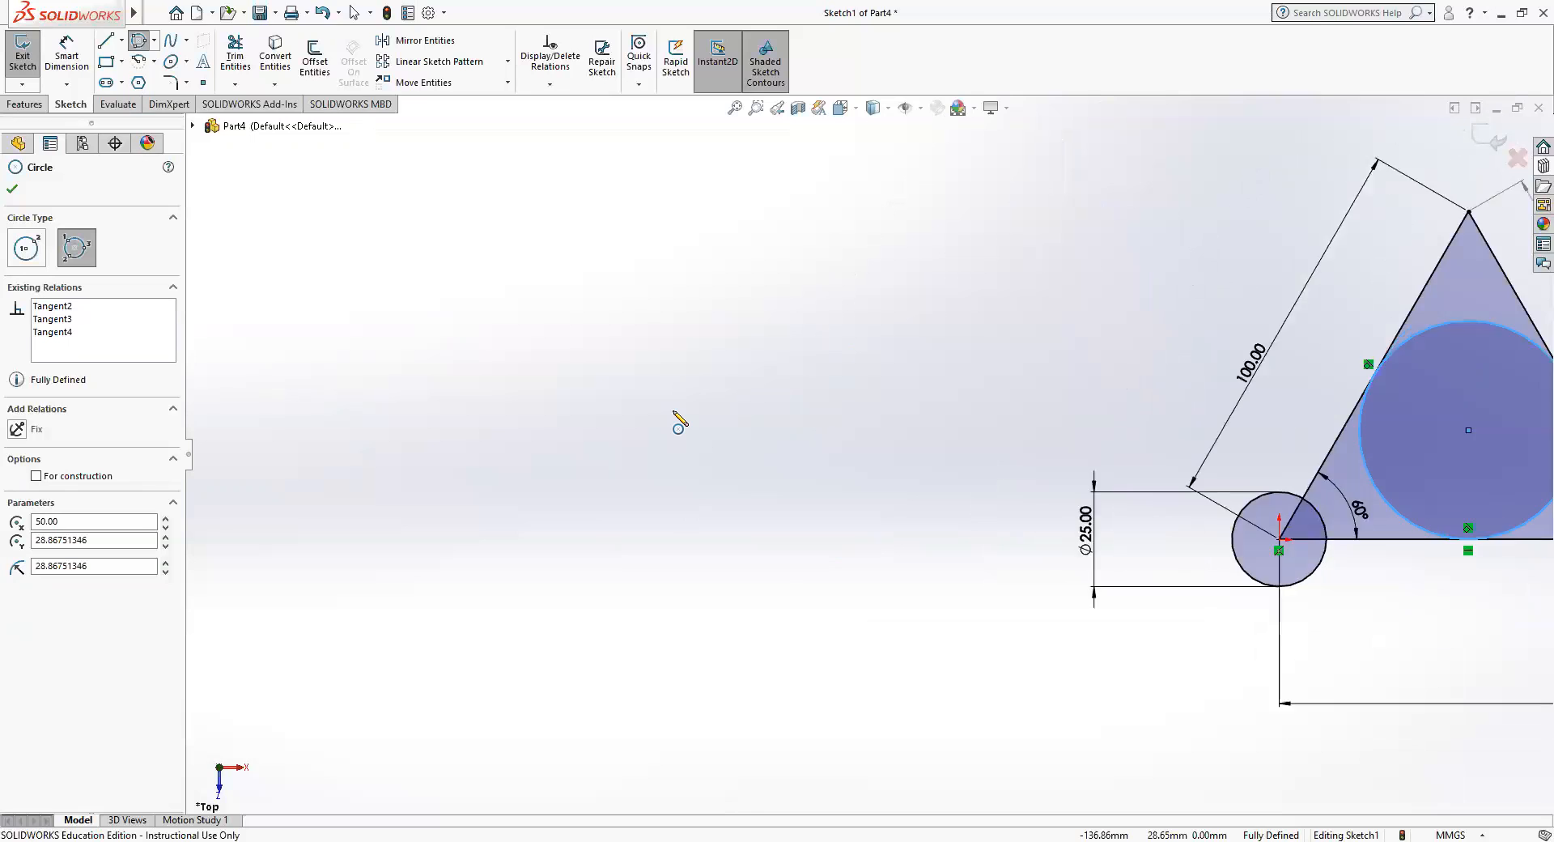
scroll(679, 419, "down", 3)
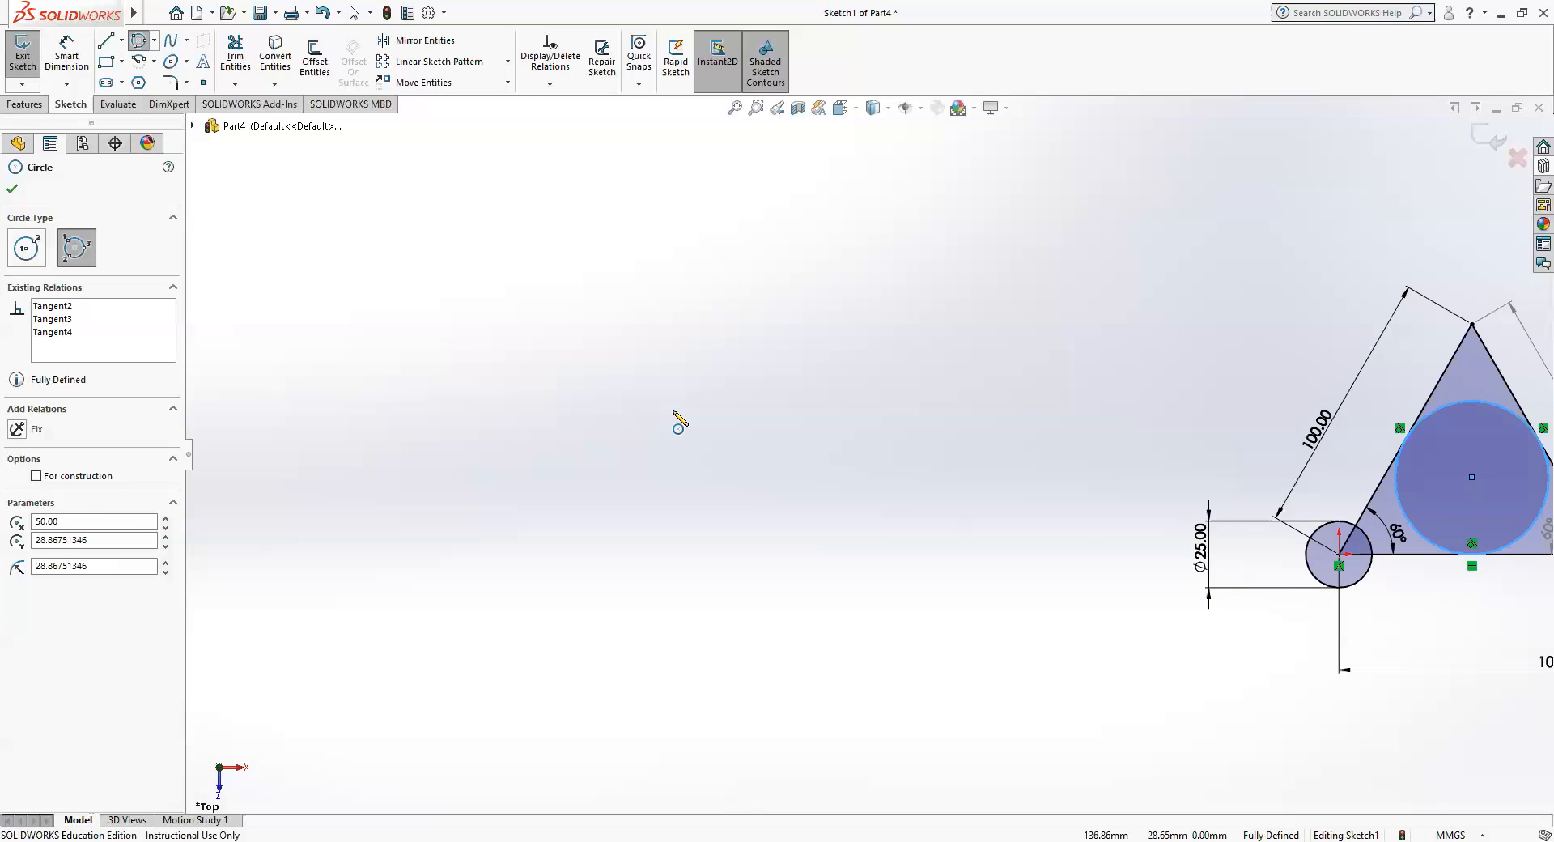
scroll(678, 421, "up", 1)
scroll(1157, 576, "up", 1)
scroll(1168, 554, "up", 1)
scroll(1167, 554, "down", 2)
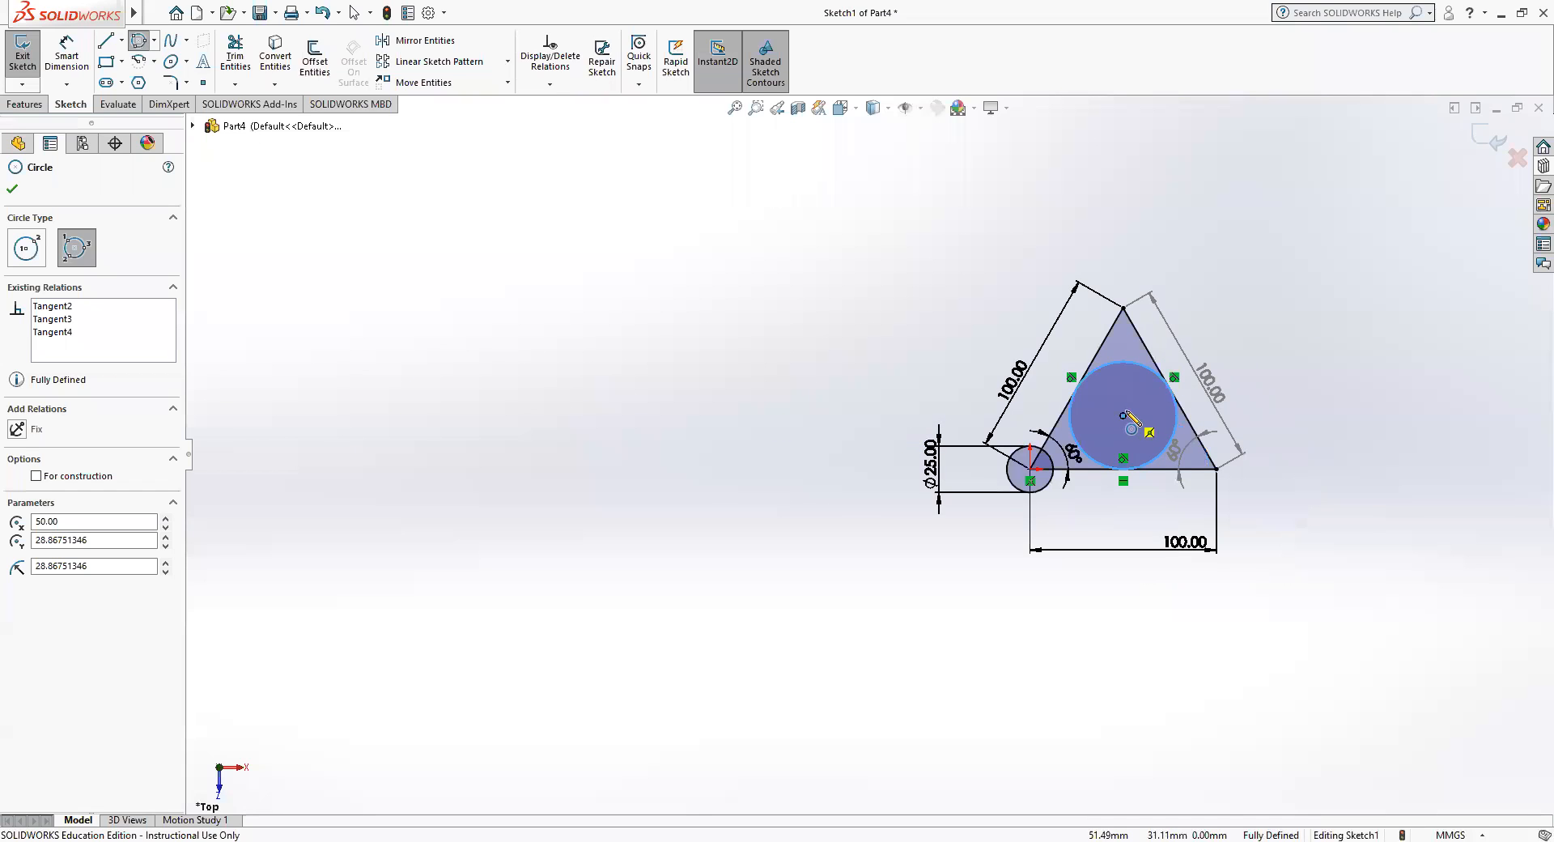
scroll(1125, 403, "down", 2)
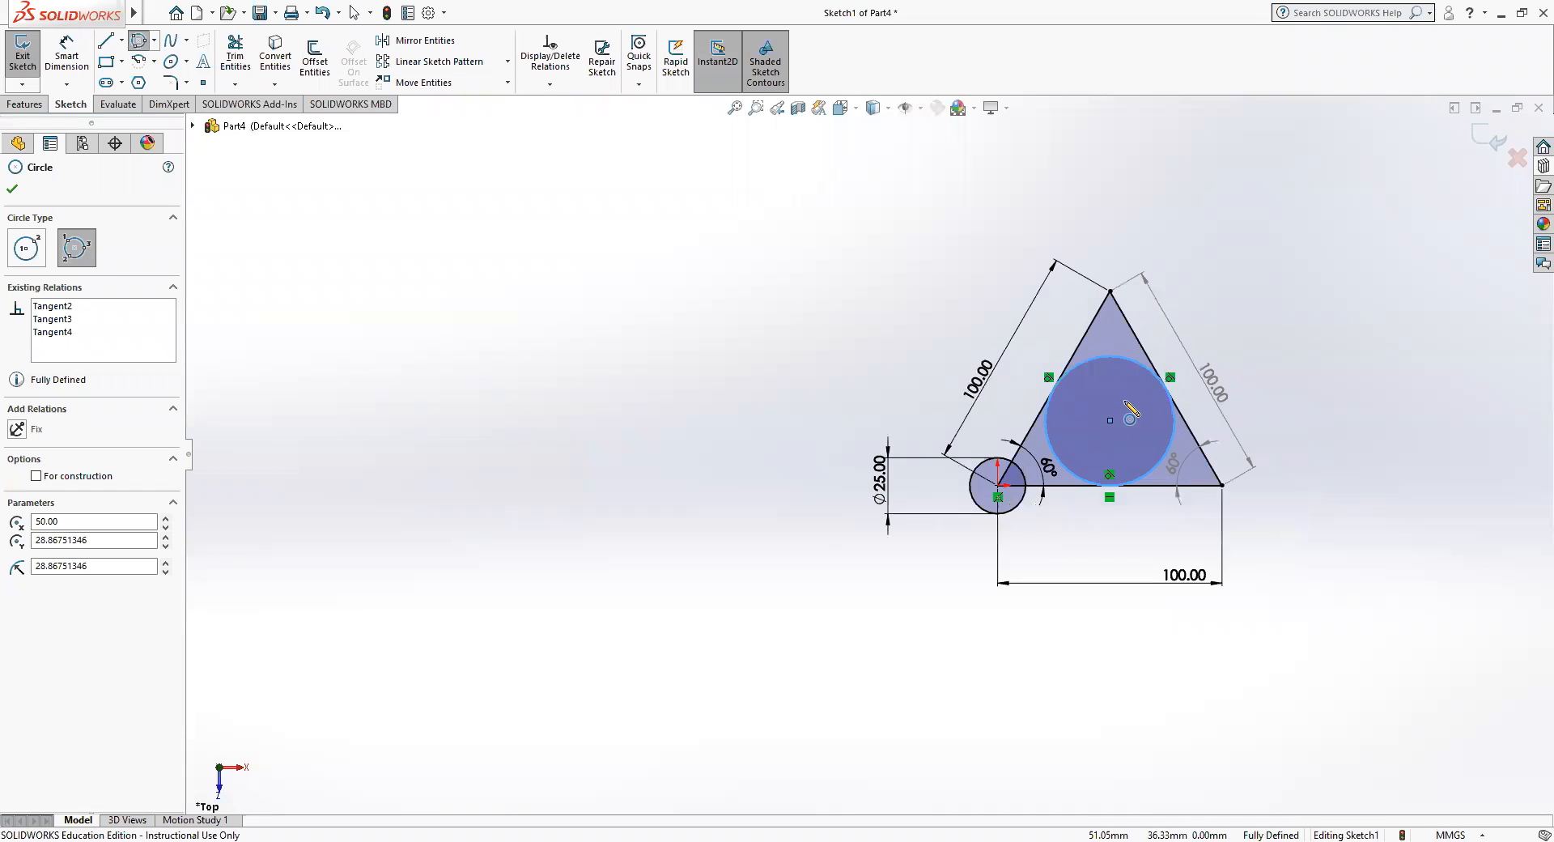
scroll(1126, 403, "up", 2)
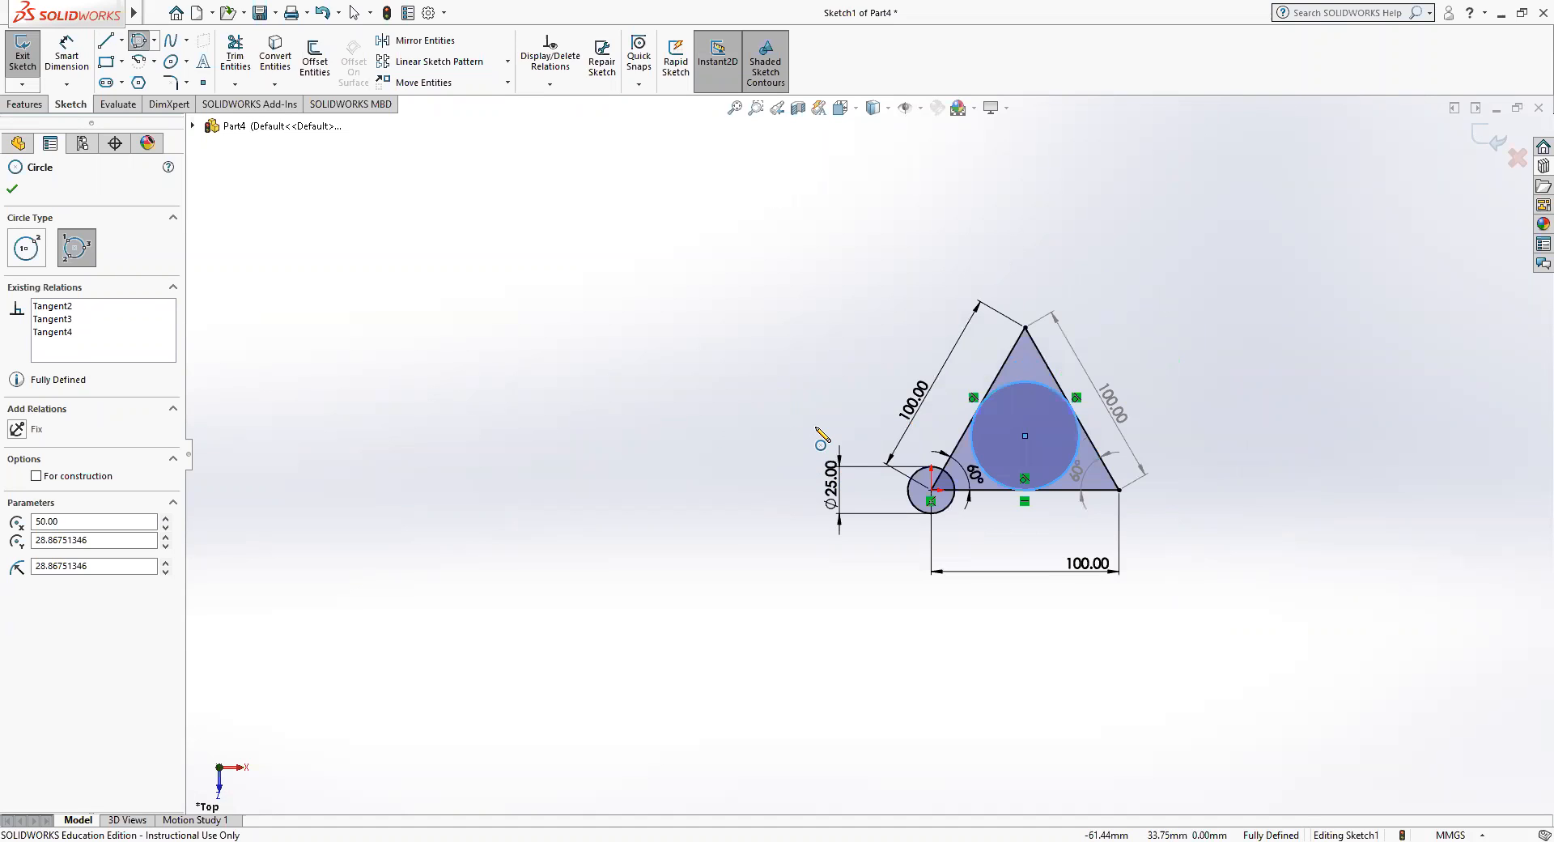
mouse_move(822, 437)
middle_mouse_down("ctrl")
mouse_move(851, 416)
mouse_move(919, 437)
middle_mouse_up("ctrl")
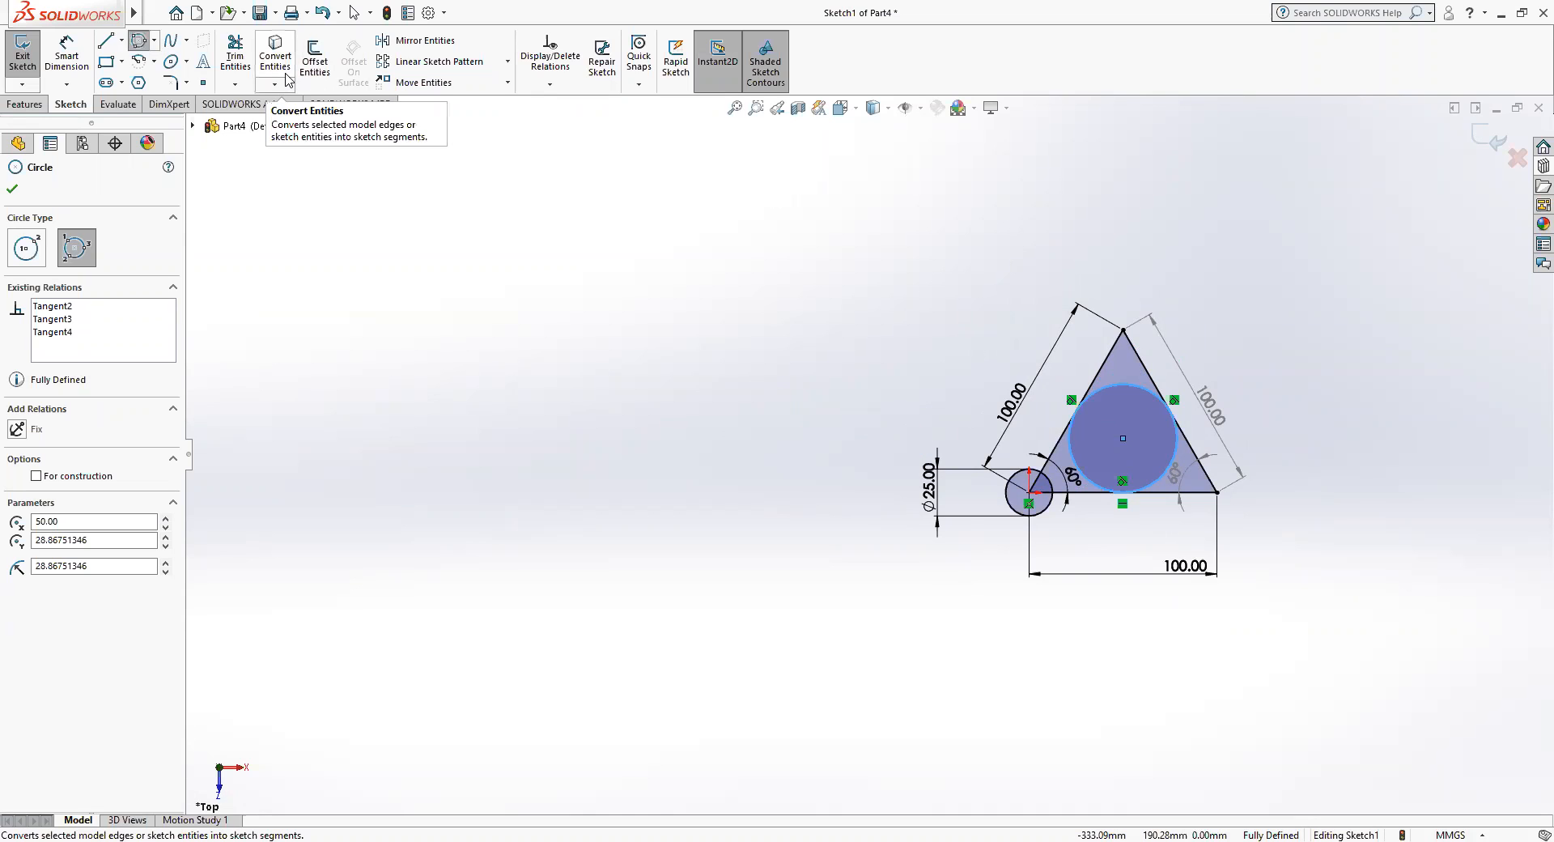
Draw a horizontal centerline about 225 mm long to the left of the triangle, level with the origin.
left_click(122, 42)
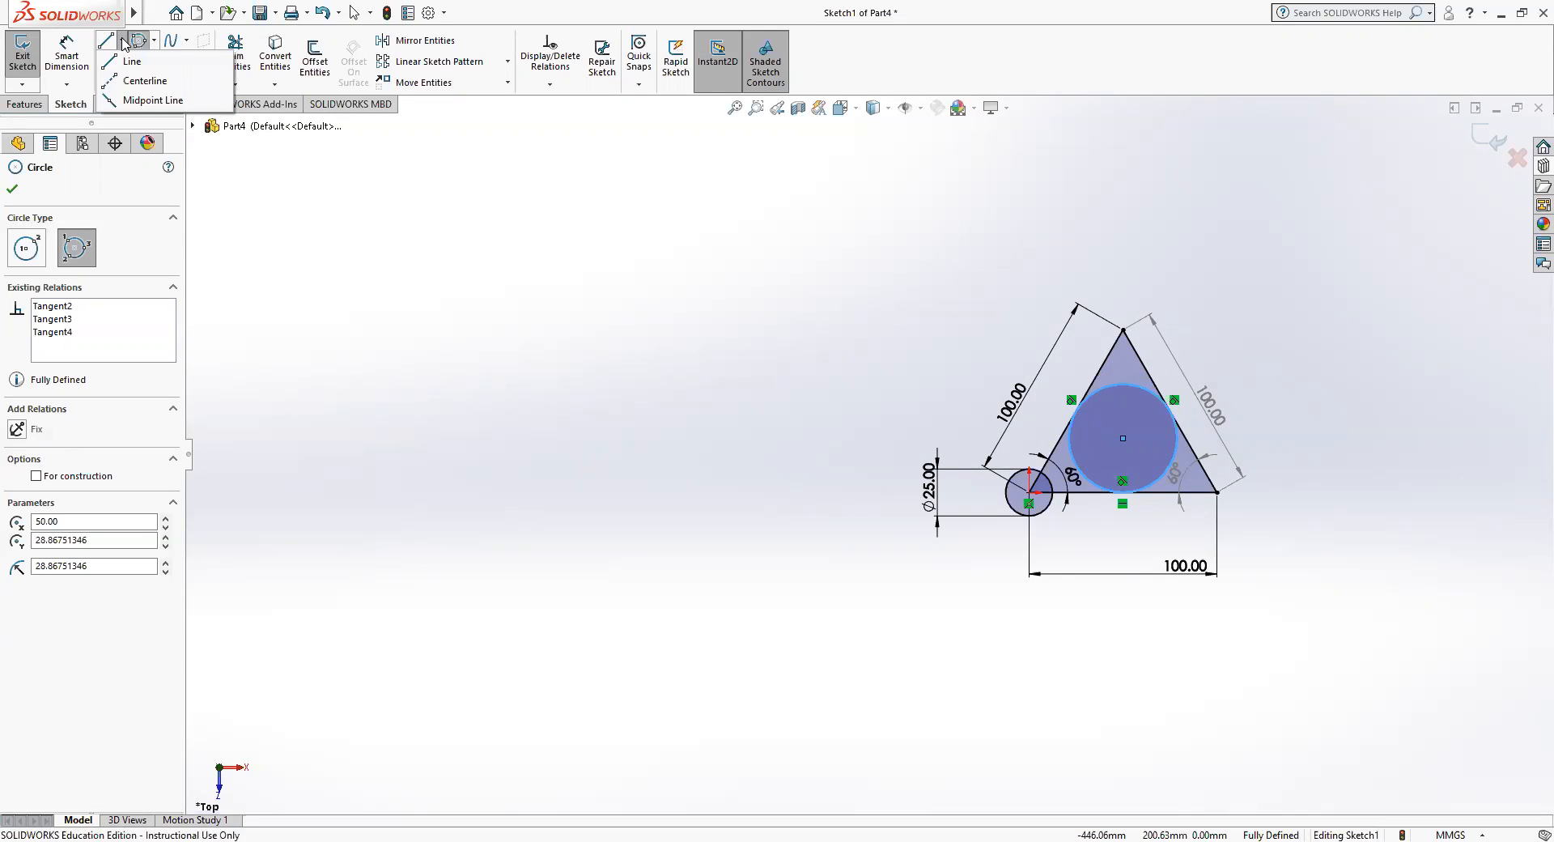
left_click(132, 81)
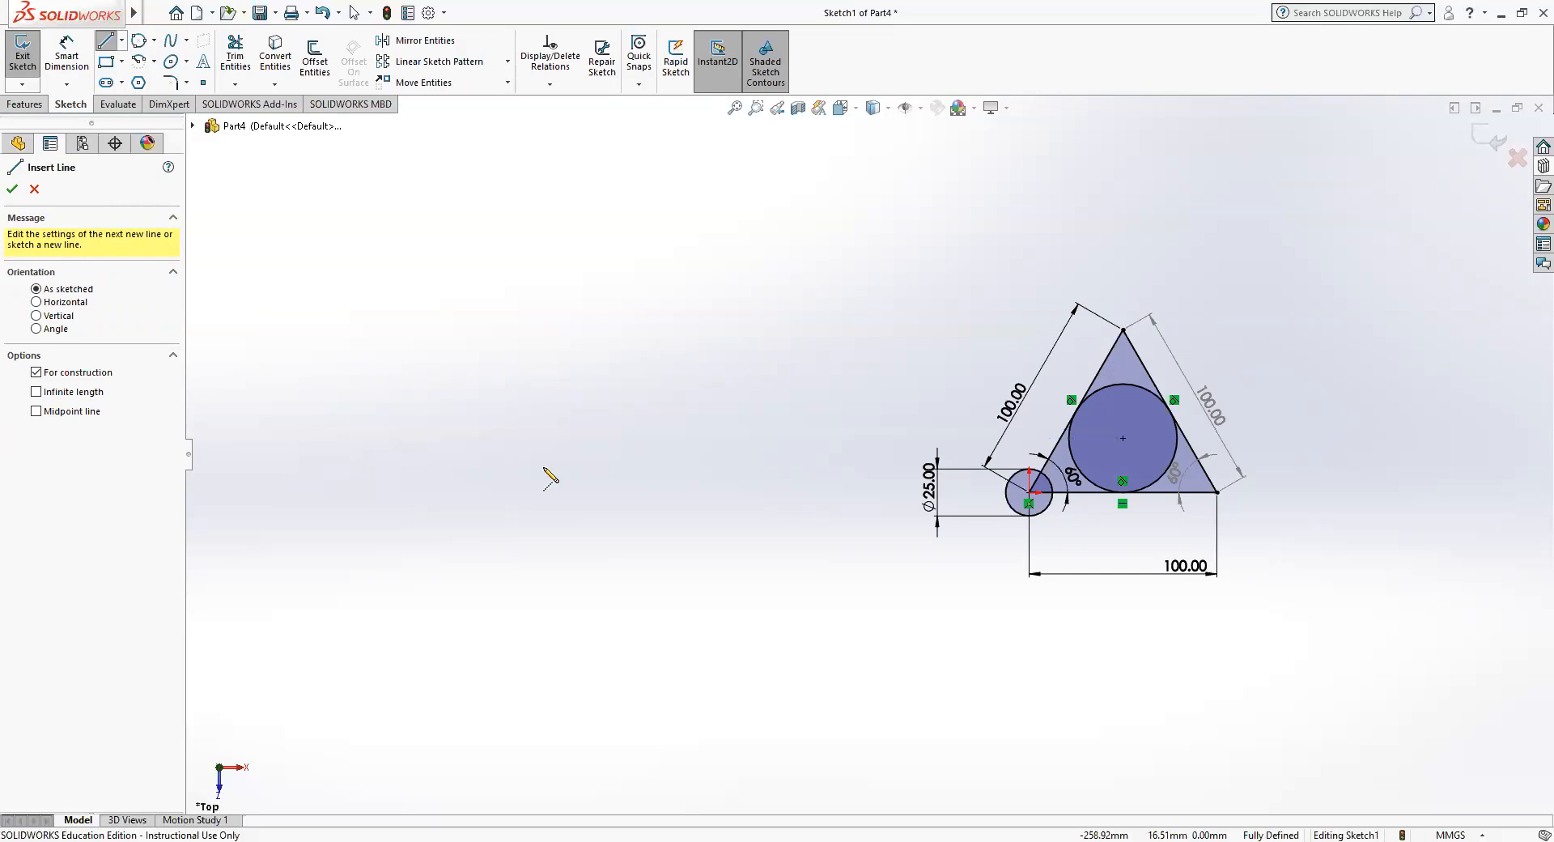
left_click(382, 492)
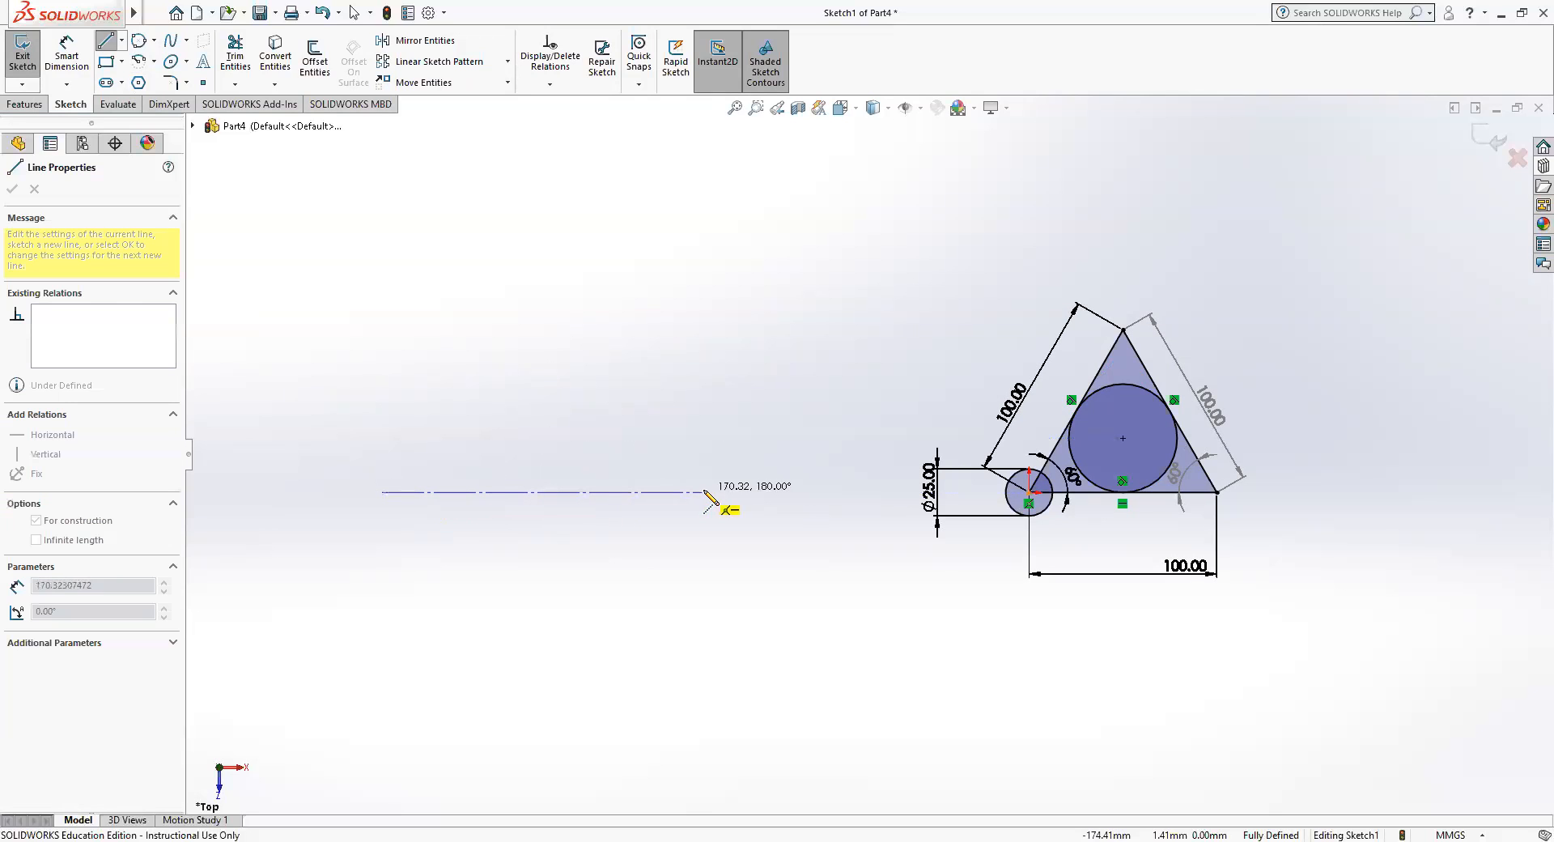
left_click(805, 492)
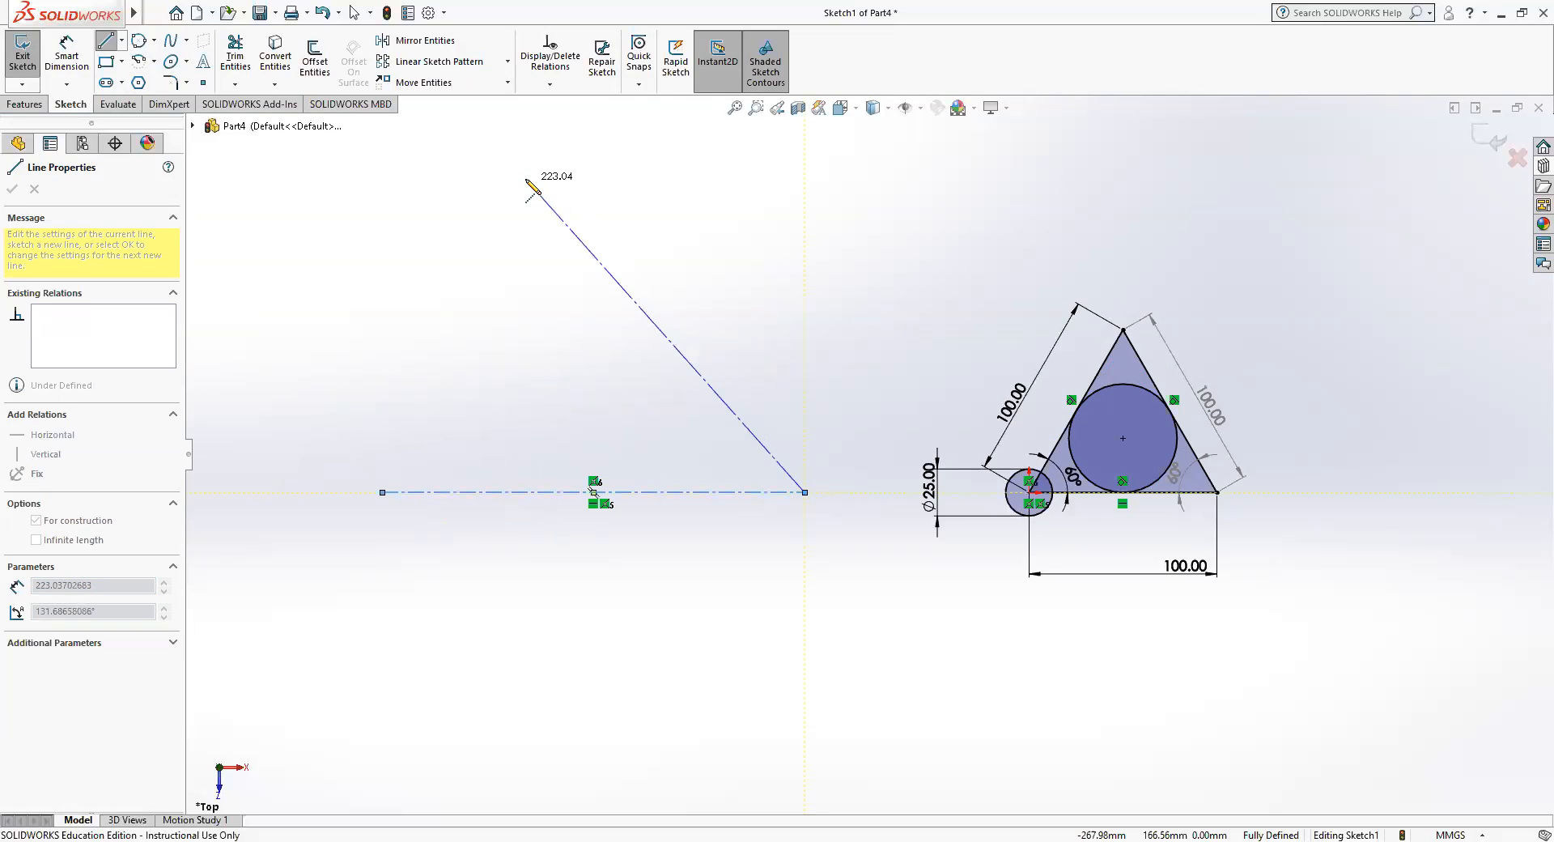
key("Escape")
Dimension the horizontal centerline's length and set it to 250 mm.
left_click(66, 57)
left_click(538, 499)
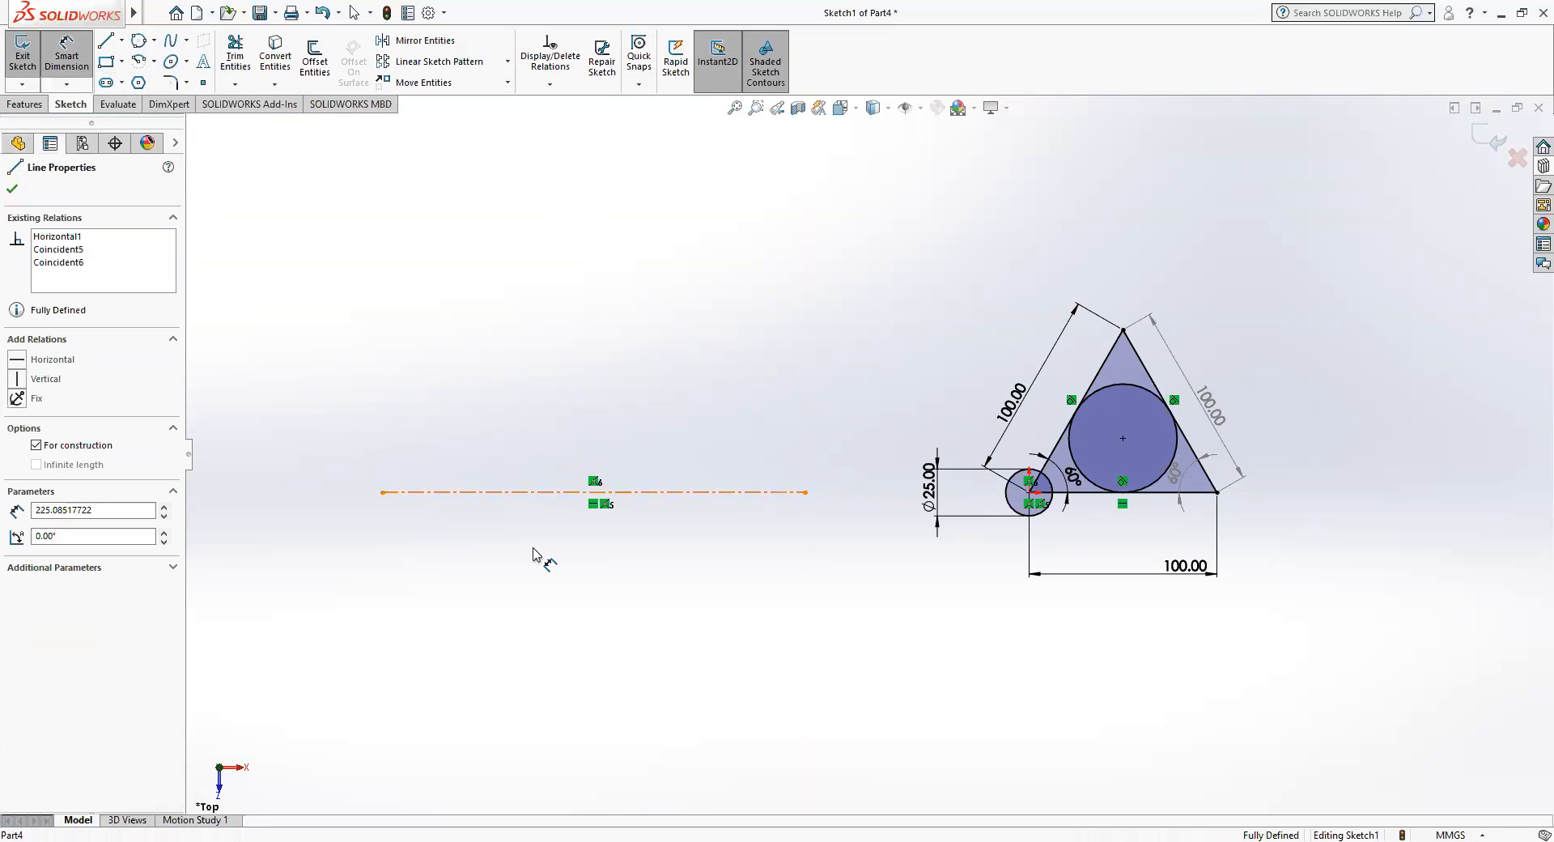
left_click(538, 609)
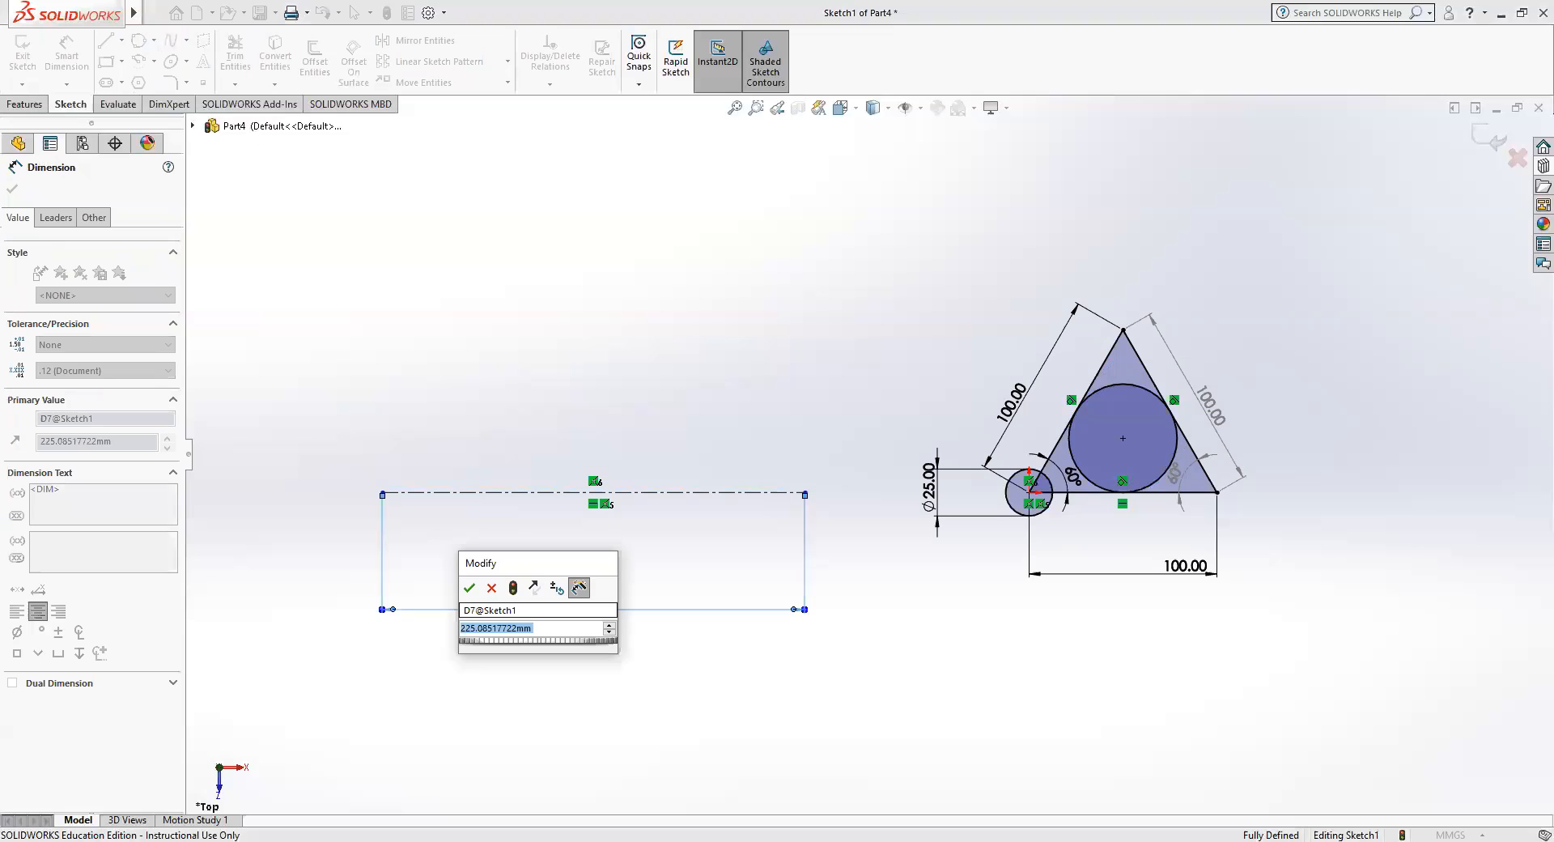
type("250")
key("Return")
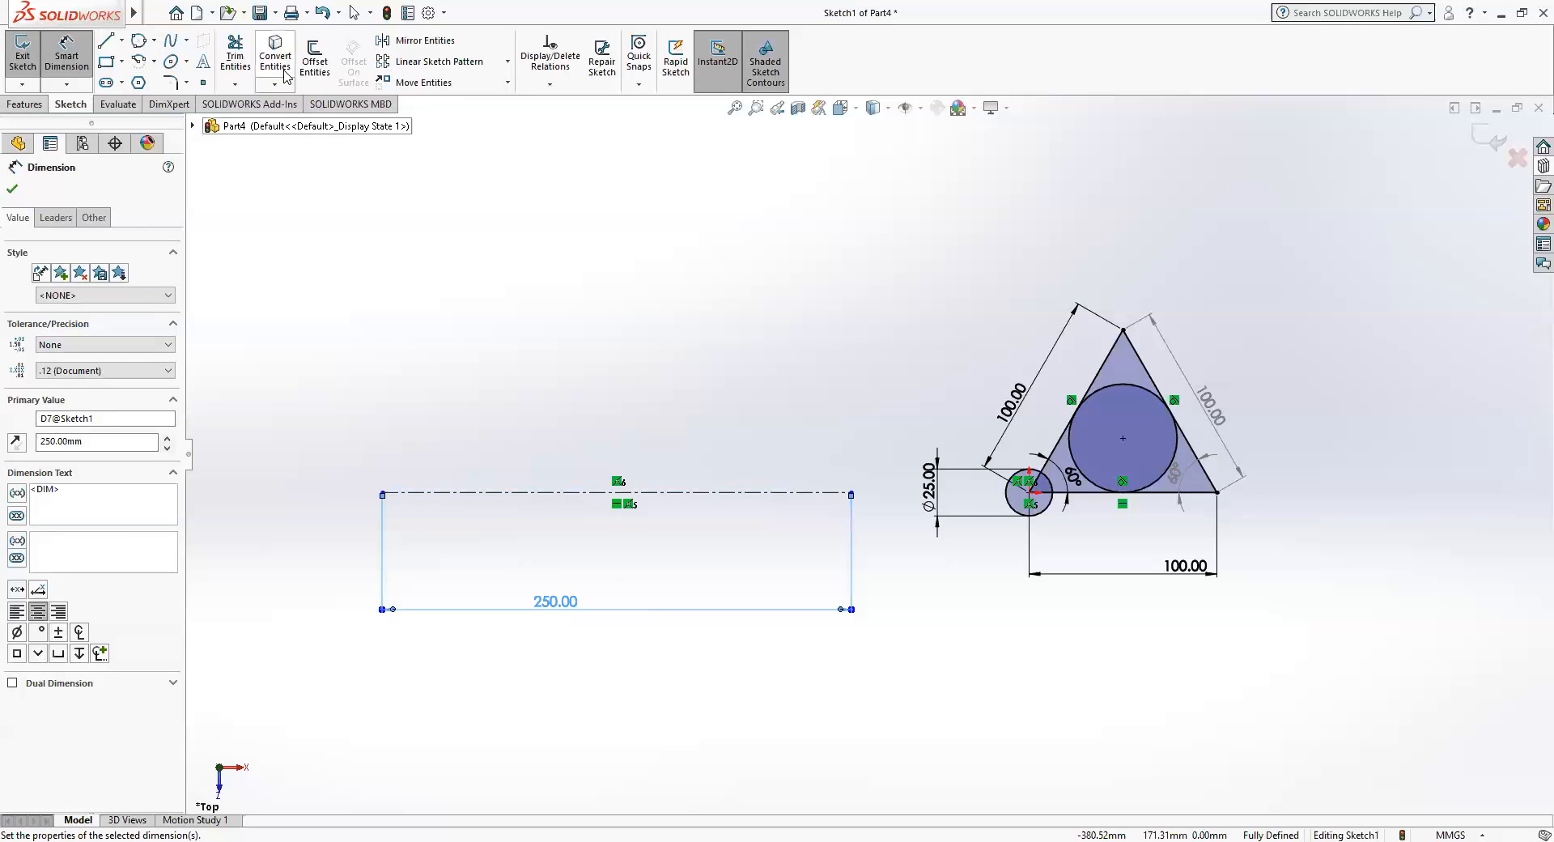
Draw vertical centerlines crossing the horizontal one near its left end, about 110 mm upward and then about 222 mm back down.
left_click(122, 41)
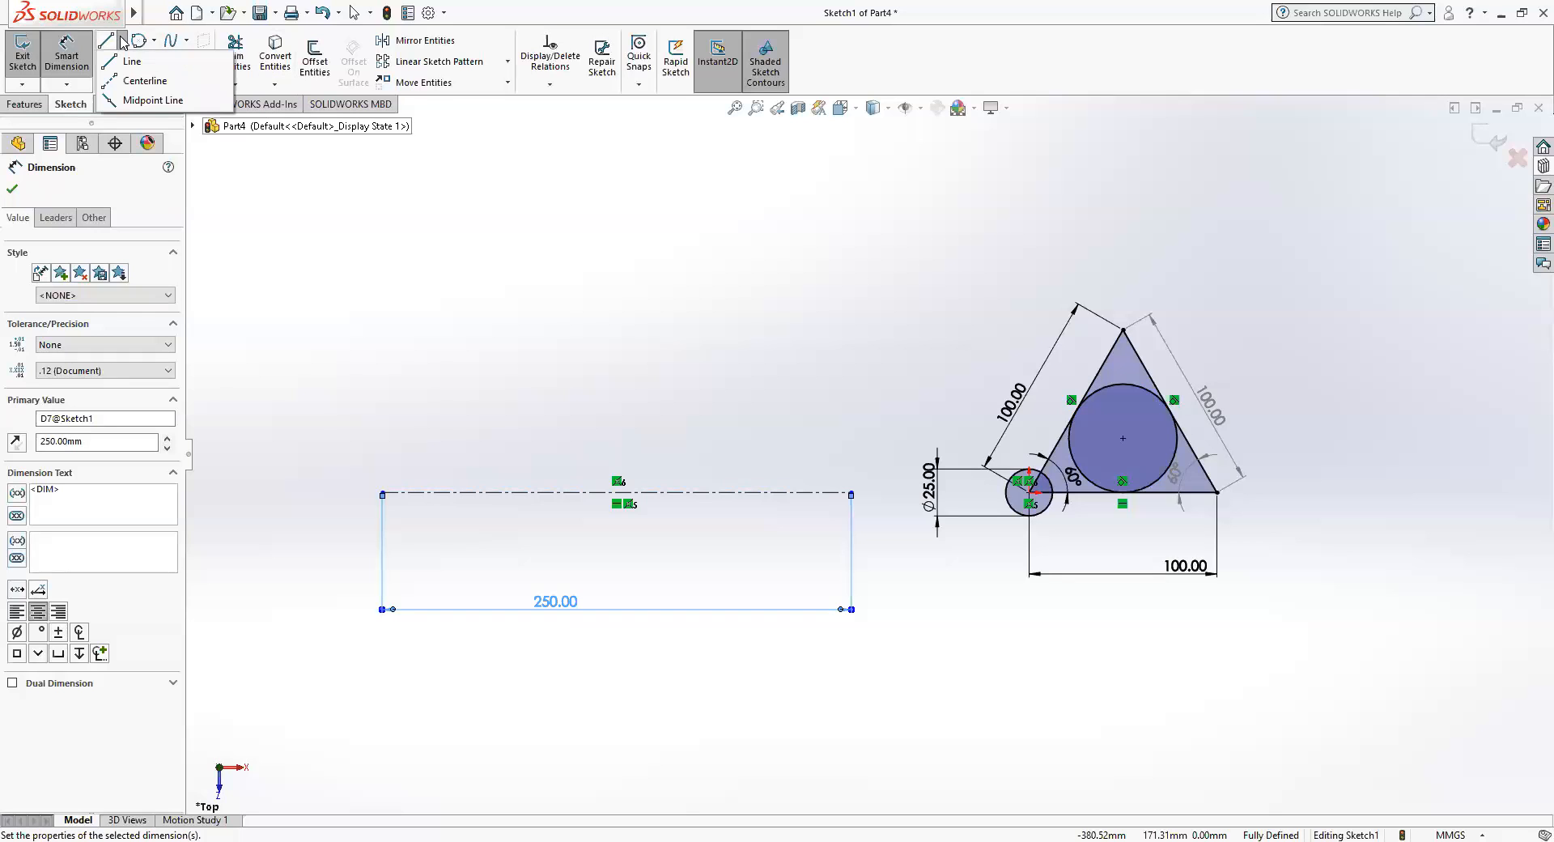
left_click(139, 78)
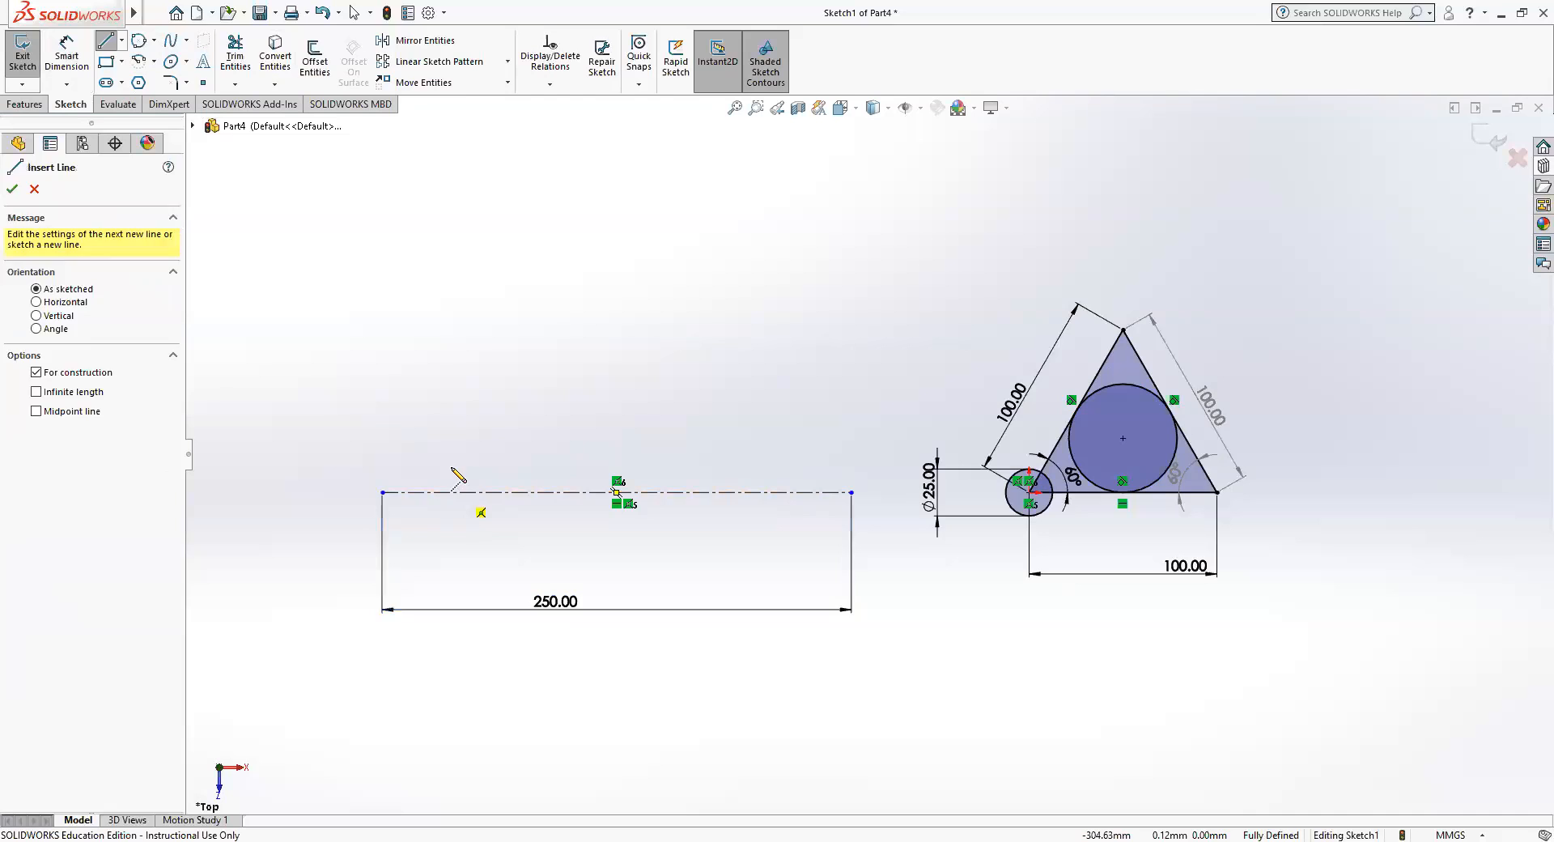
left_click(458, 492)
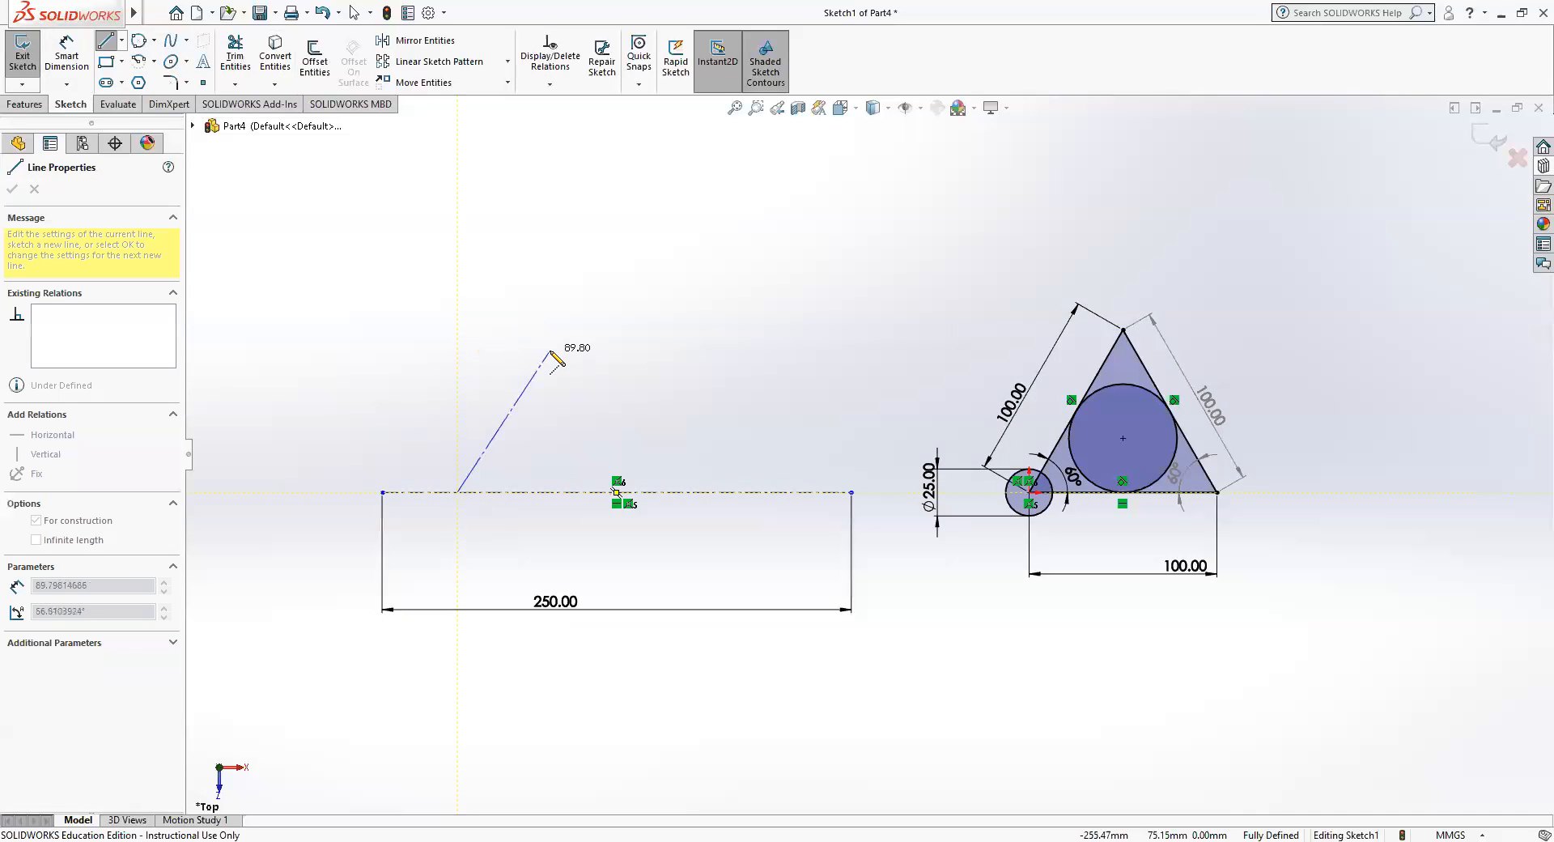
left_click(457, 286)
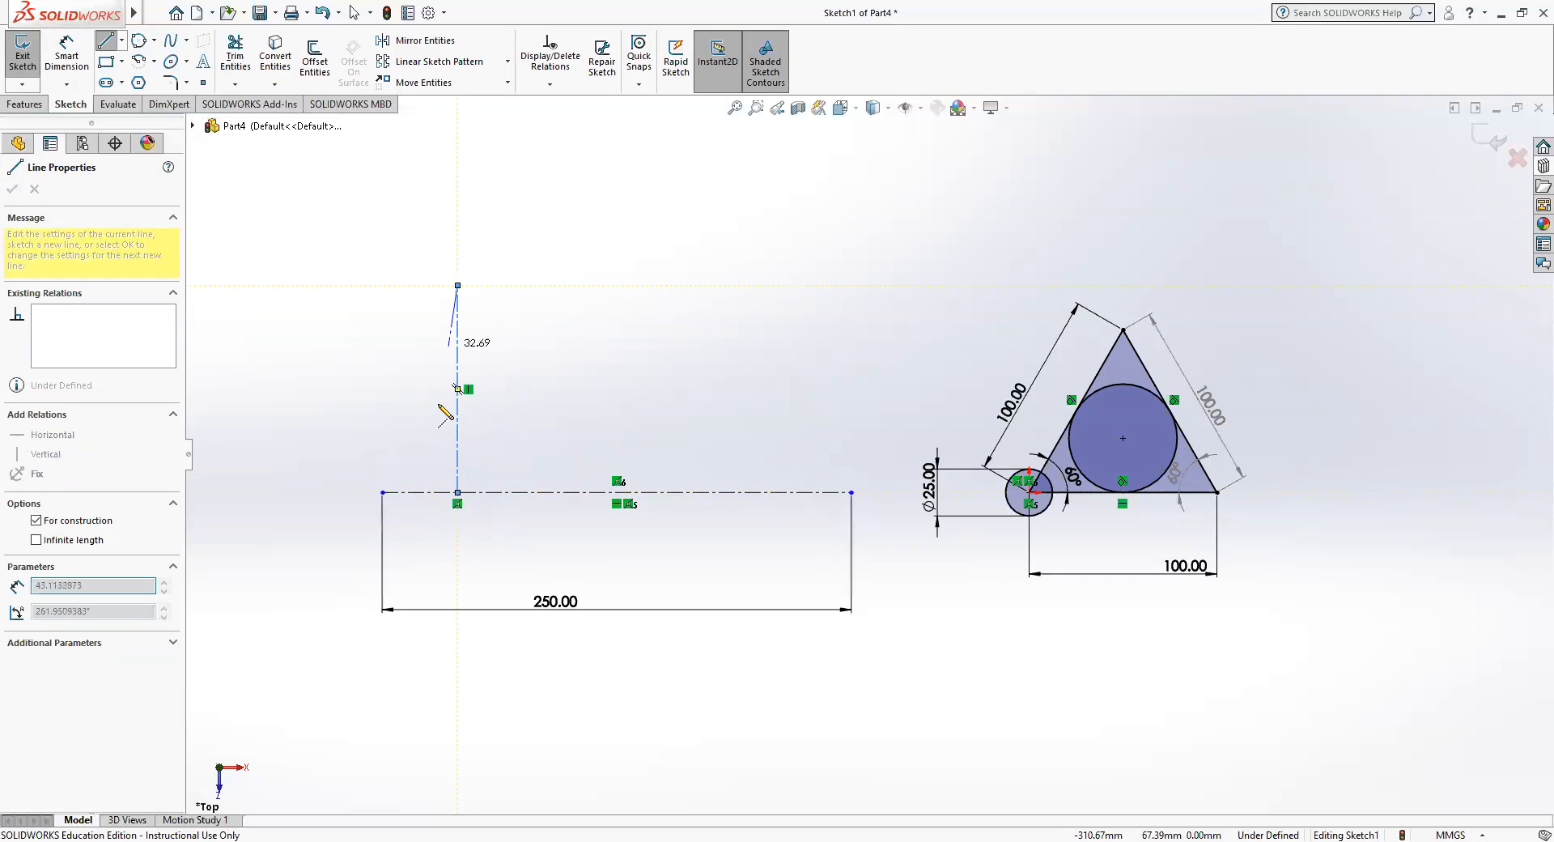
left_click(459, 709)
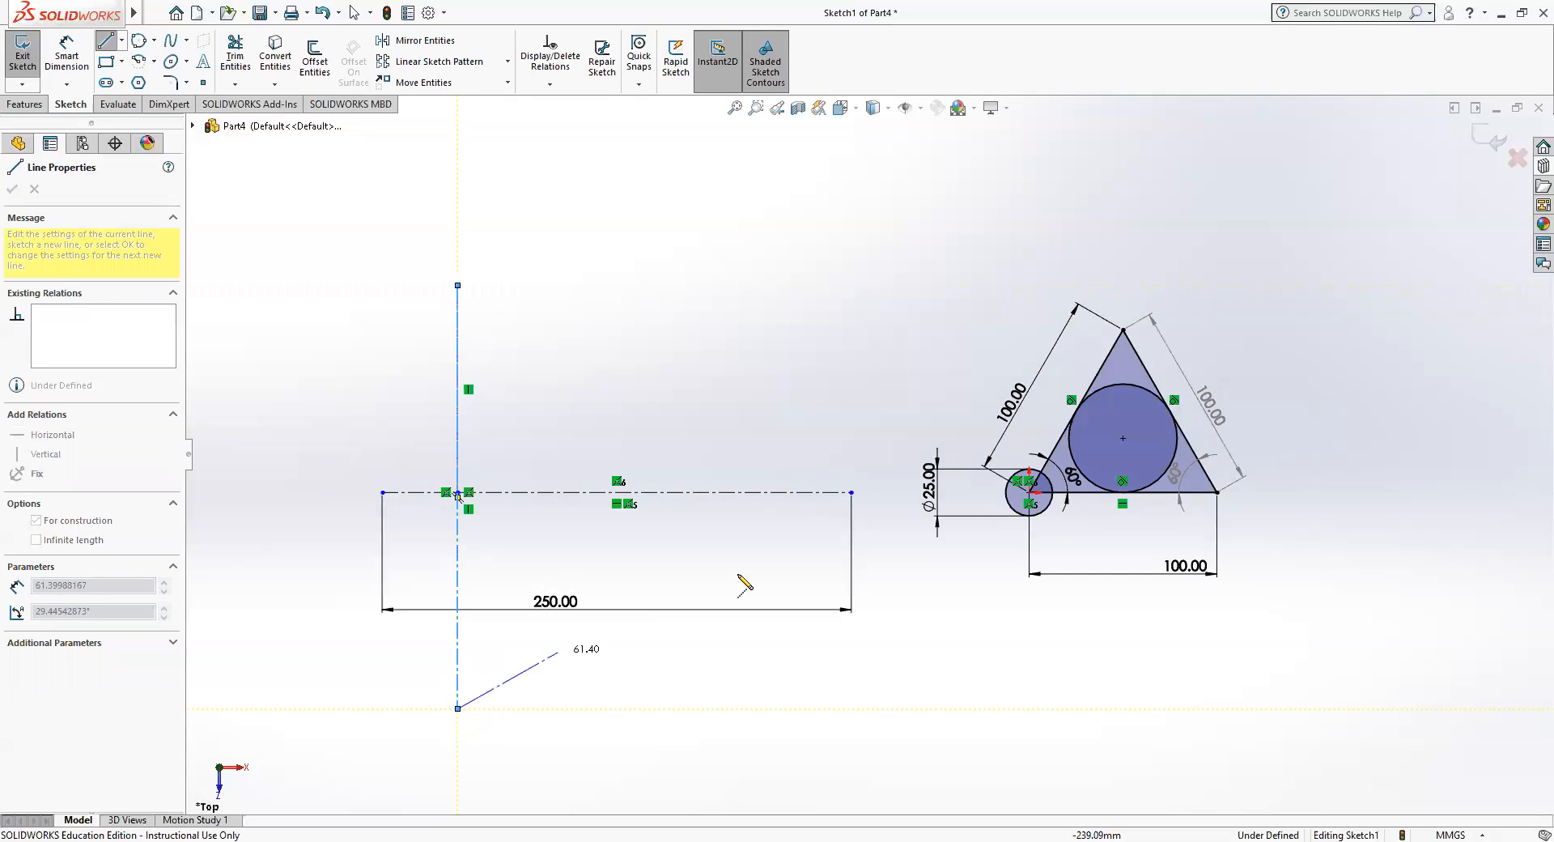
key("Escape")
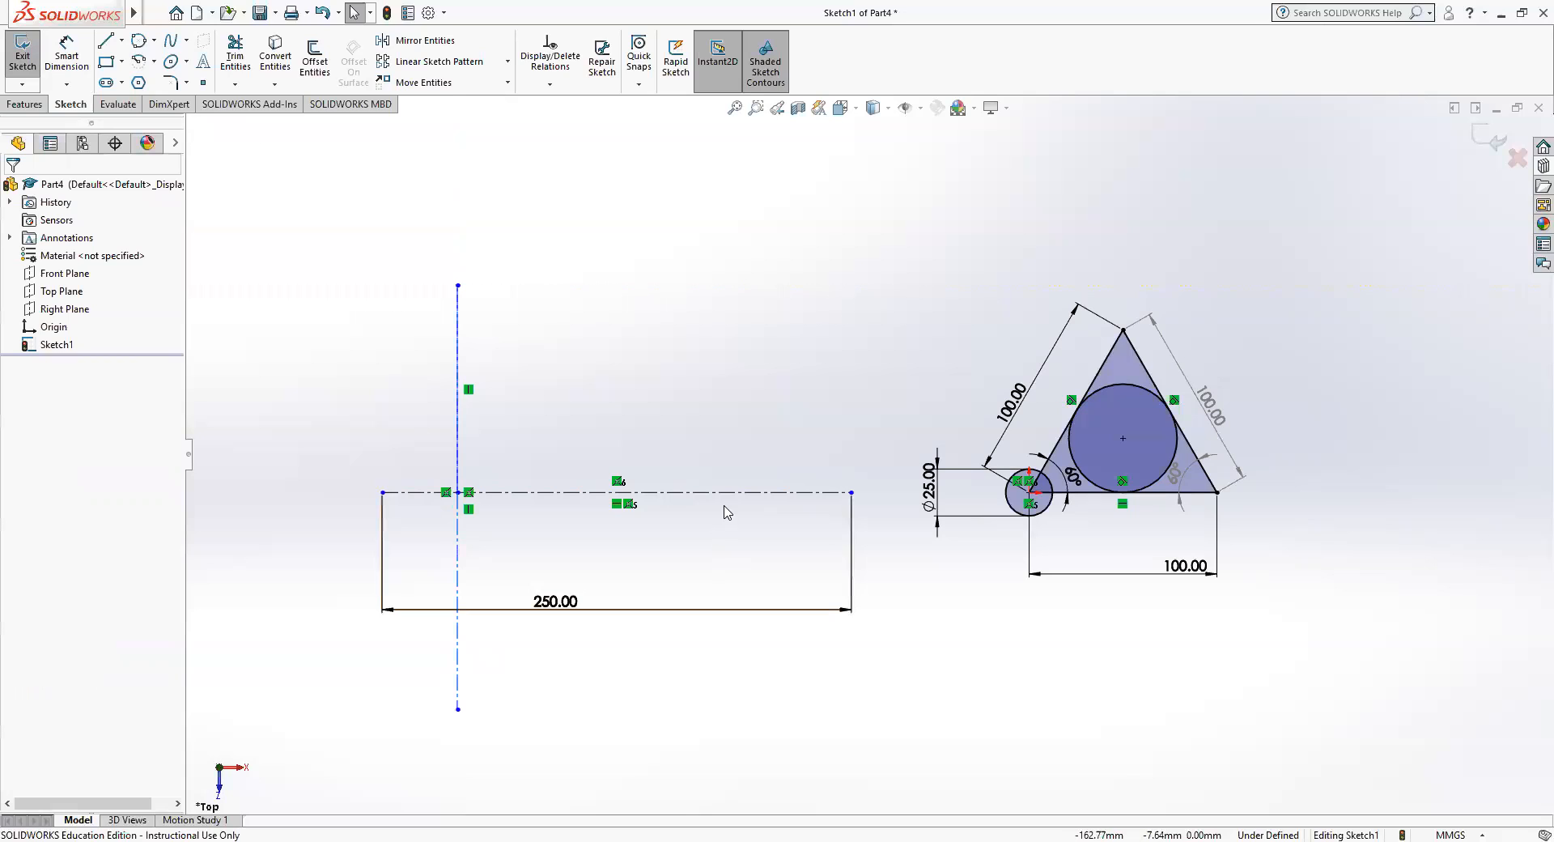
Draw matching vertical construction lines across the horizontal centerline's right part, about 110 mm upward and about 226 mm back down, level with the first pair's ends.
left_click(775, 493)
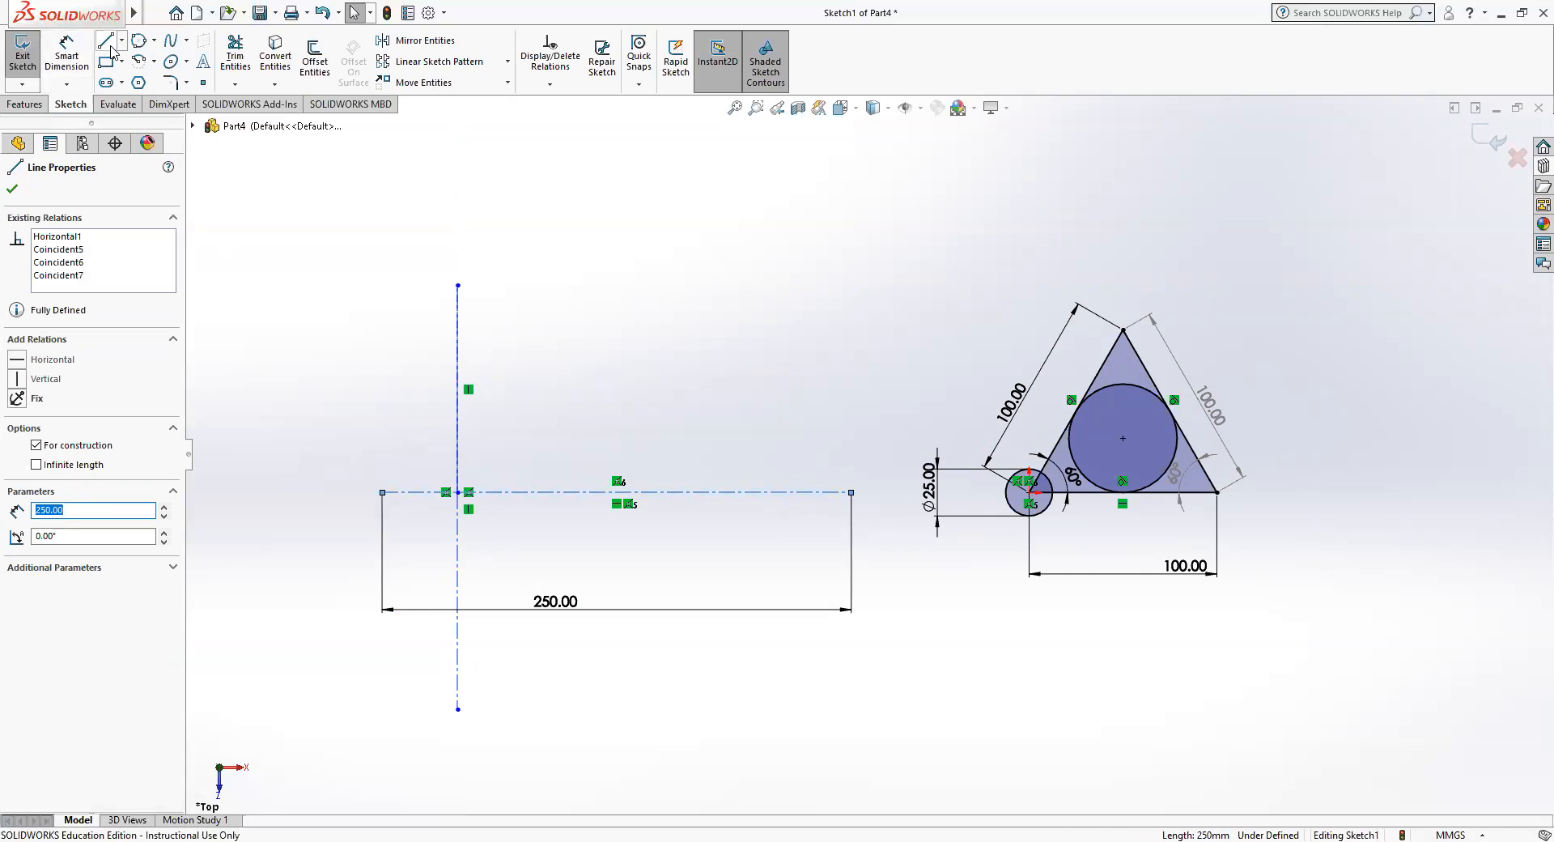
left_click(122, 41)
left_click(129, 60)
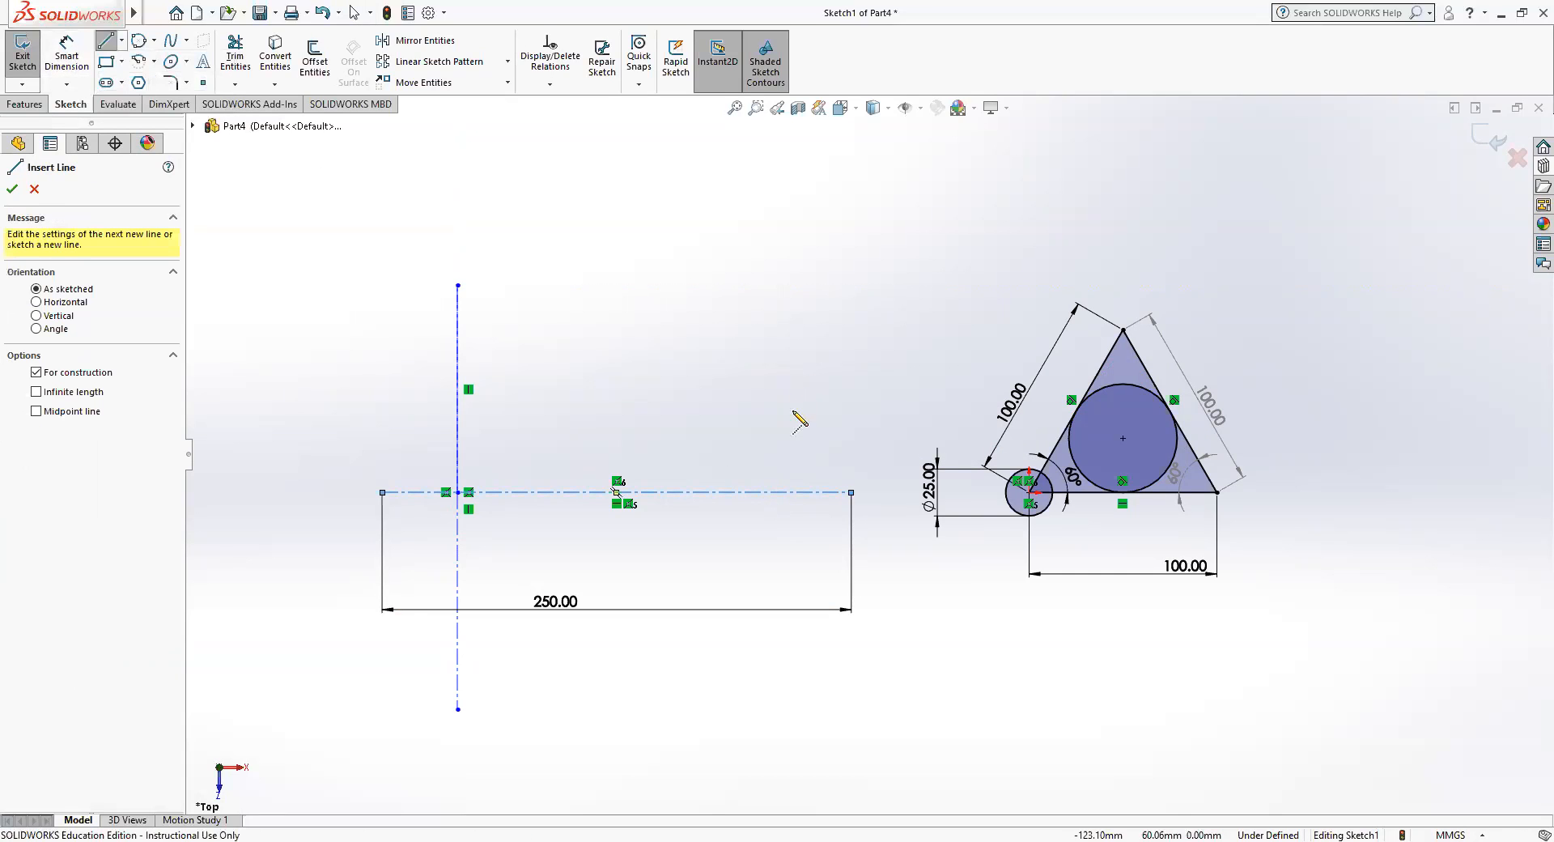
left_click(738, 491)
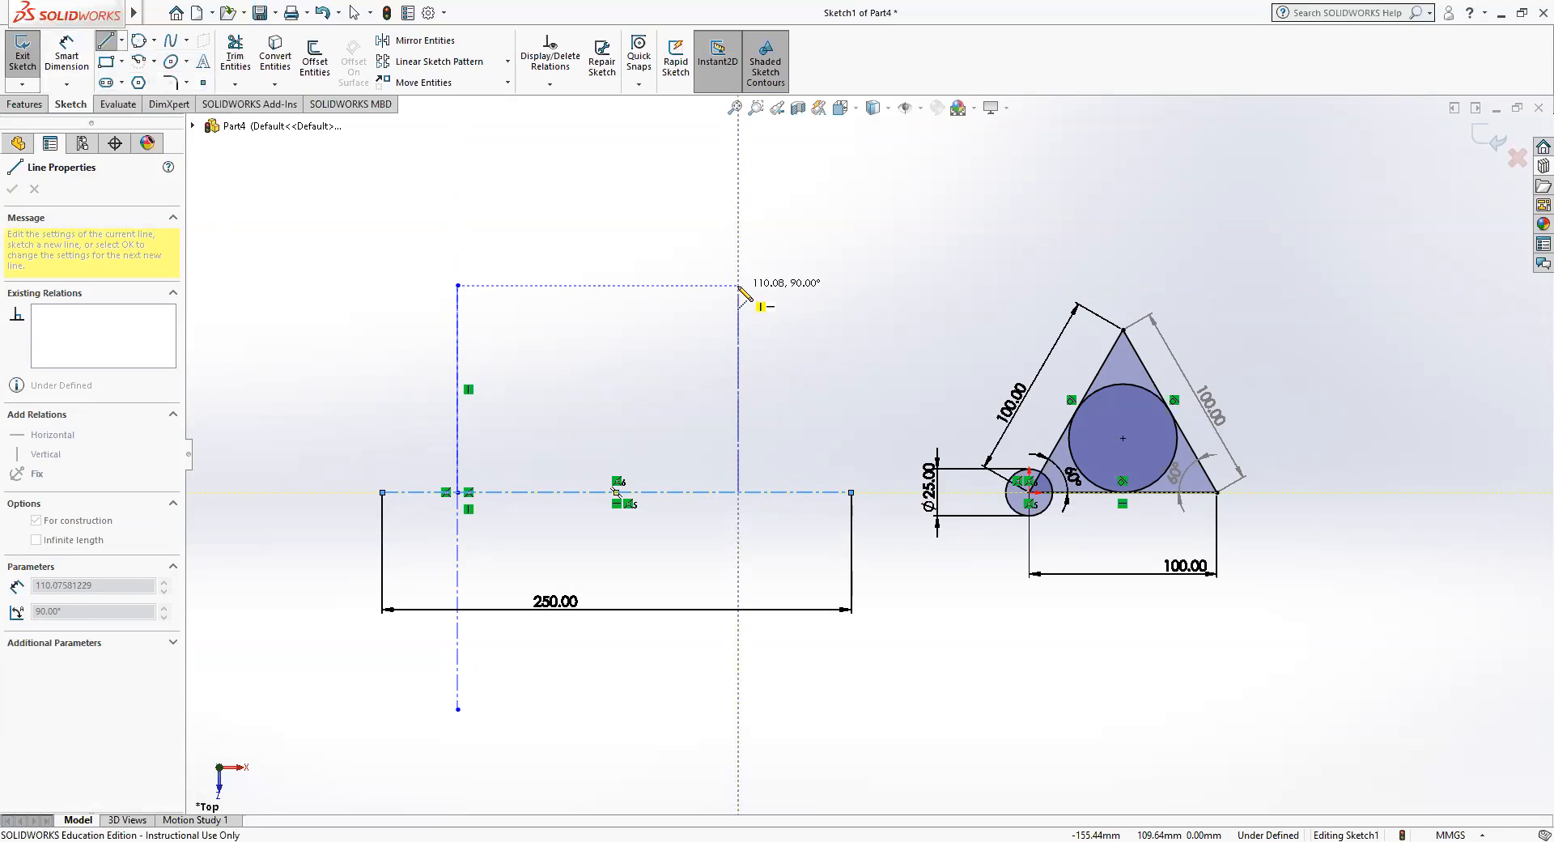
left_click(739, 285)
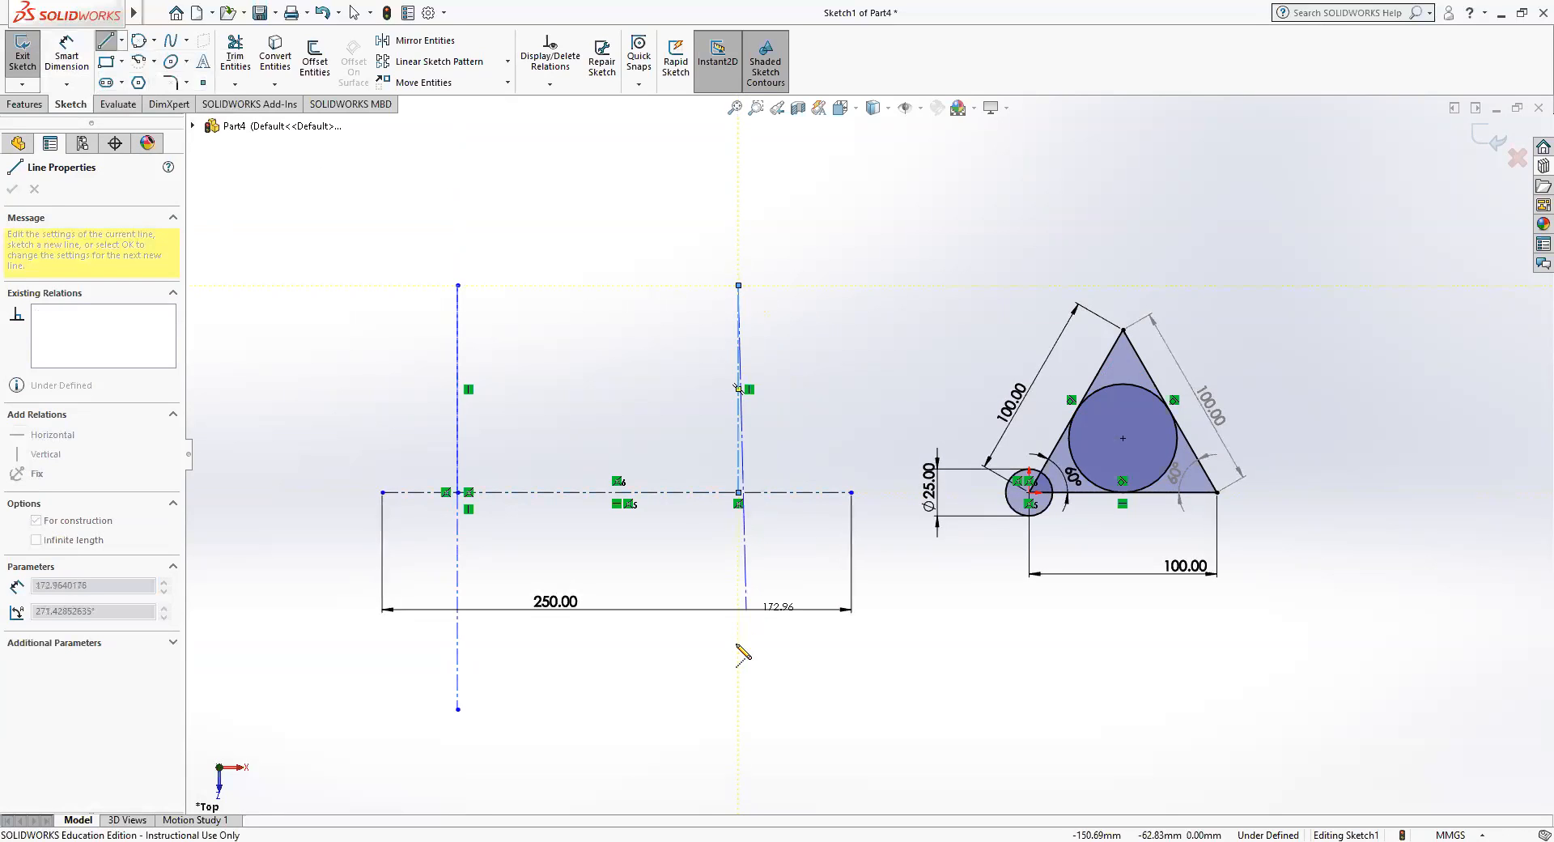
left_click(739, 710)
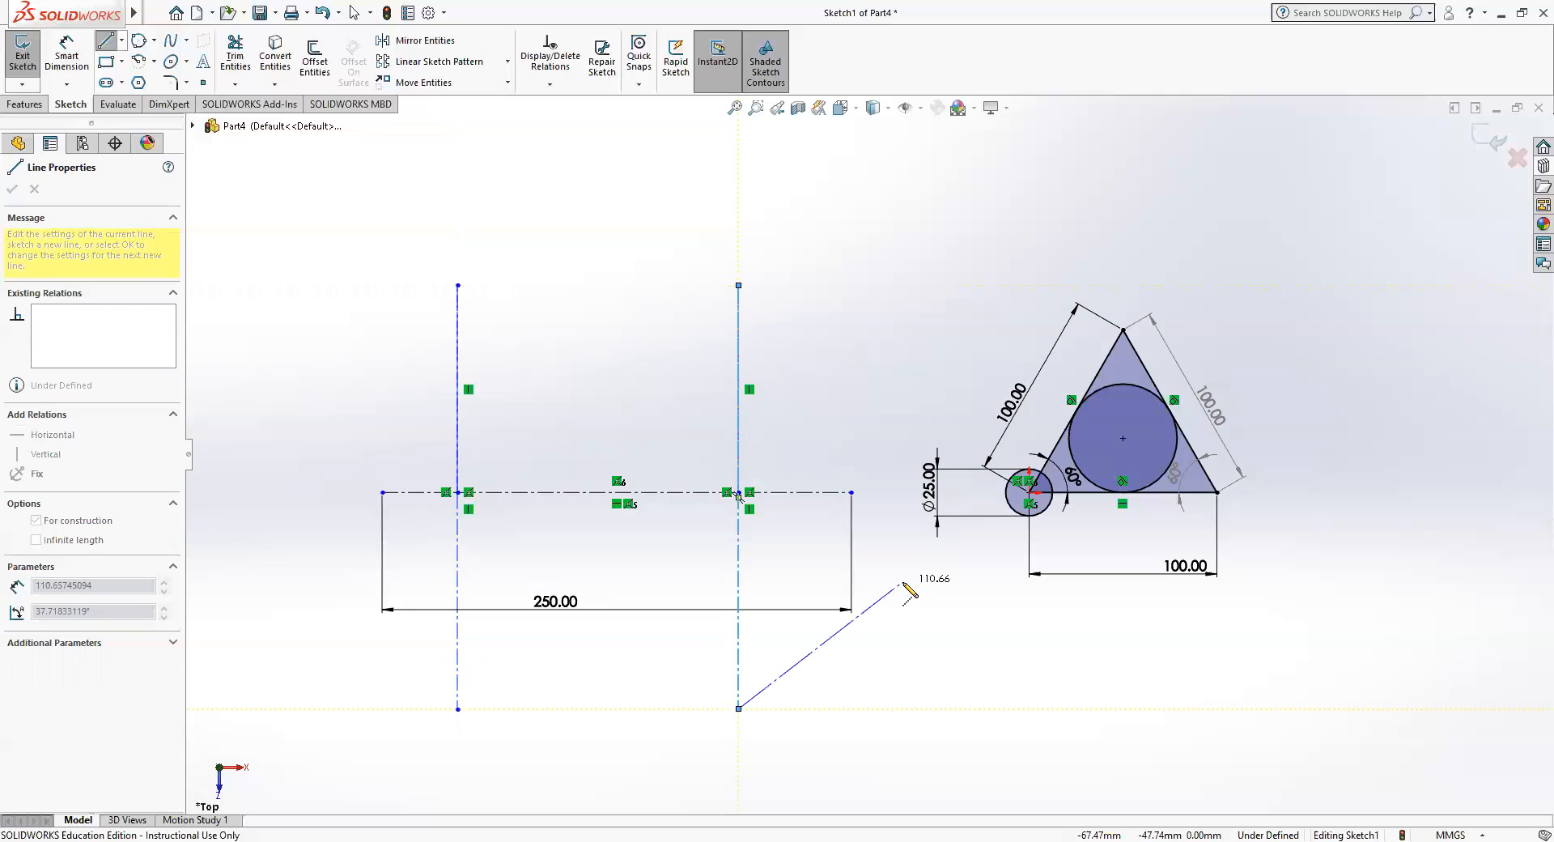
key("Escape")
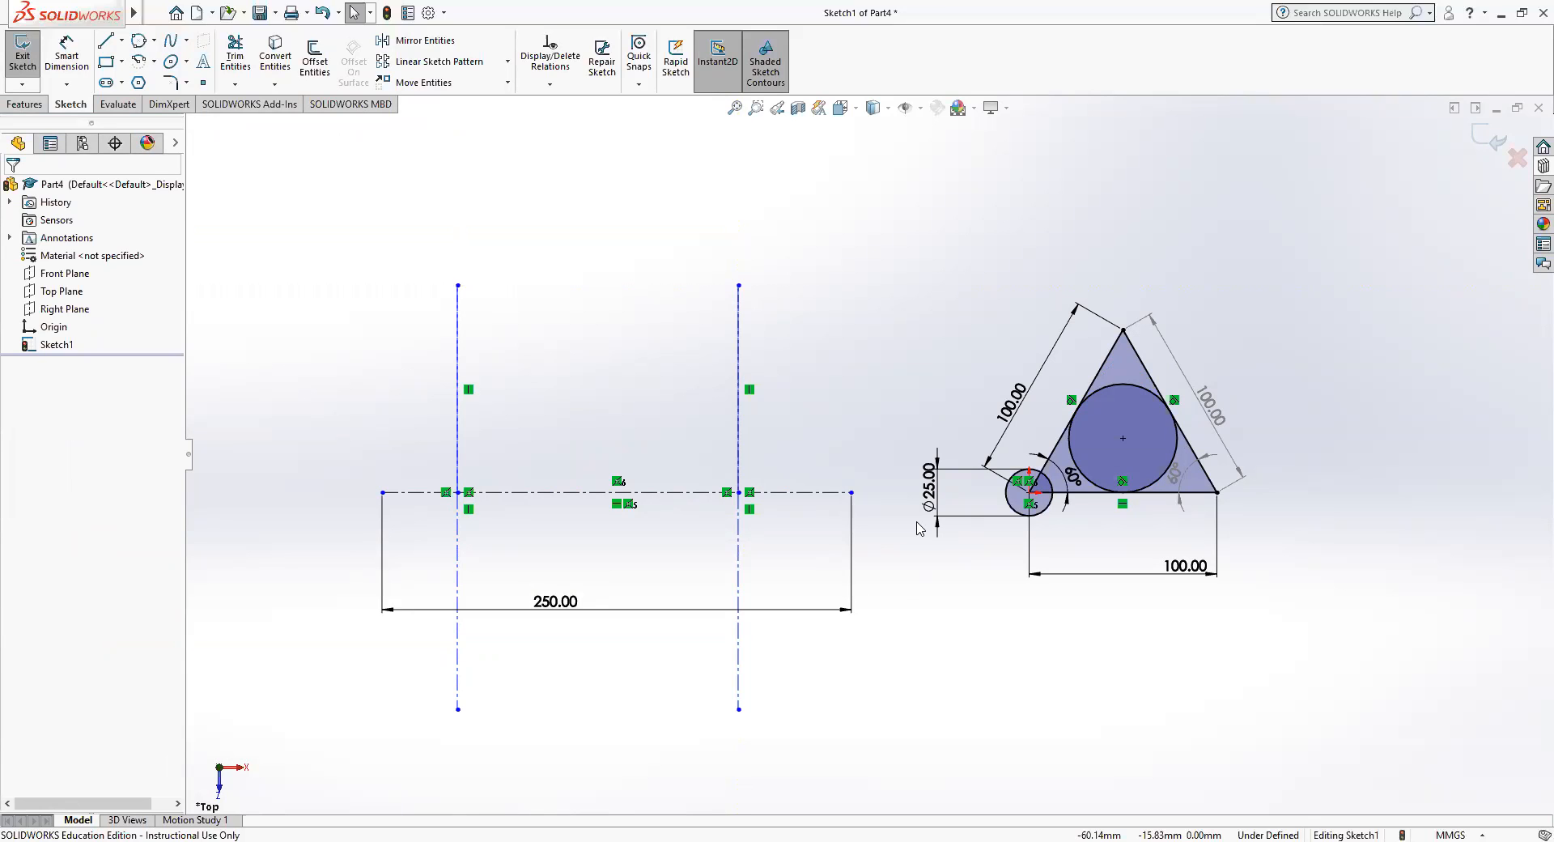
Sketch a center-point circle with a radius of about 53 mm on the left intersection of the centerlines.
left_click(154, 42)
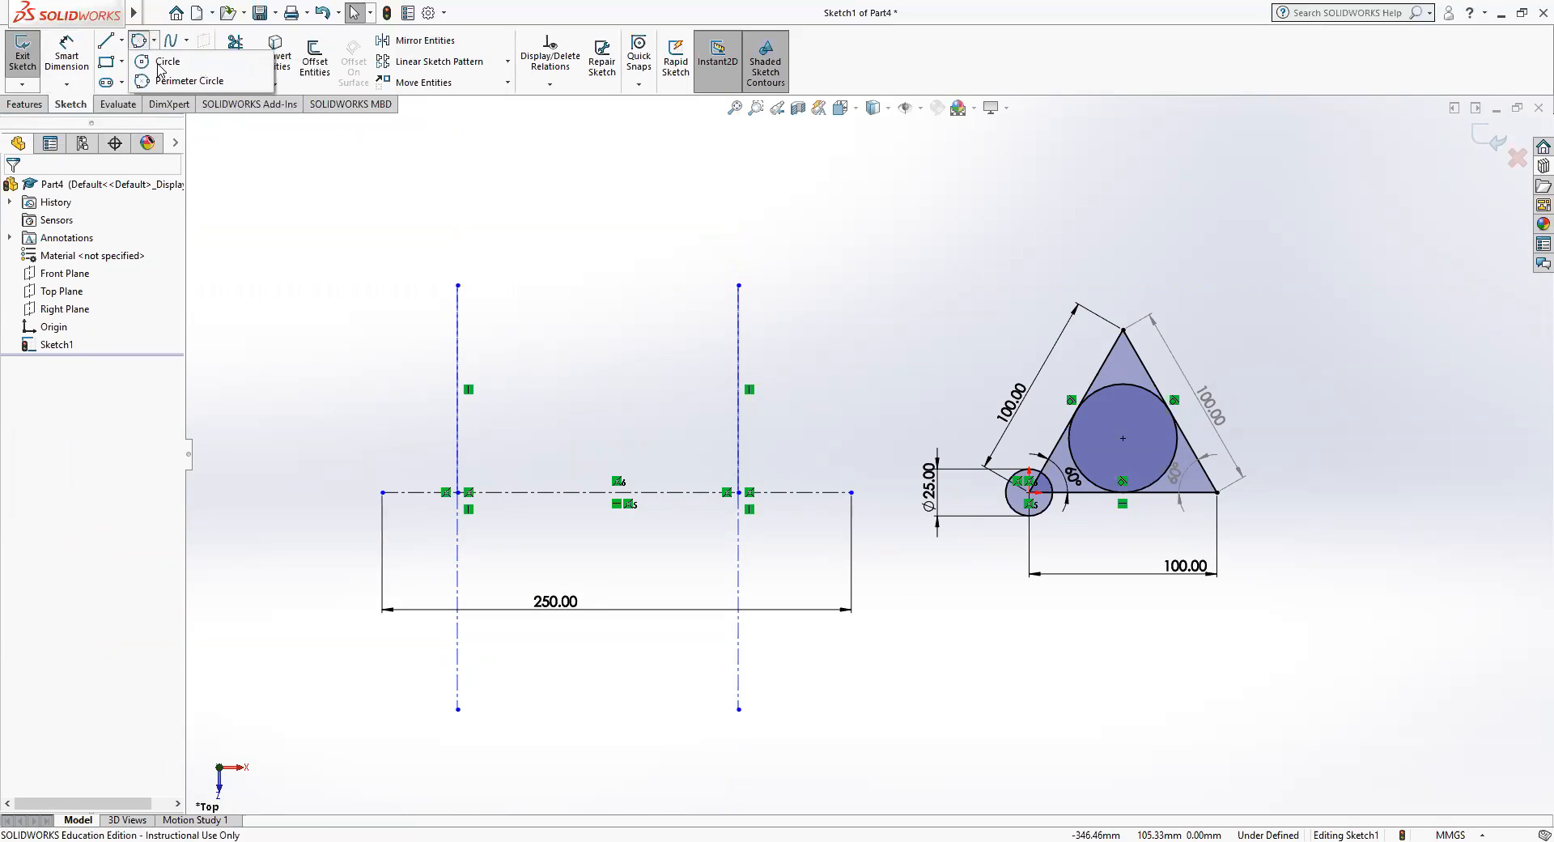
left_click(168, 61)
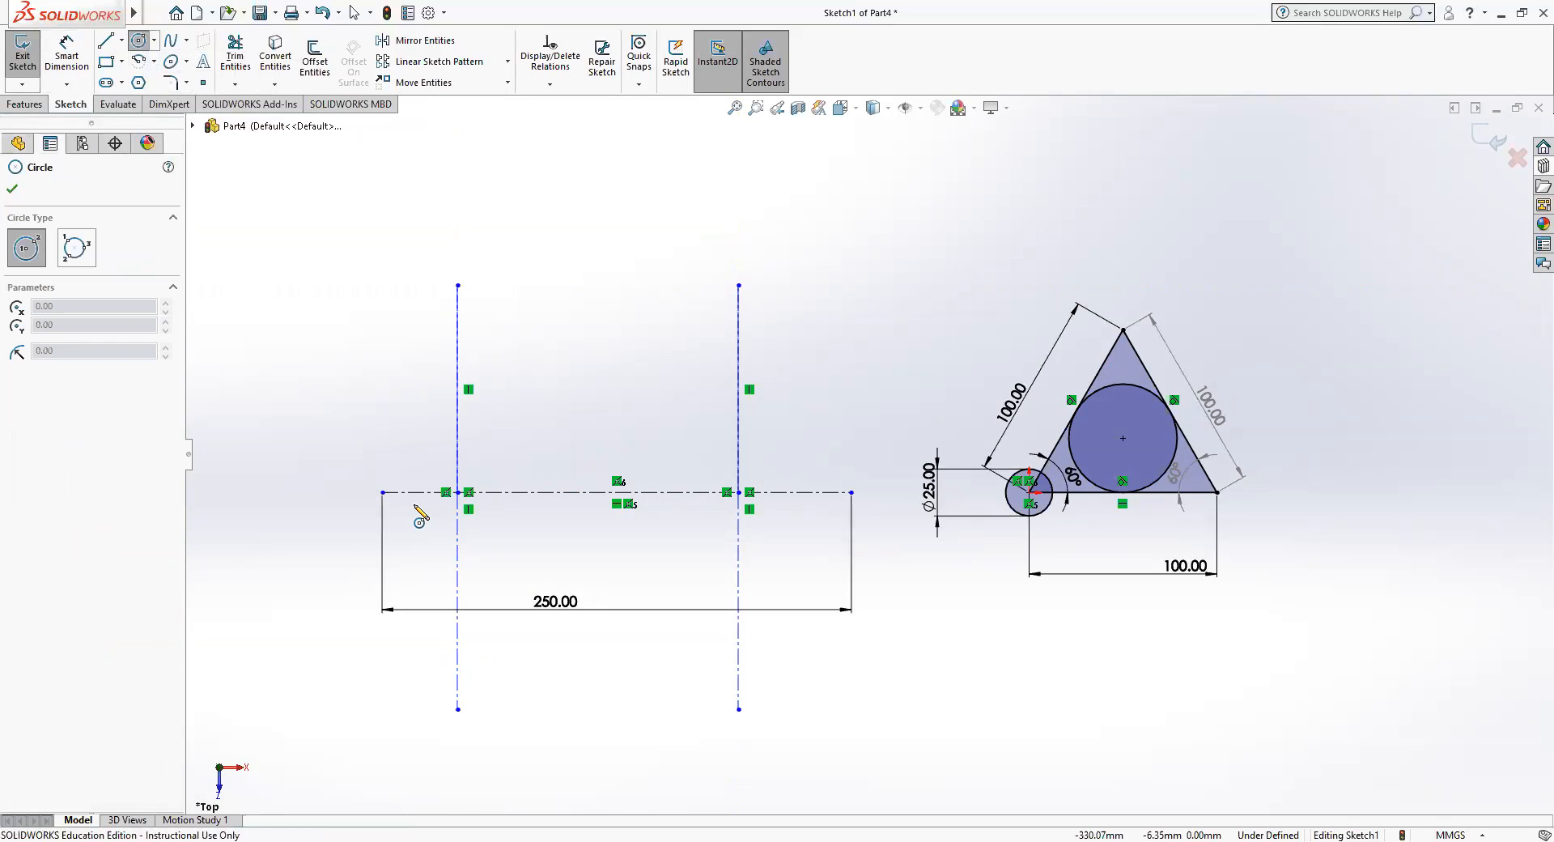
left_click(457, 491)
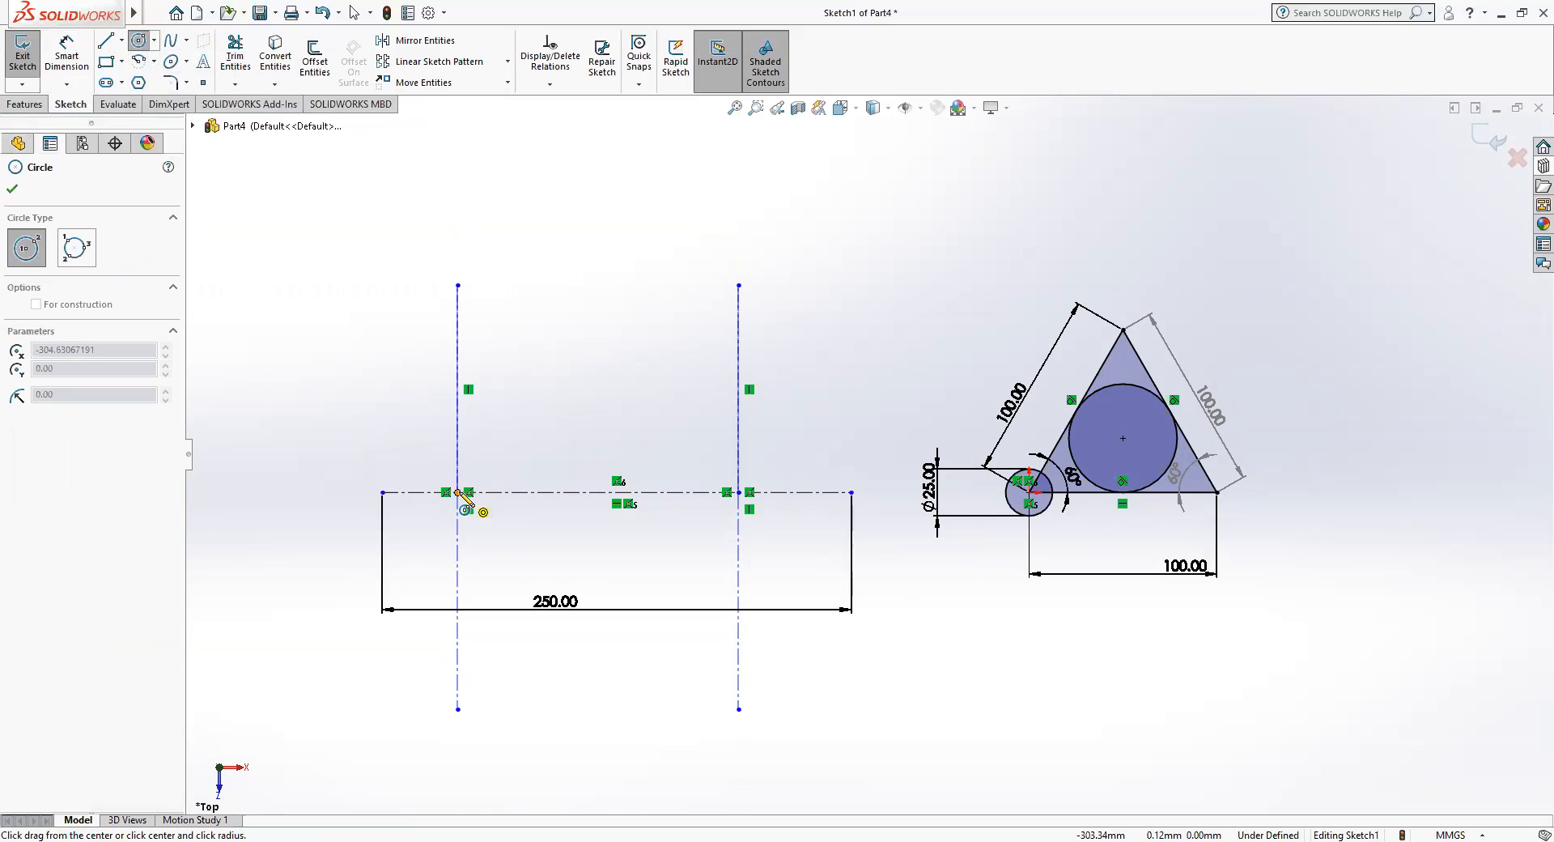
left_click(521, 419)
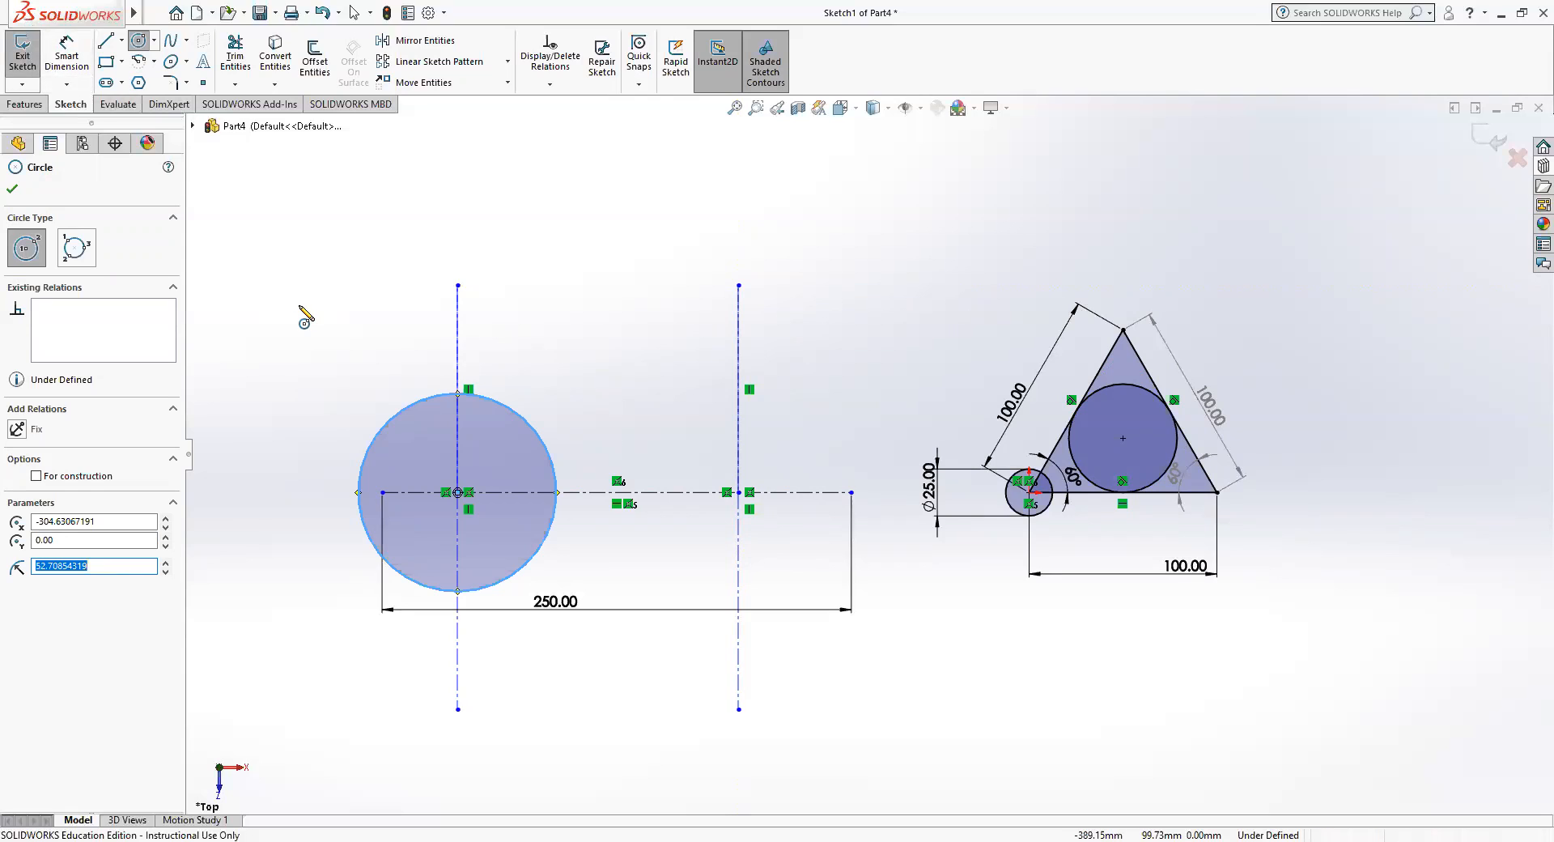
Dimension the diameter of the circle on the left intersection and set it to 60 mm.
left_click(66, 58)
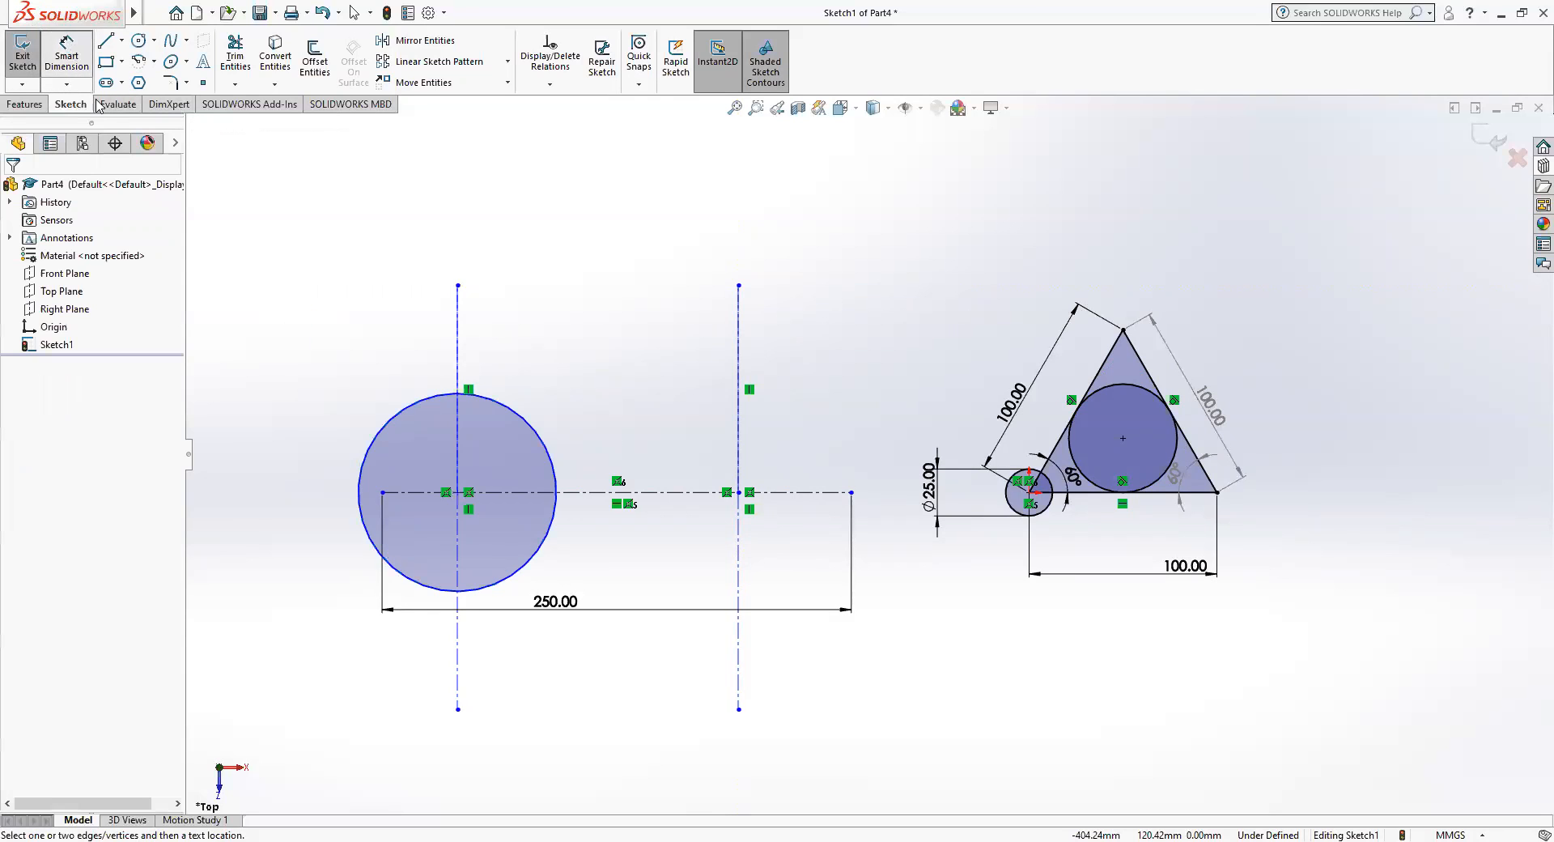
left_click(401, 414)
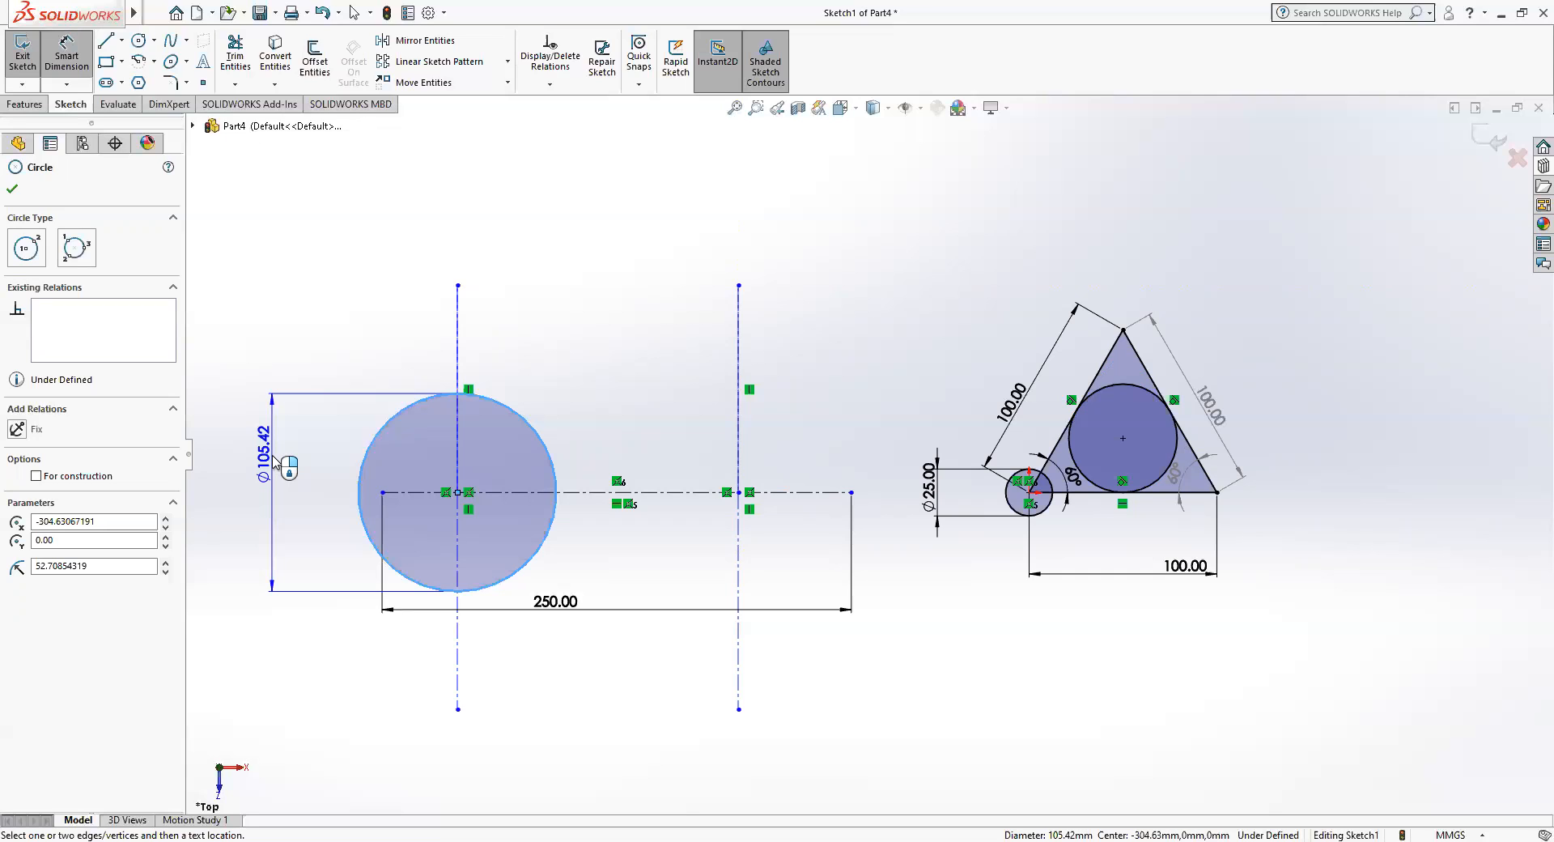
left_click(274, 462)
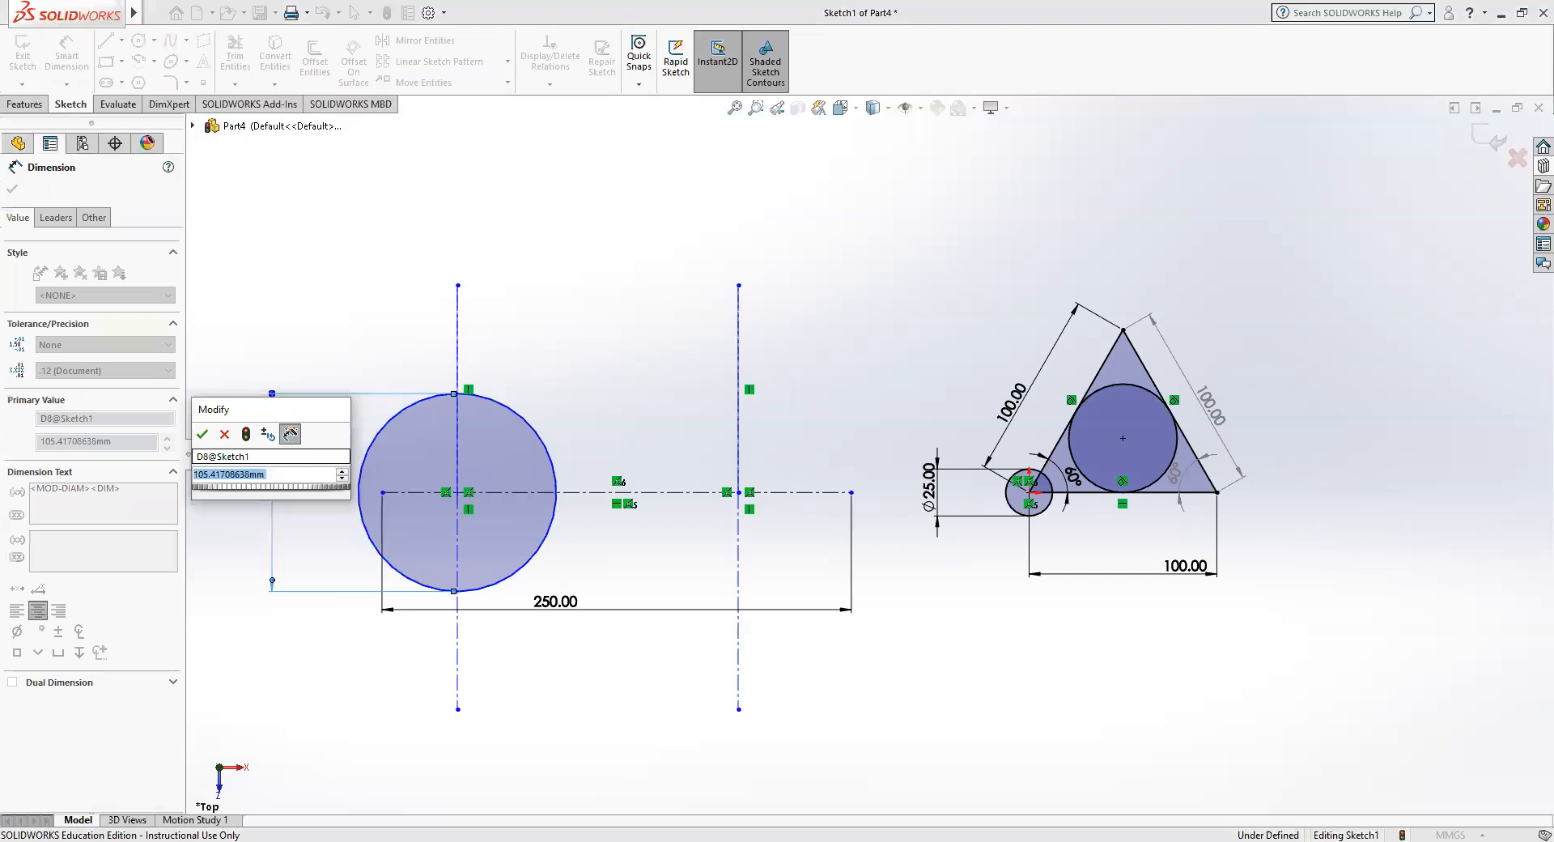
type("60")
key("Return")
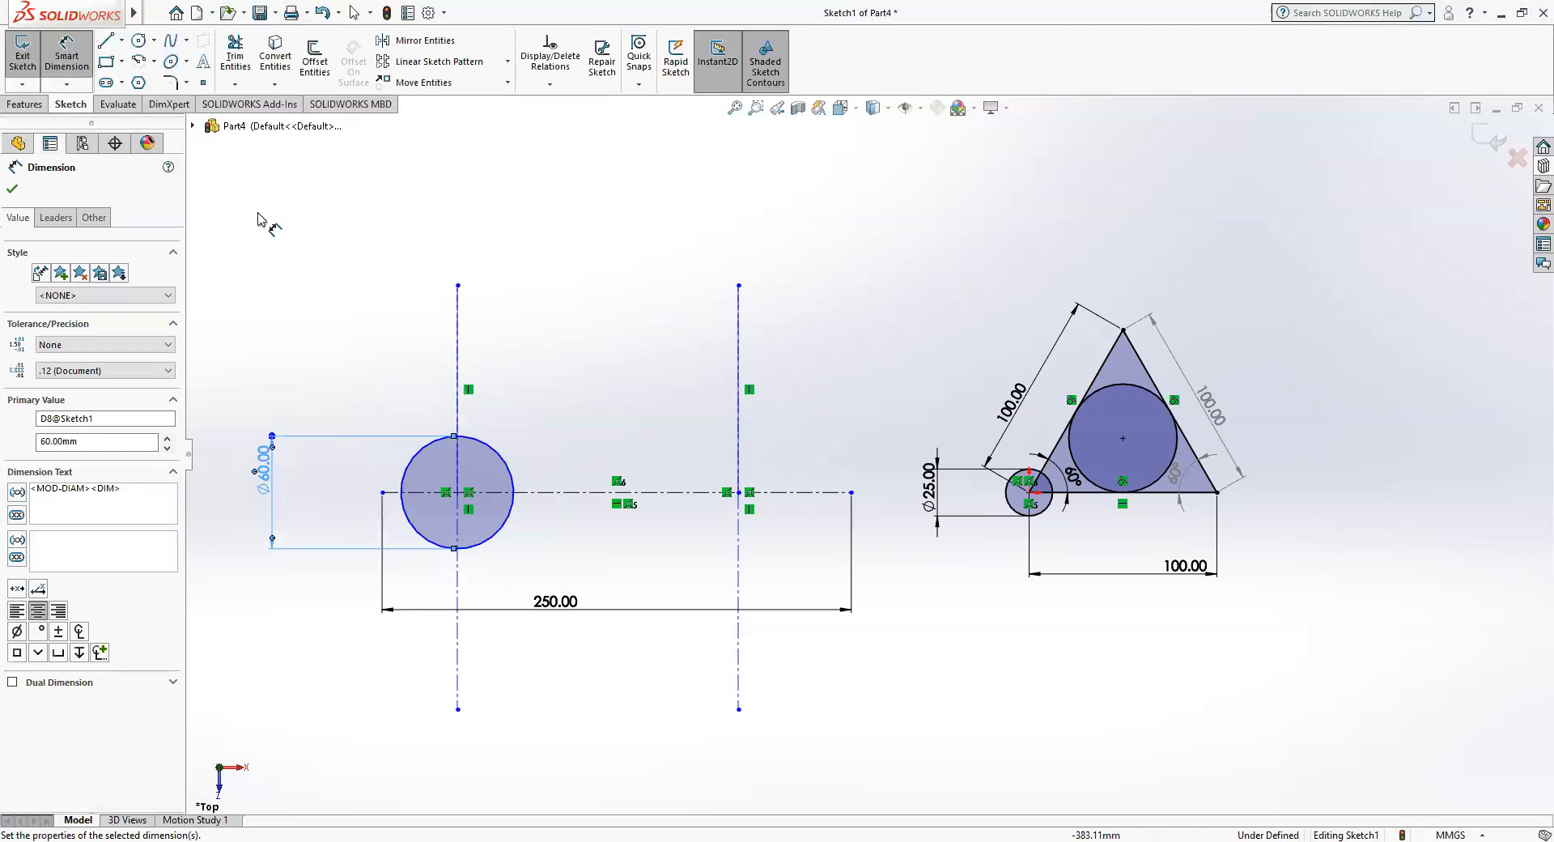
Sketch a circle centered on the right intersection of the centerlines and set its radius to 20 mm.
left_click(139, 40)
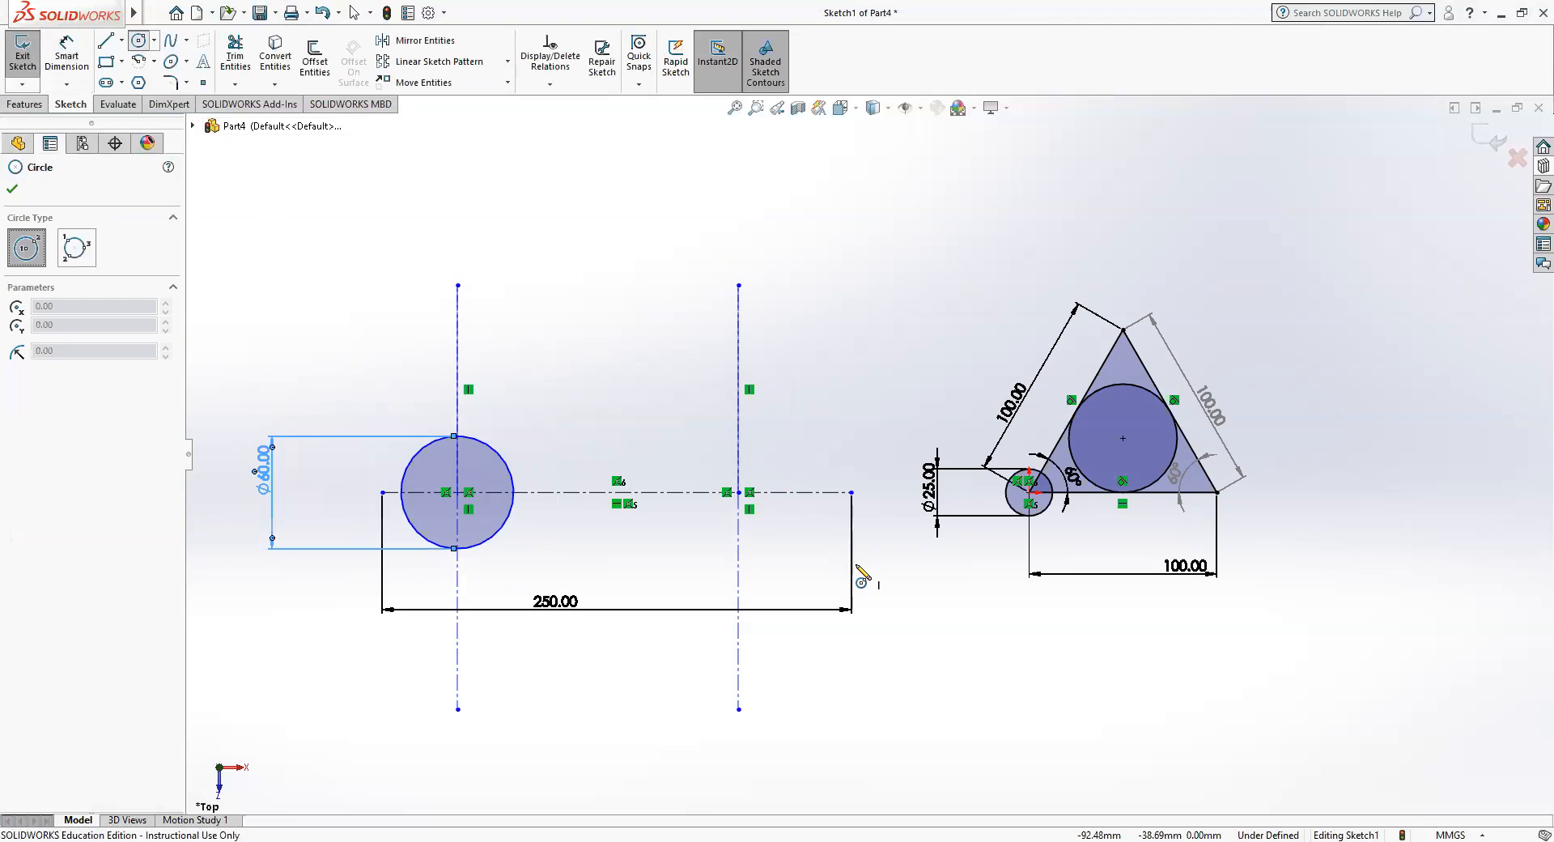
left_click(738, 492)
left_click(768, 462)
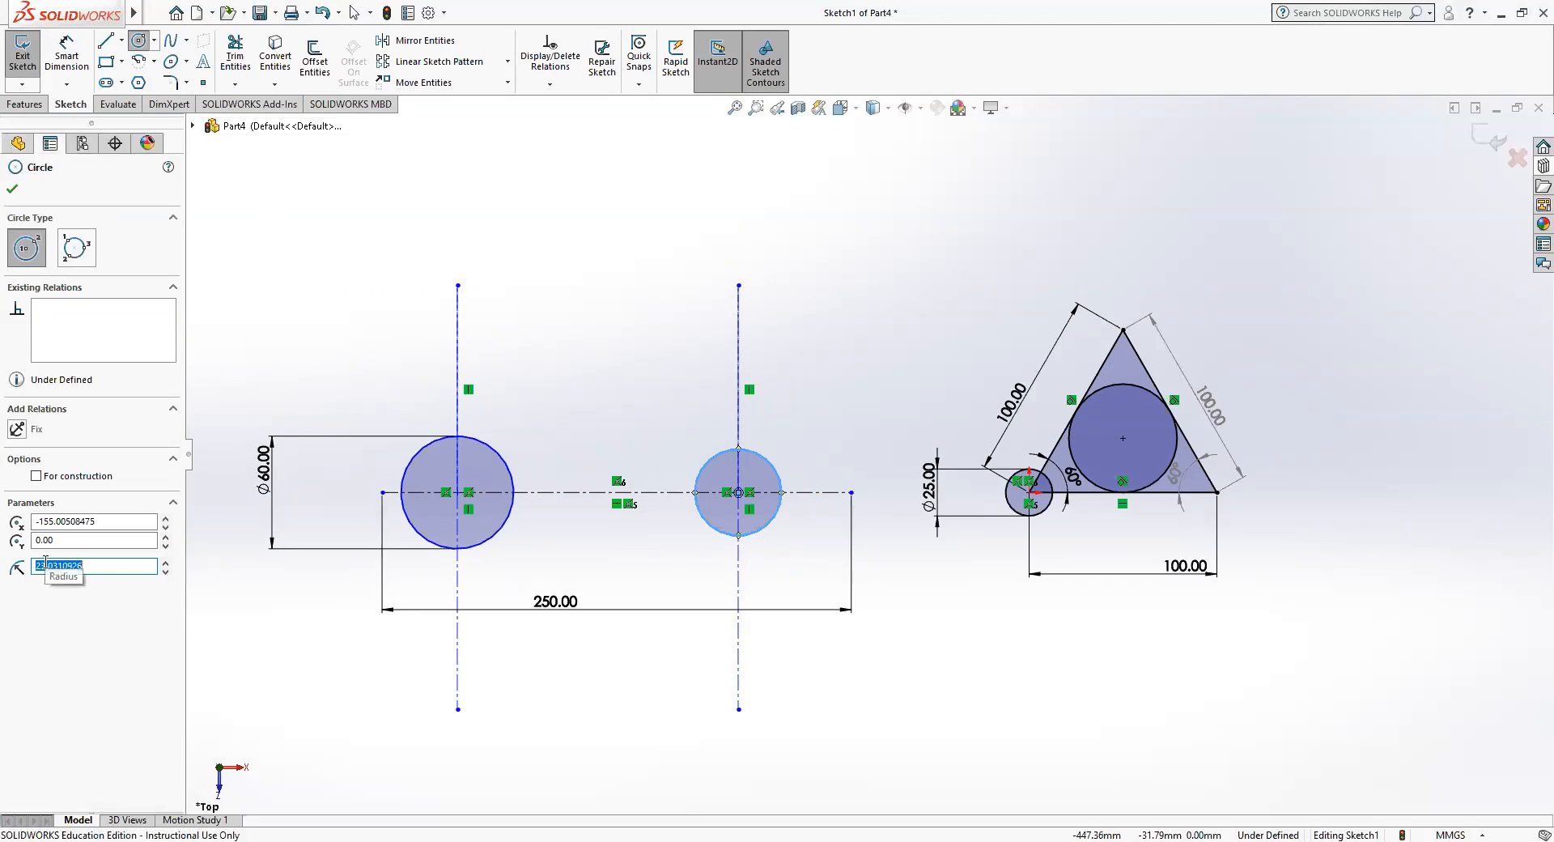
left_click_drag(46, 560, 33, 565)
type("20")
double_click(68, 565)
type("20")
key("Return")
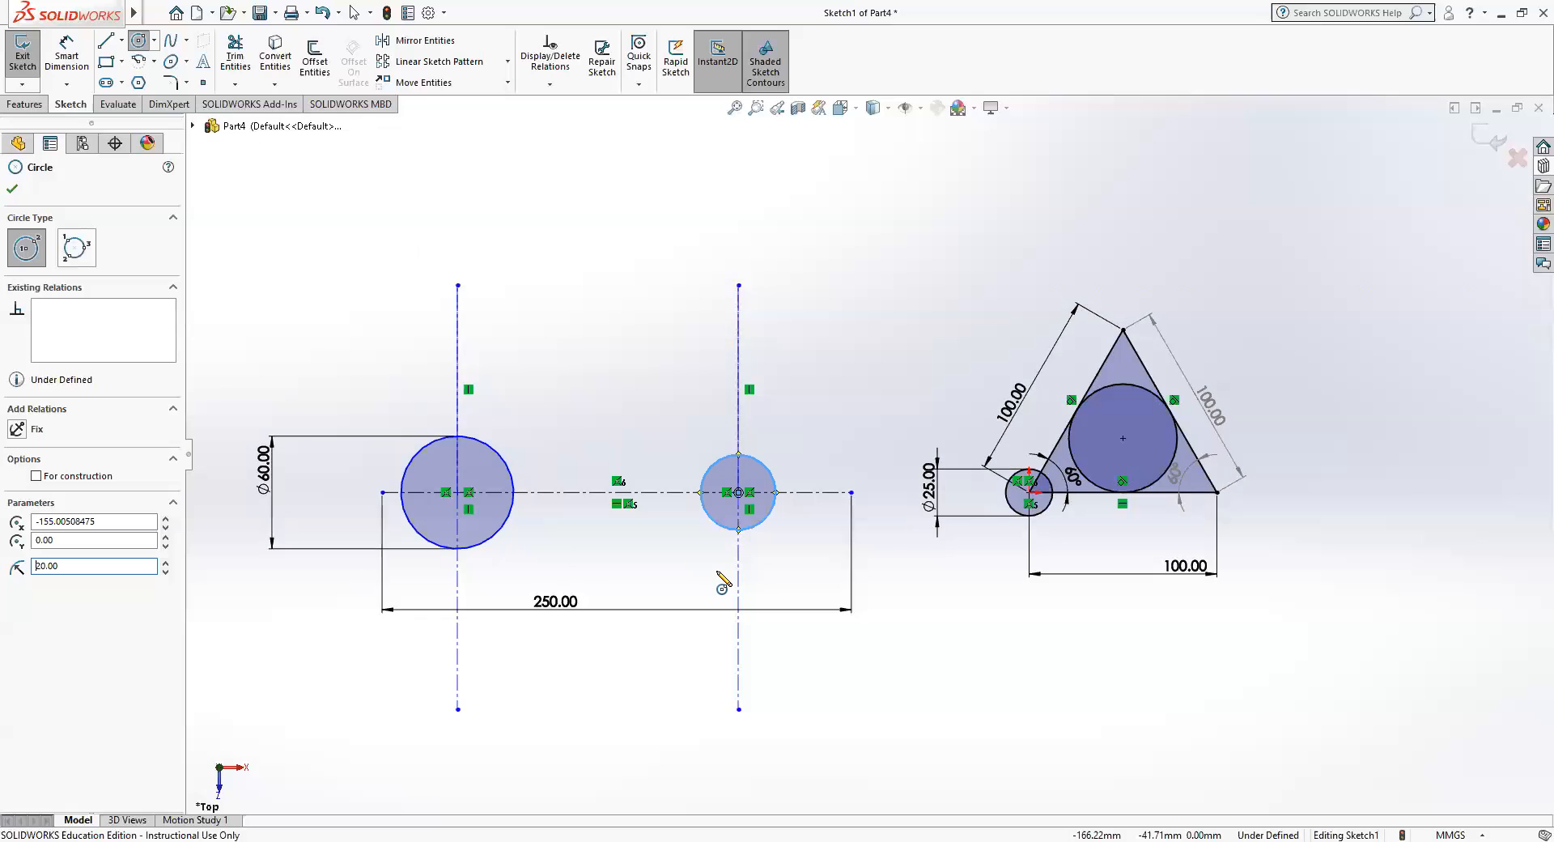
Draw a line about 158 mm long from the top of the 60 mm circle, ending tangent on the smaller circle's upper side.
left_click(104, 42)
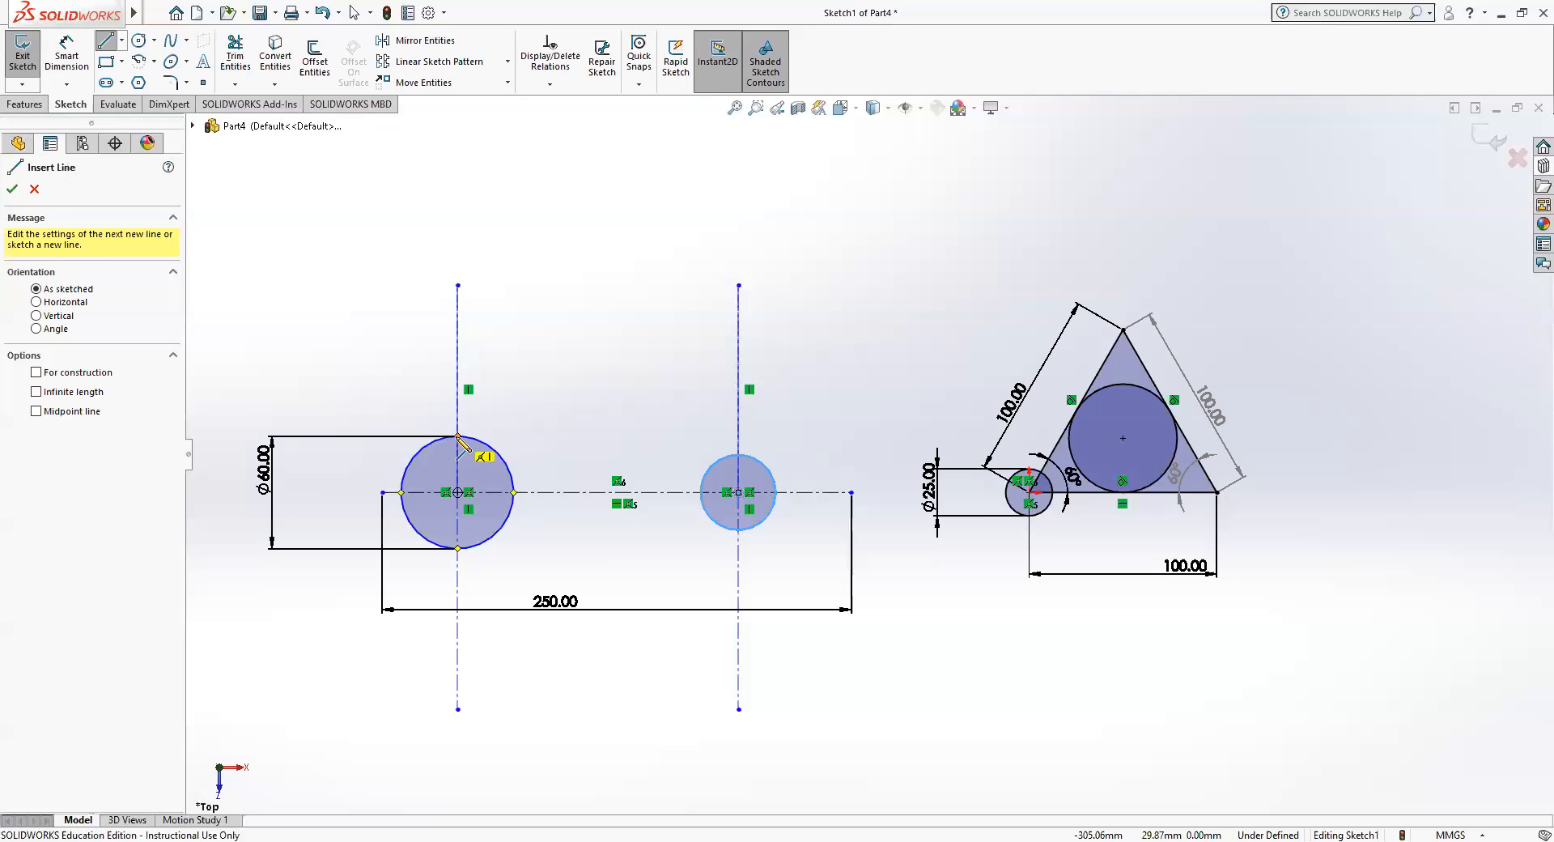
left_click(458, 436)
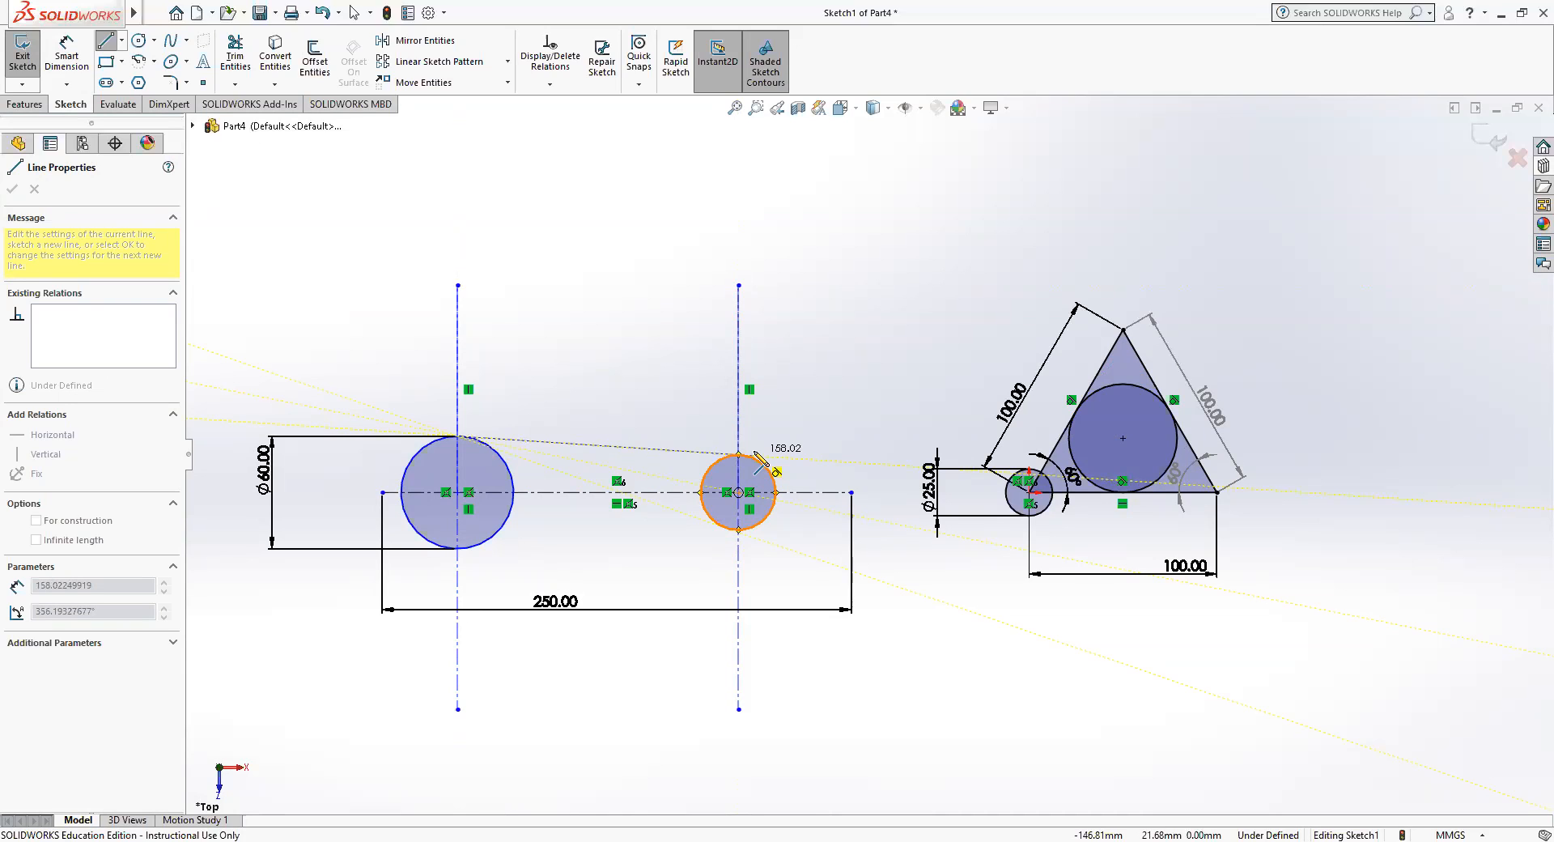
left_click(753, 456)
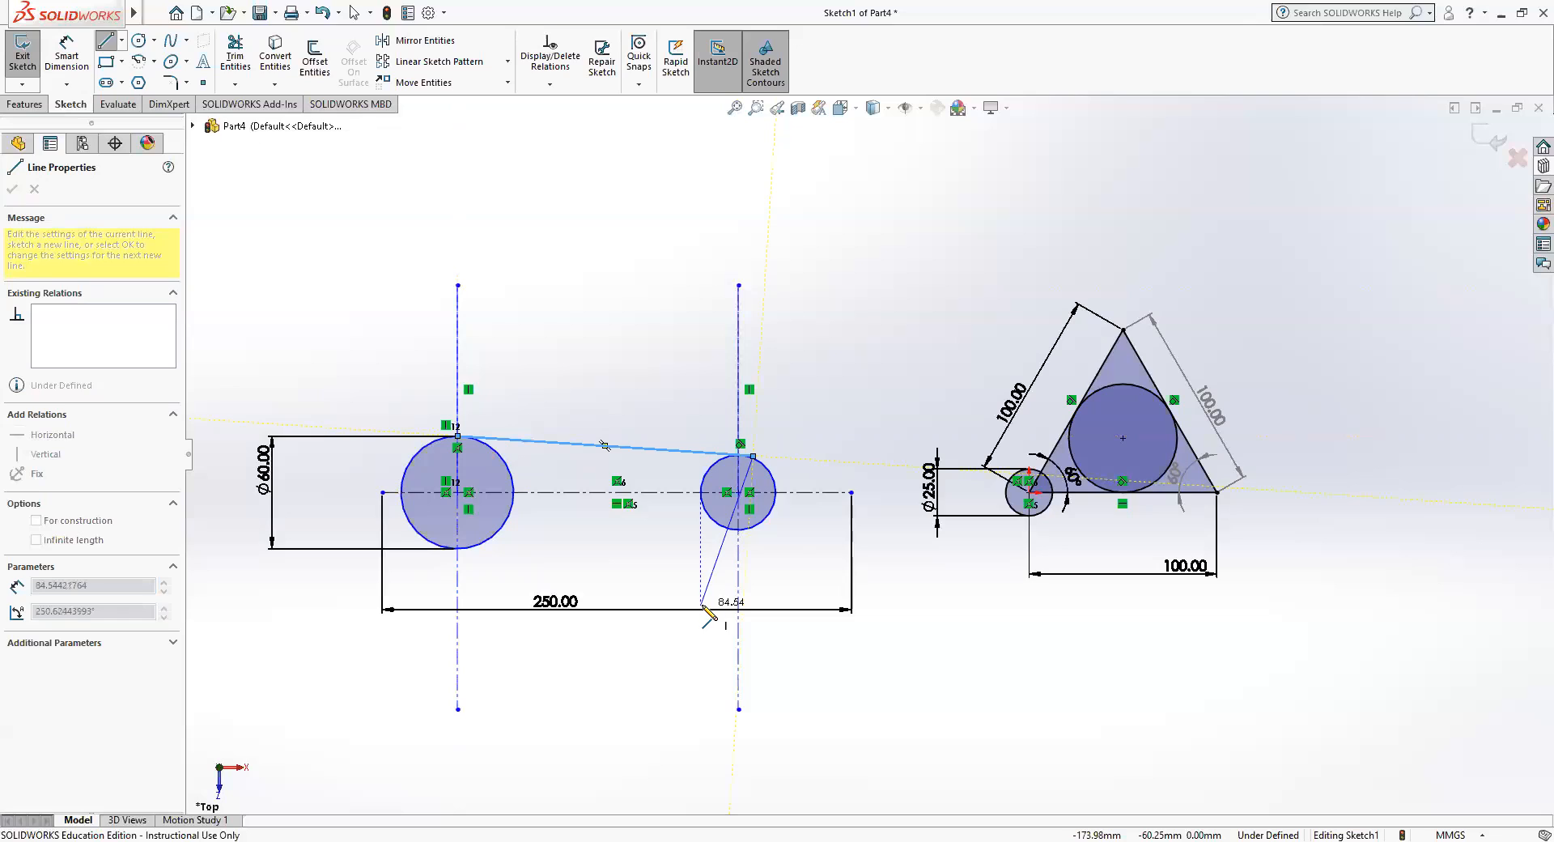
key("Escape")
key("Escape")
Draw a line about 158 mm long from the bottom of the 60 mm circle, ending tangent on the smaller circle's lower side.
left_click(466, 541)
left_click(350, 367)
left_click(105, 40)
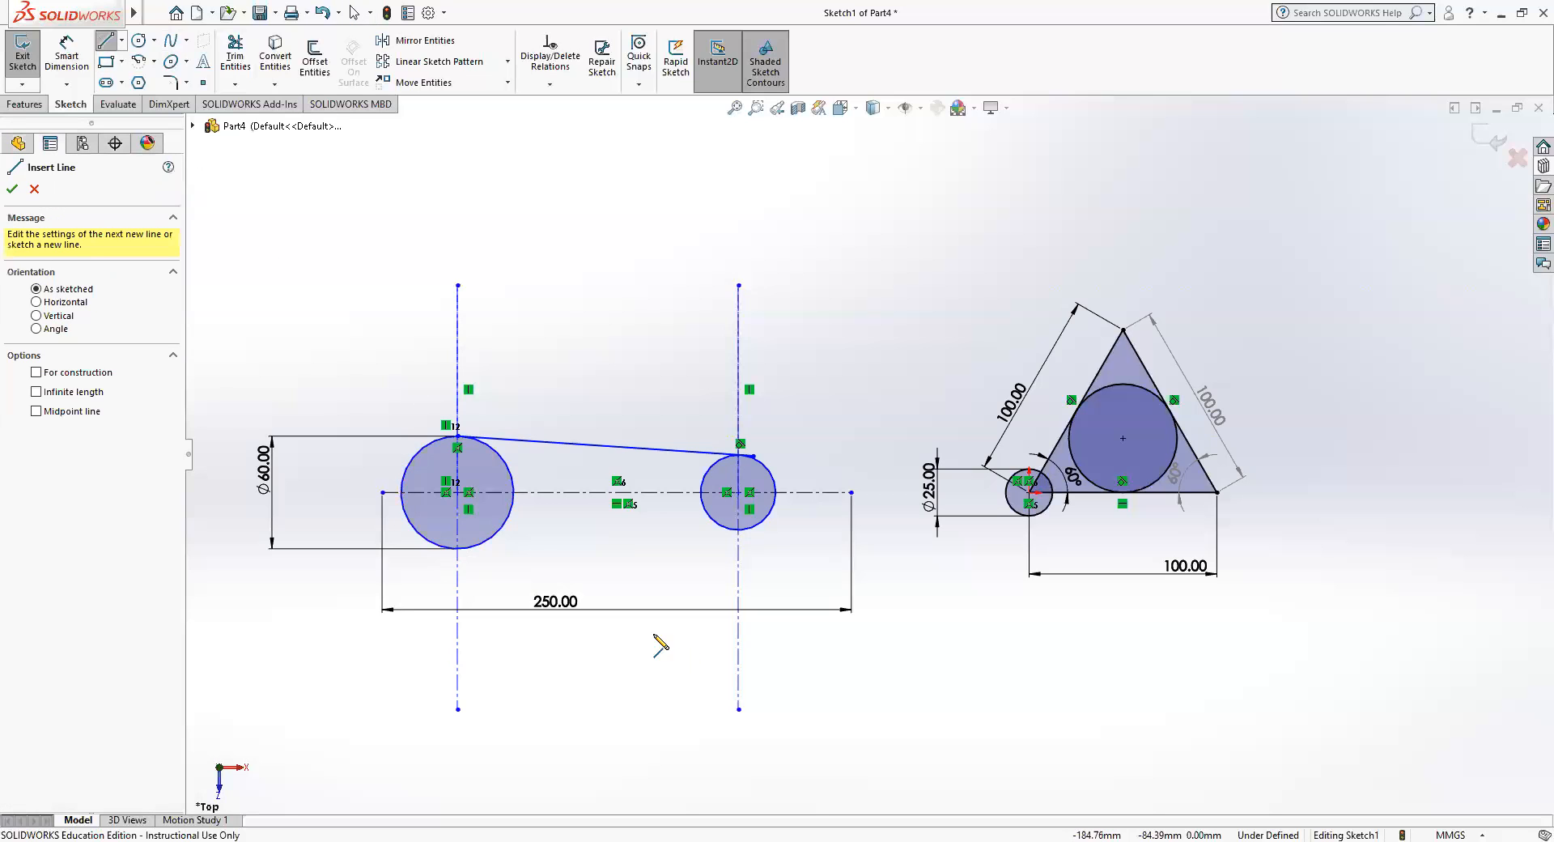
left_click(458, 548)
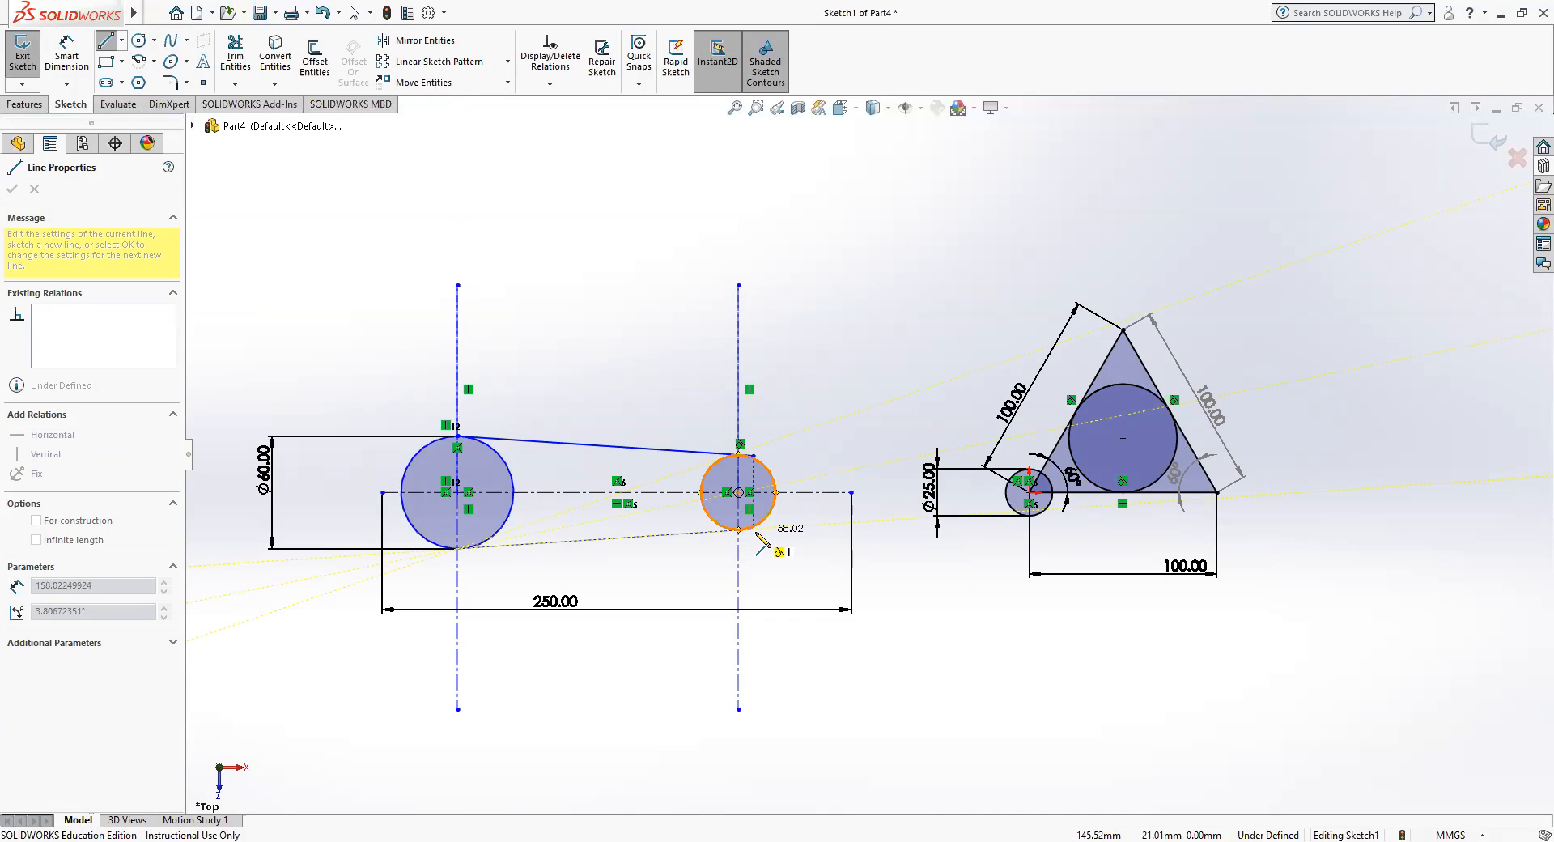
left_click(754, 531)
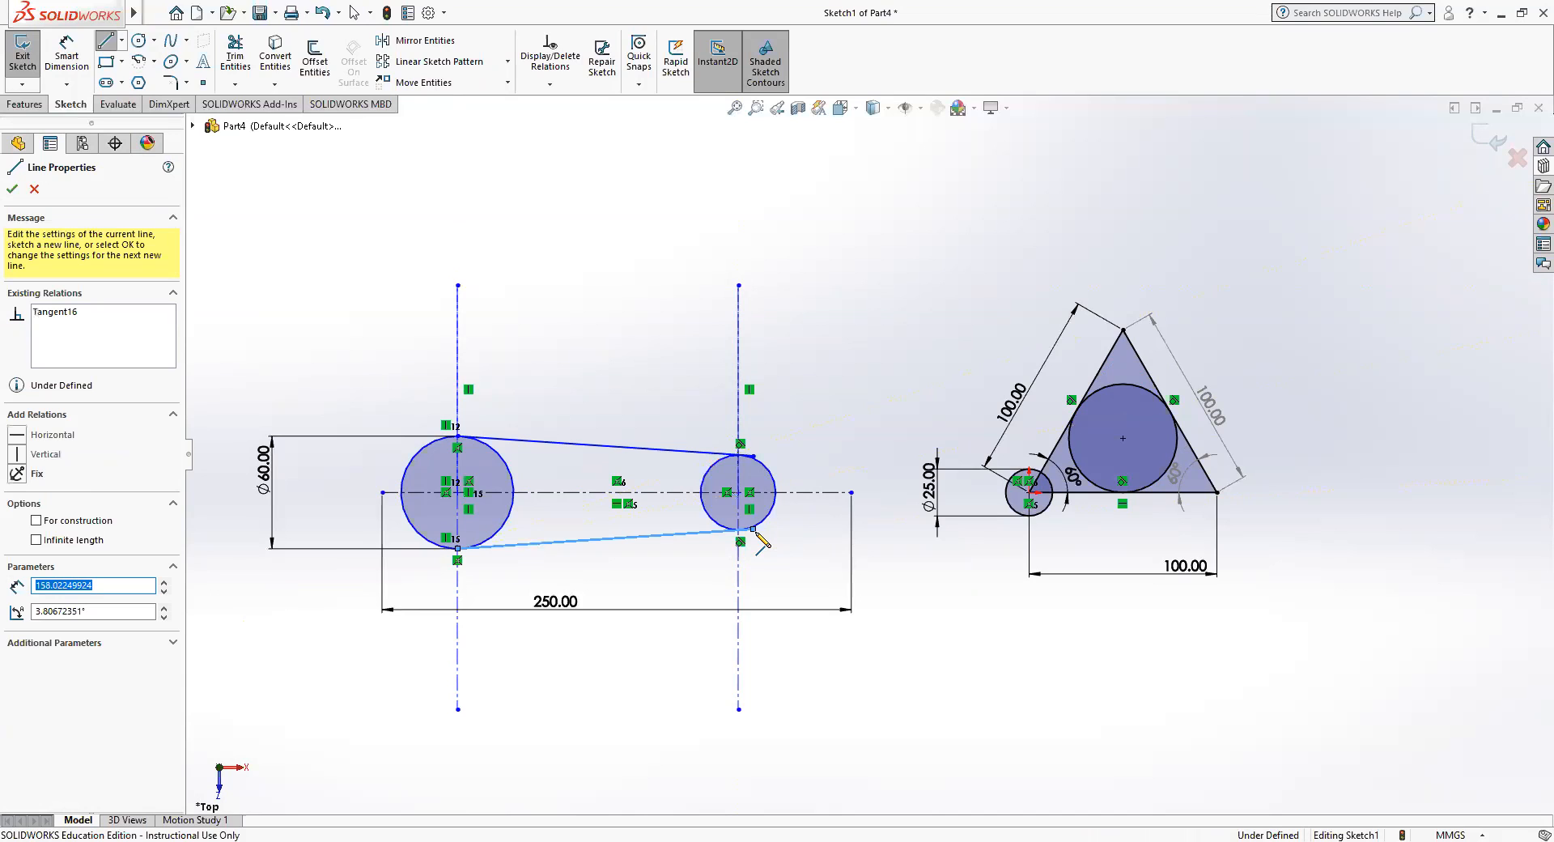
left_click(754, 529)
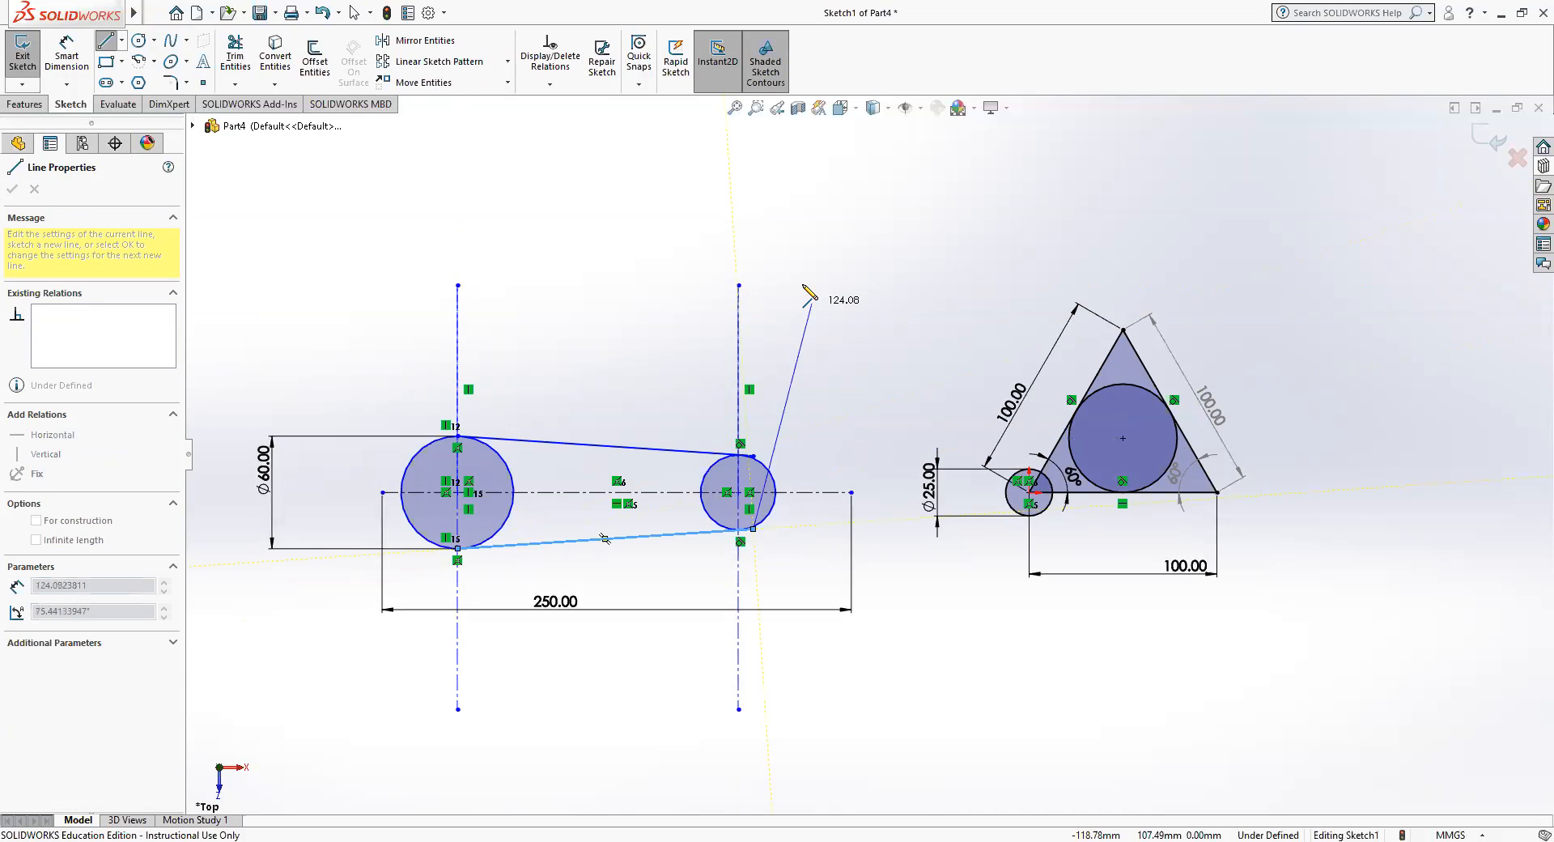
key("Escape")
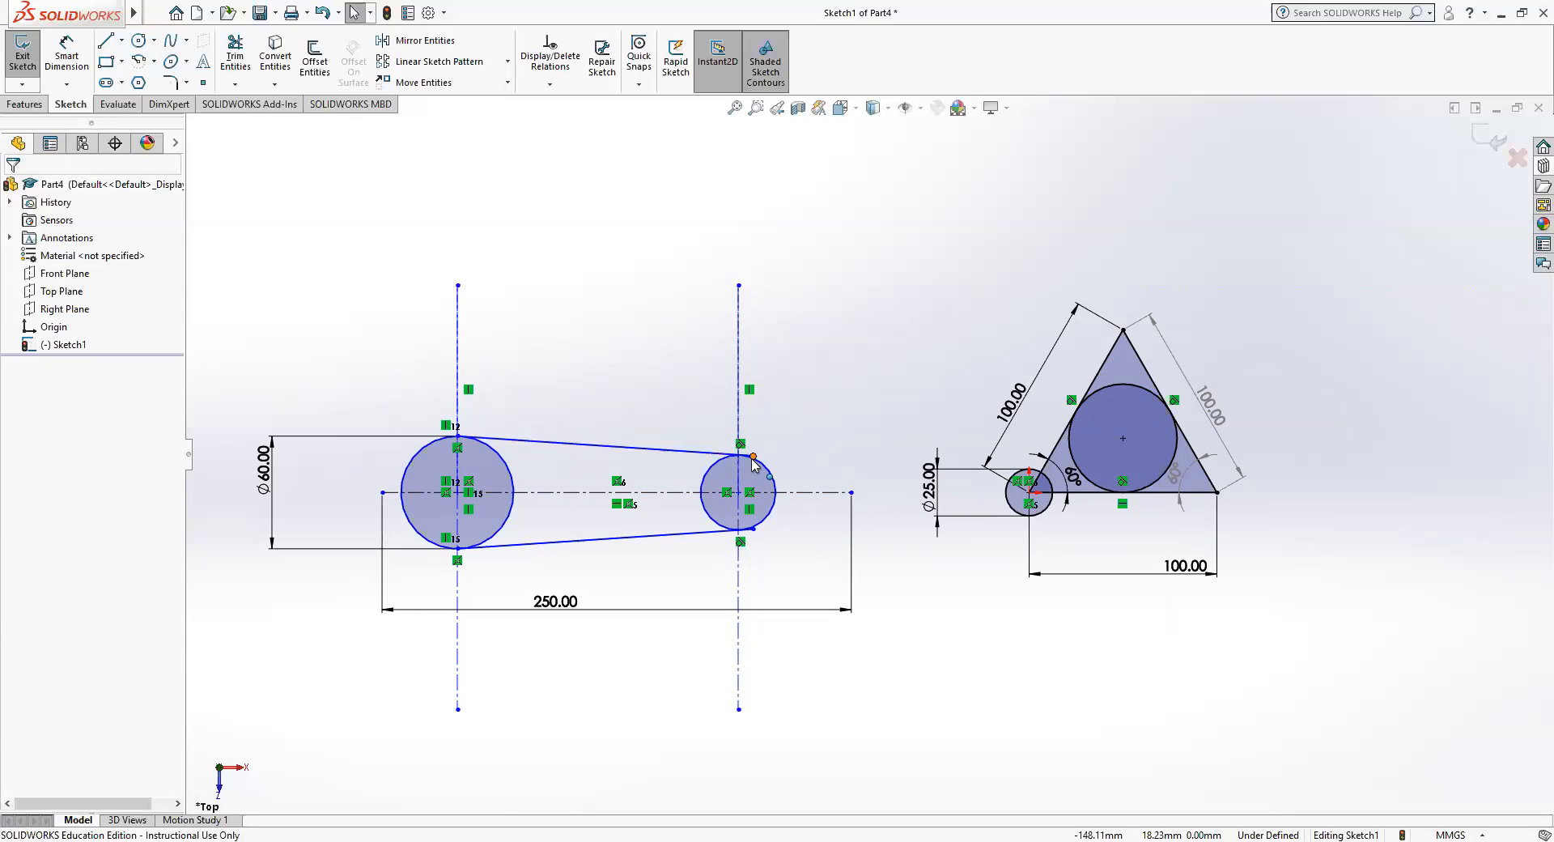
Trim the overhanging end of the upper tangent line beyond the smaller circle with the Trim to closest option.
scroll(752, 464, "up", 2)
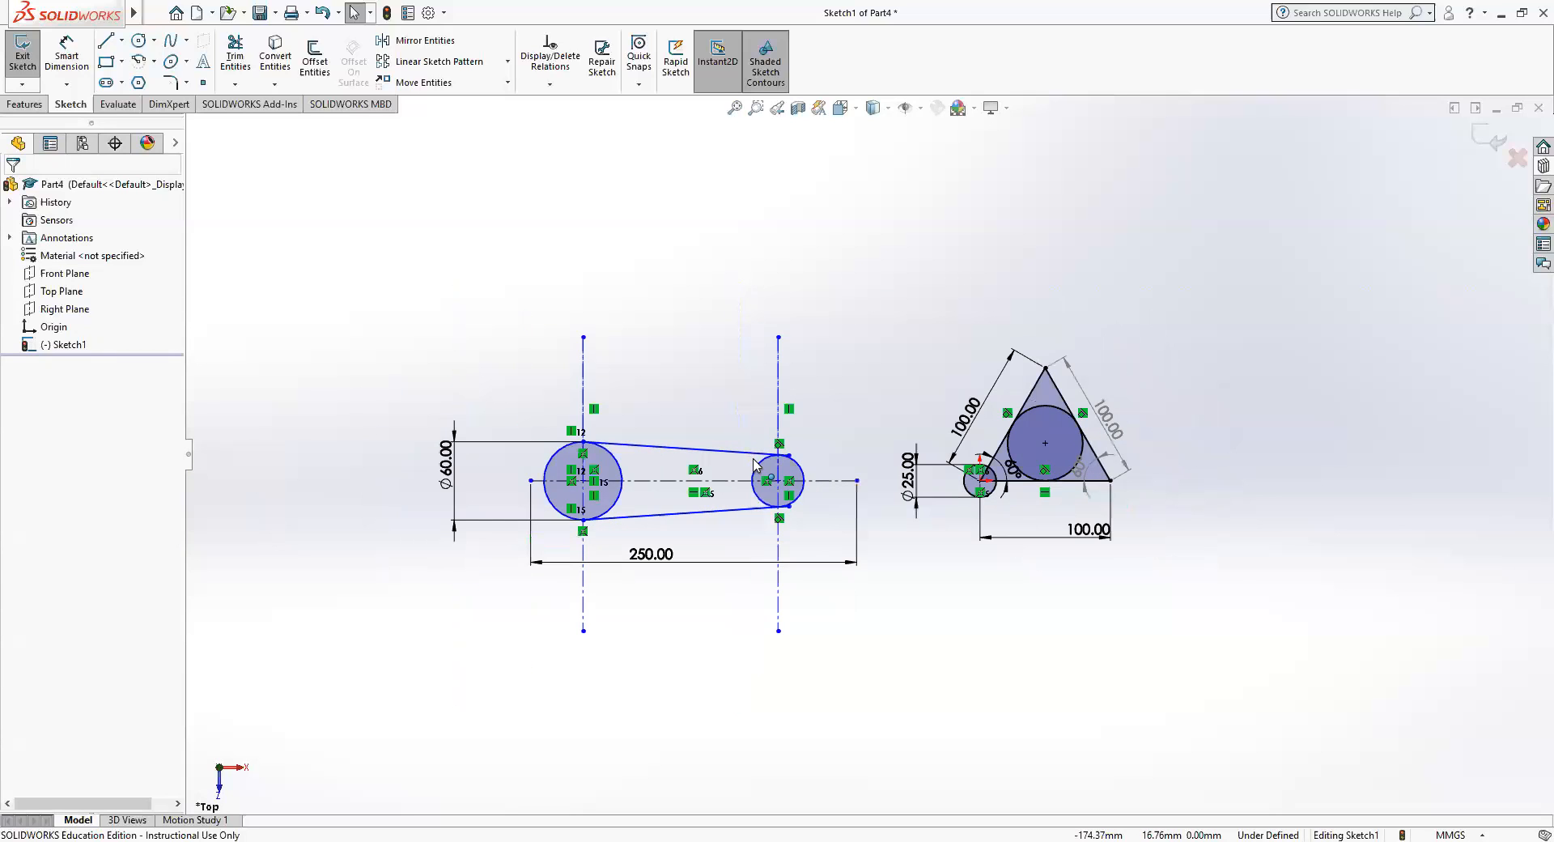
scroll(712, 460, "down", 1)
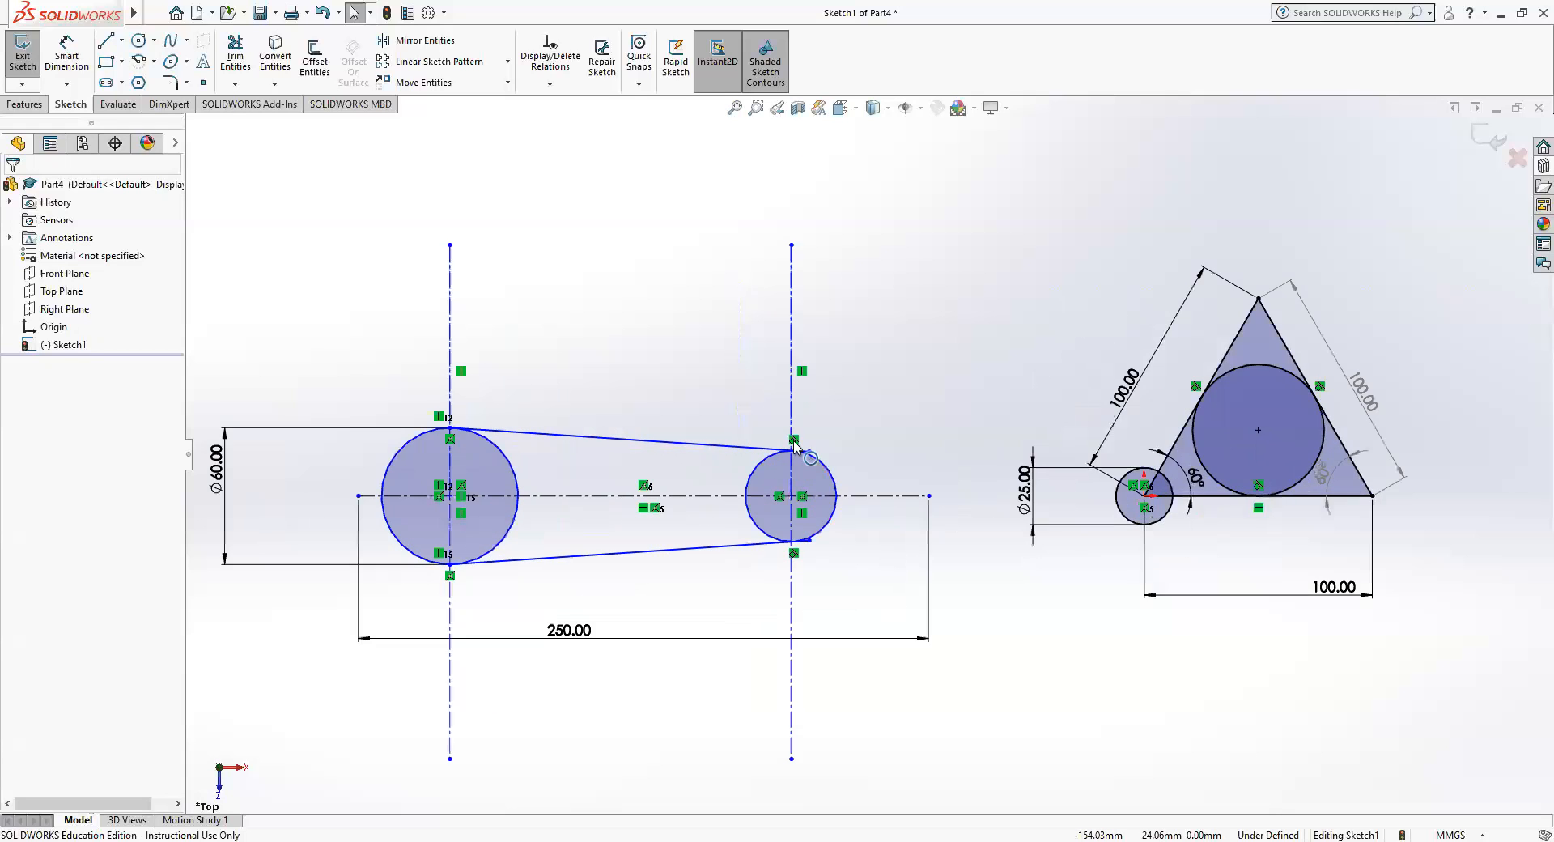
scroll(803, 468, "down", 10)
scroll(850, 483, "down", 3)
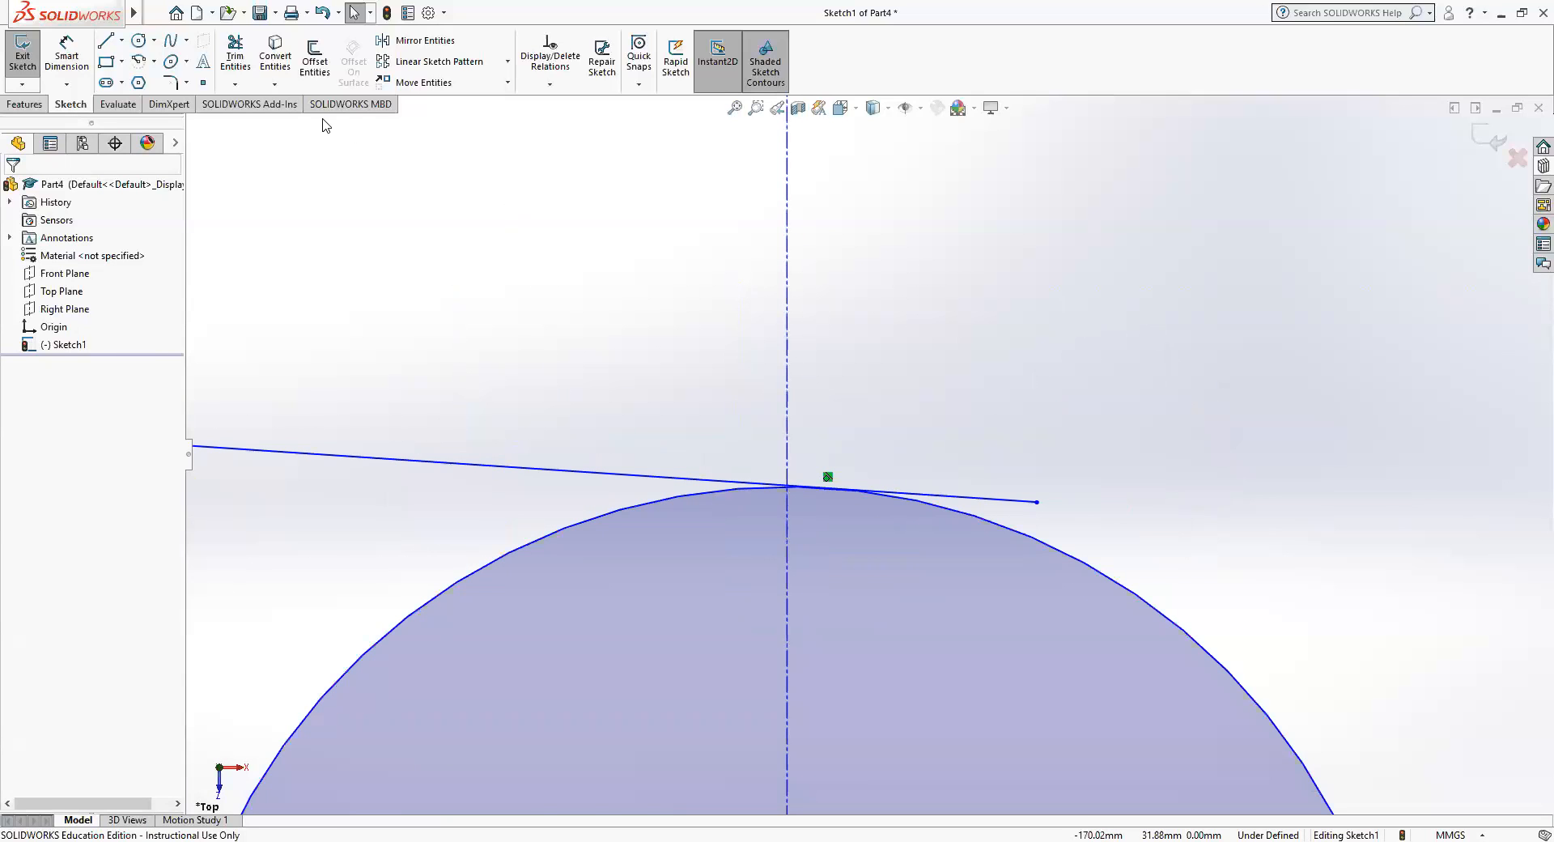
left_click(234, 49)
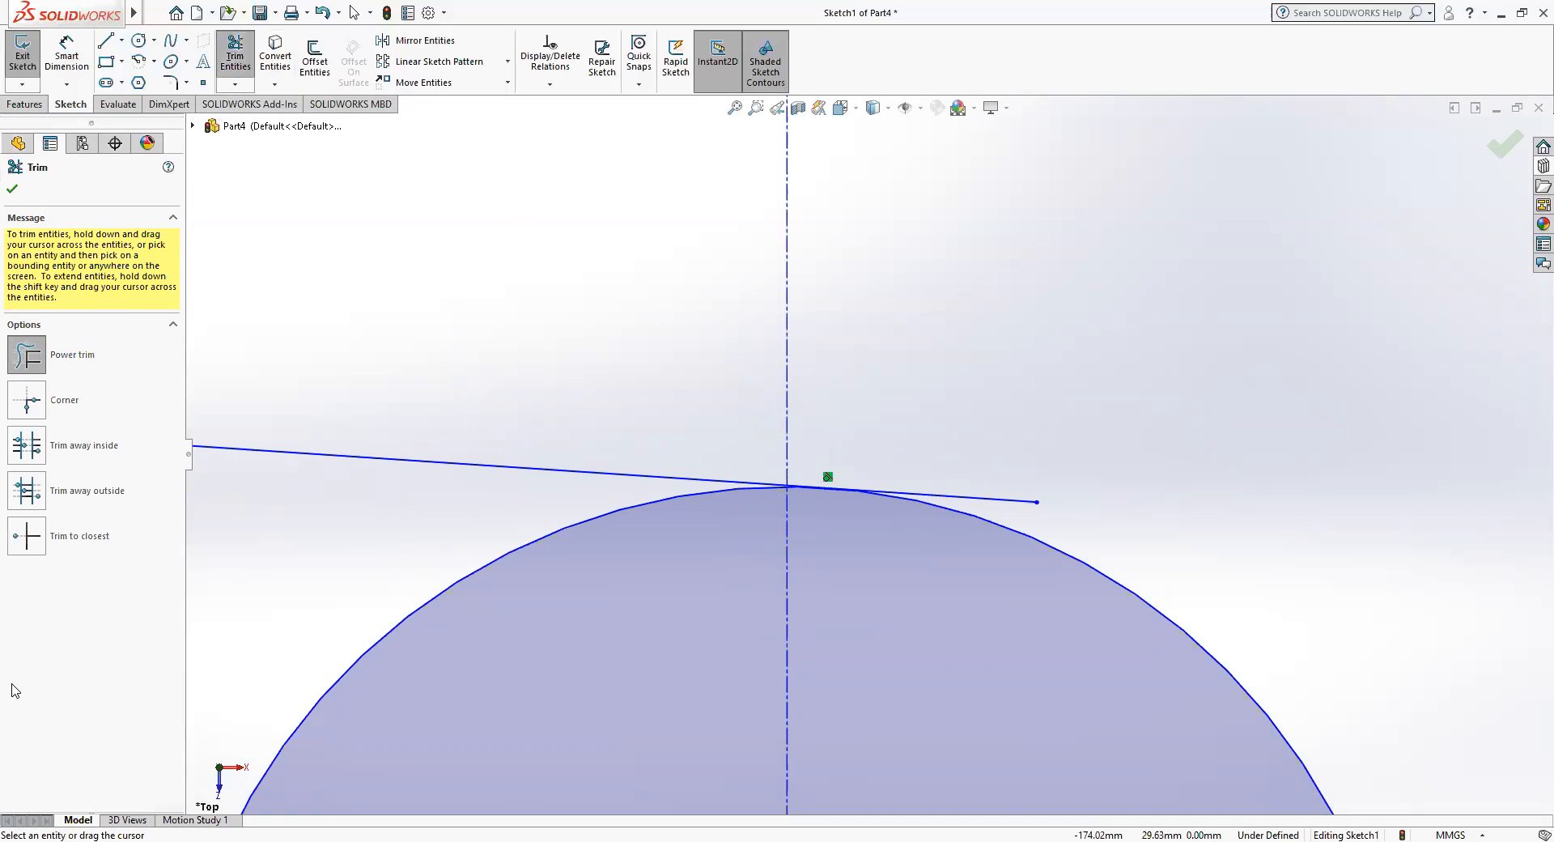
left_click(79, 539)
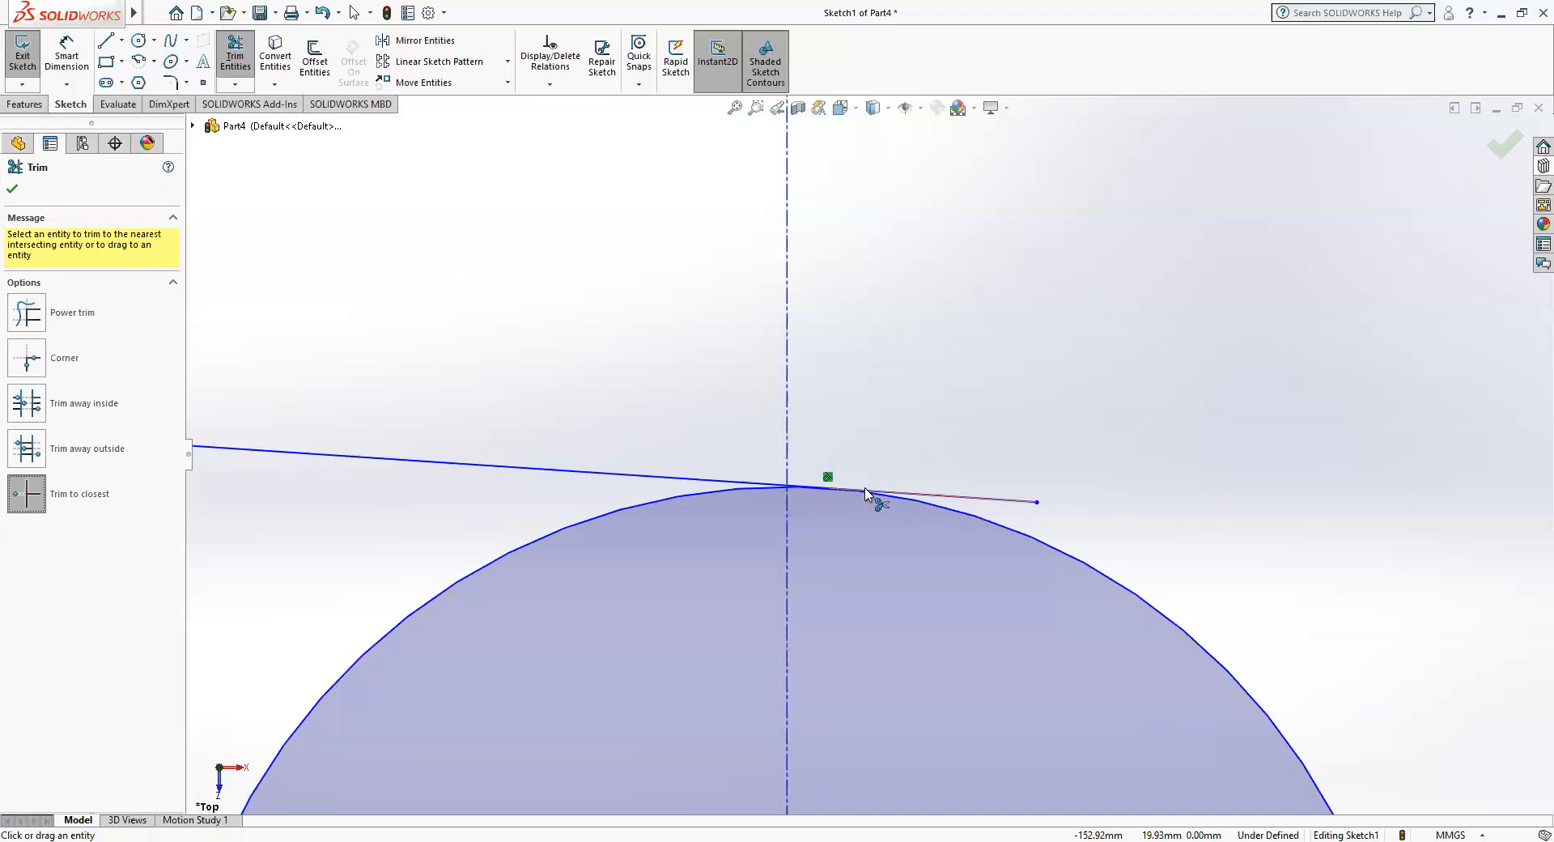
left_click(981, 508)
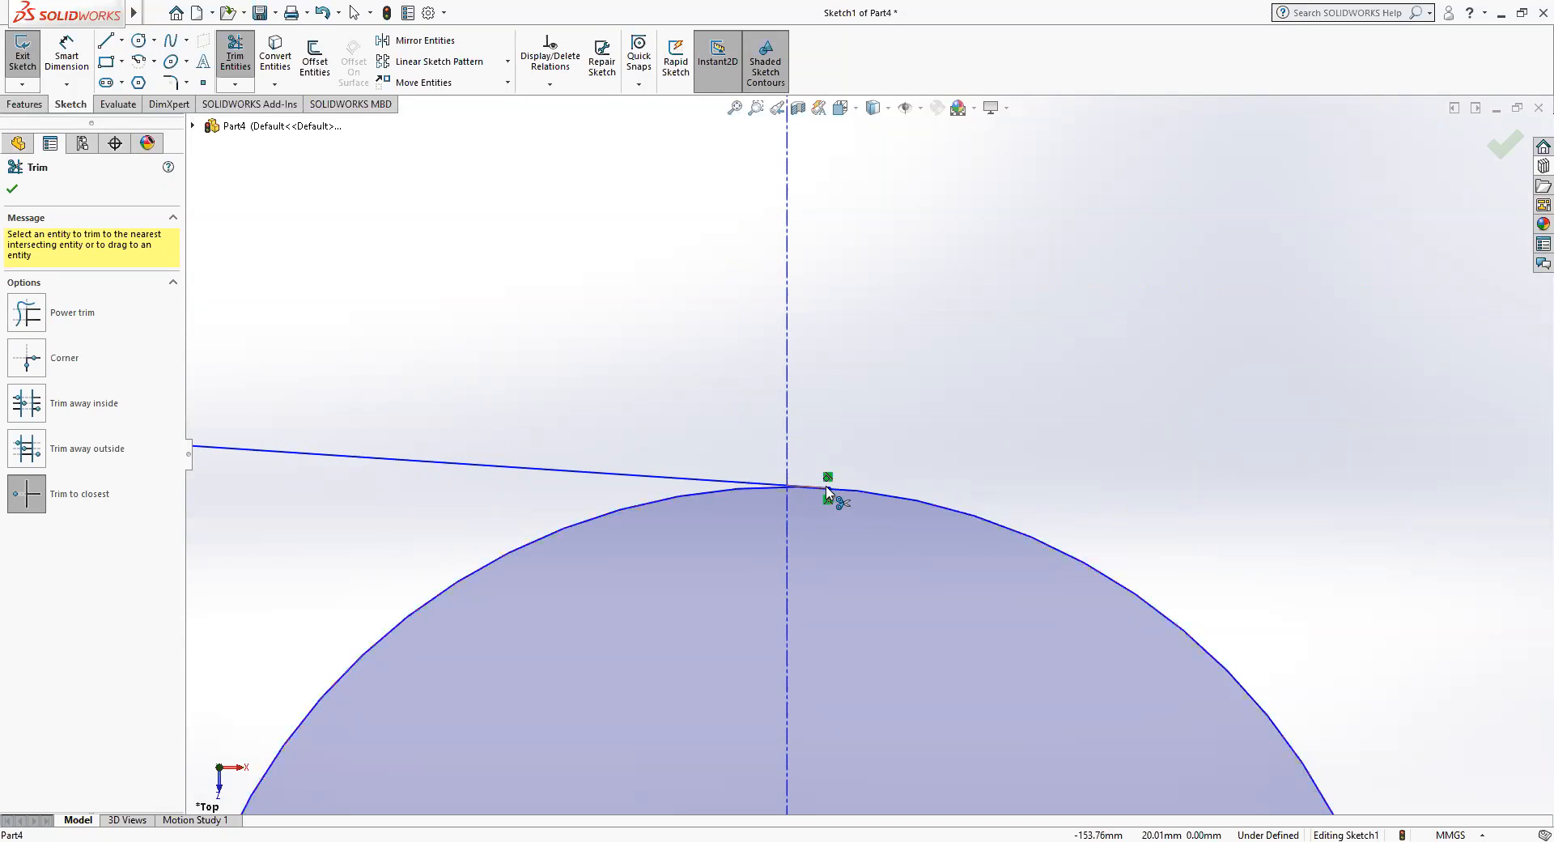
scroll(818, 544, "down", 3)
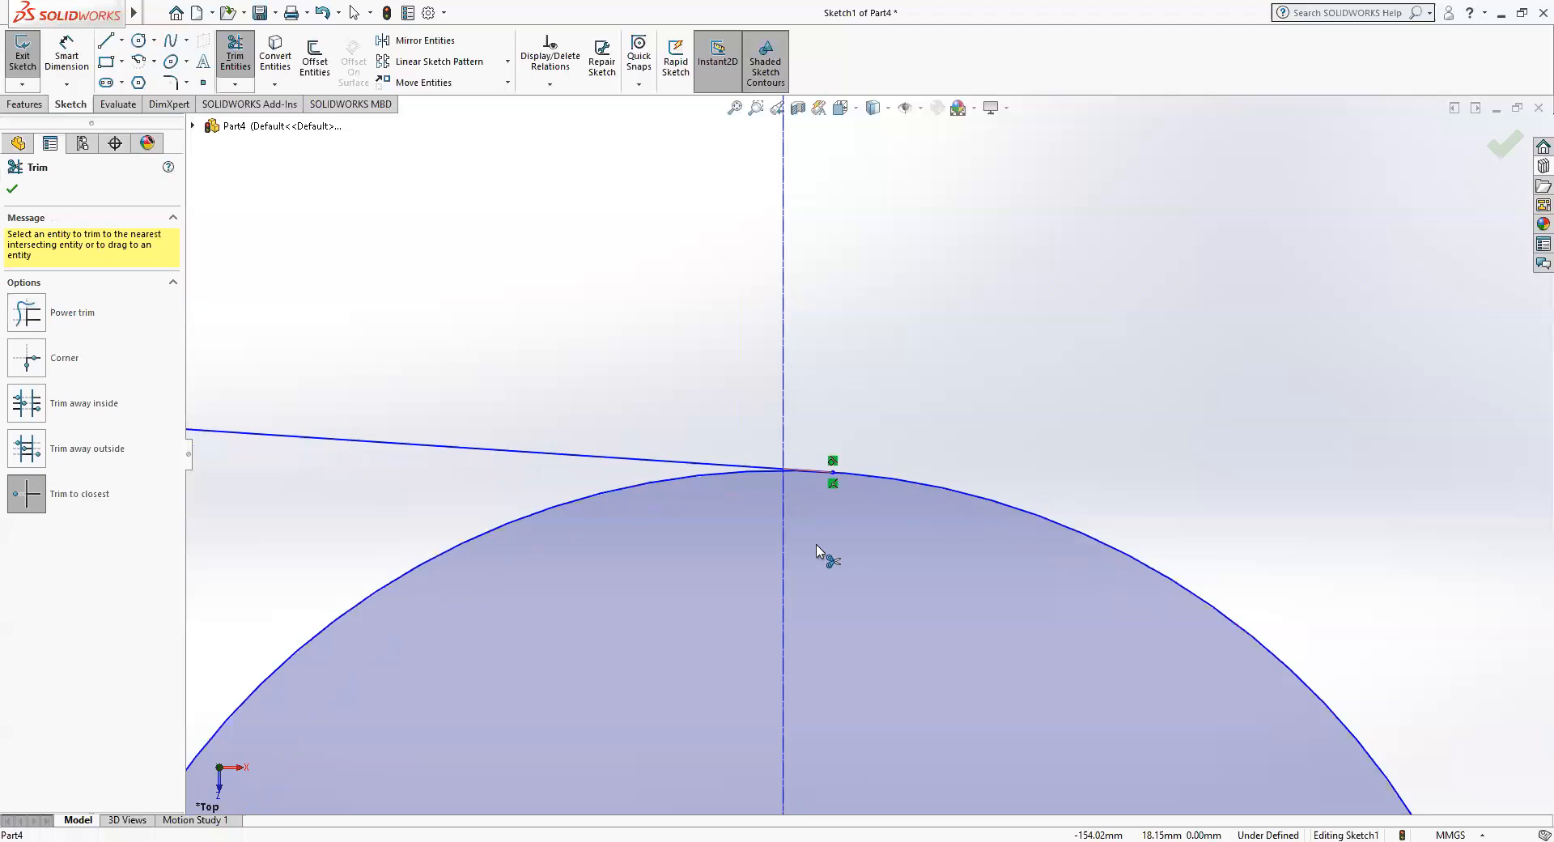
Trim the overhanging end of the lower tangent line beyond the smaller circle.
scroll(819, 557, "up", 6)
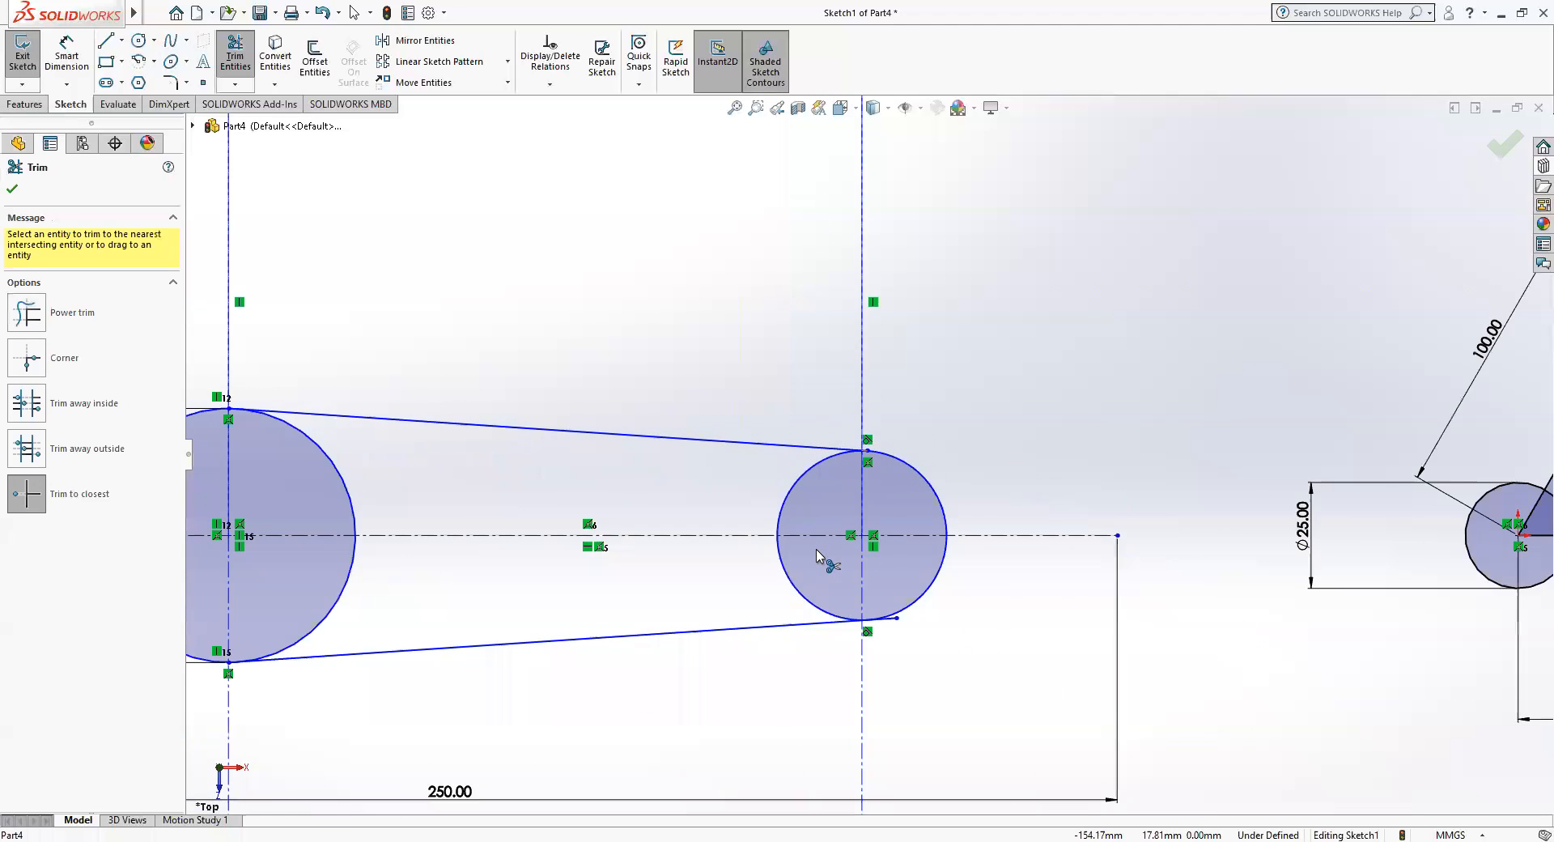
scroll(866, 535, "down", 12)
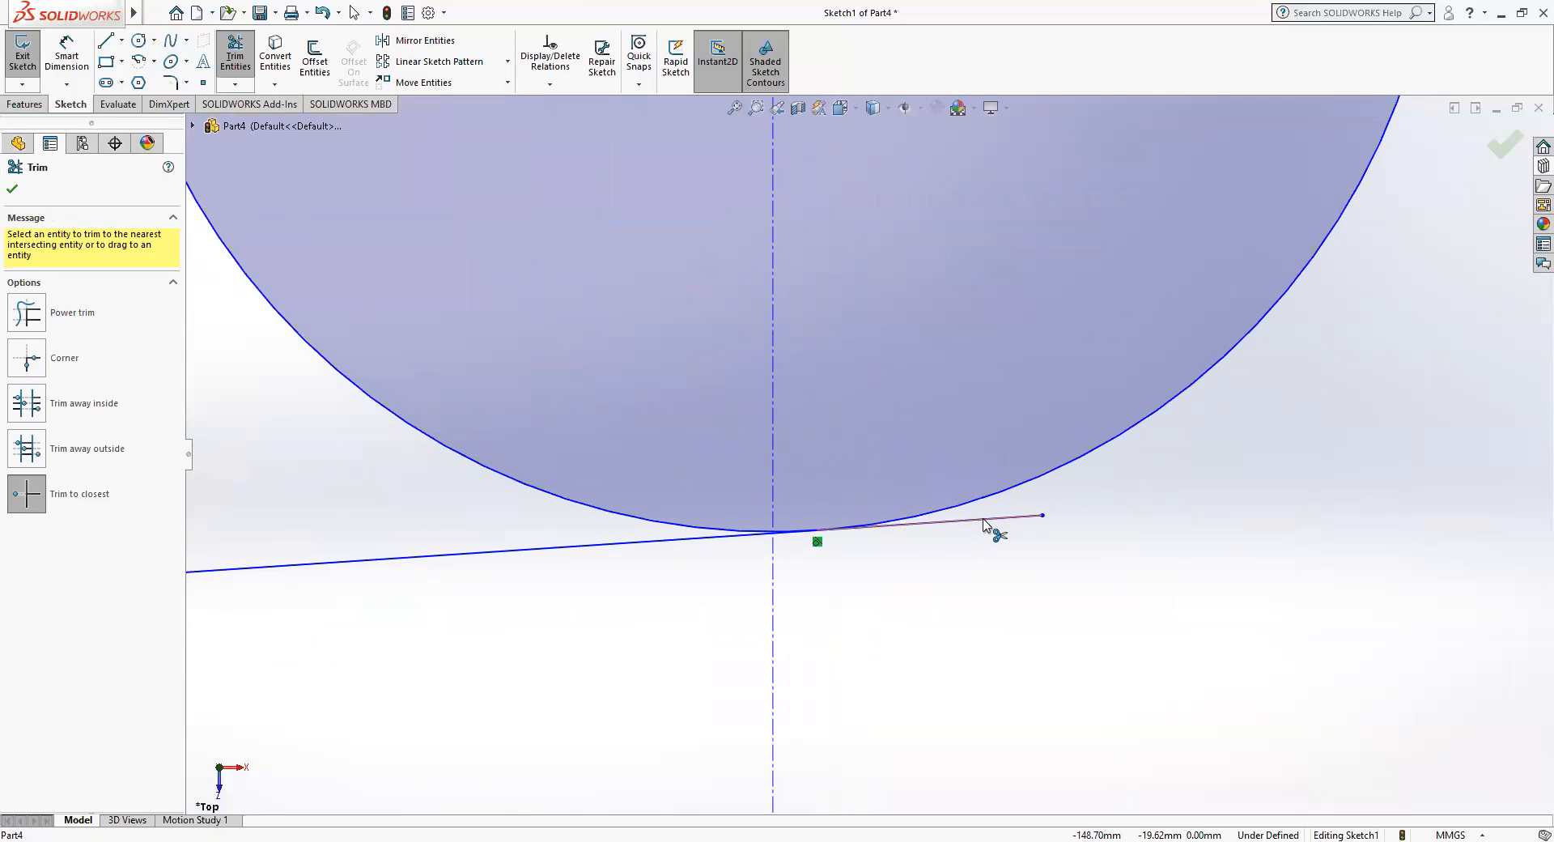
left_click(984, 525)
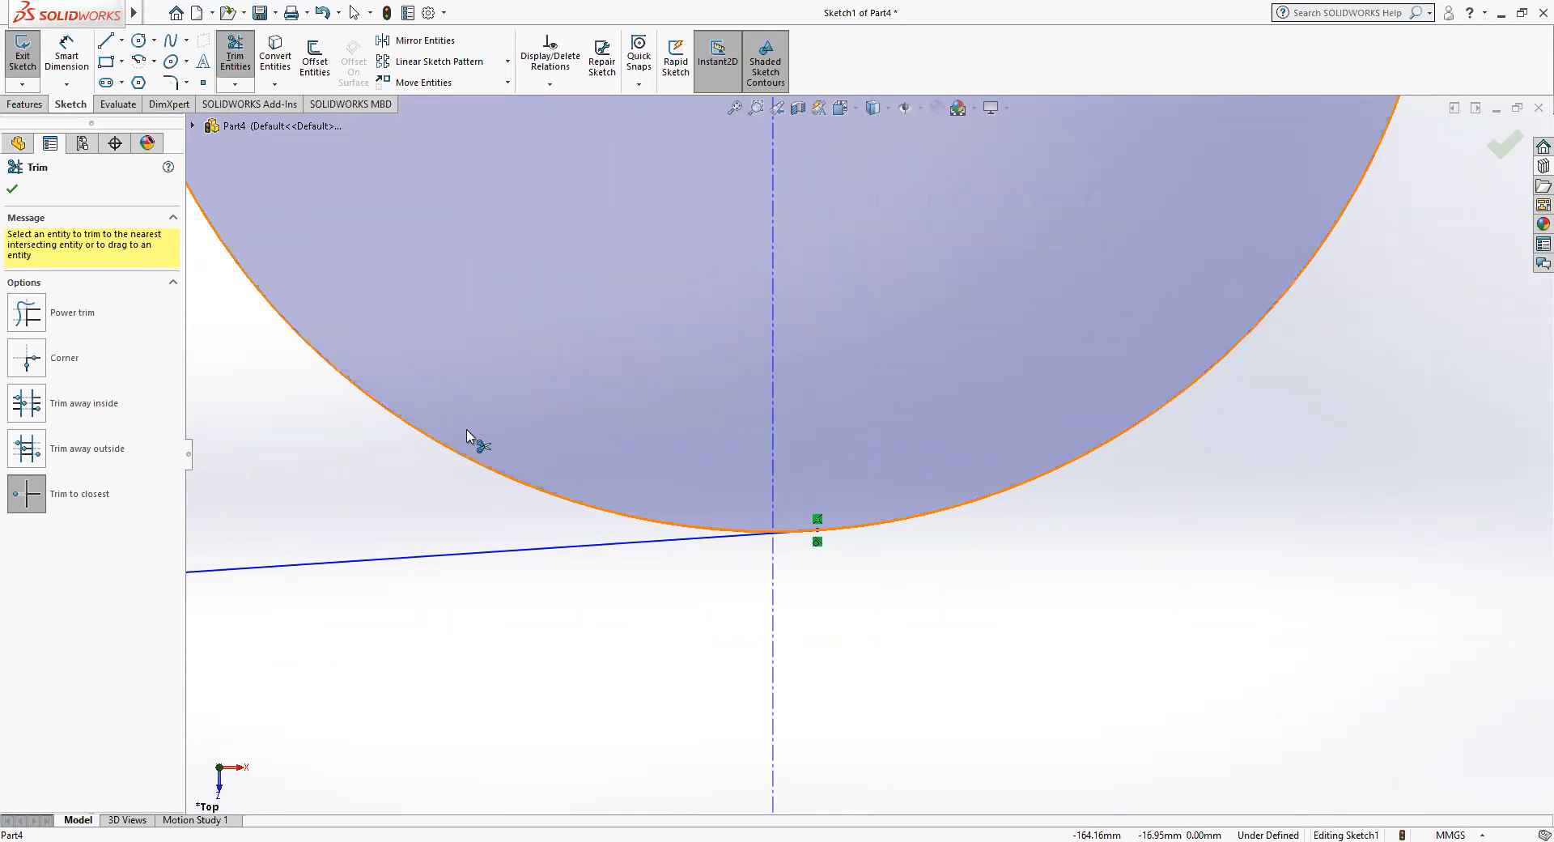
scroll(467, 431, "up", 10)
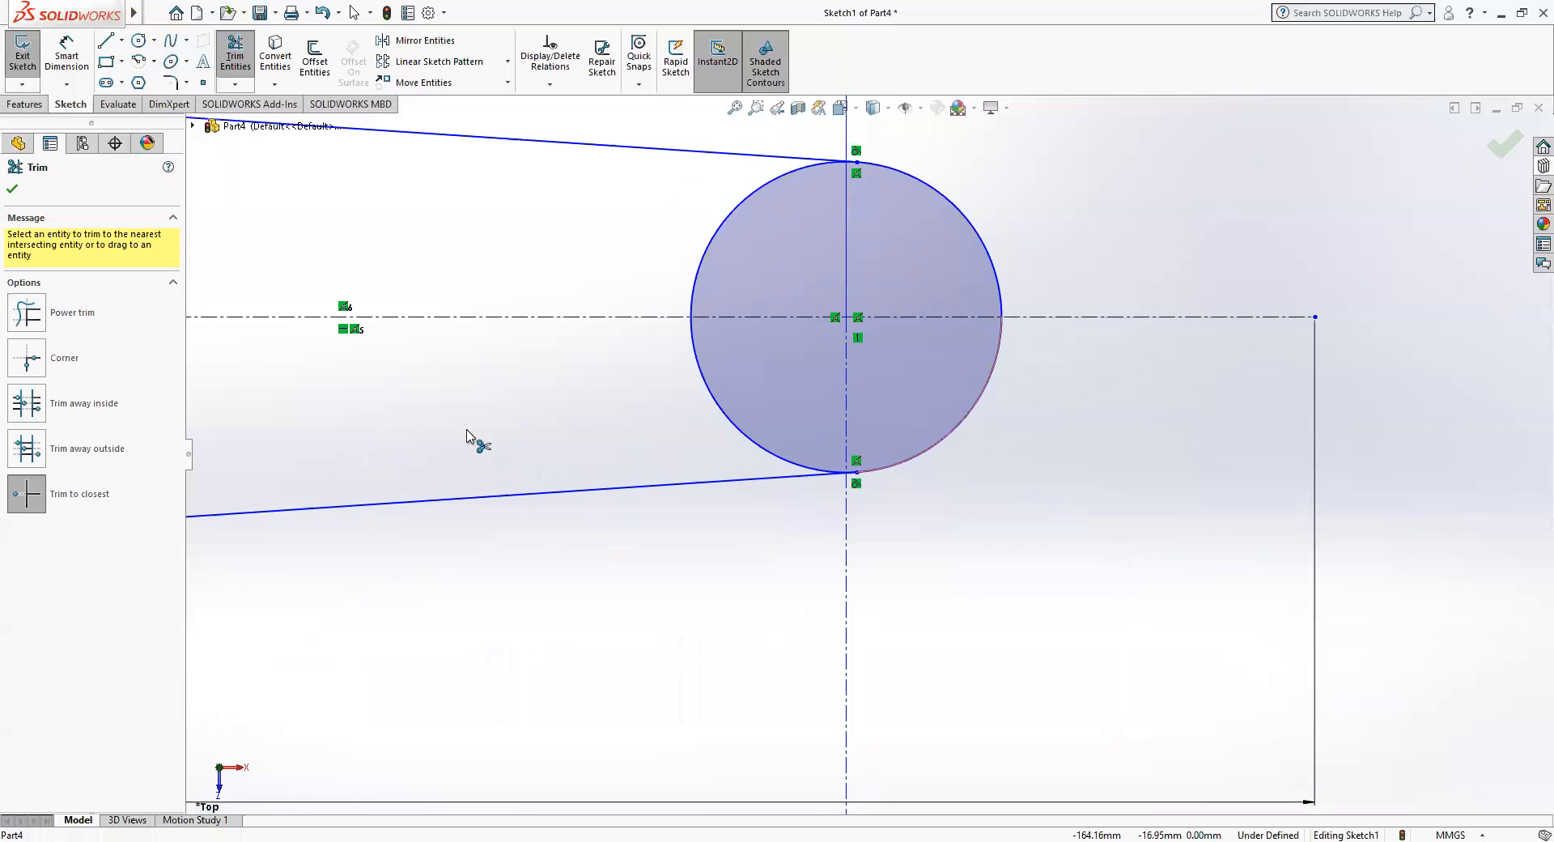
scroll(468, 437, "up", 5)
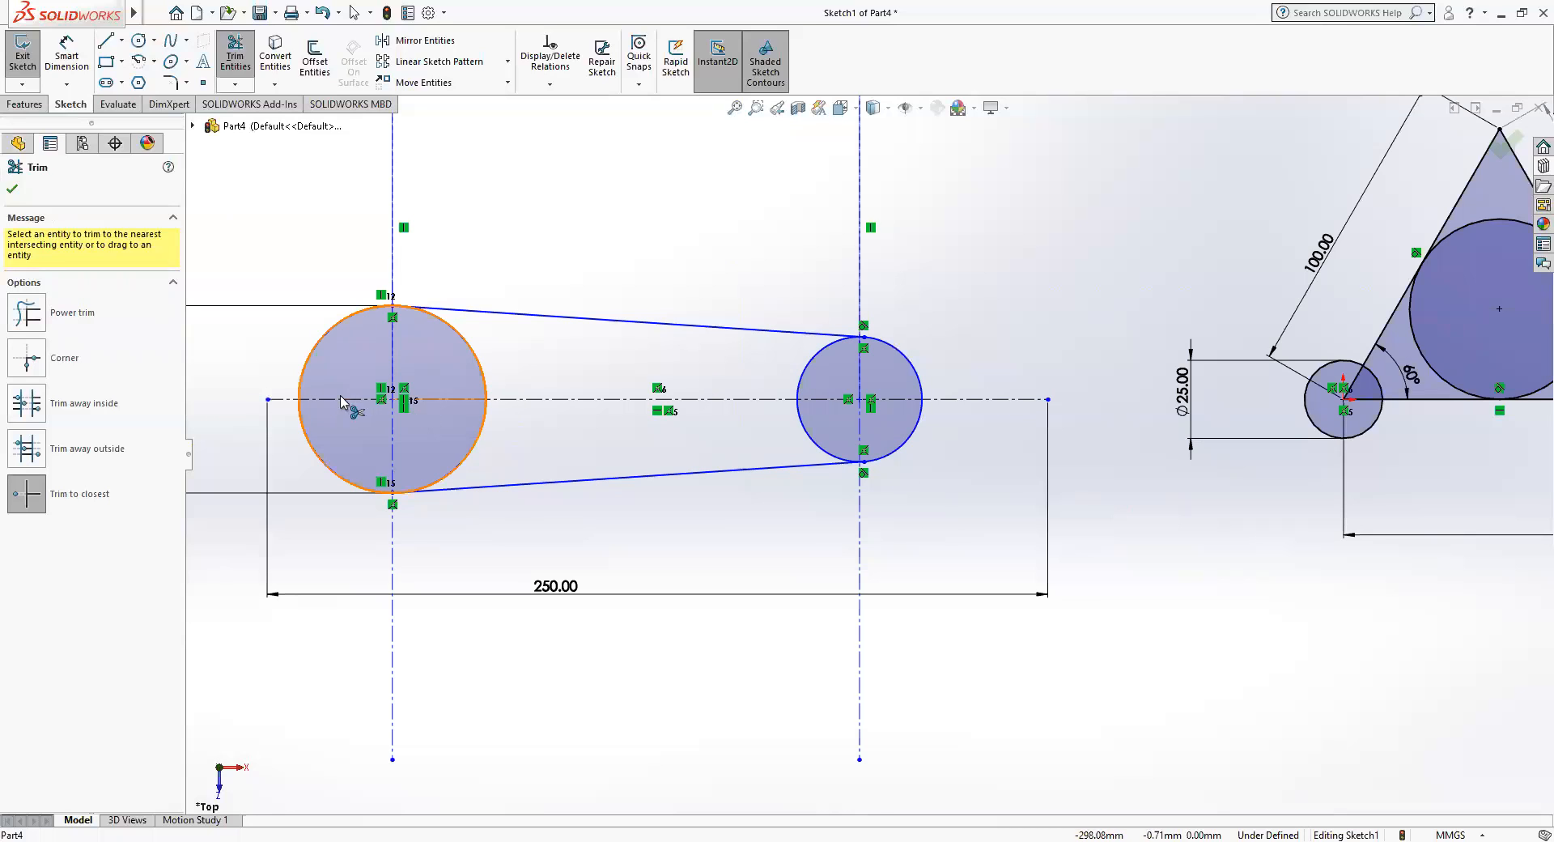
Trim away the inner arcs of both circles between the tangent lines, leaving only the outer outline.
mouse_move(414, 464)
left_mouse_down()
mouse_move(490, 418)
mouse_move(566, 419)
left_mouse_up()
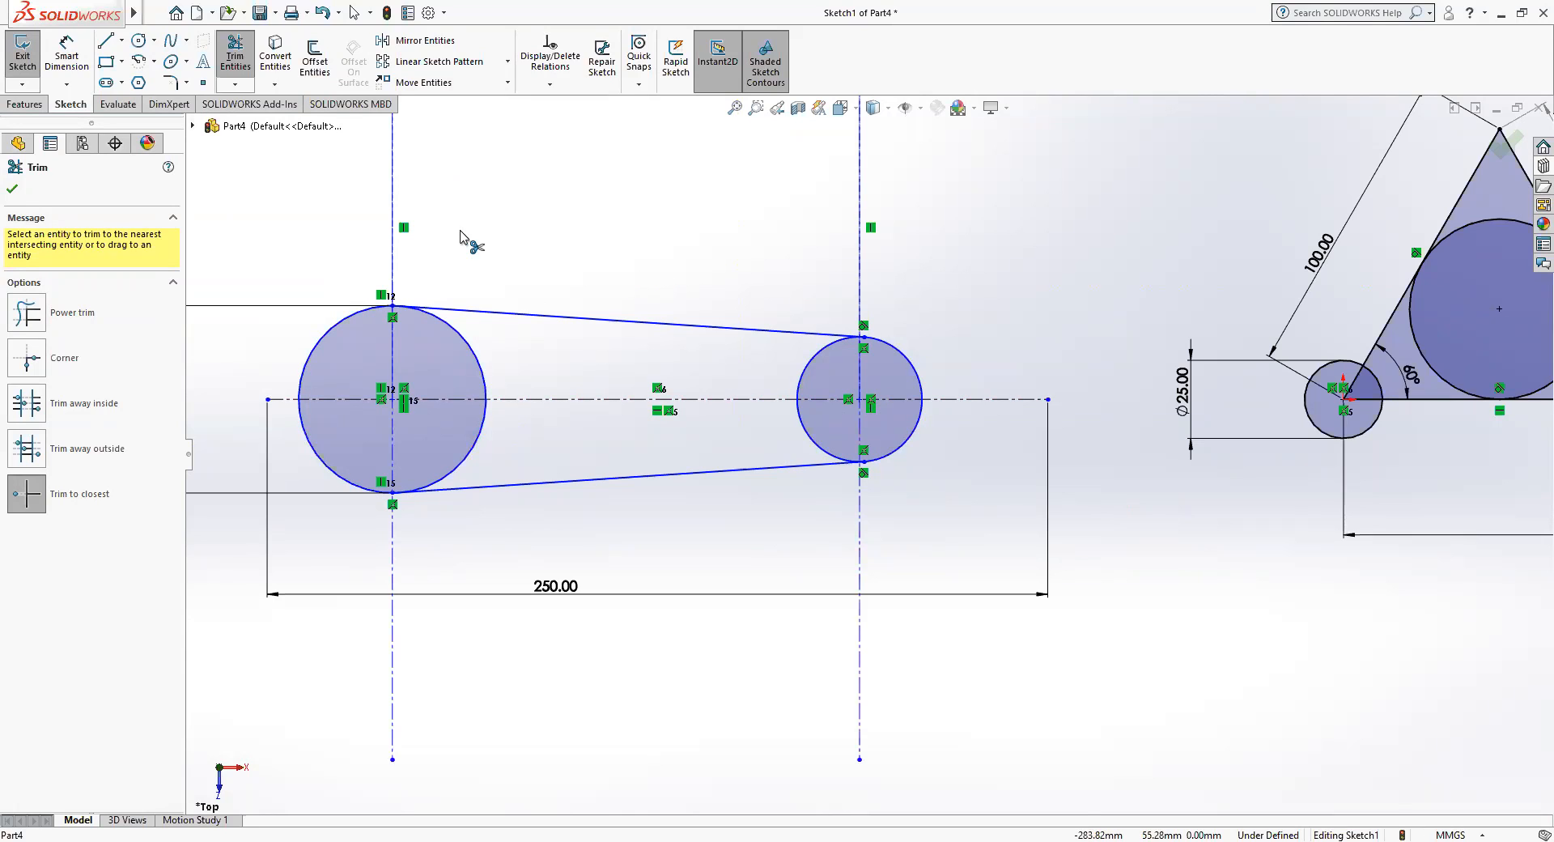
left_click(475, 362)
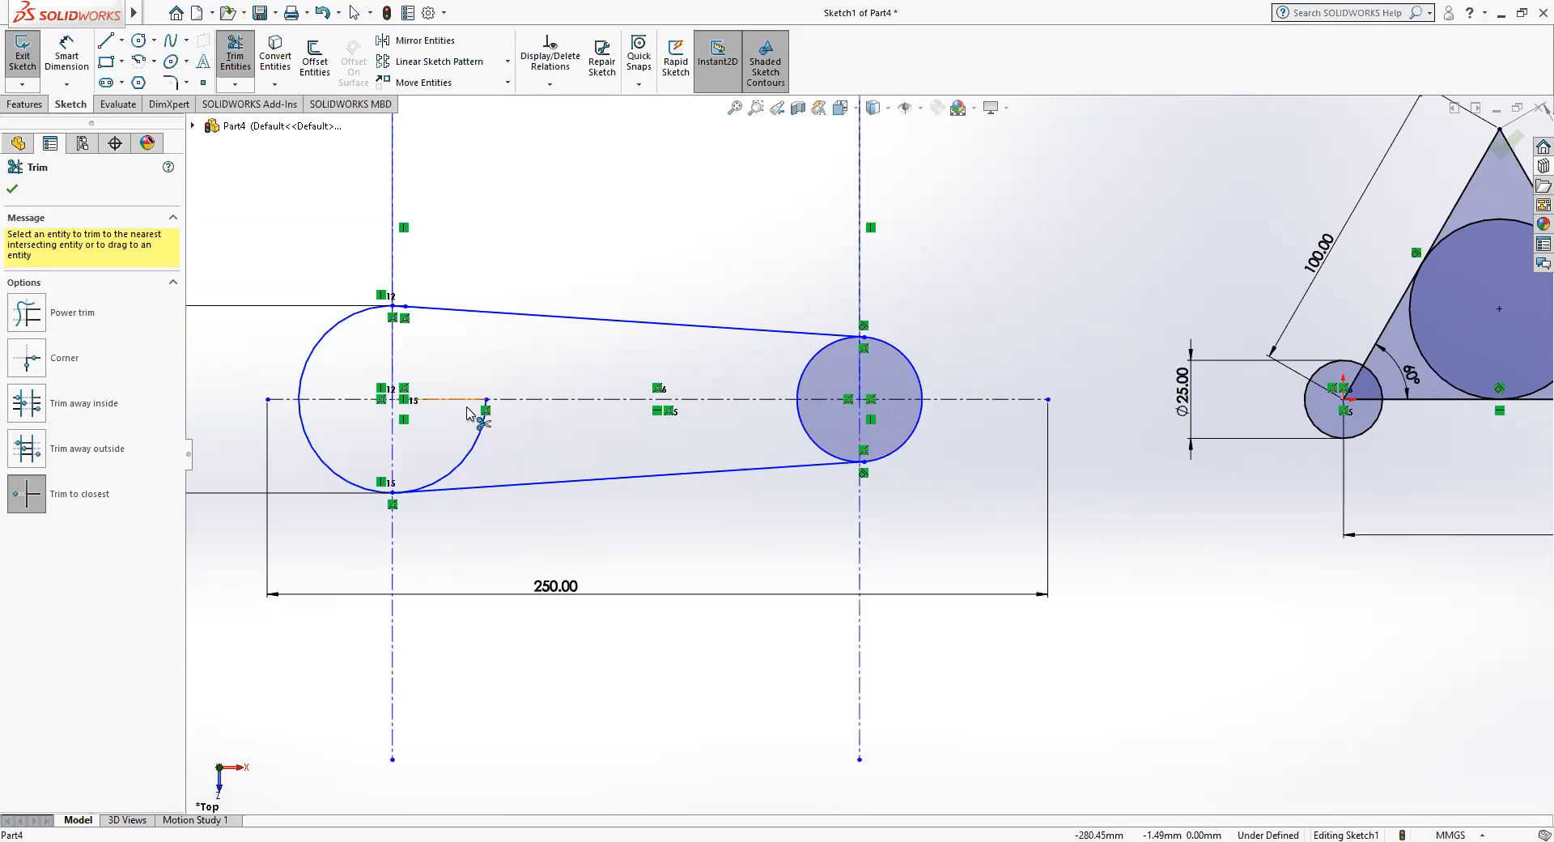
left_click(460, 465)
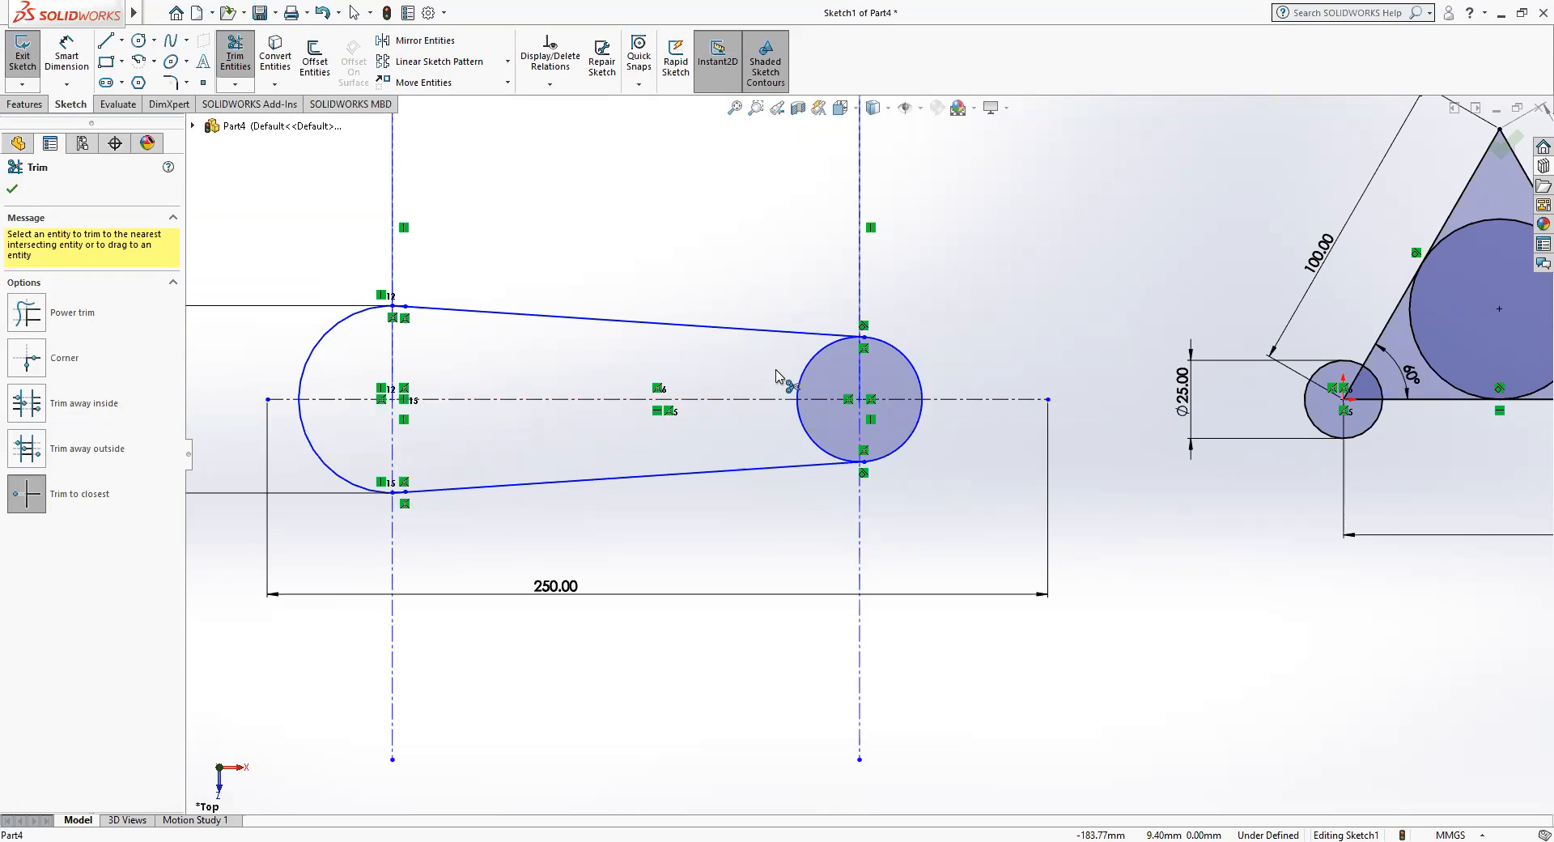
left_click(804, 372)
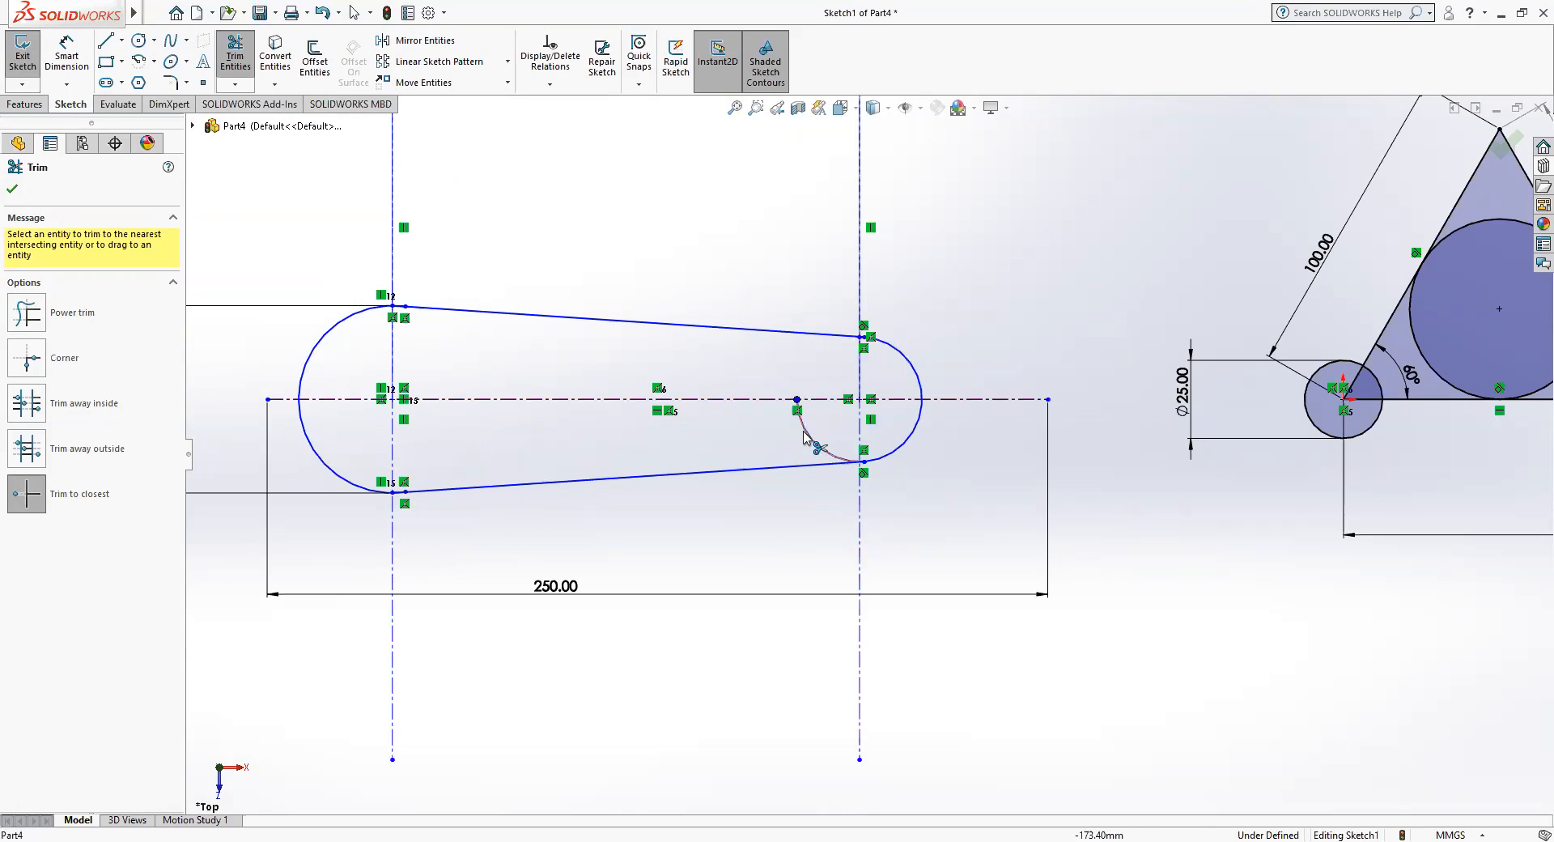
left_click(812, 437)
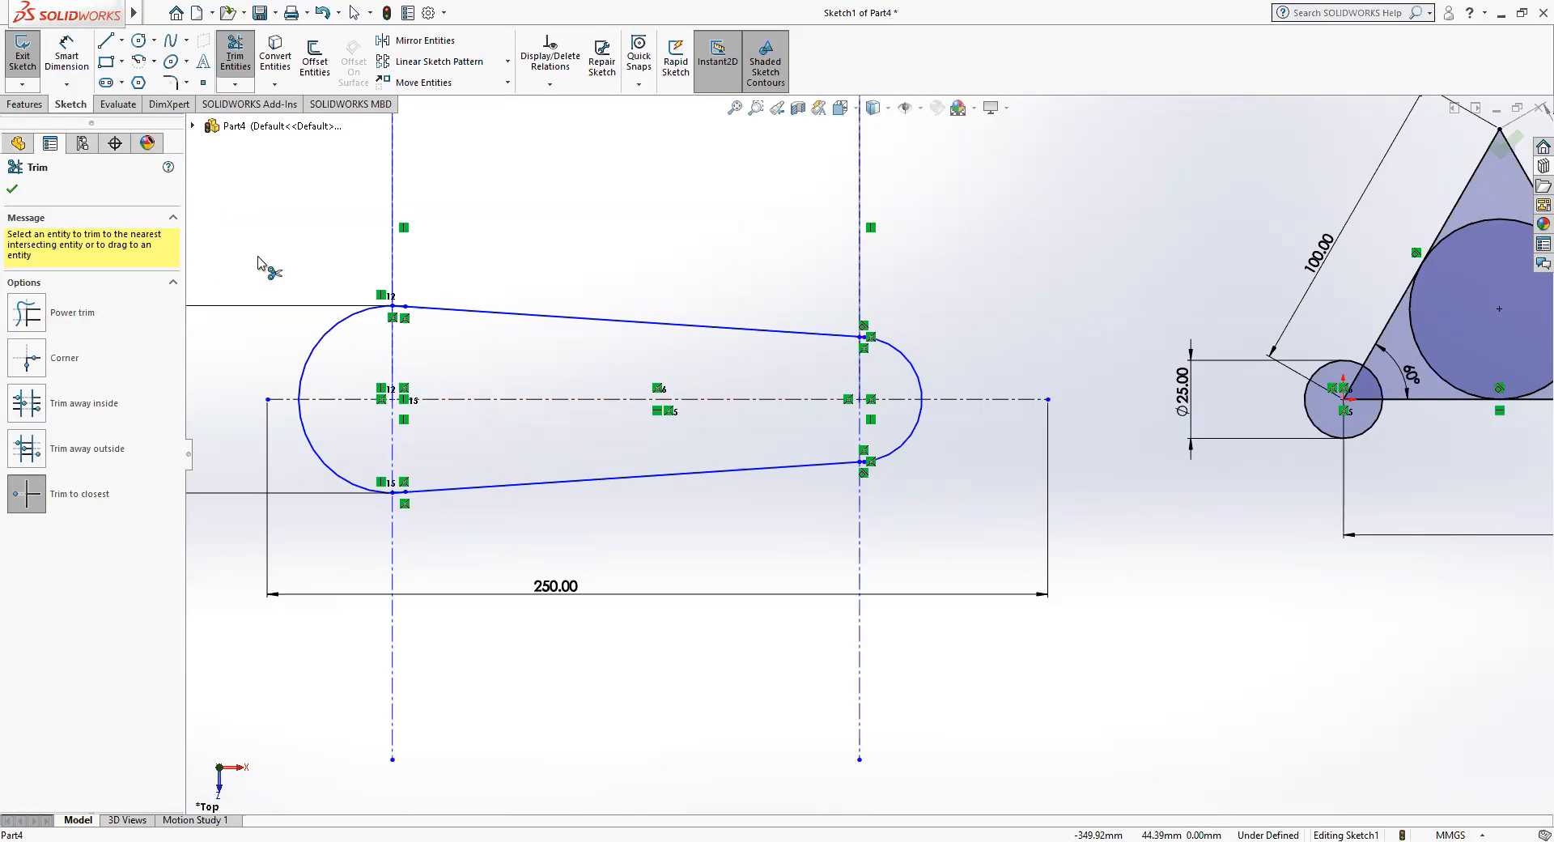
Try Power trim across the centerline portions outside the tapered outline, and undo the trims.
left_click(27, 314)
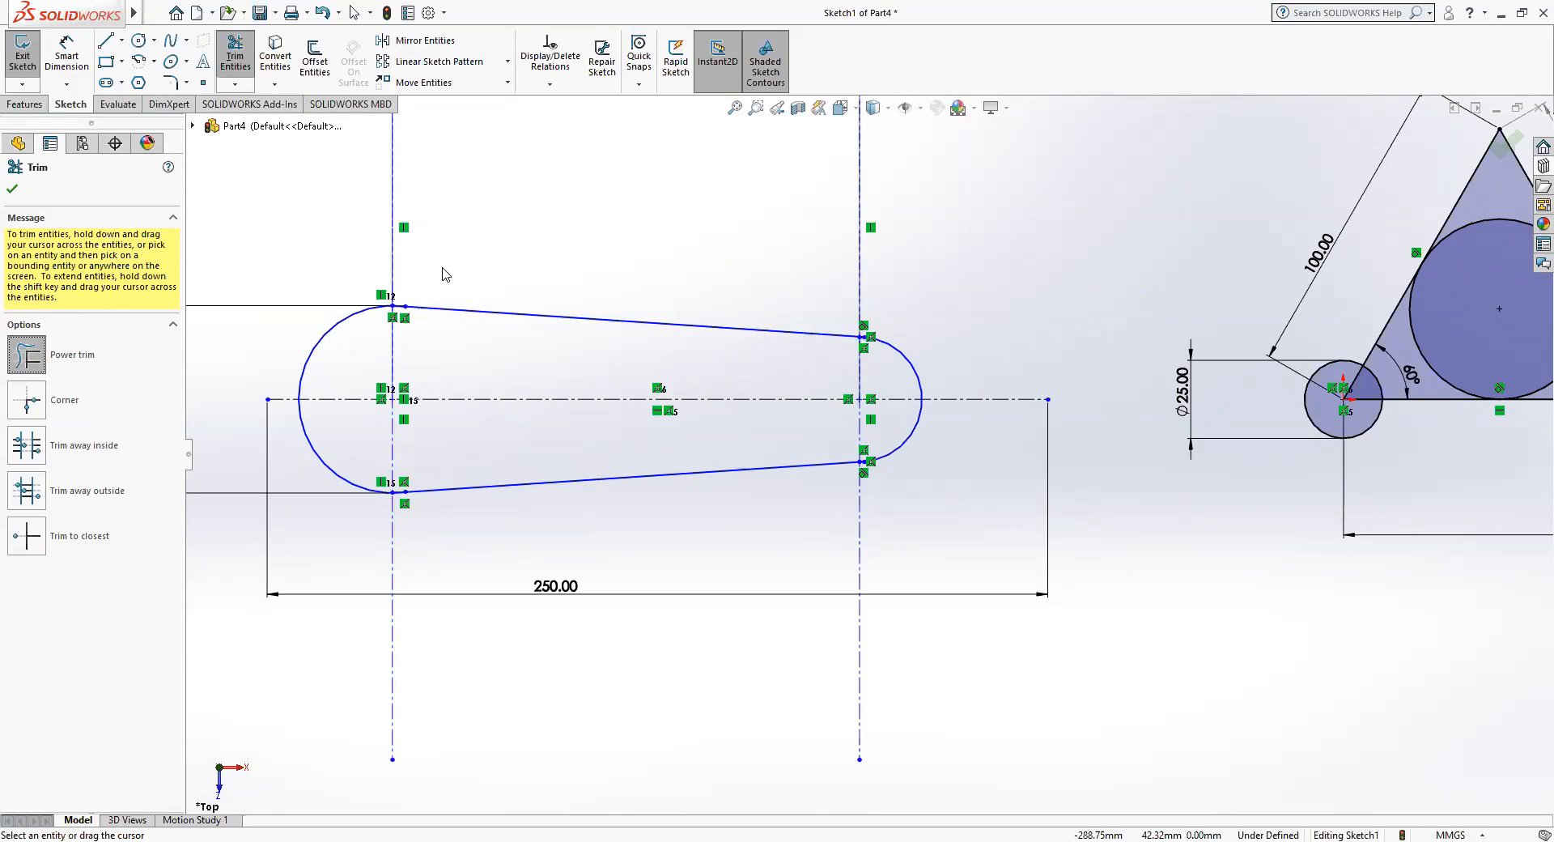
mouse_move(434, 267)
left_mouse_down()
mouse_move(374, 266)
mouse_move(236, 319)
mouse_move(219, 506)
mouse_move(271, 378)
mouse_move(299, 477)
mouse_move(389, 569)
mouse_move(732, 563)
mouse_move(867, 530)
mouse_move(900, 503)
mouse_move(952, 394)
left_mouse_up()
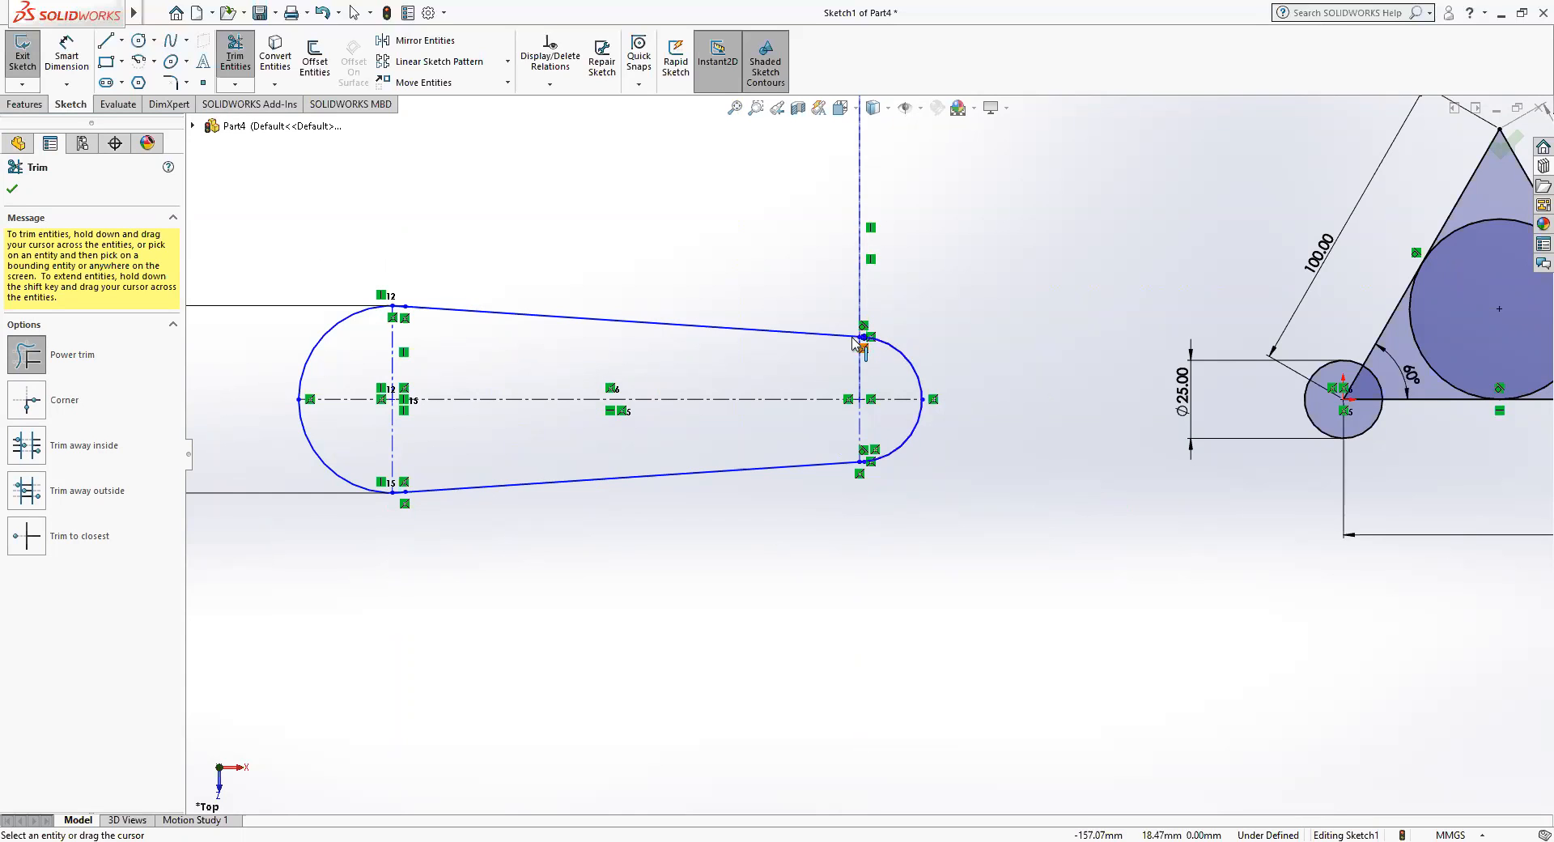
left_click(323, 13)
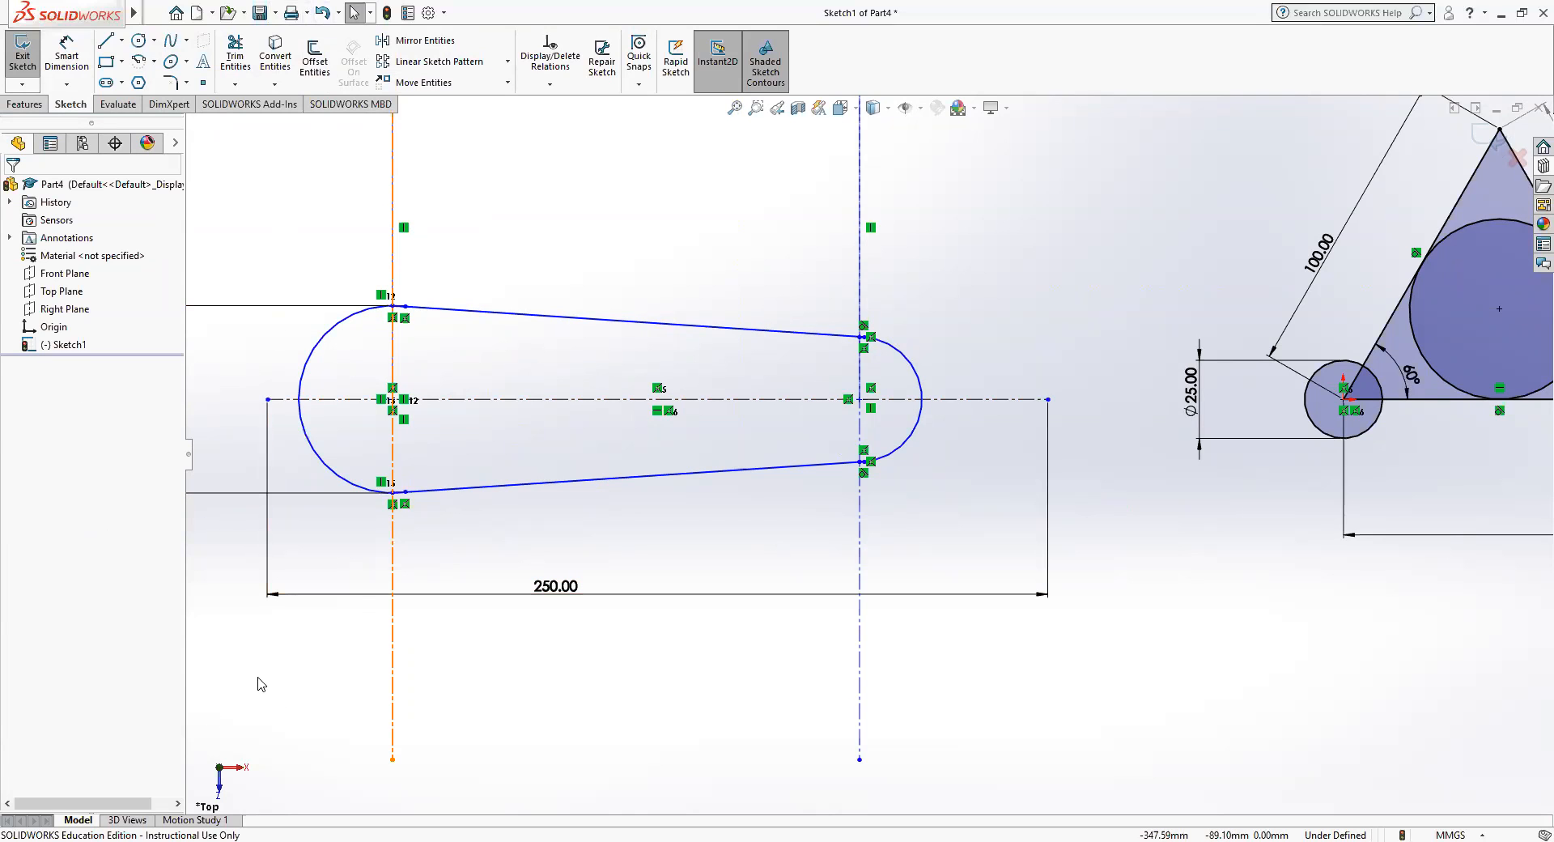
Move the 60 mm diameter dimension closer to the large arc.
middle_click_drag(242, 684, 429, 674, "ctrl")
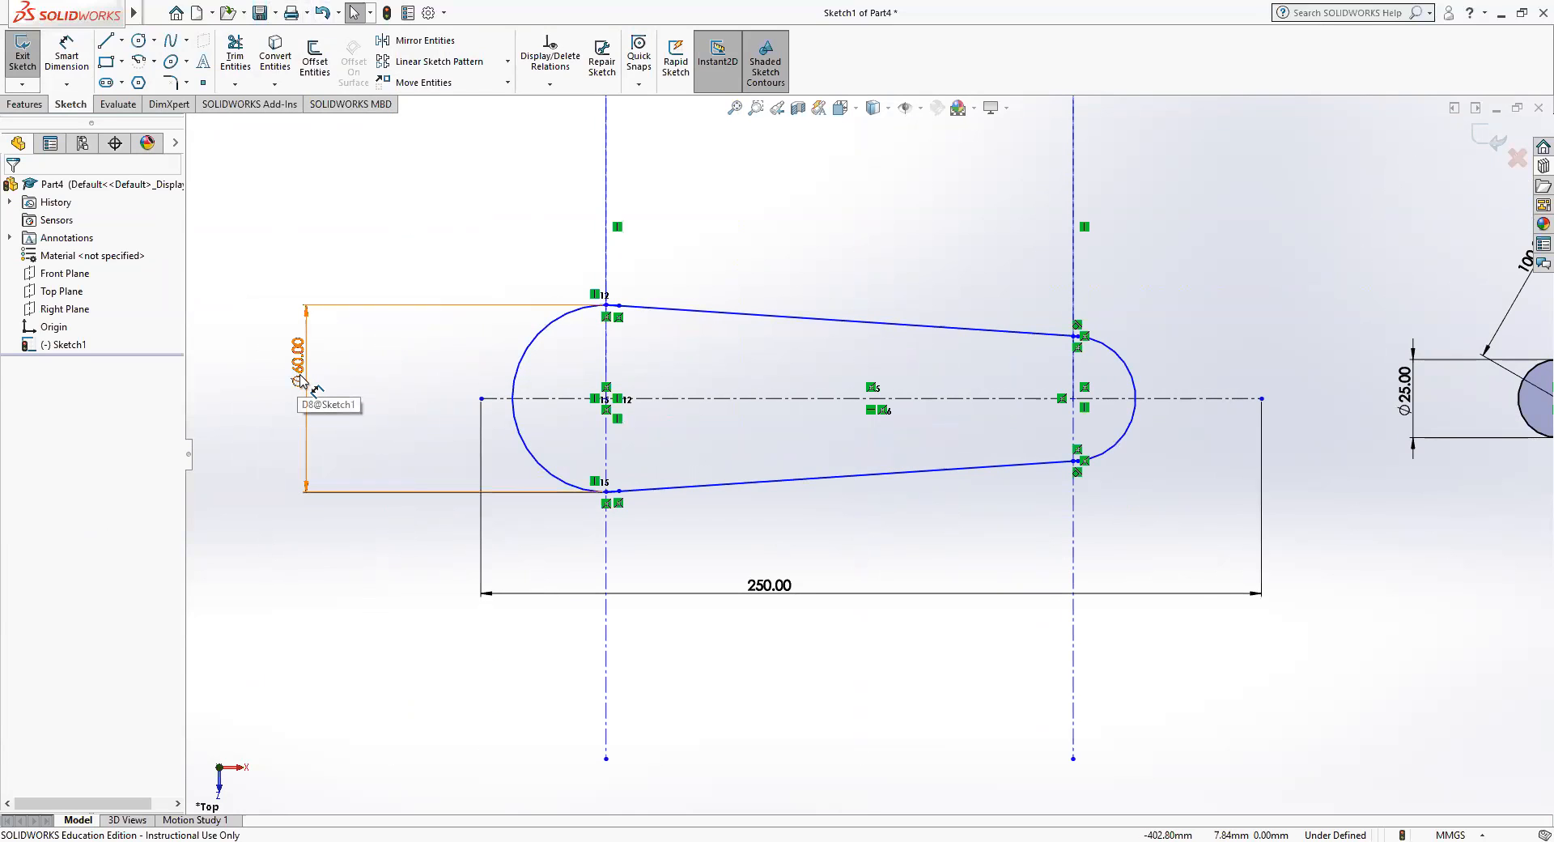
left_click_drag(310, 388, 444, 392)
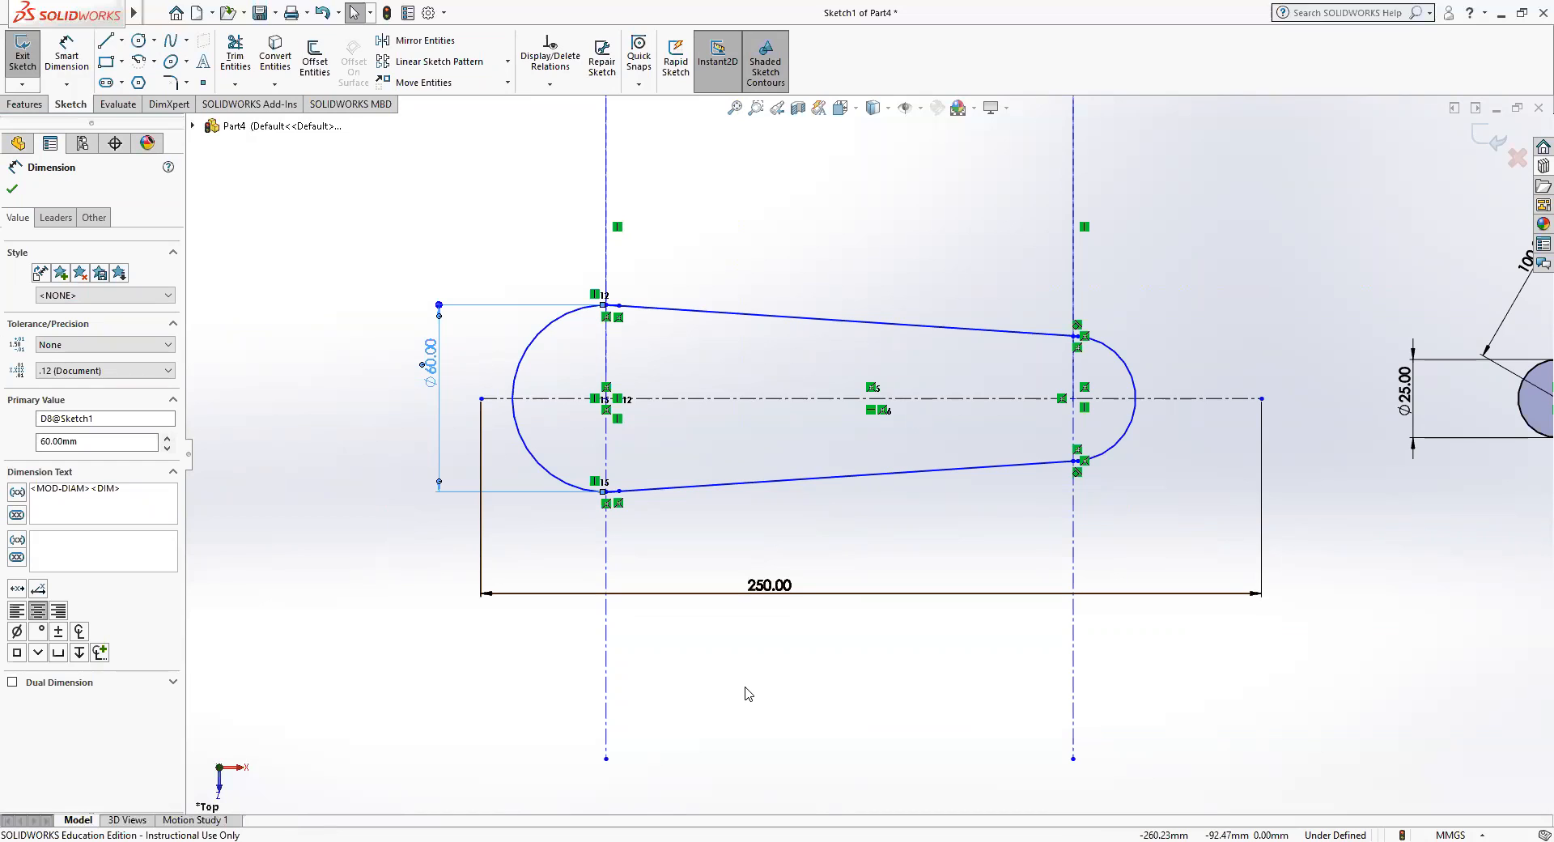
Try Power trim on the lower half of the large arc and undo it.
left_click(243, 53)
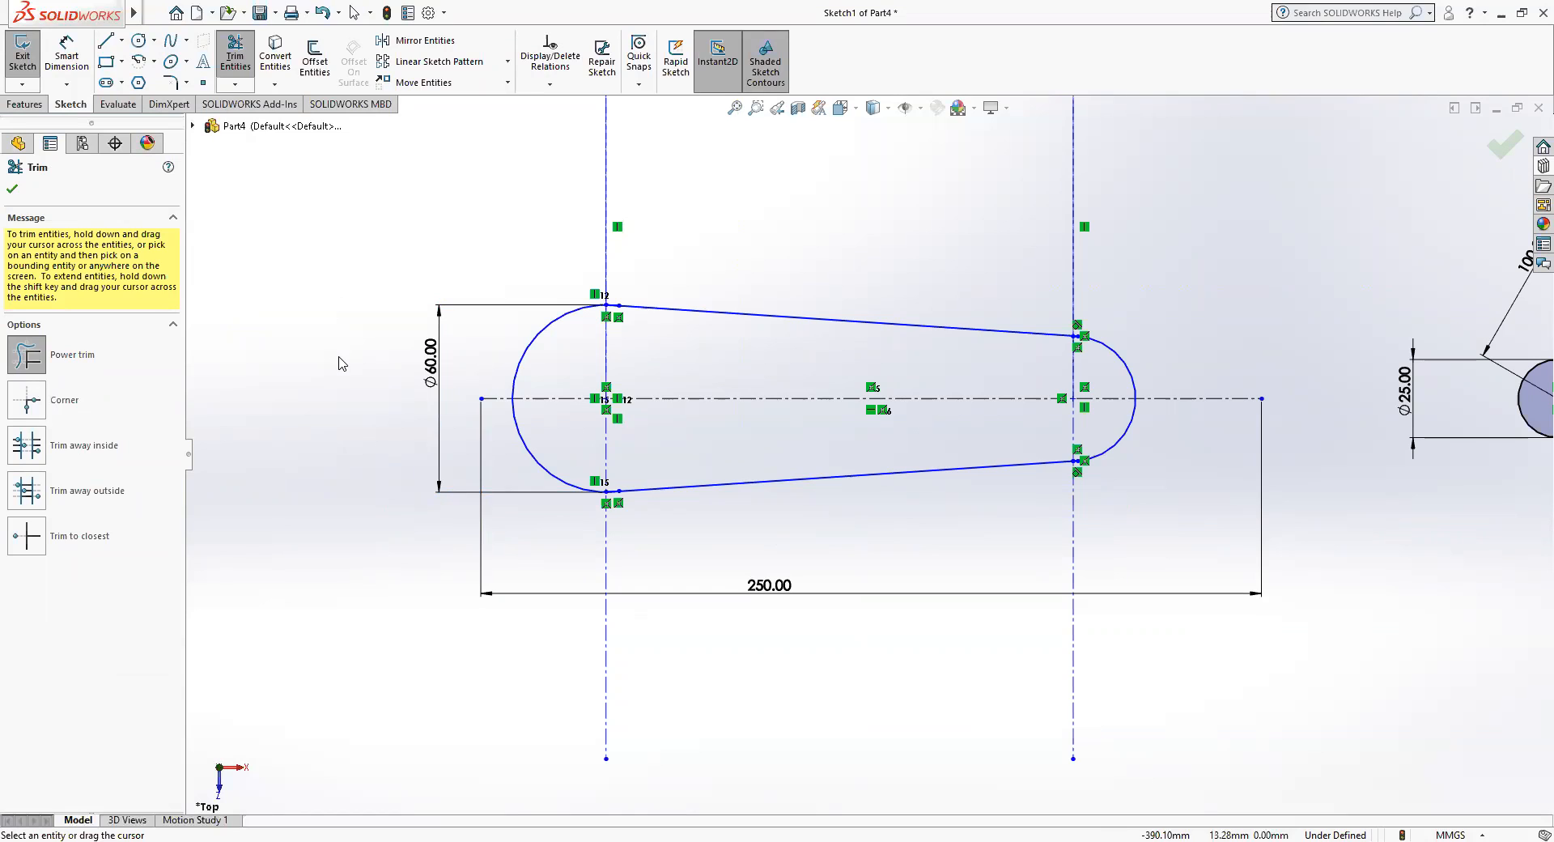
left_click_drag(336, 455, 466, 455)
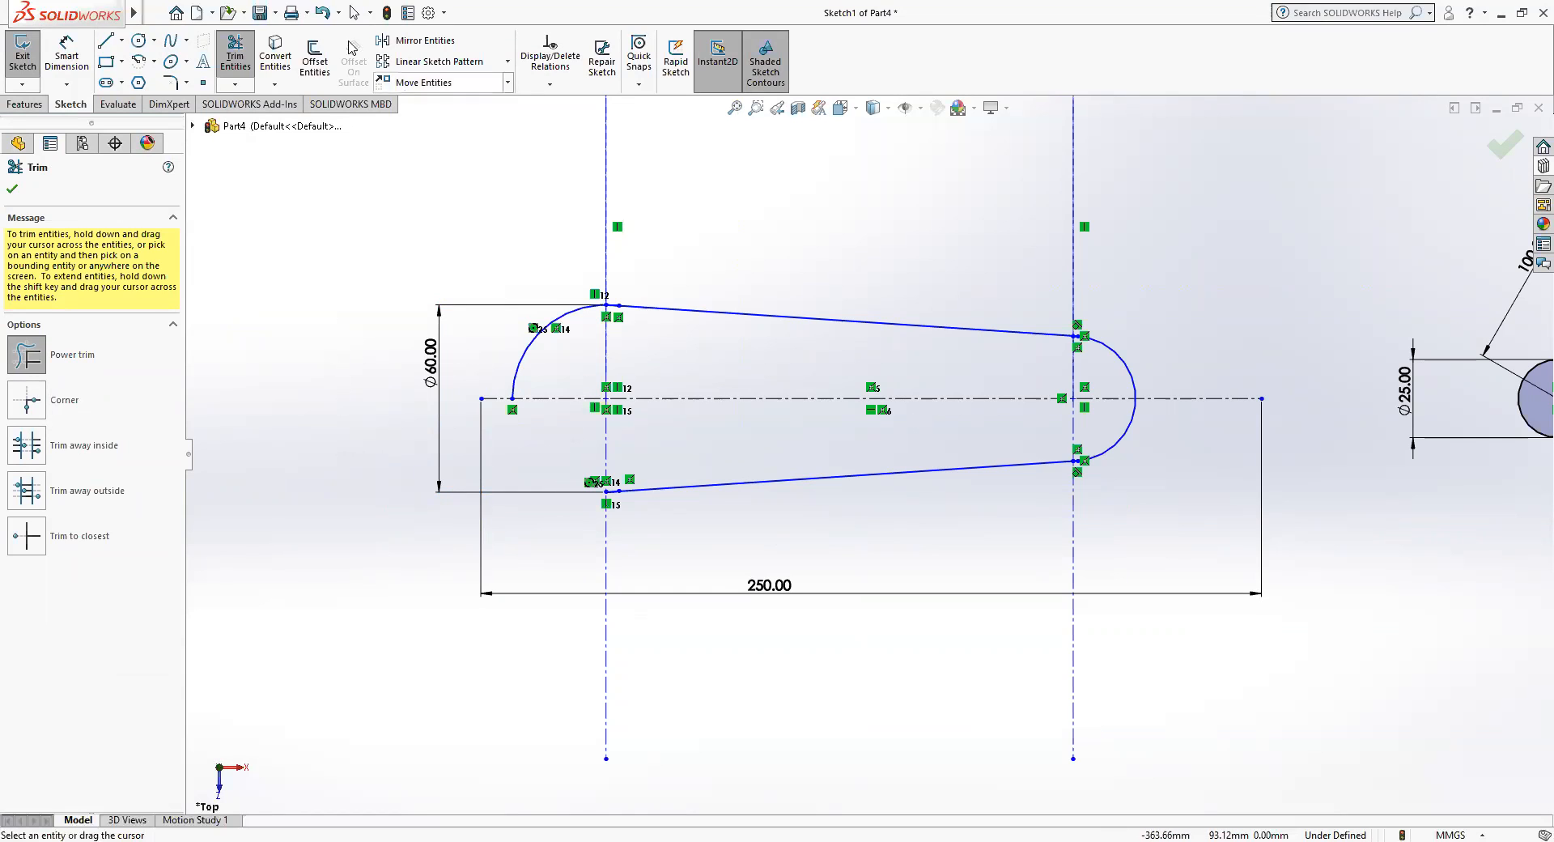
left_click(323, 14)
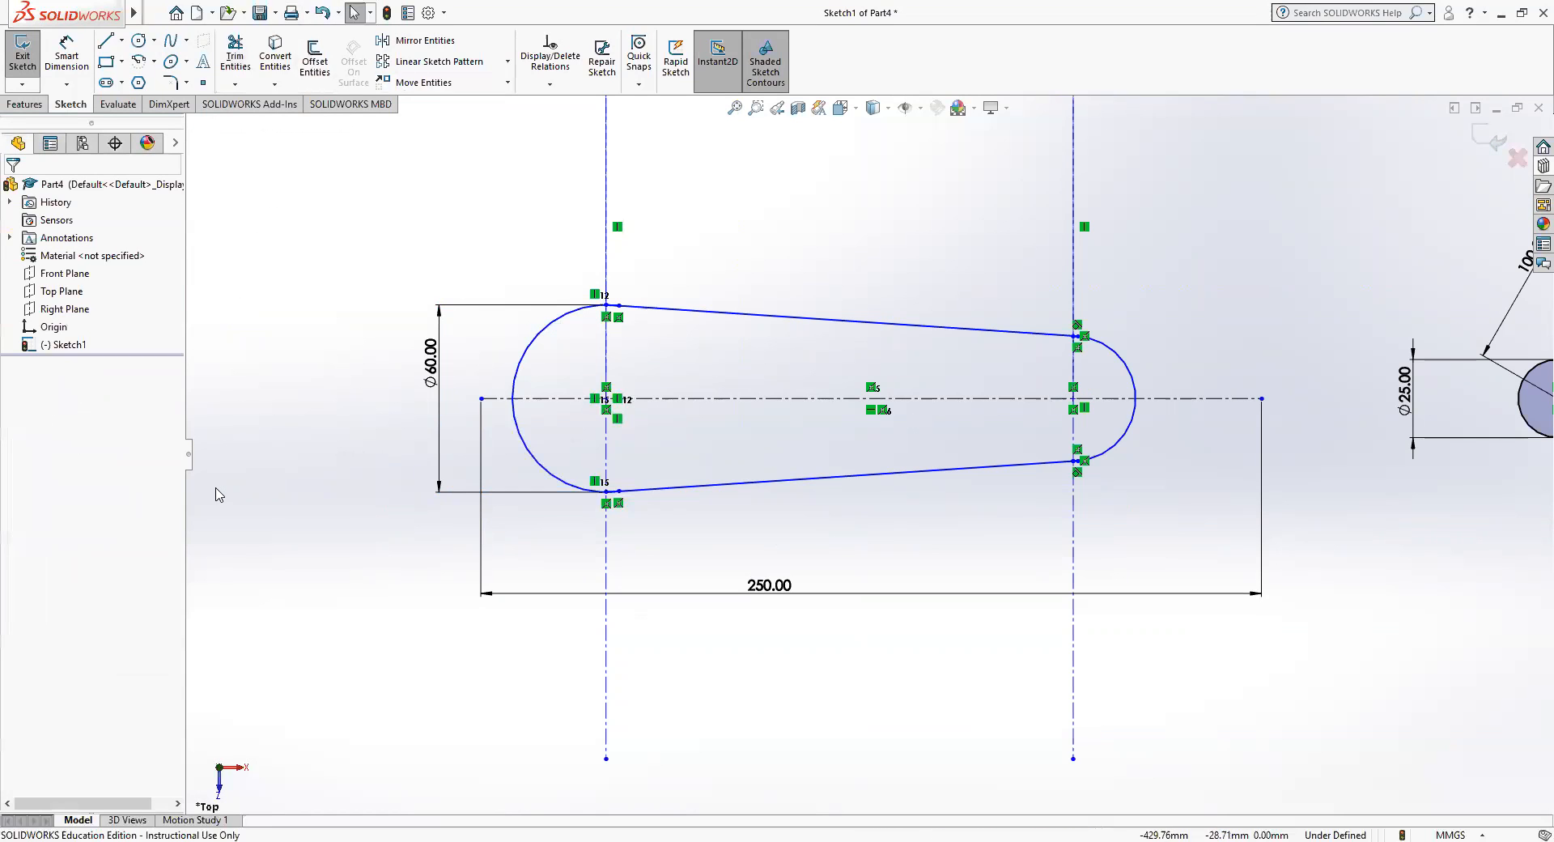
Beside the large arc of the tapered outline, sketch a vertical line connected to a horizontal line about 56 mm long.
mouse_move(261, 424)
middle_mouse_down("ctrl")
mouse_move(412, 412)
mouse_move(659, 479)
middle_mouse_up("ctrl")
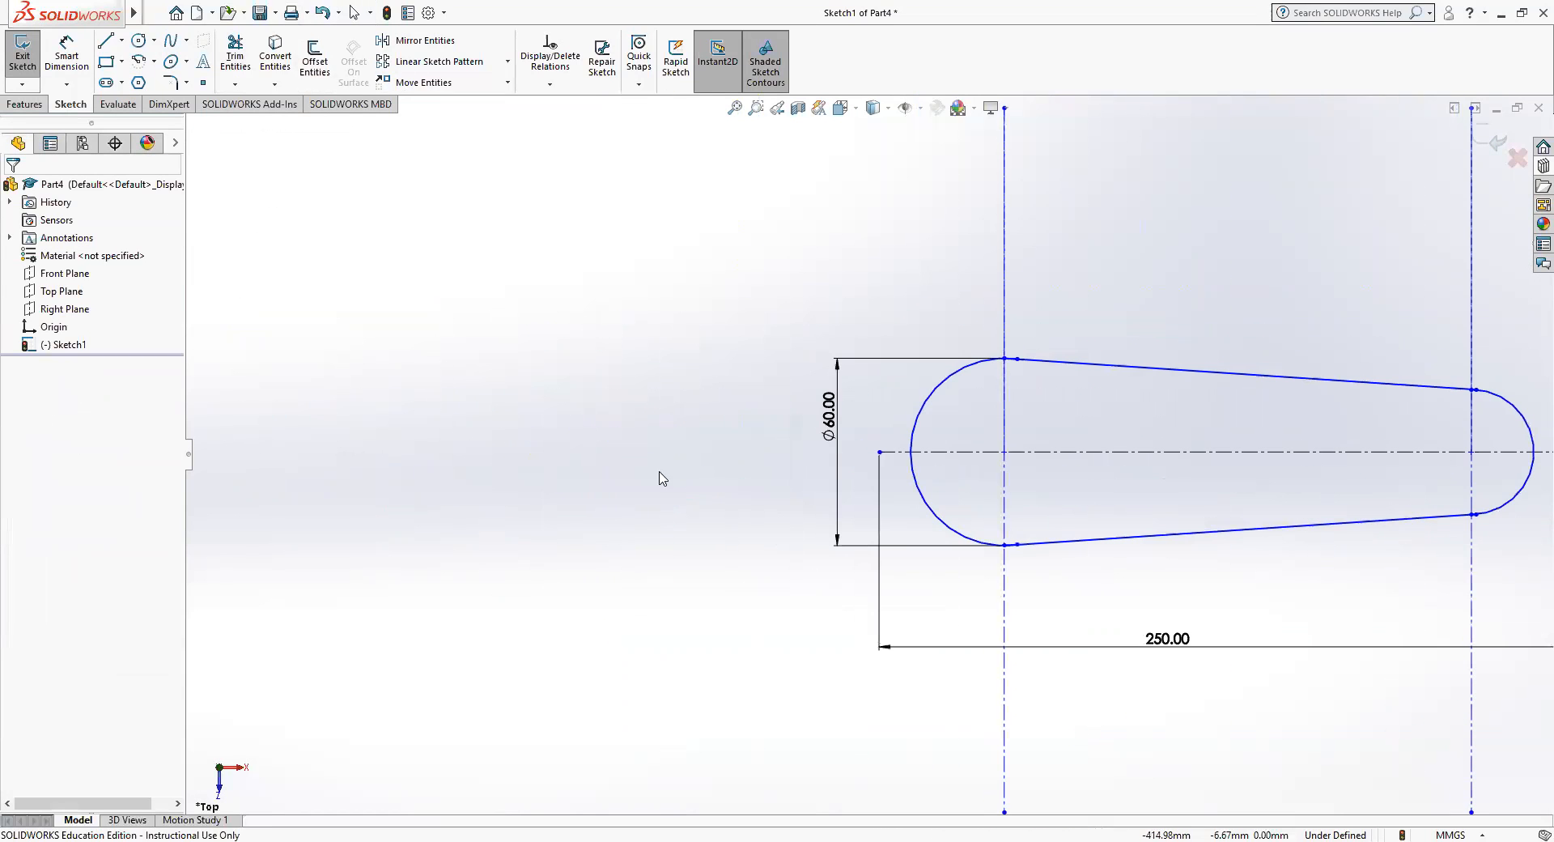
left_click(105, 40)
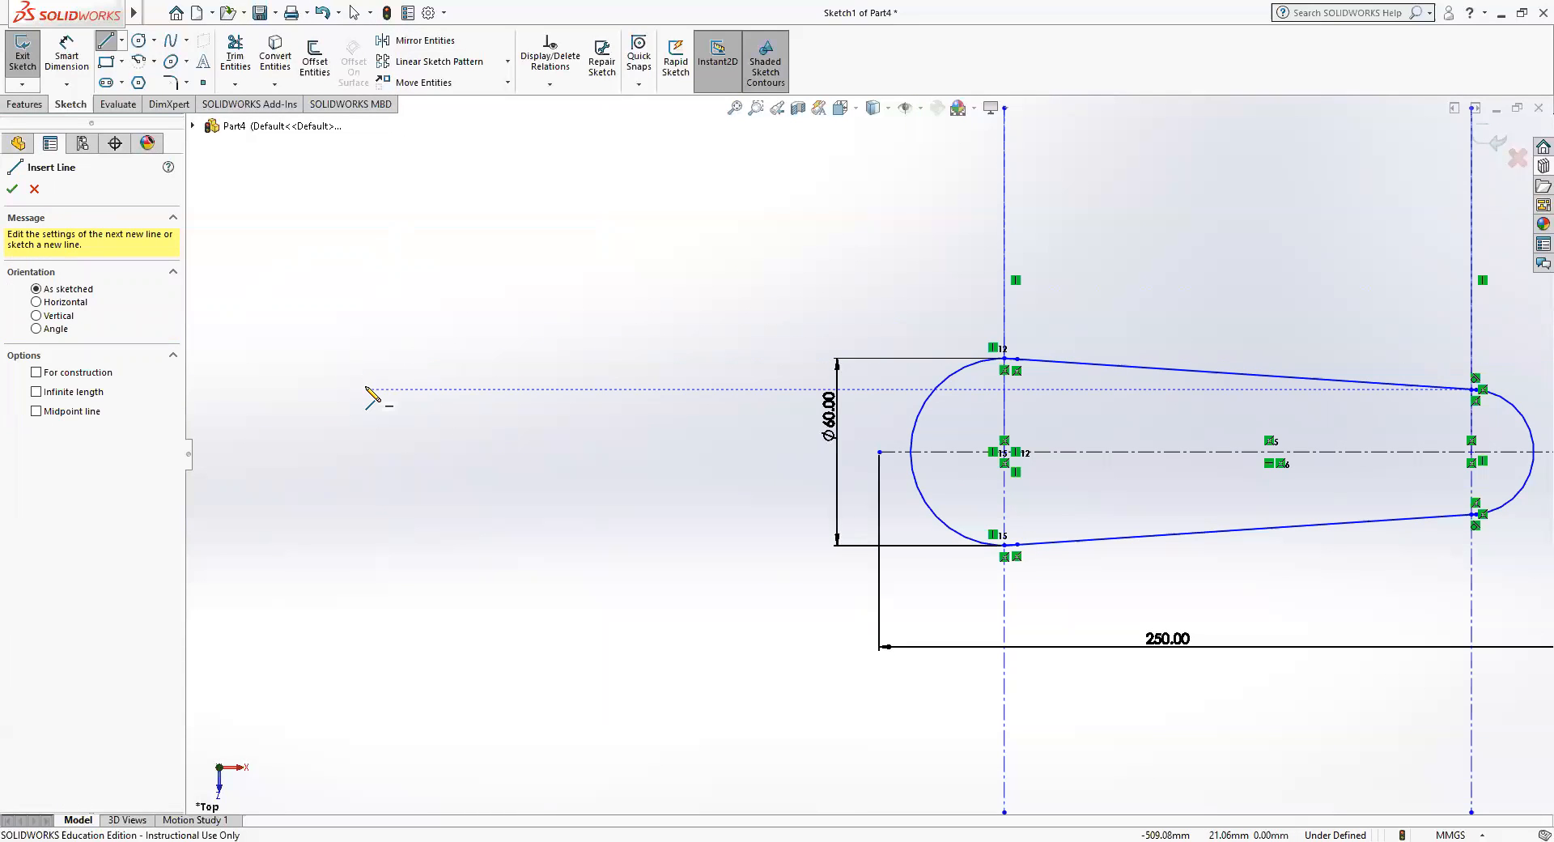
mouse_move(367, 389)
left_mouse_down()
mouse_move(367, 575)
mouse_move(541, 575)
left_mouse_up()
left_click(541, 575)
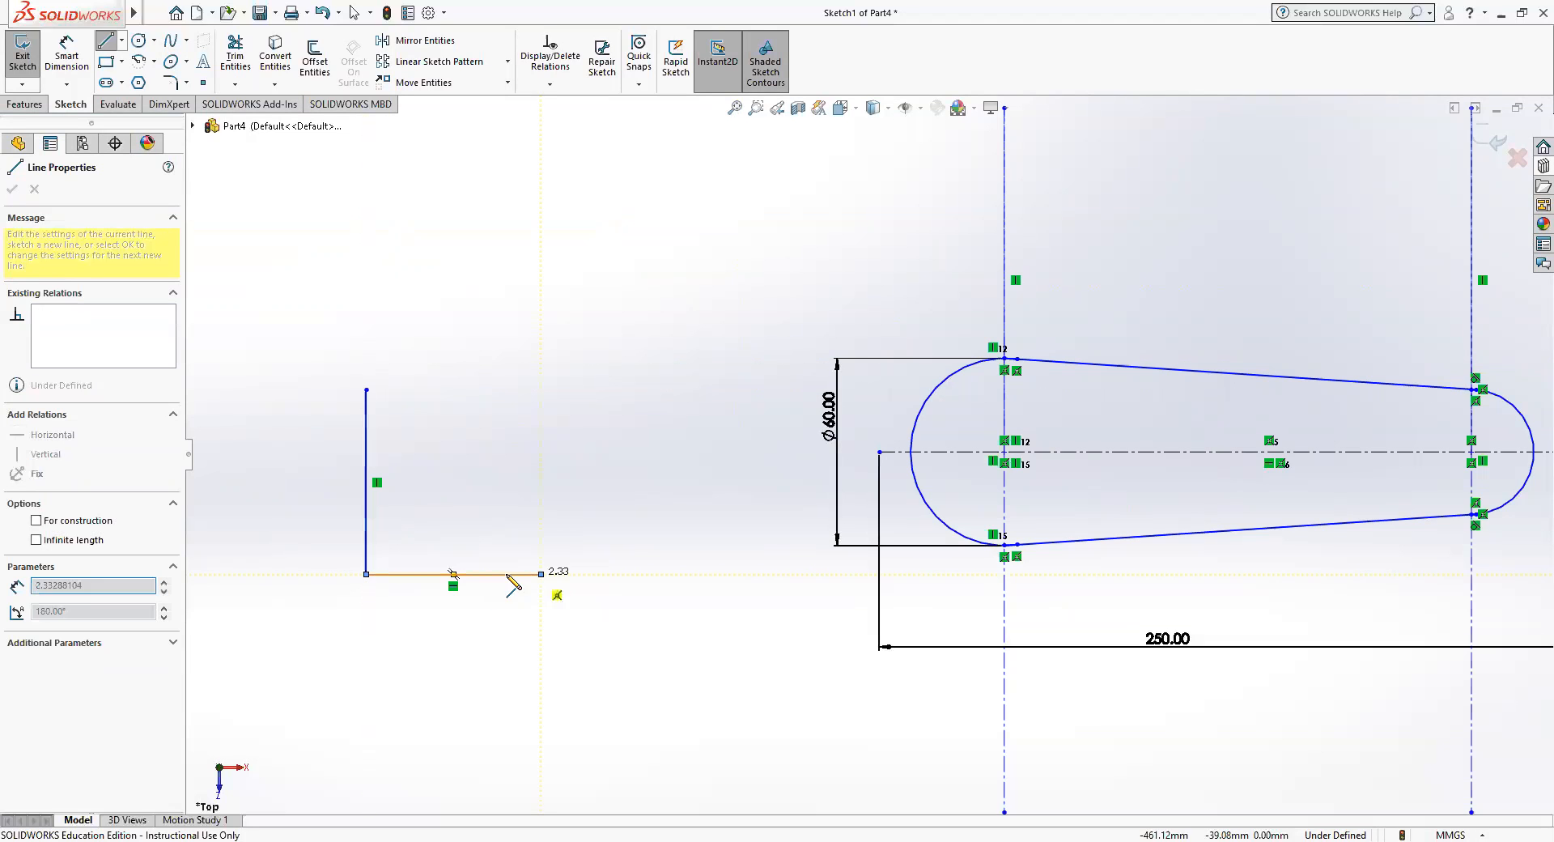
Sketch a vertical line up from the horizontal line's free end and another running down past that end.
left_click(541, 463)
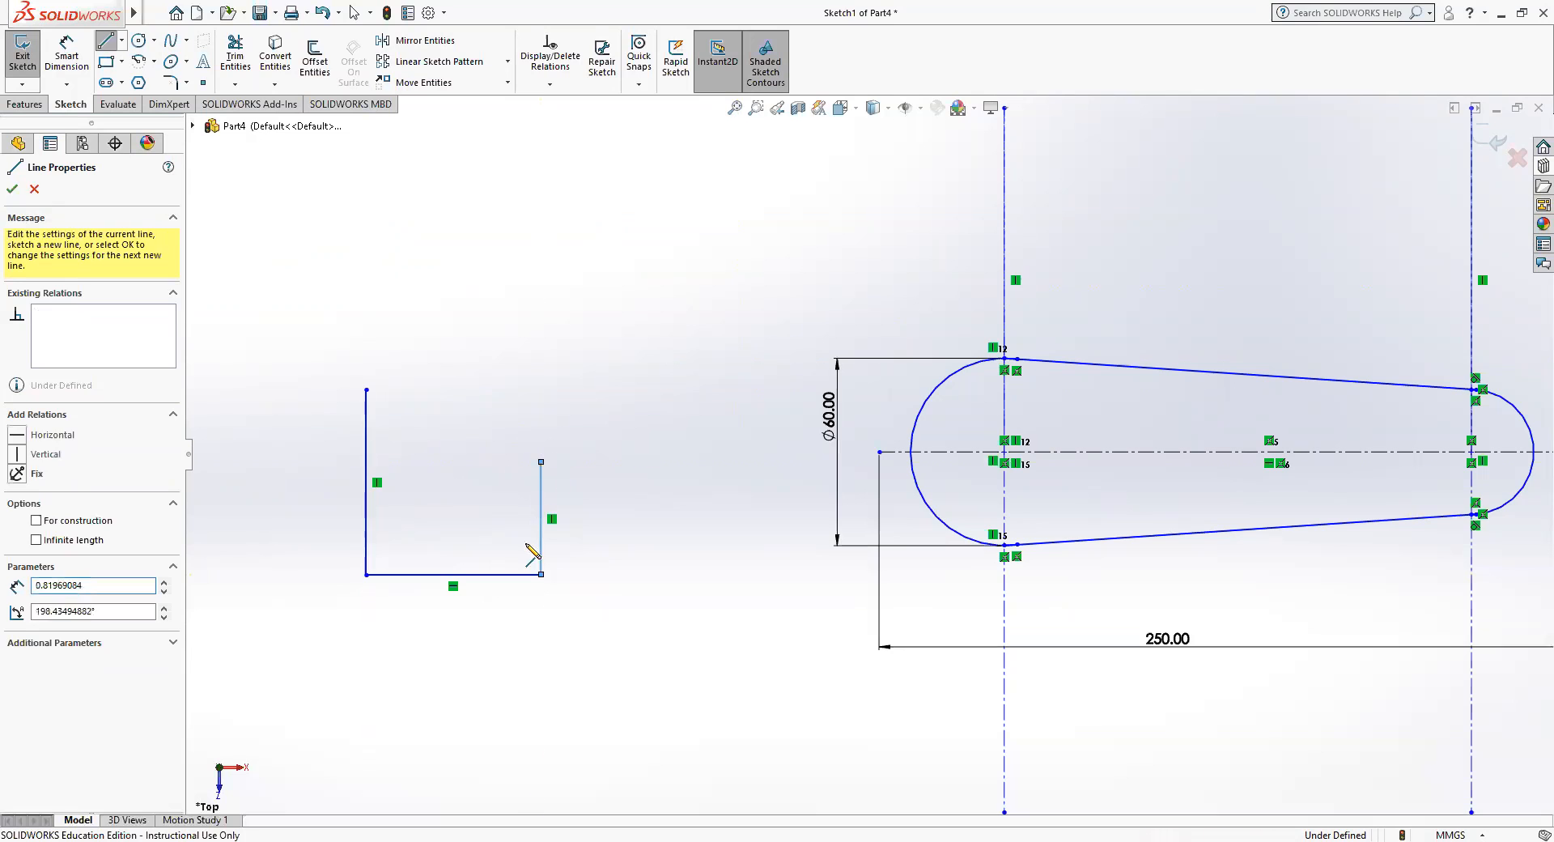
left_click(540, 645)
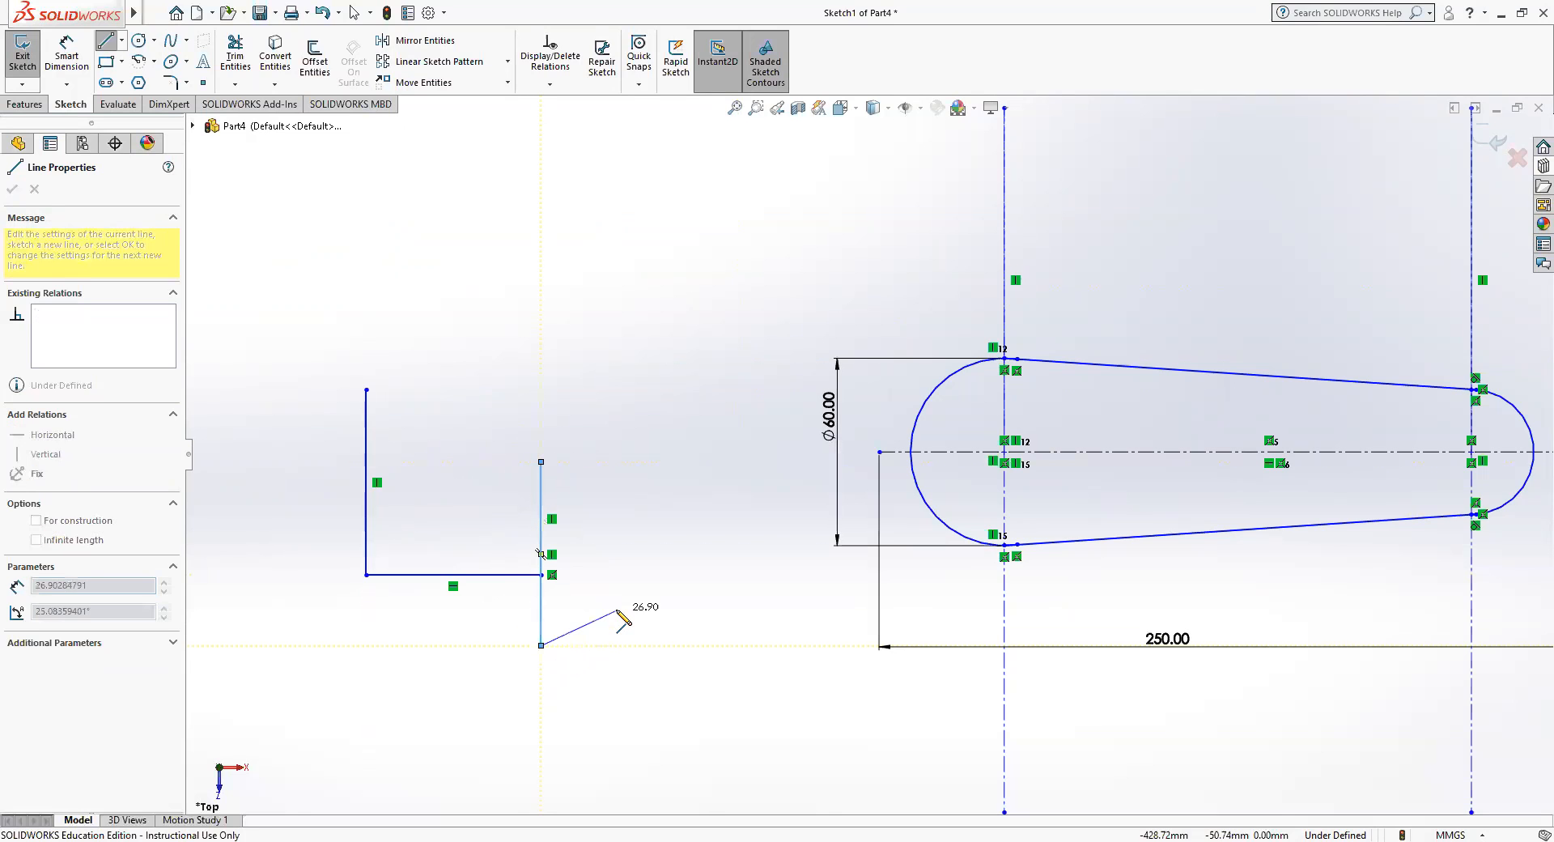
key("Escape")
key("Escape")
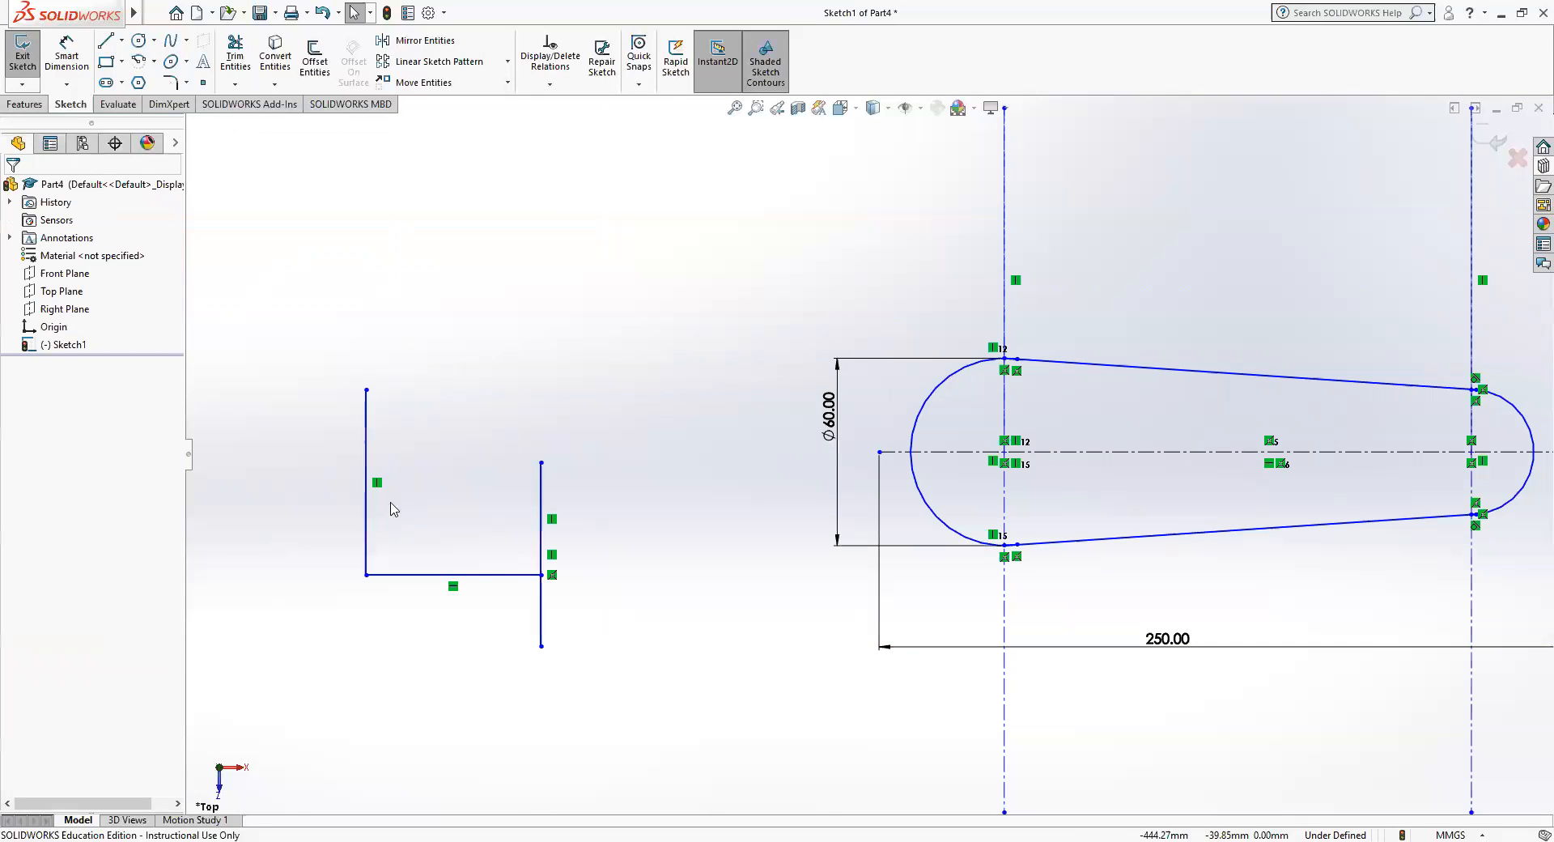
Try Corner trim on the horizontal line and the long vertical line crossing its end, and undo back to the two-line L shape.
left_click(235, 57)
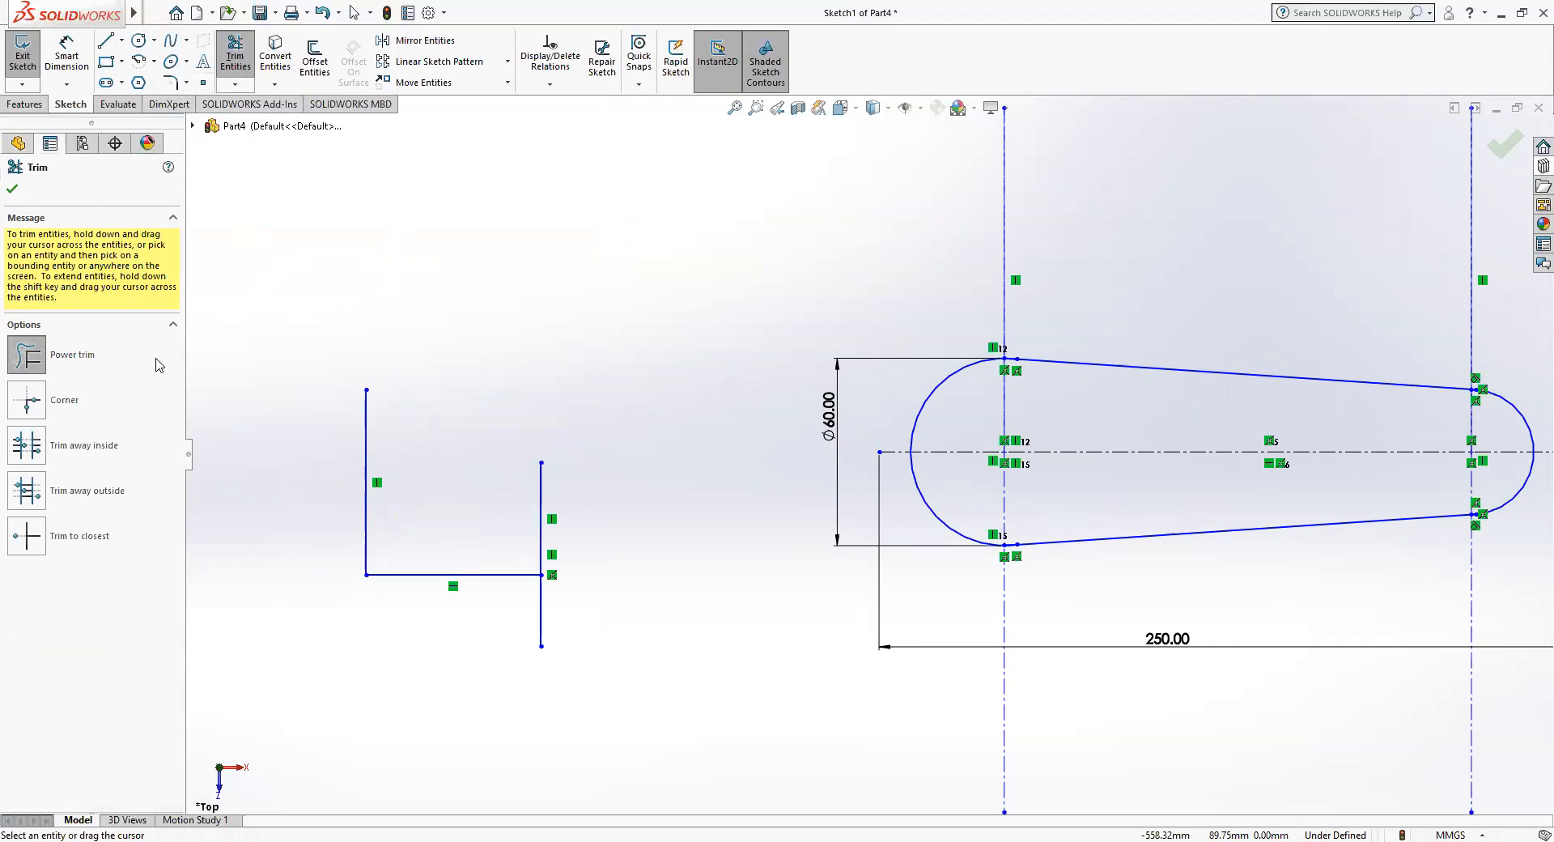
left_click(36, 417)
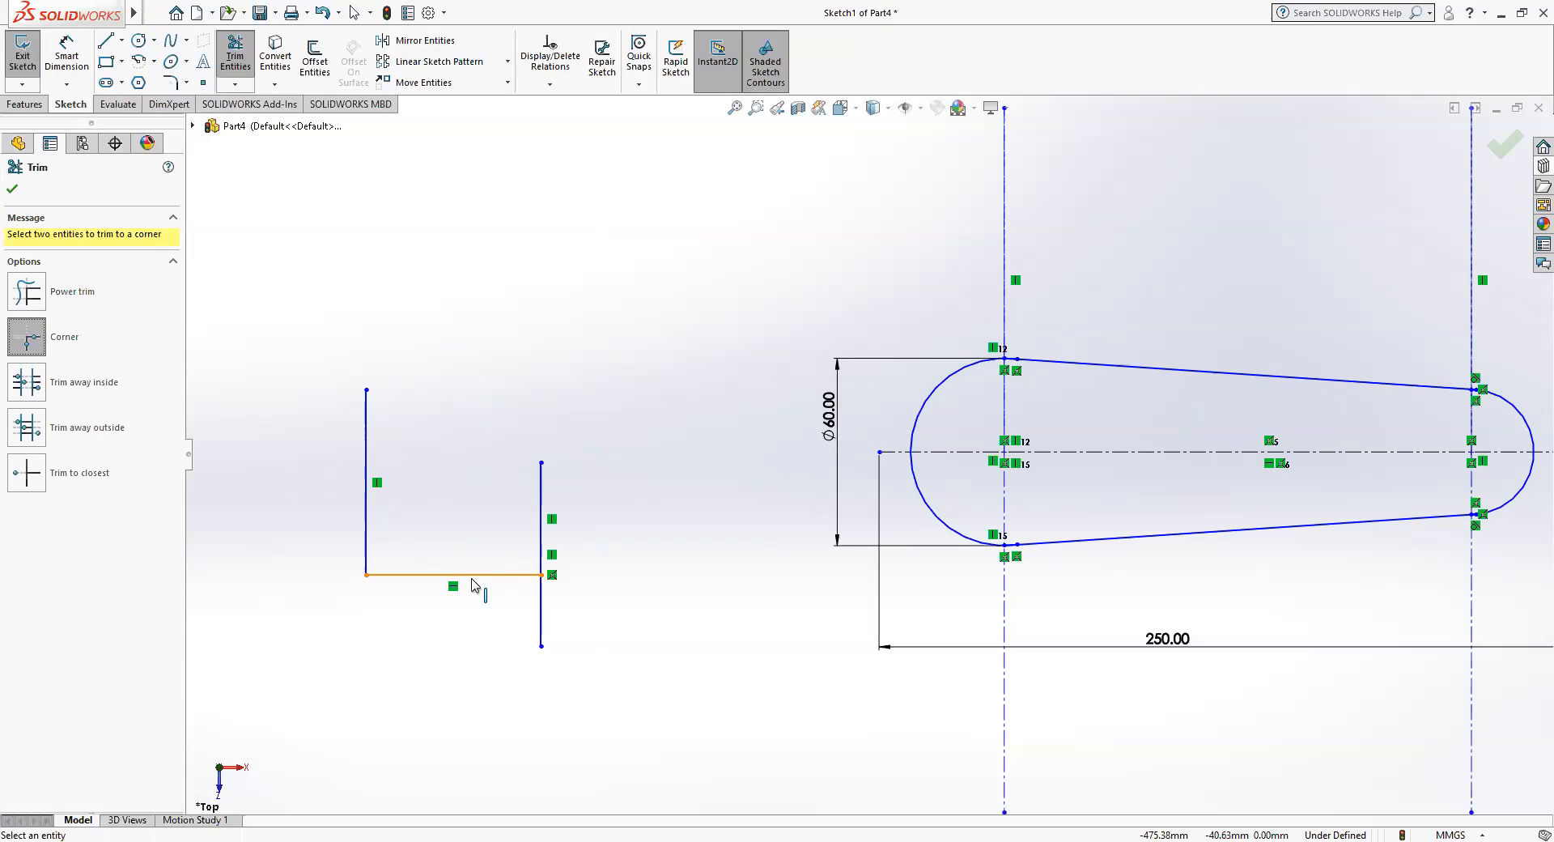
left_click(499, 575)
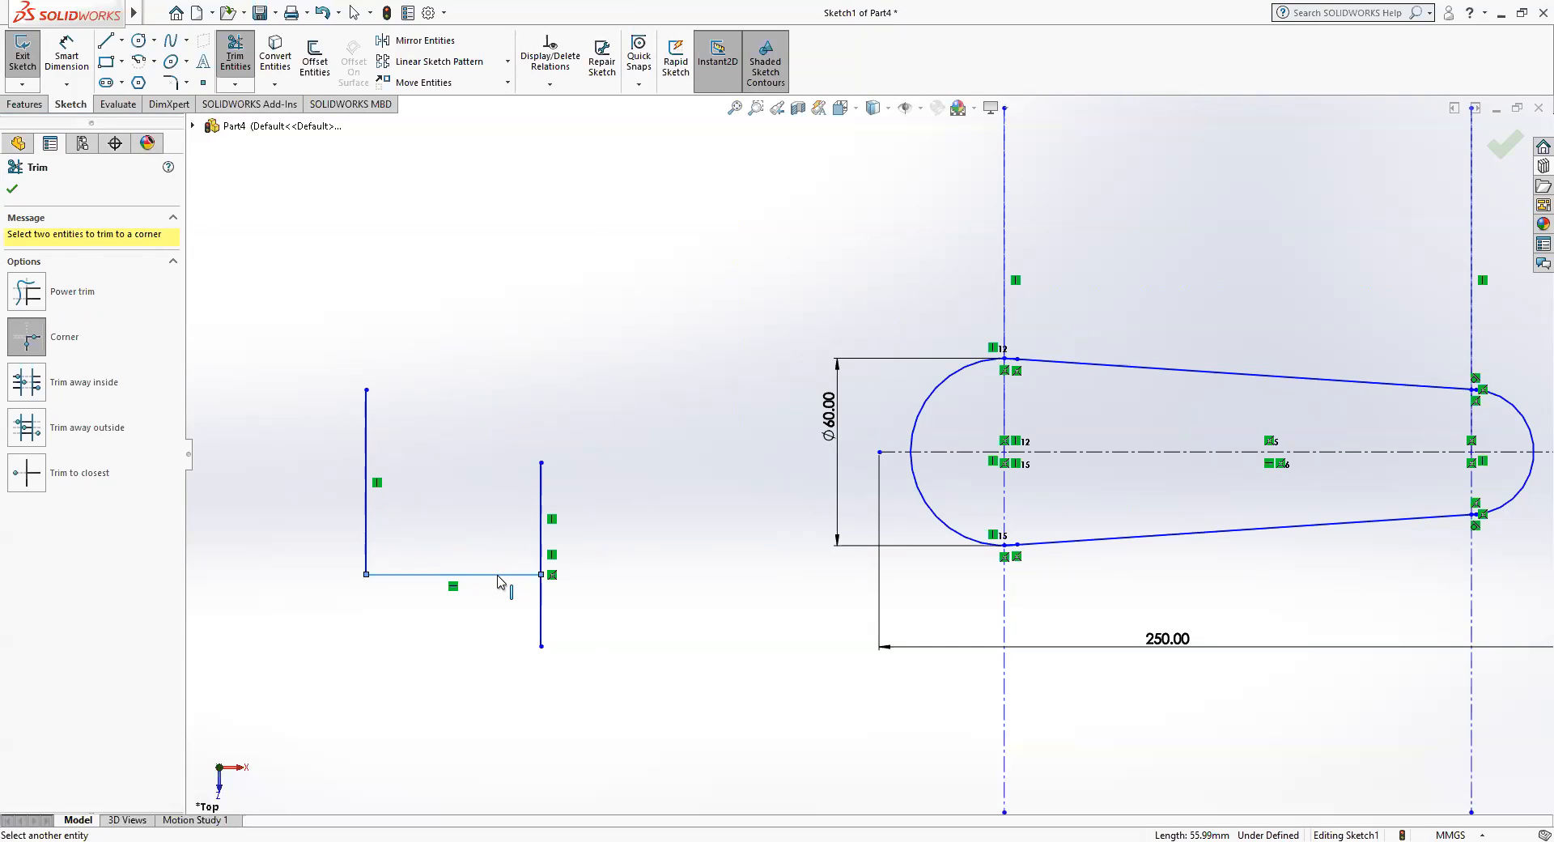
left_click(542, 623)
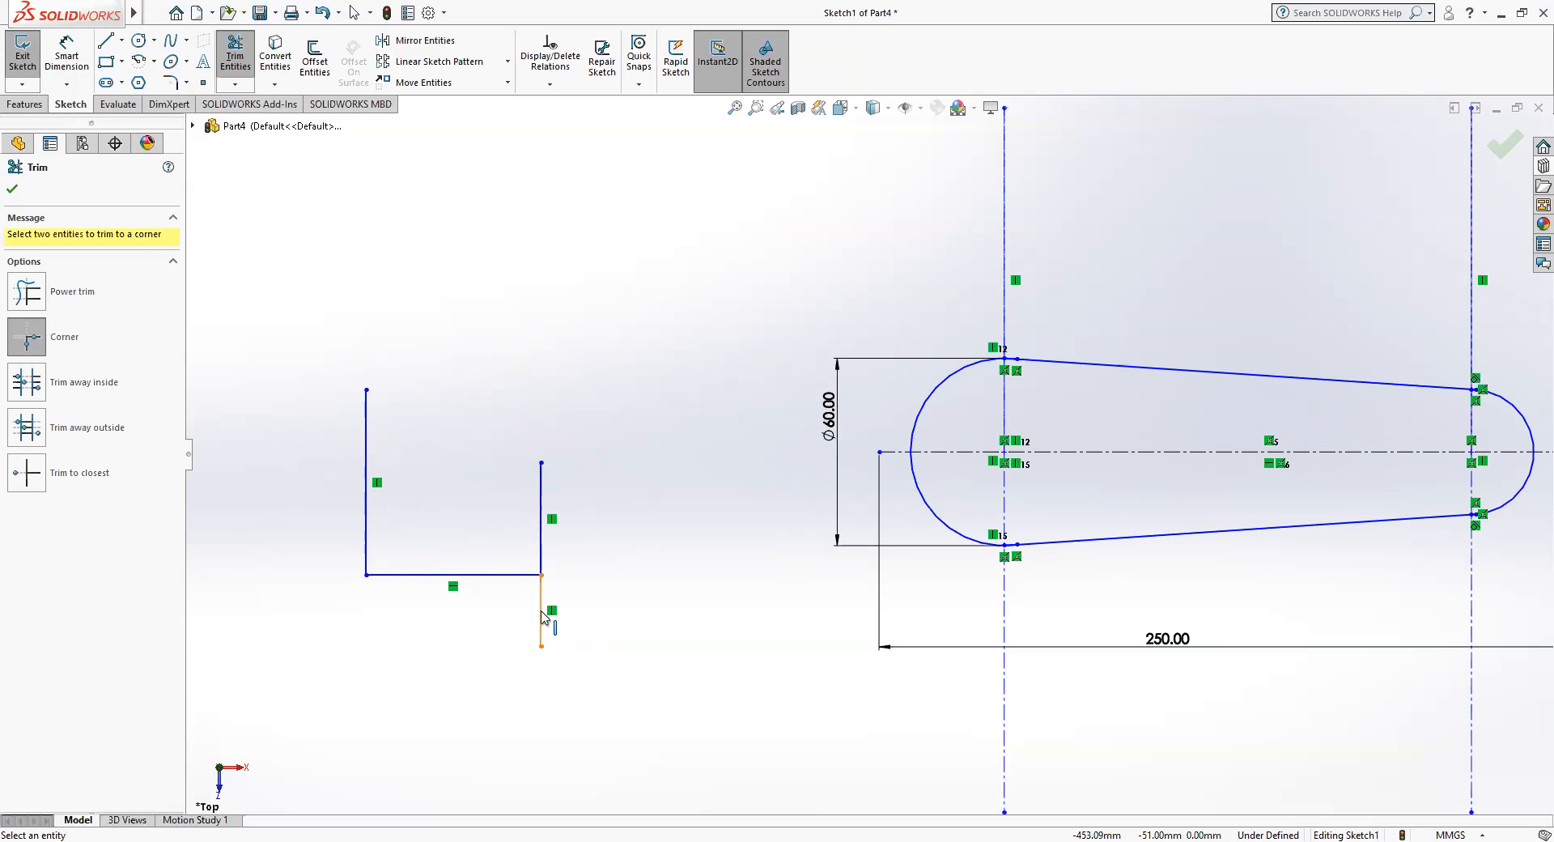
left_click(13, 191)
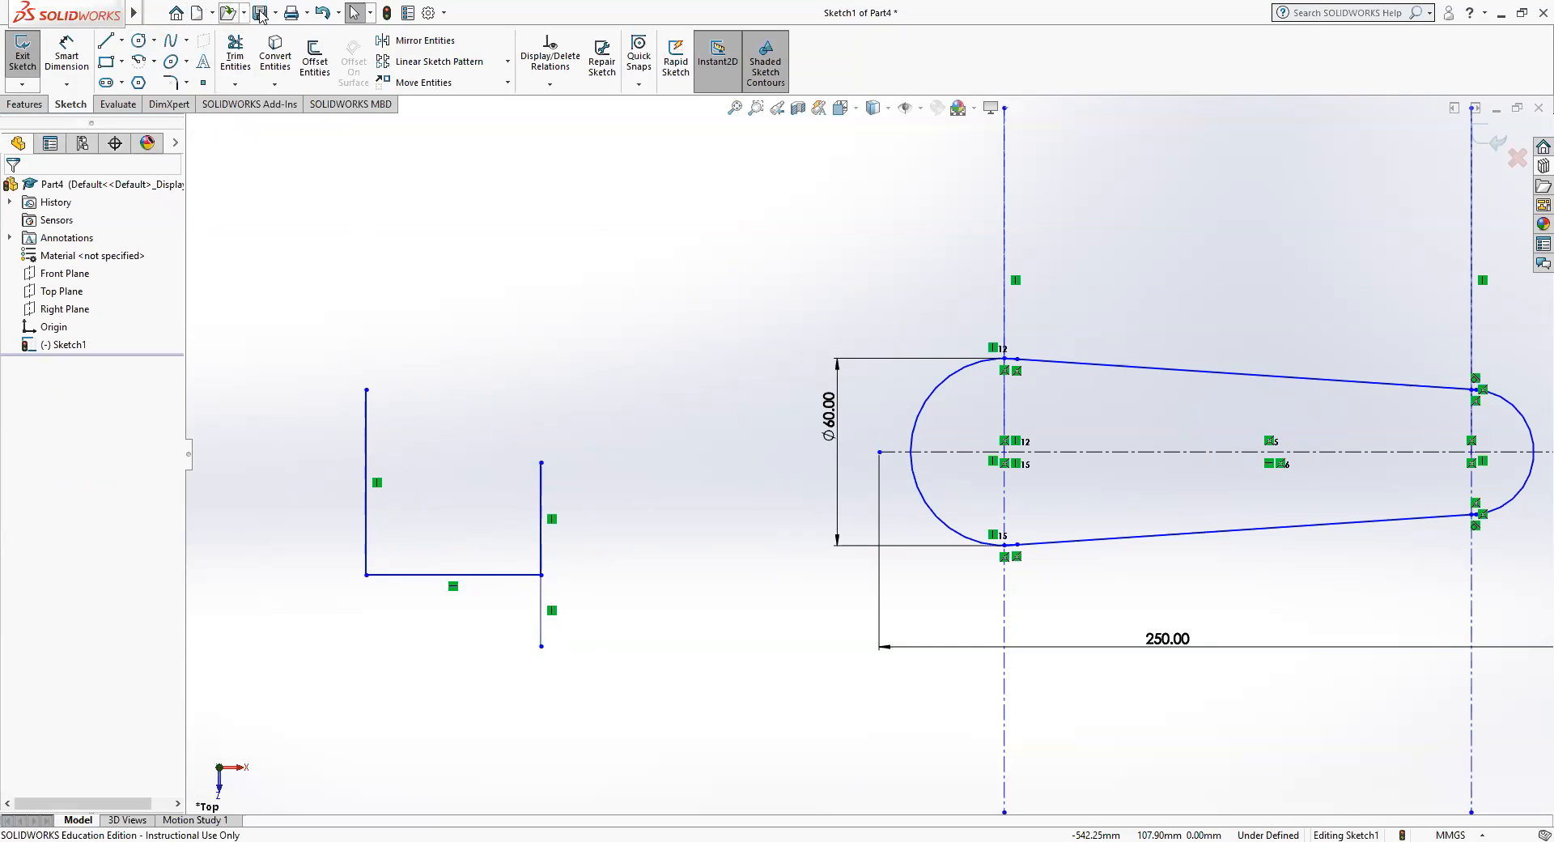
left_click(323, 12)
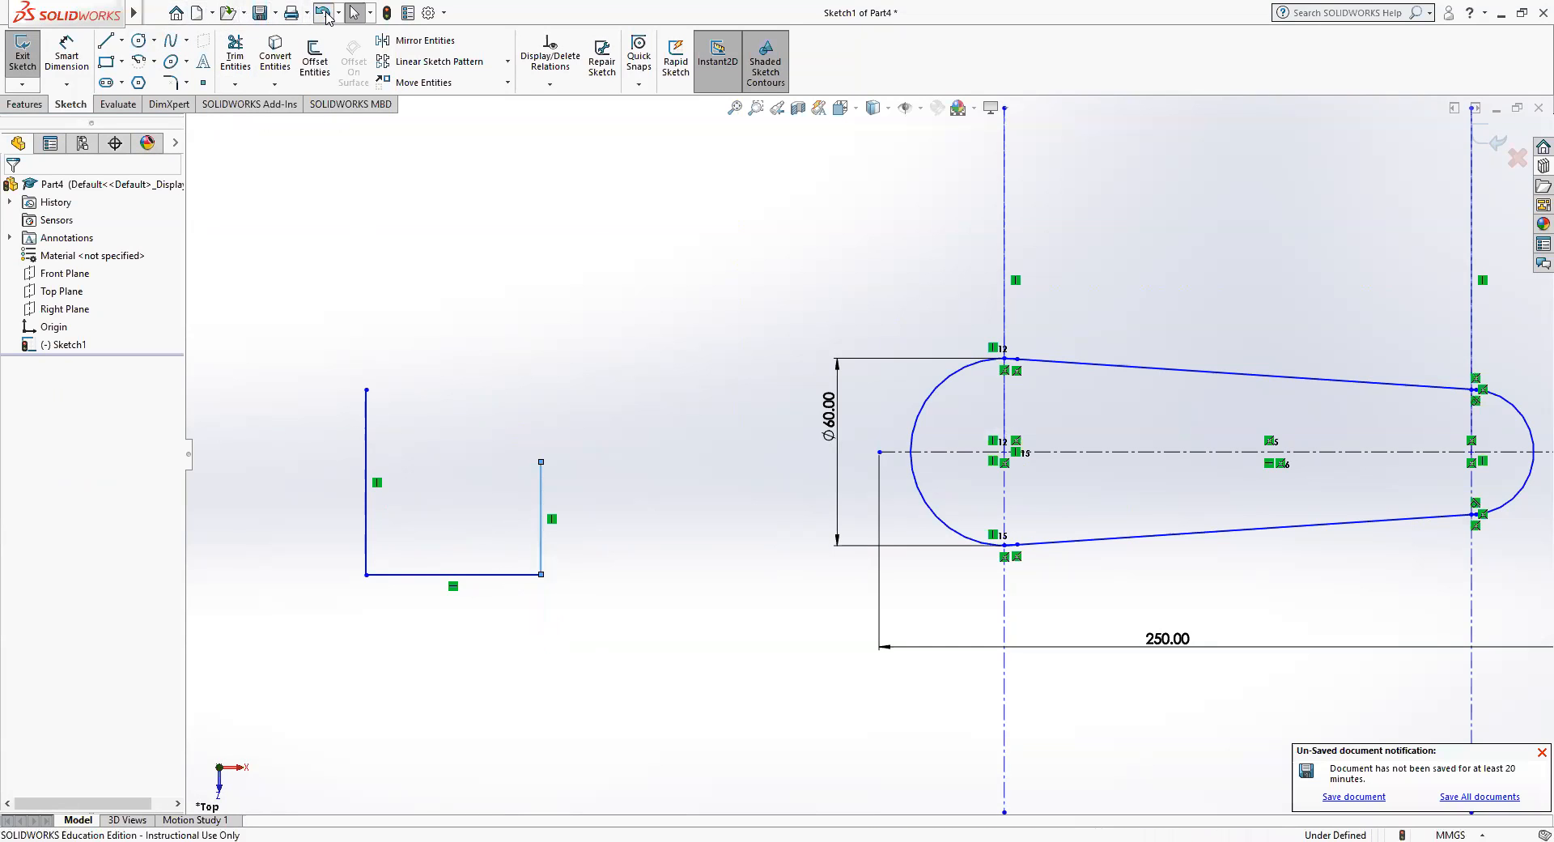
left_click(323, 12)
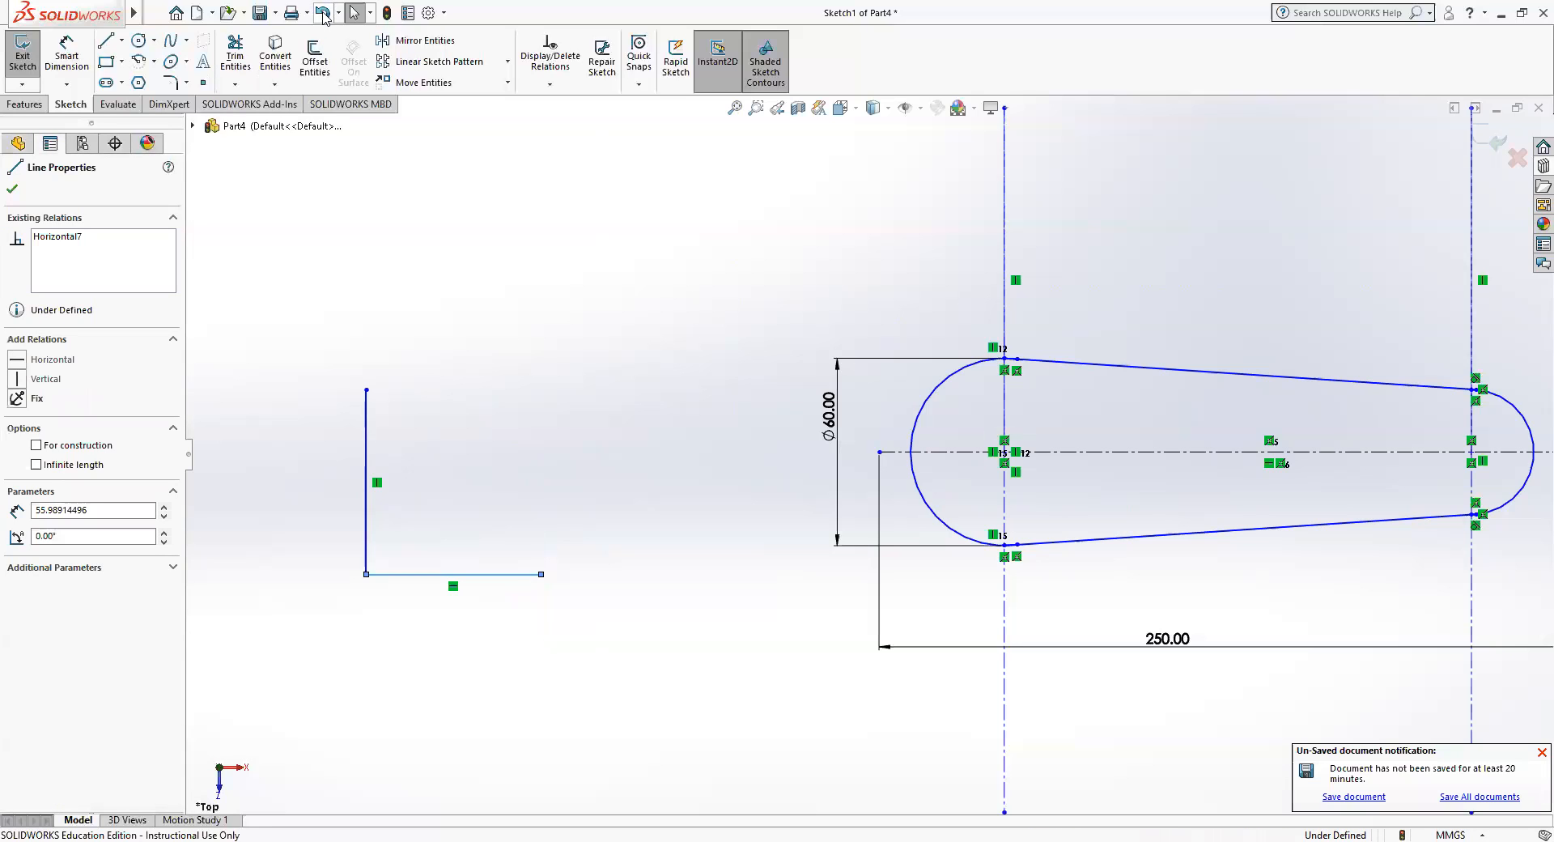
Sketch a short vertical line crossing the horizontal line near its free end.
left_click(103, 42)
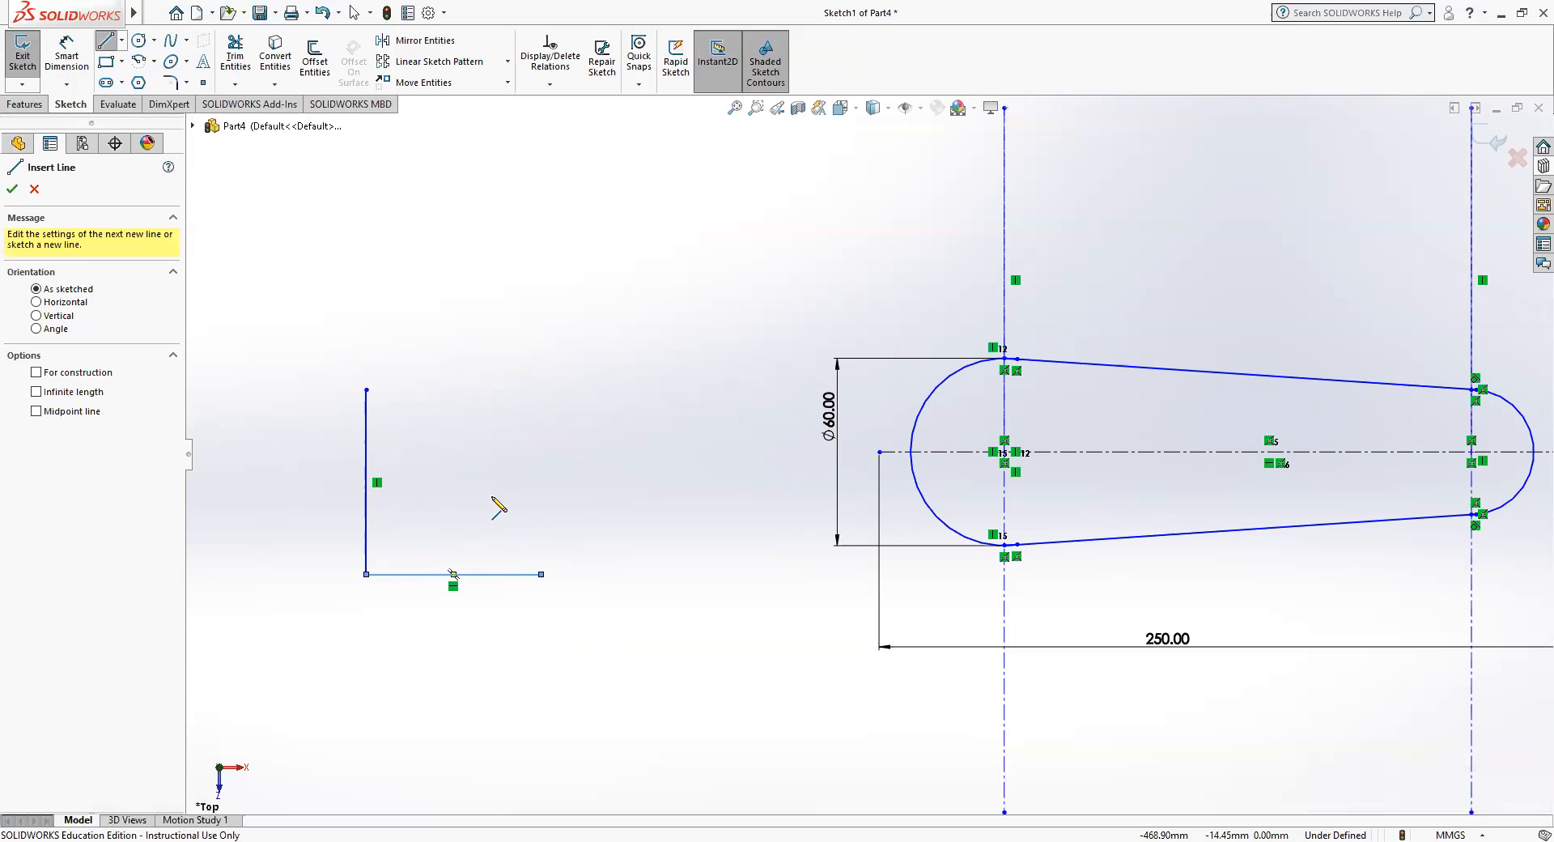
left_click(491, 498)
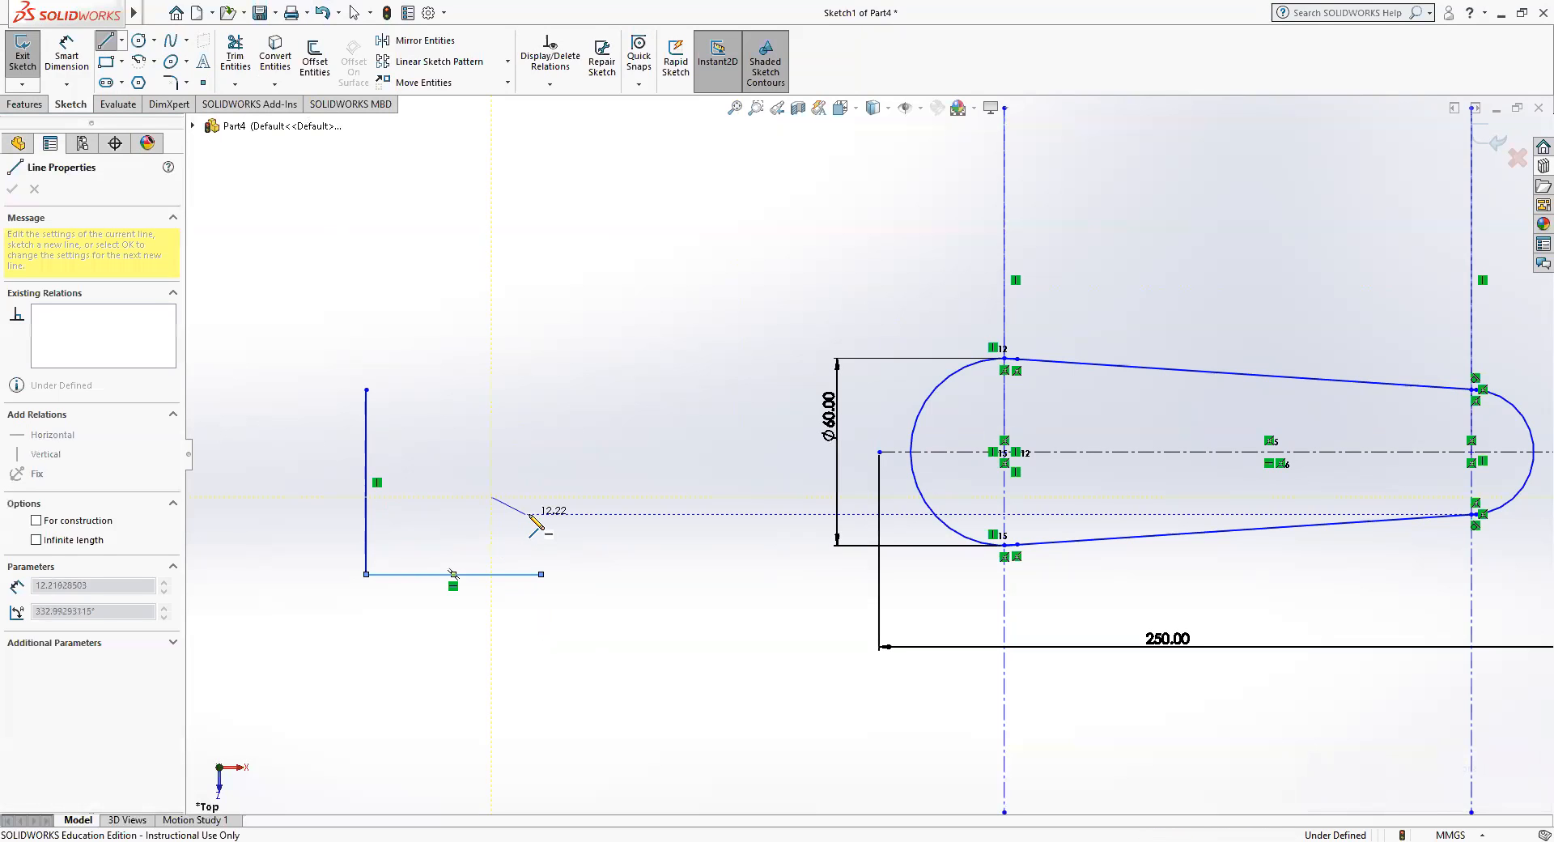
left_click(494, 611)
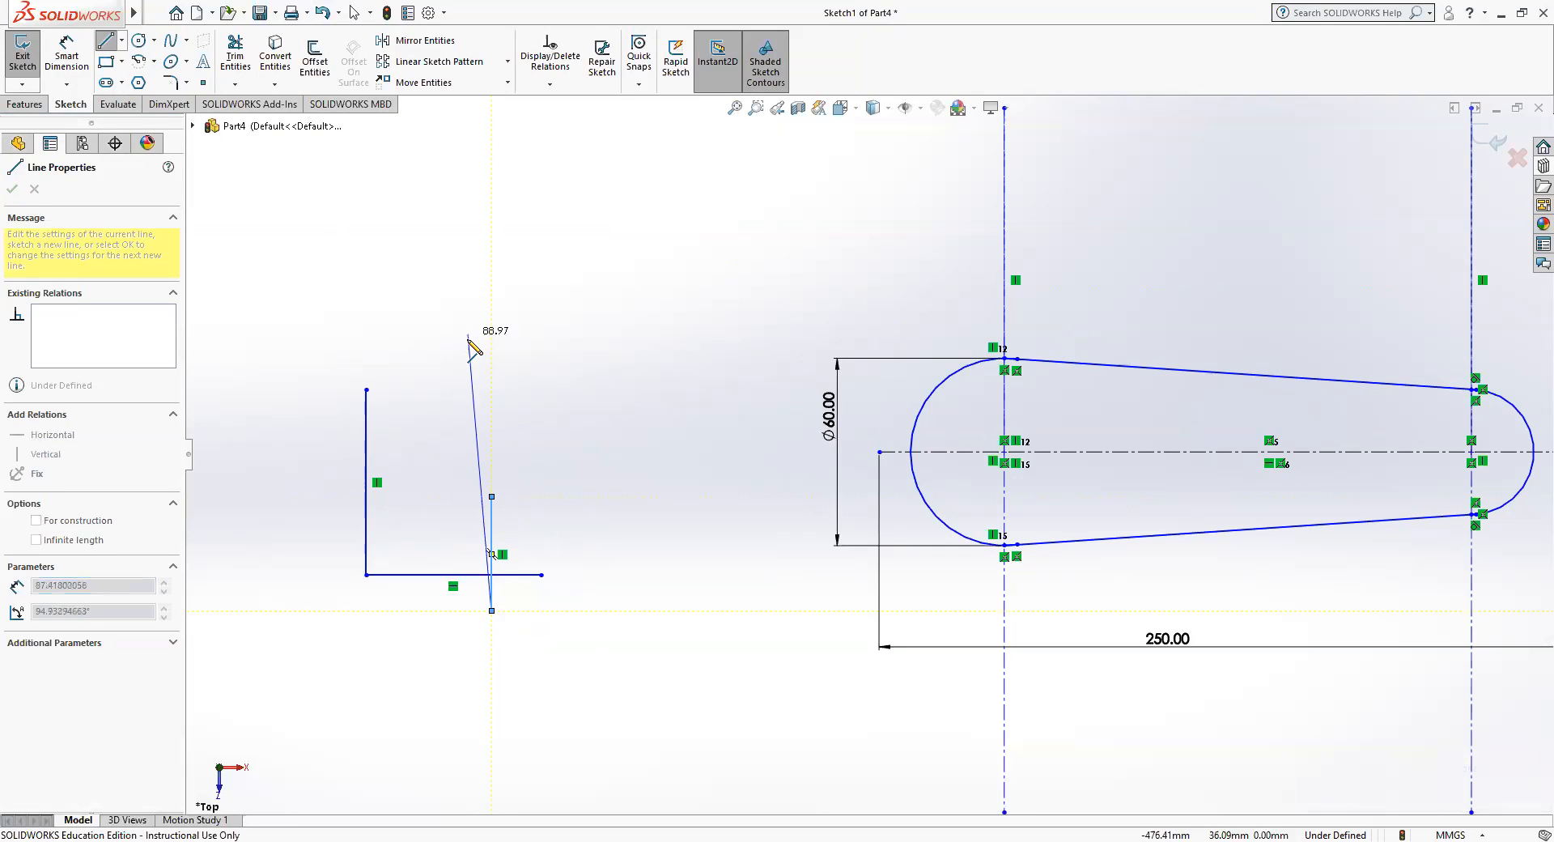
key("Escape")
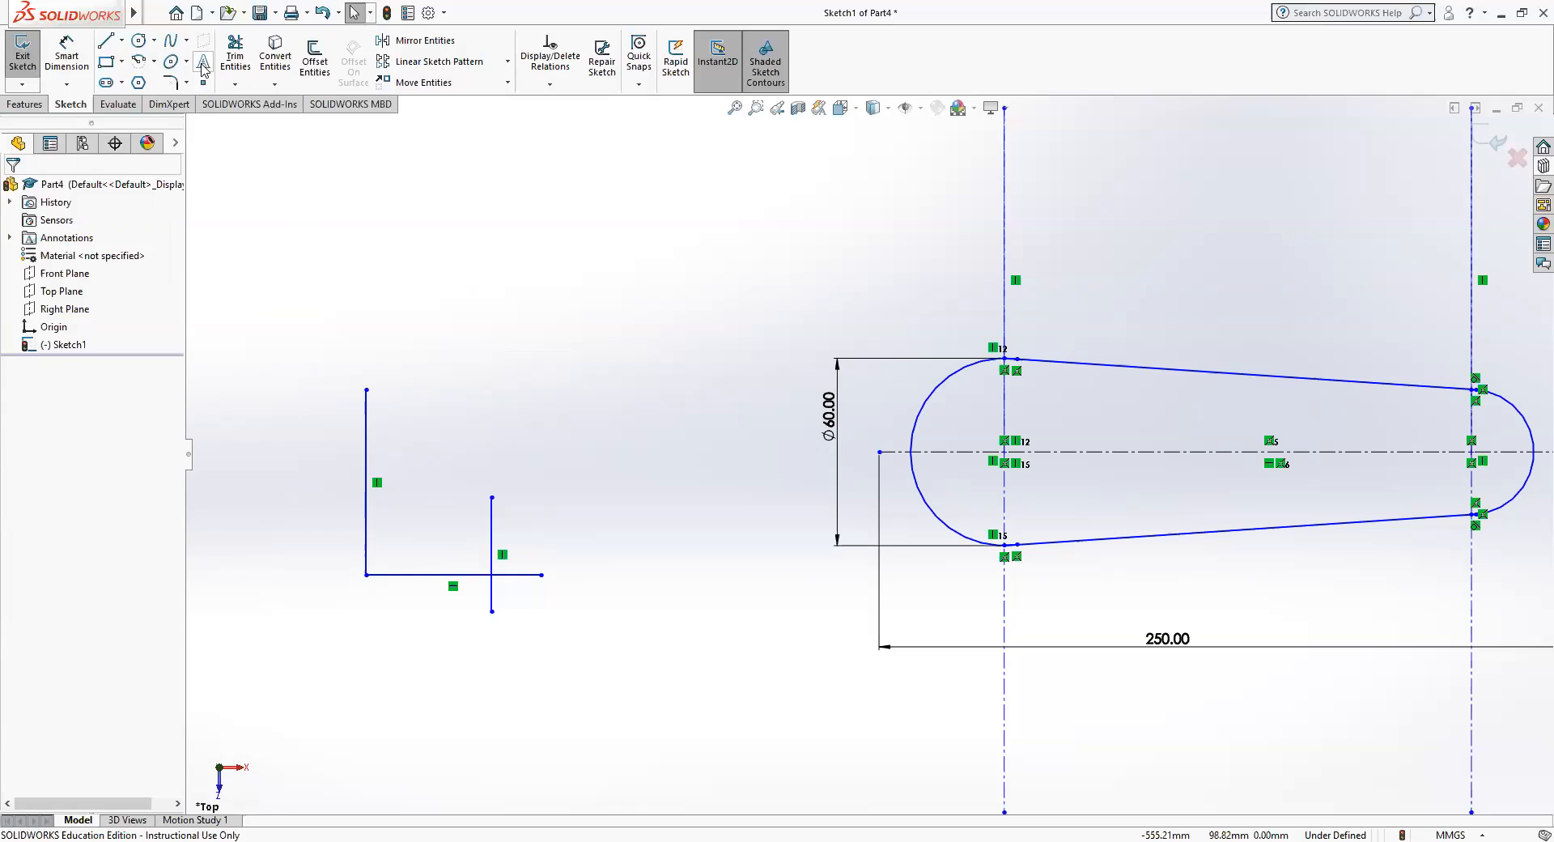
Use Corner trim to keep the inner part of the horizontal line and the lower part of the short vertical line.
left_click(235, 59)
left_click(27, 337)
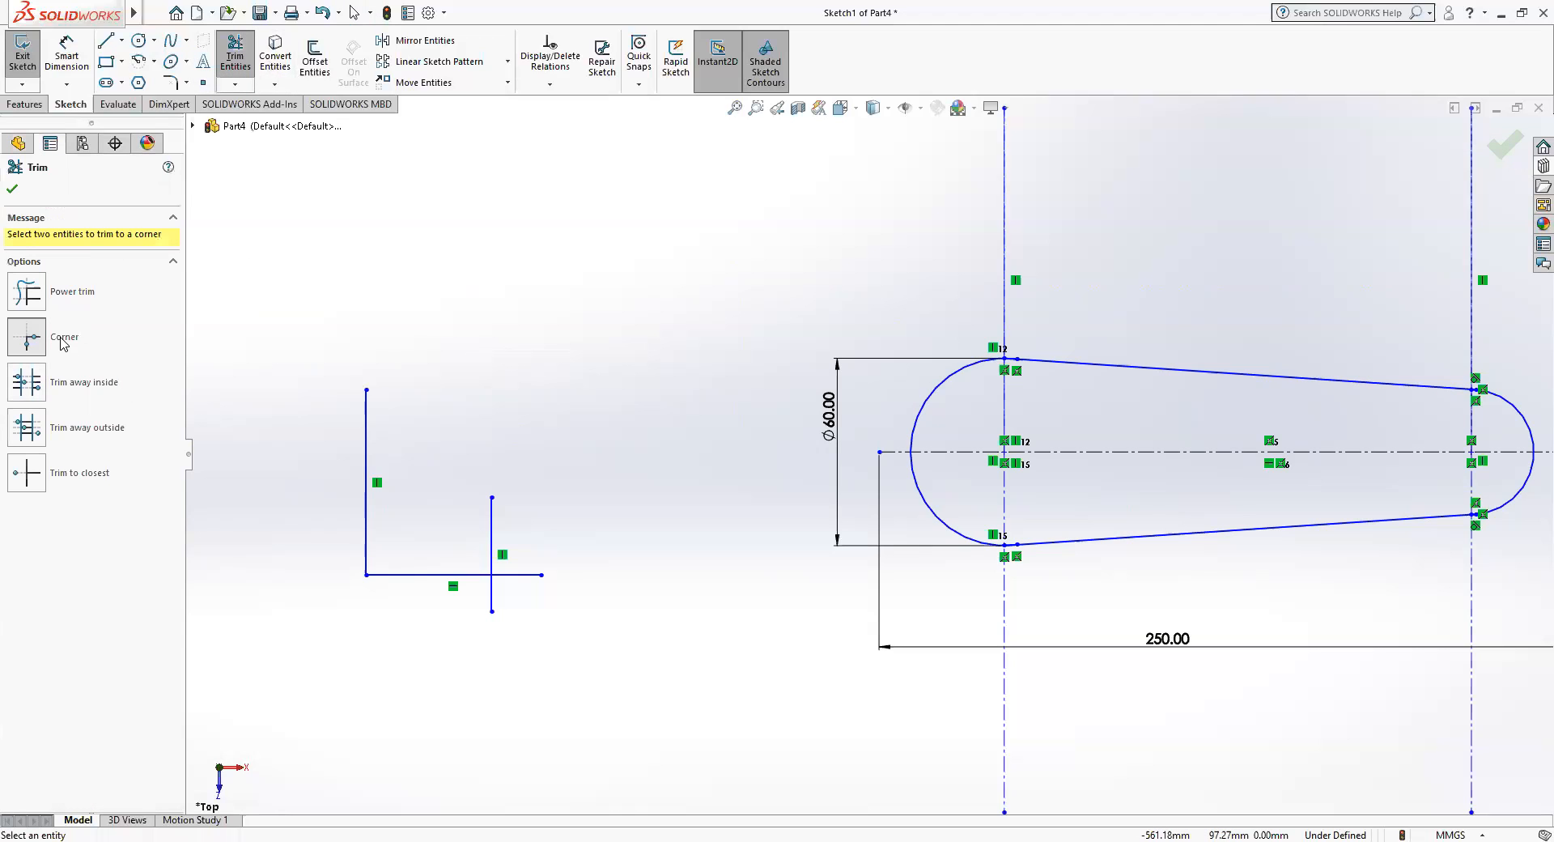
left_click(460, 575)
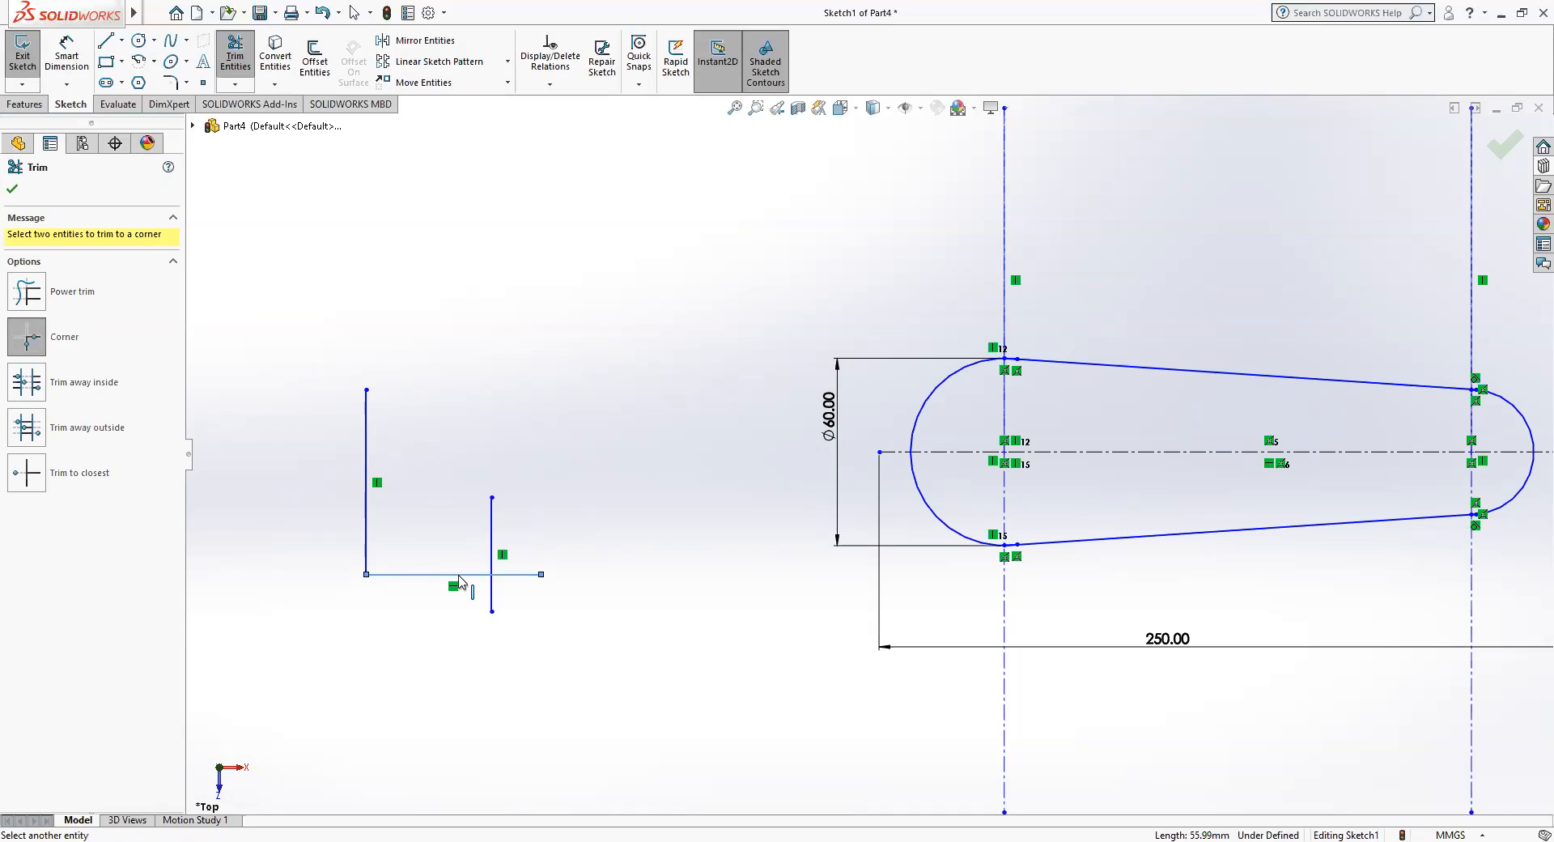
left_click(492, 603)
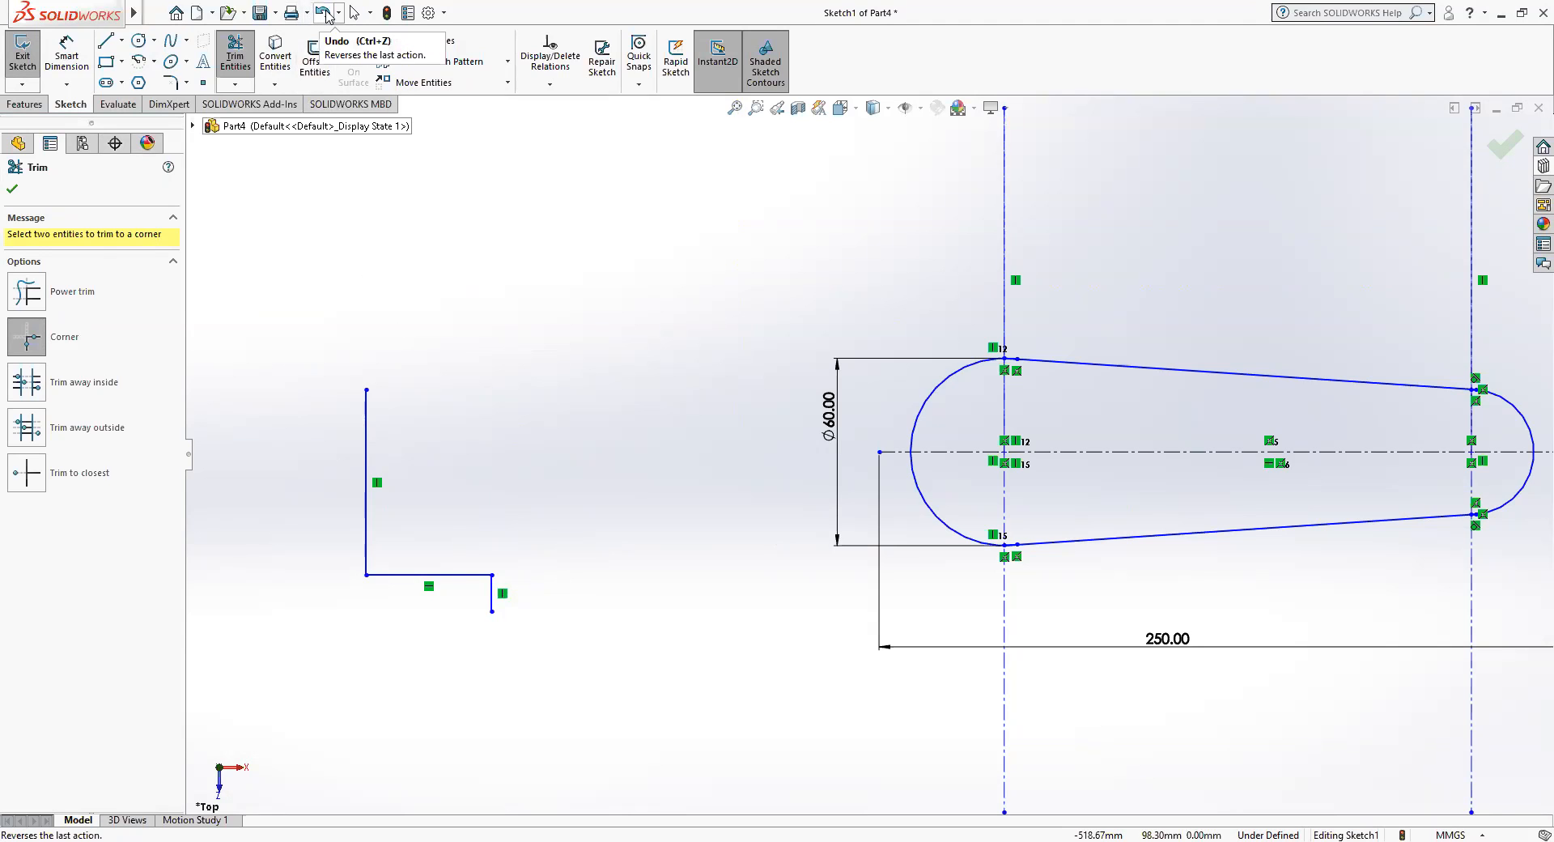
Sketch a long vertical line through the trimmed corner, extending well above and below the horizontal line.
left_click(103, 41)
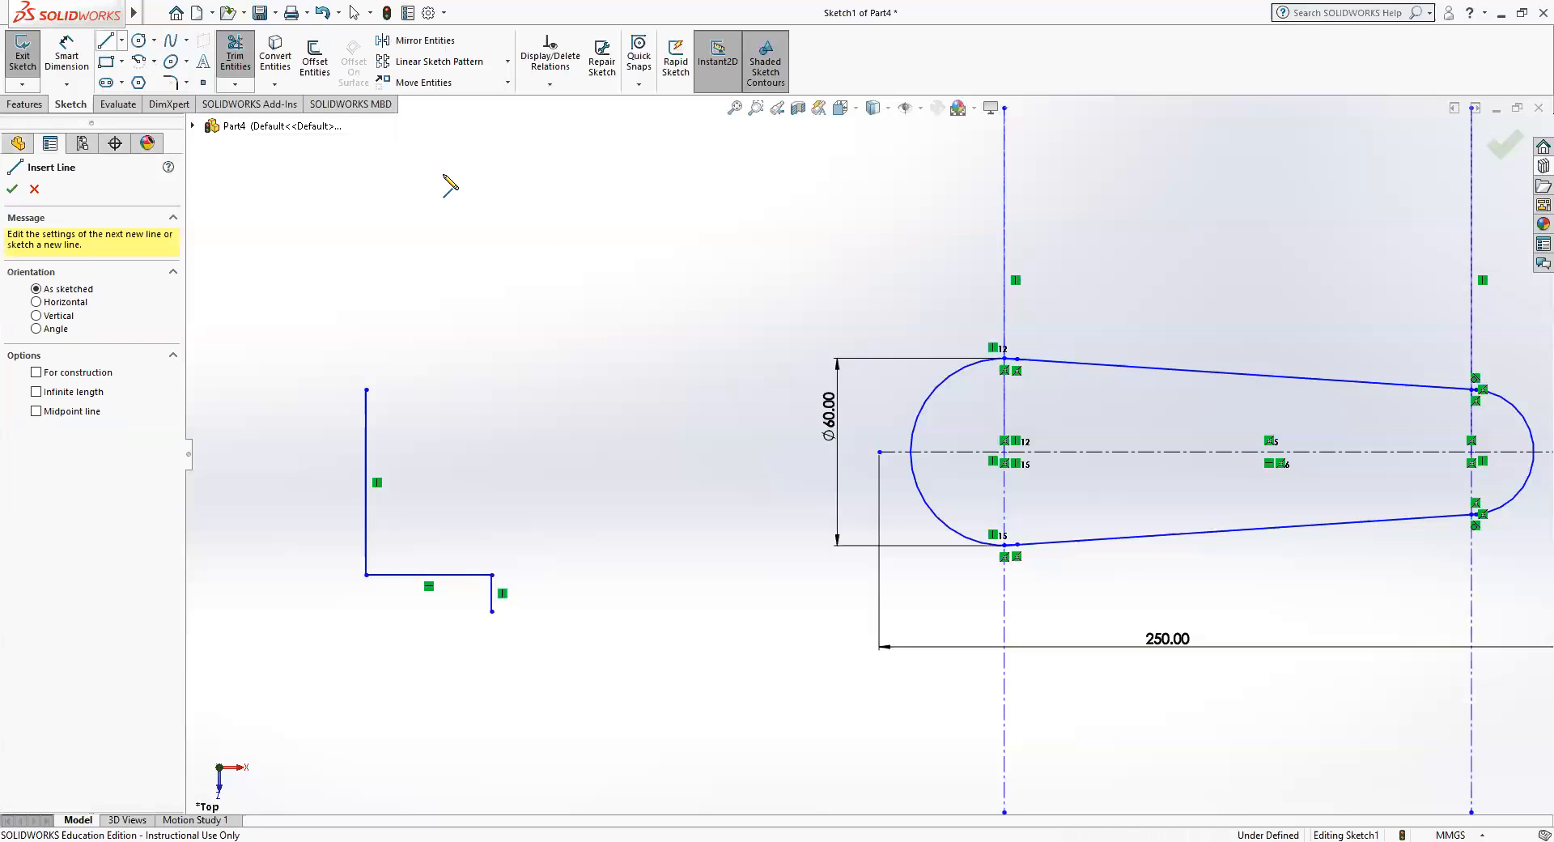
left_click(492, 399)
left_click(491, 754)
key("Escape")
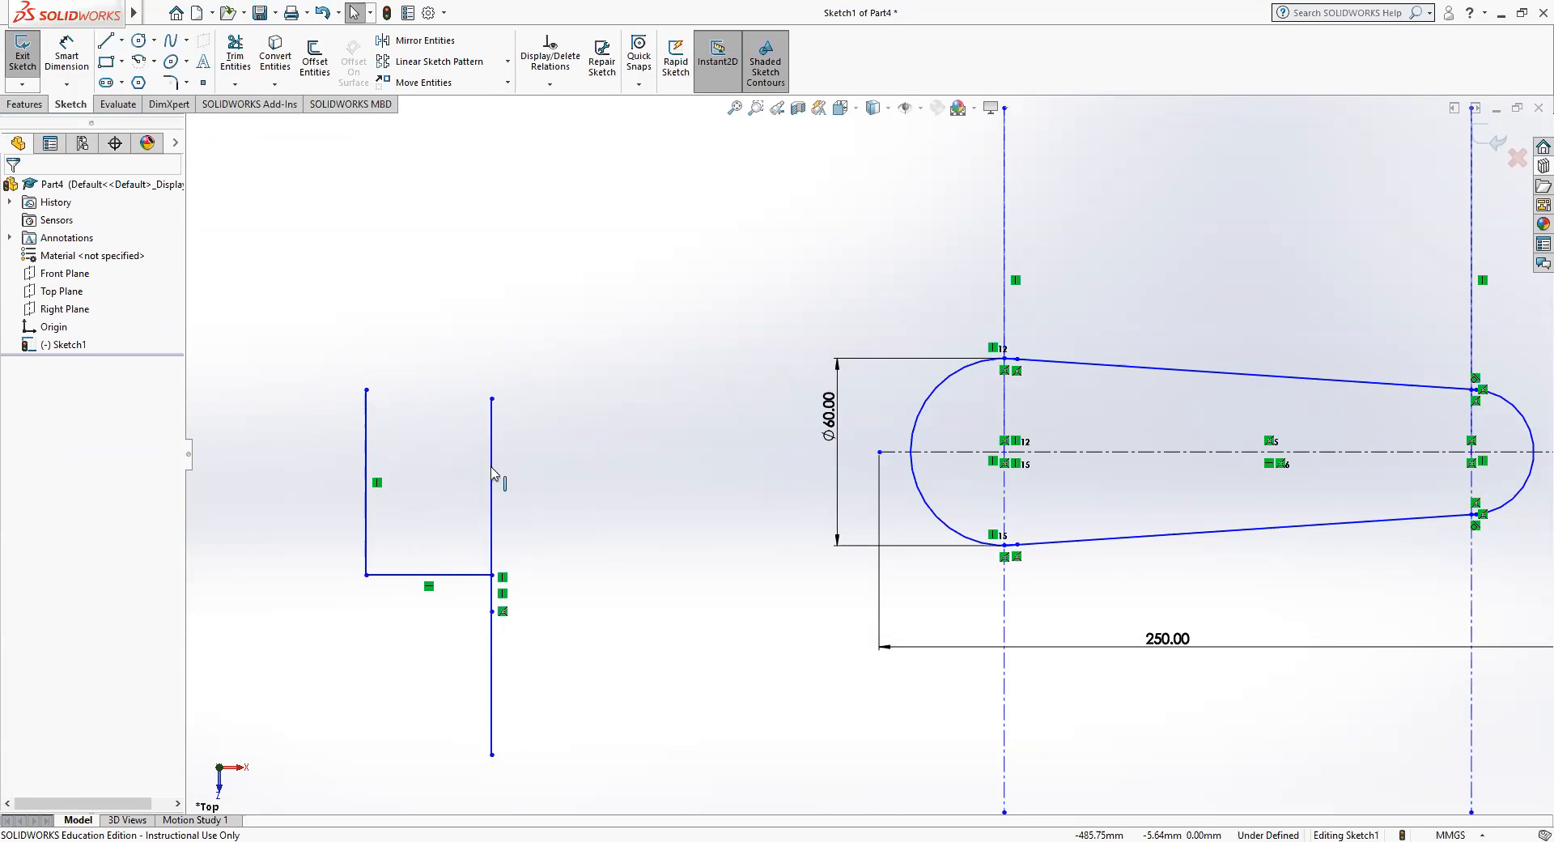
Sketch three horizontal lines crossing both vertical lines, the upper one about 73 mm long and the middle one about 57 mm.
key("l")
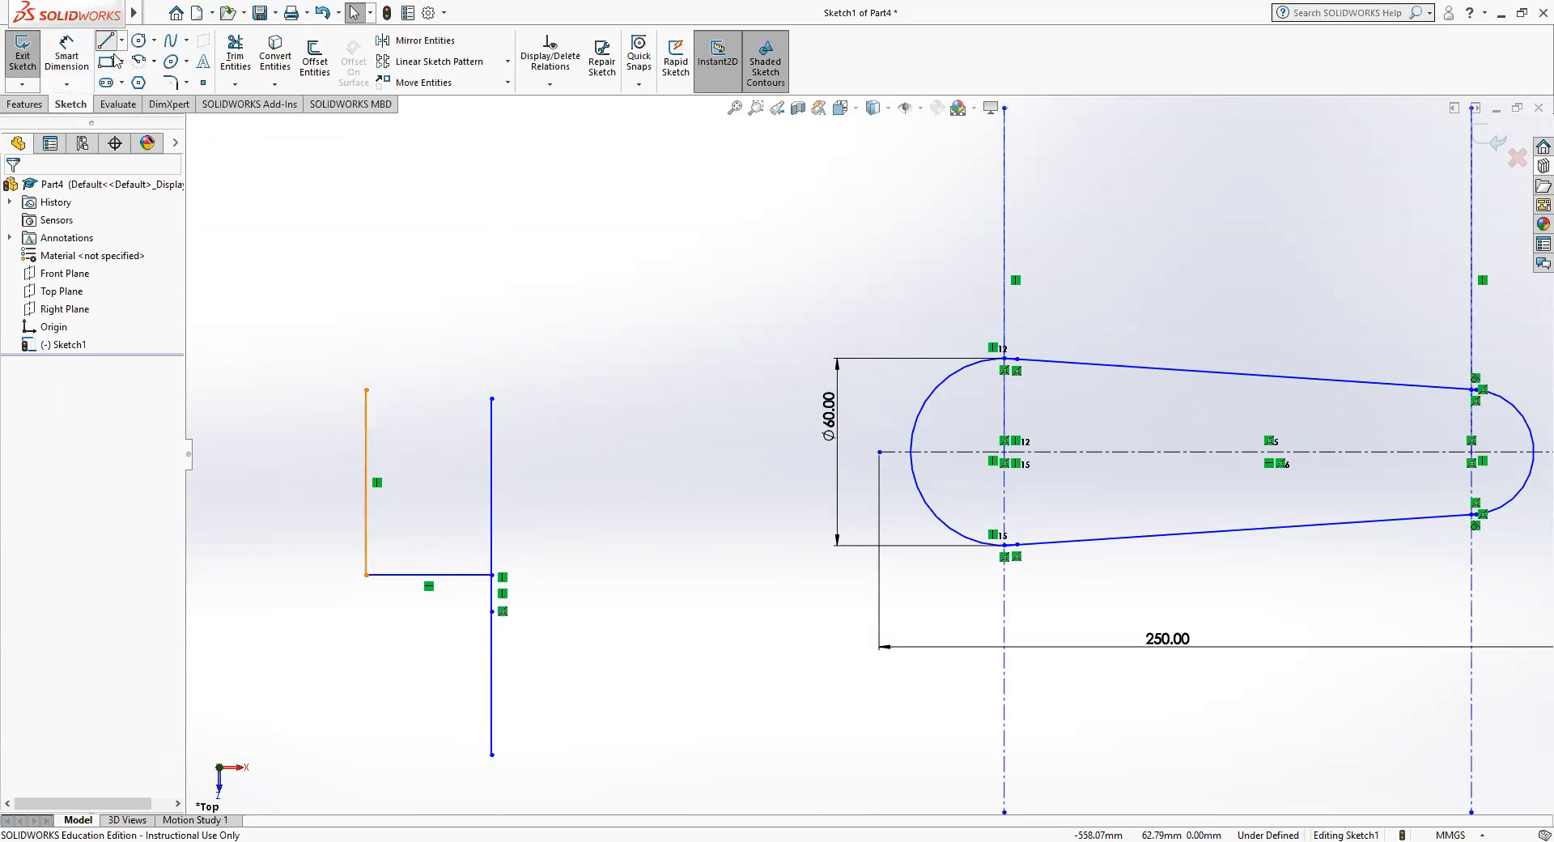
left_click_drag(330, 443, 560, 443)
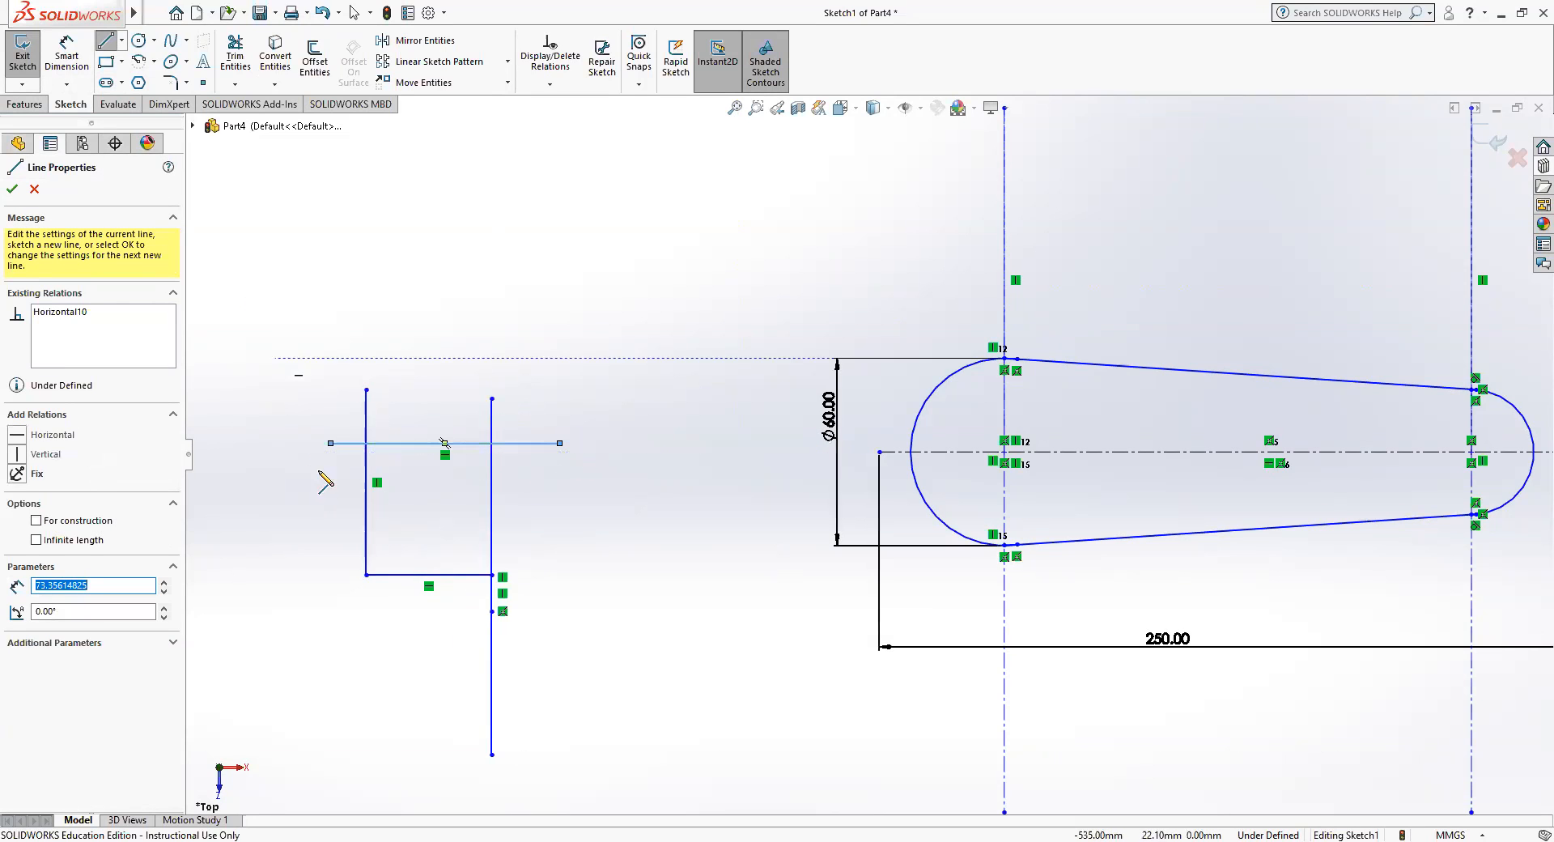
left_click_drag(337, 514, 514, 515)
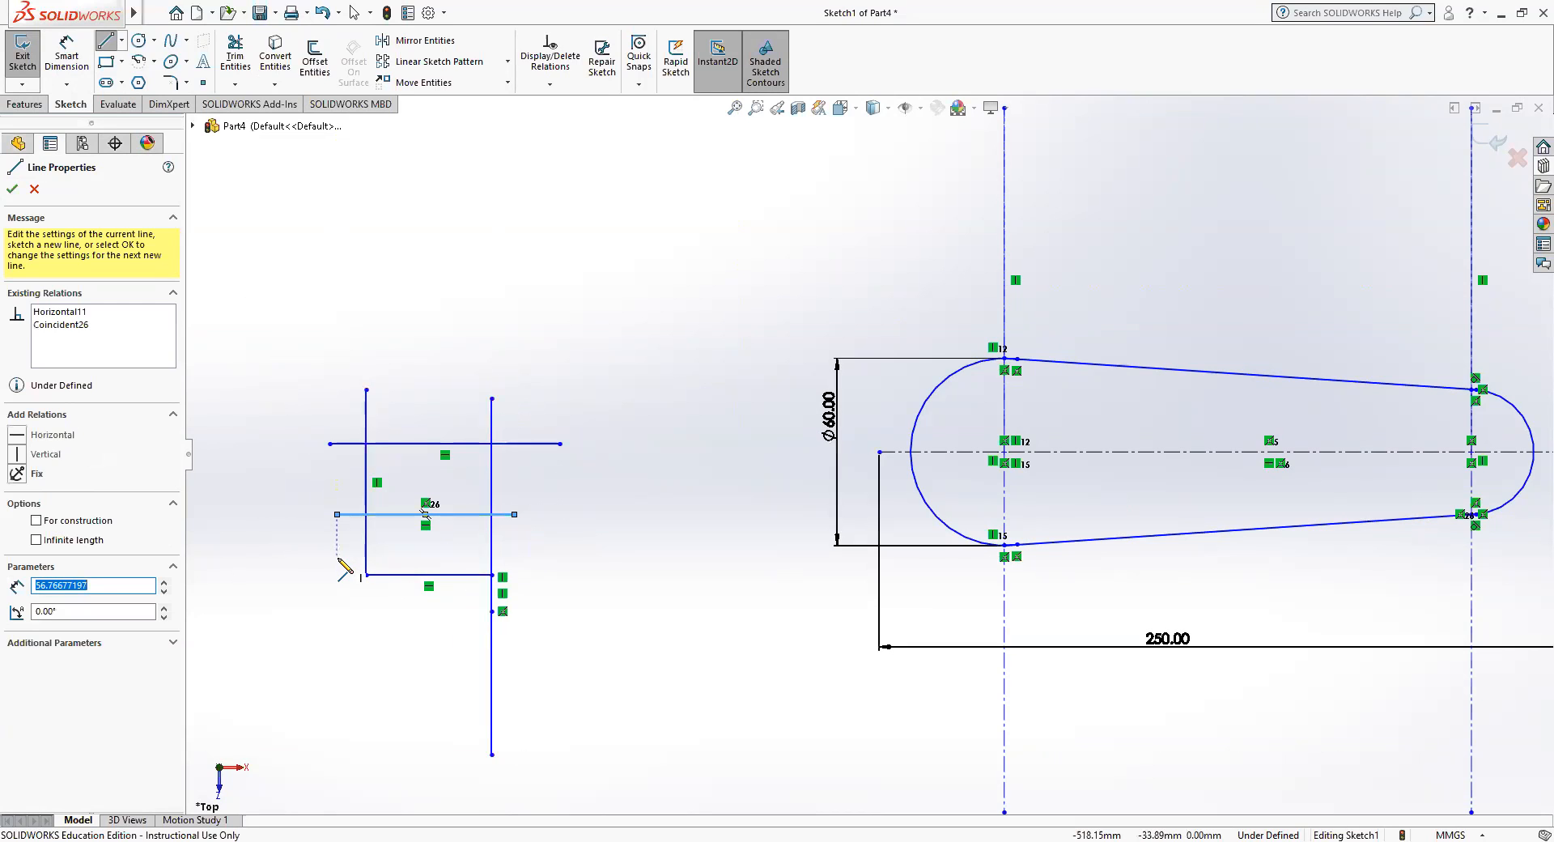
left_click_drag(337, 557, 532, 557)
key("Escape")
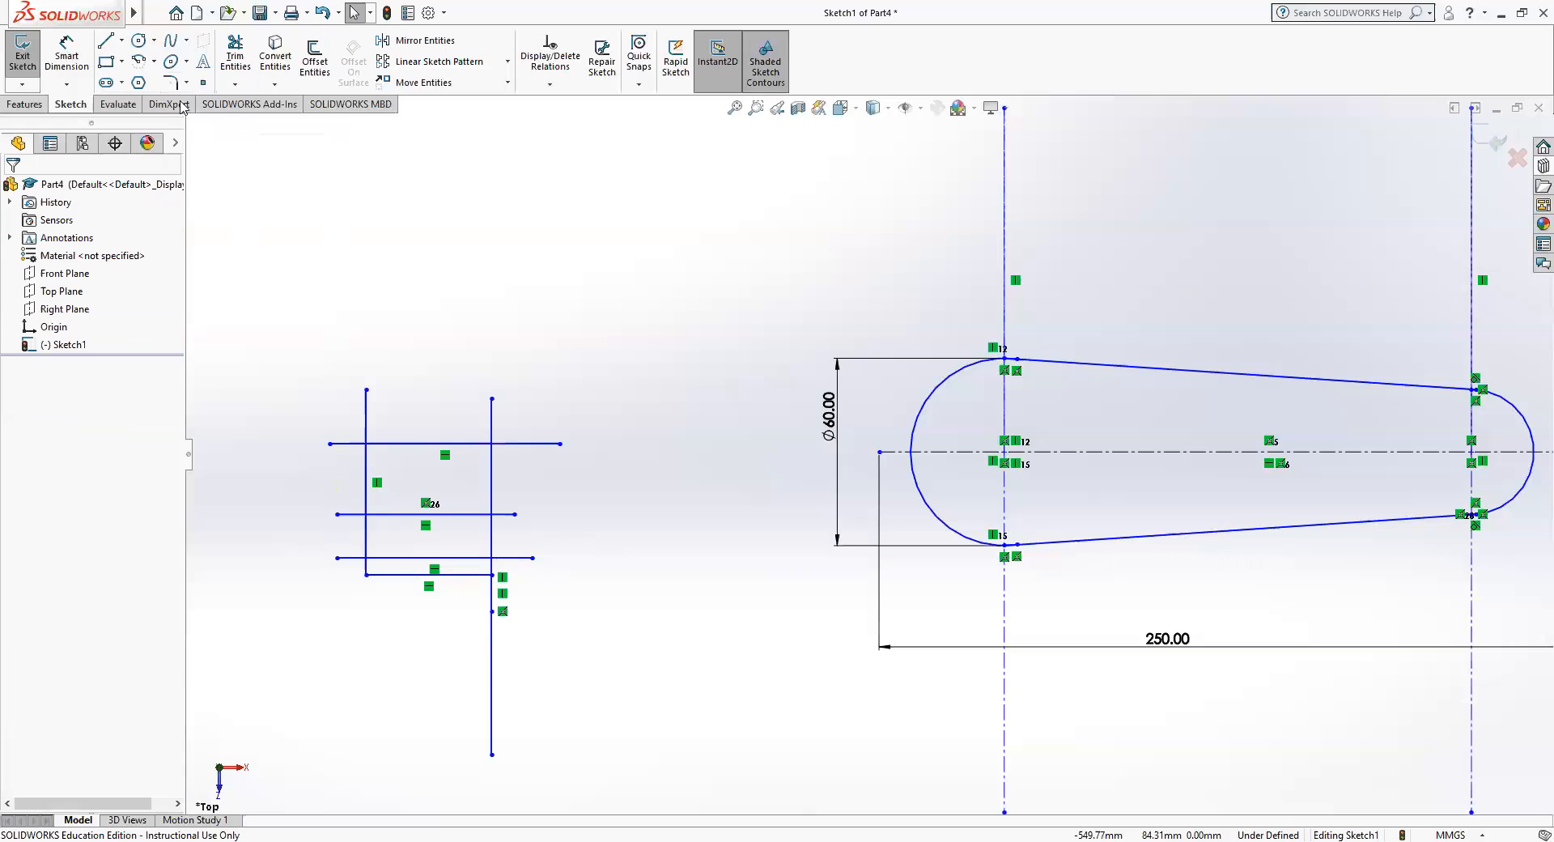
Use Trim away inside with the two vertical lines as boundaries to remove the four horizontal lines' portions between them.
left_click(231, 50)
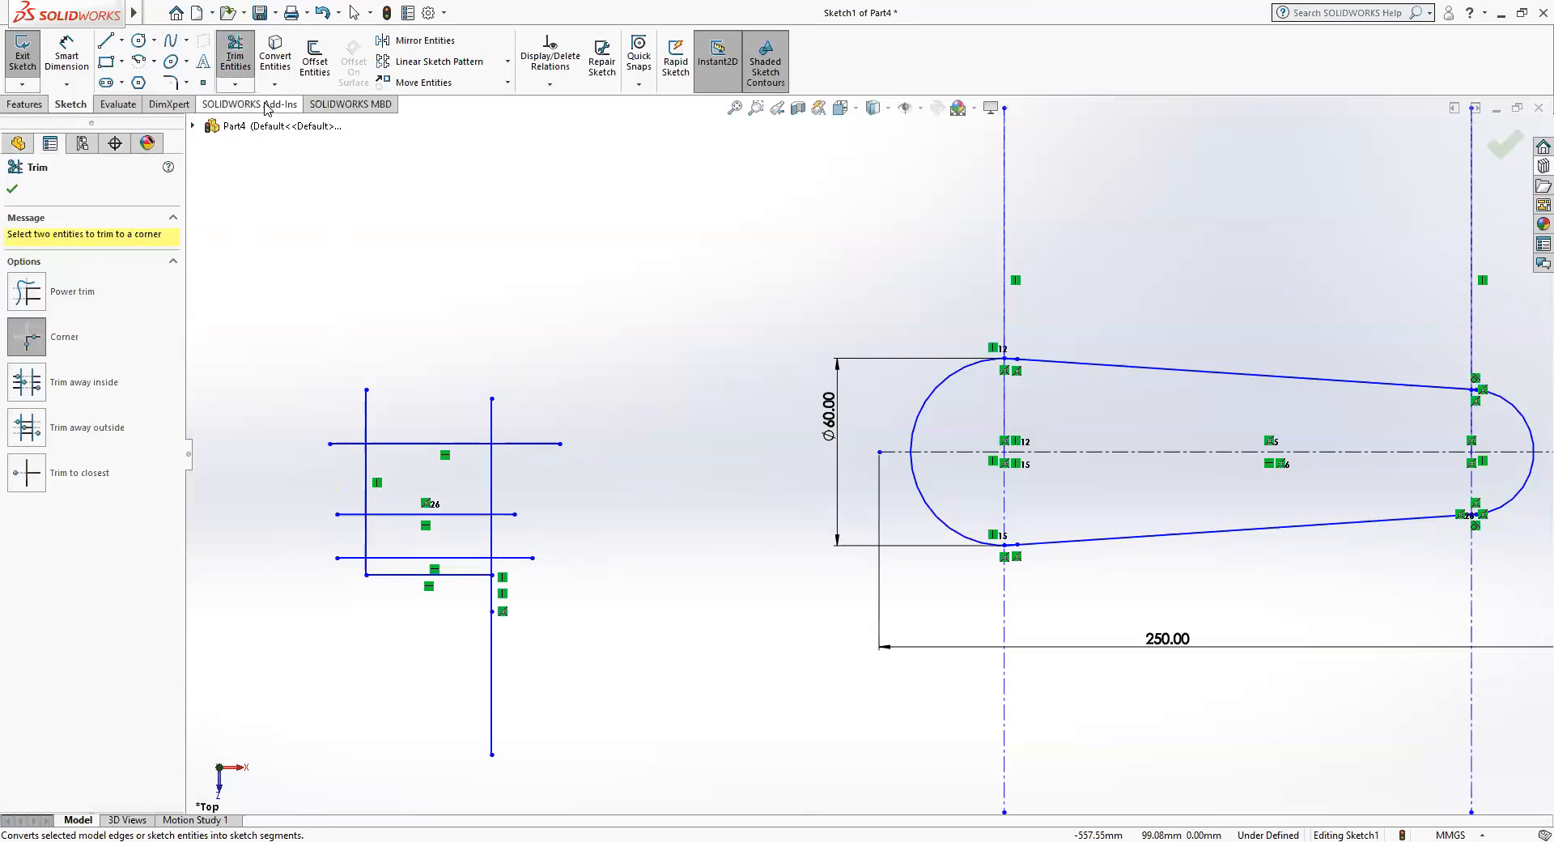
left_click(84, 382)
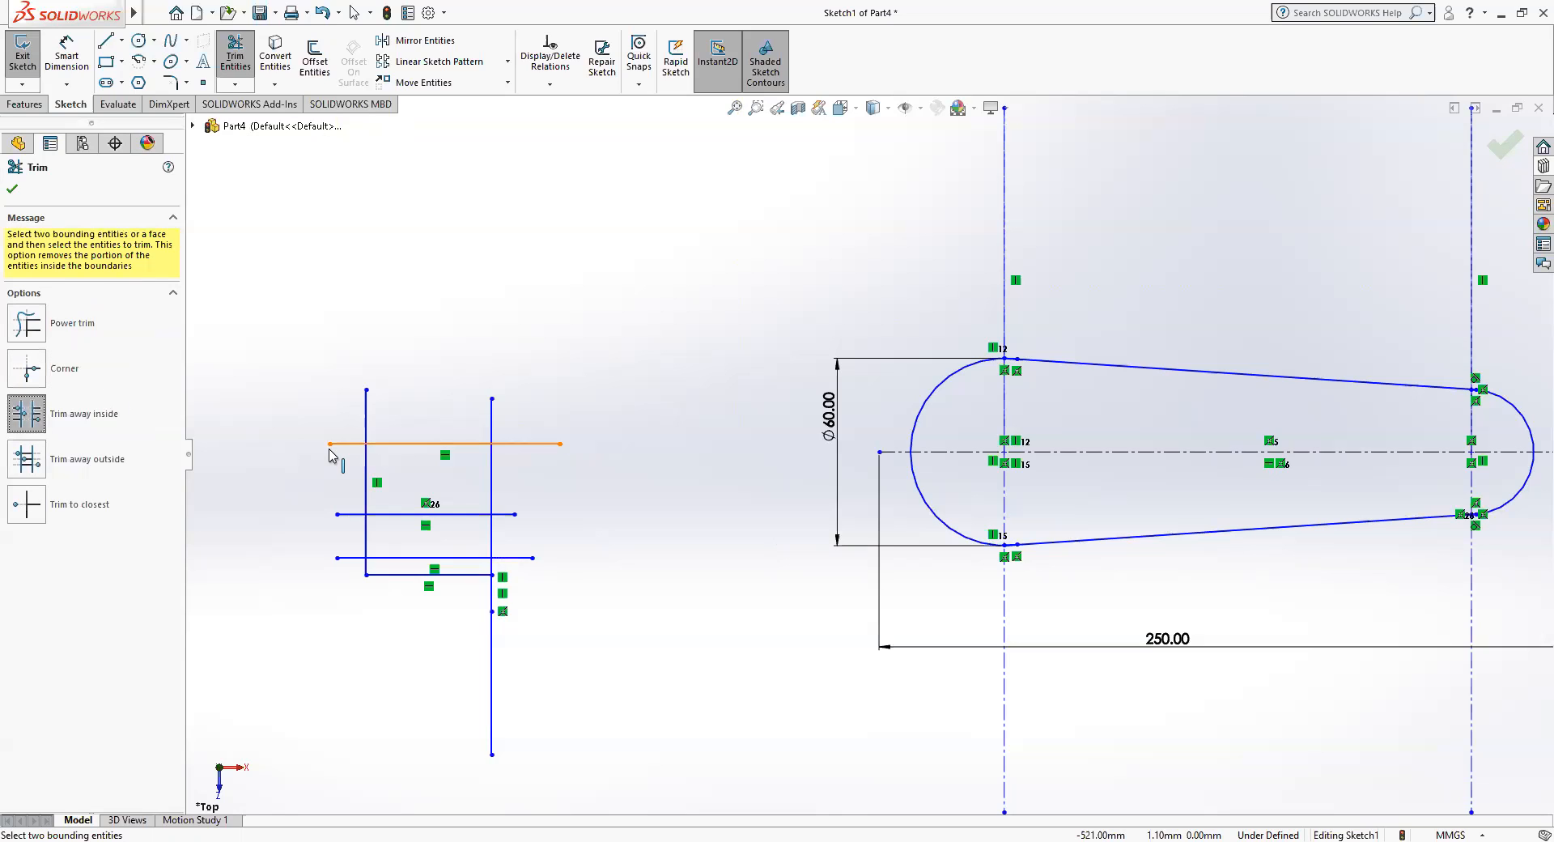
left_click(367, 431)
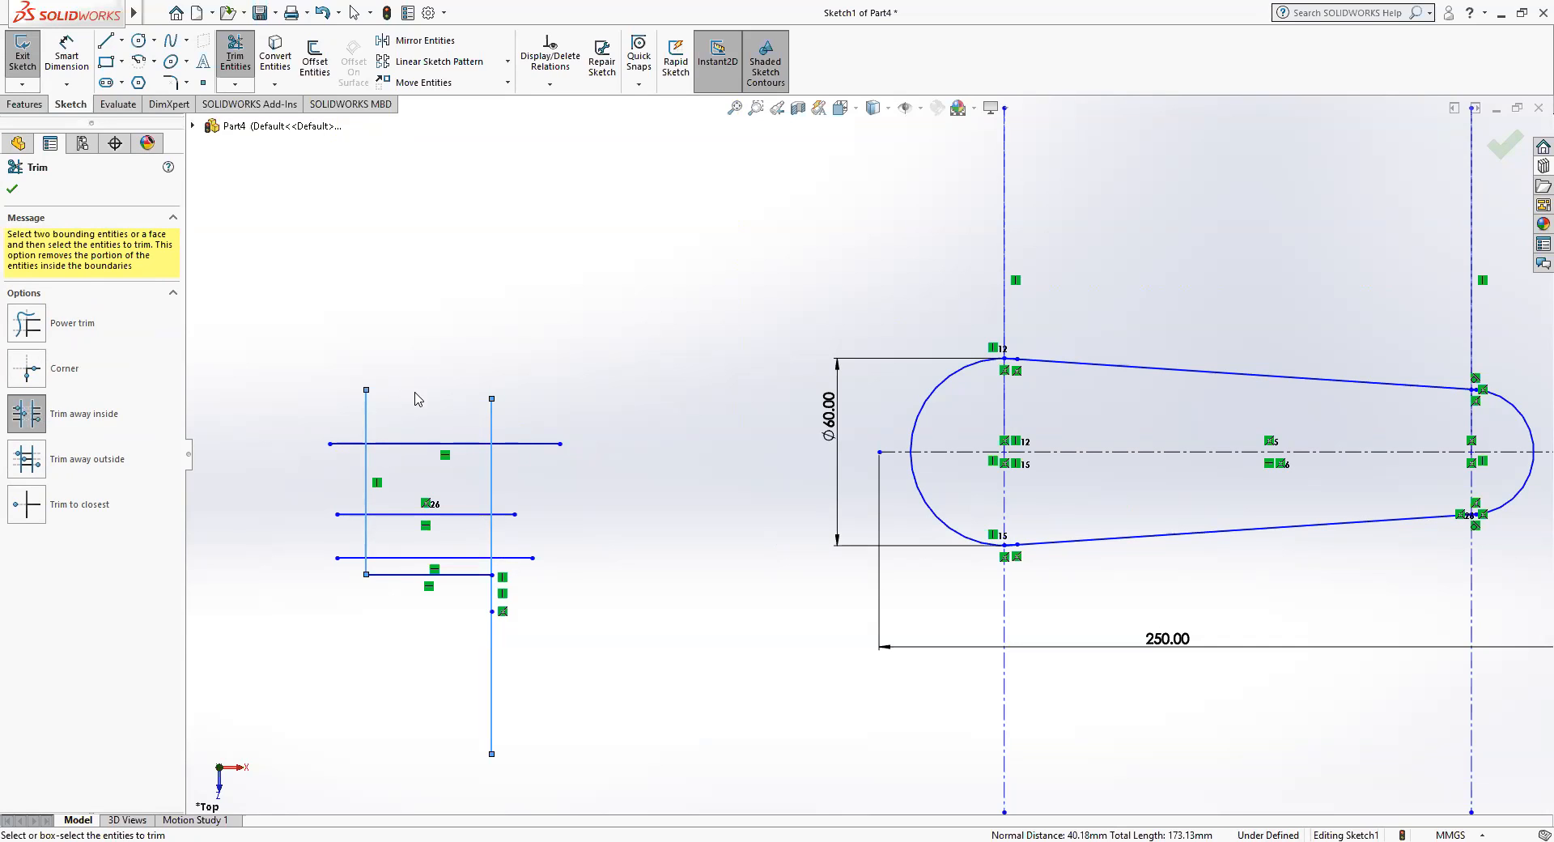
left_click(404, 444)
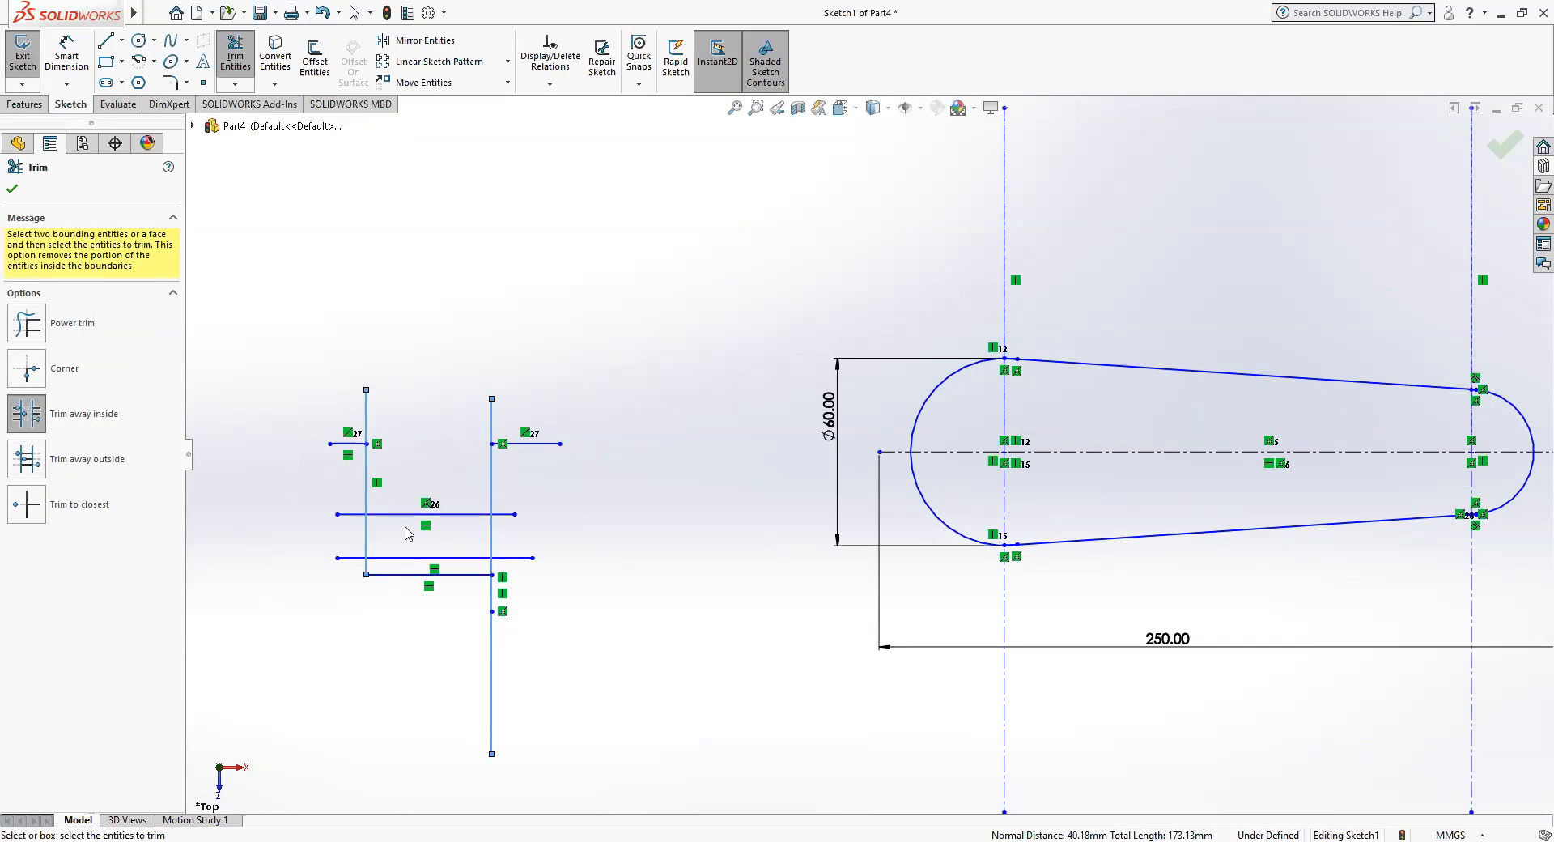
left_click(406, 516)
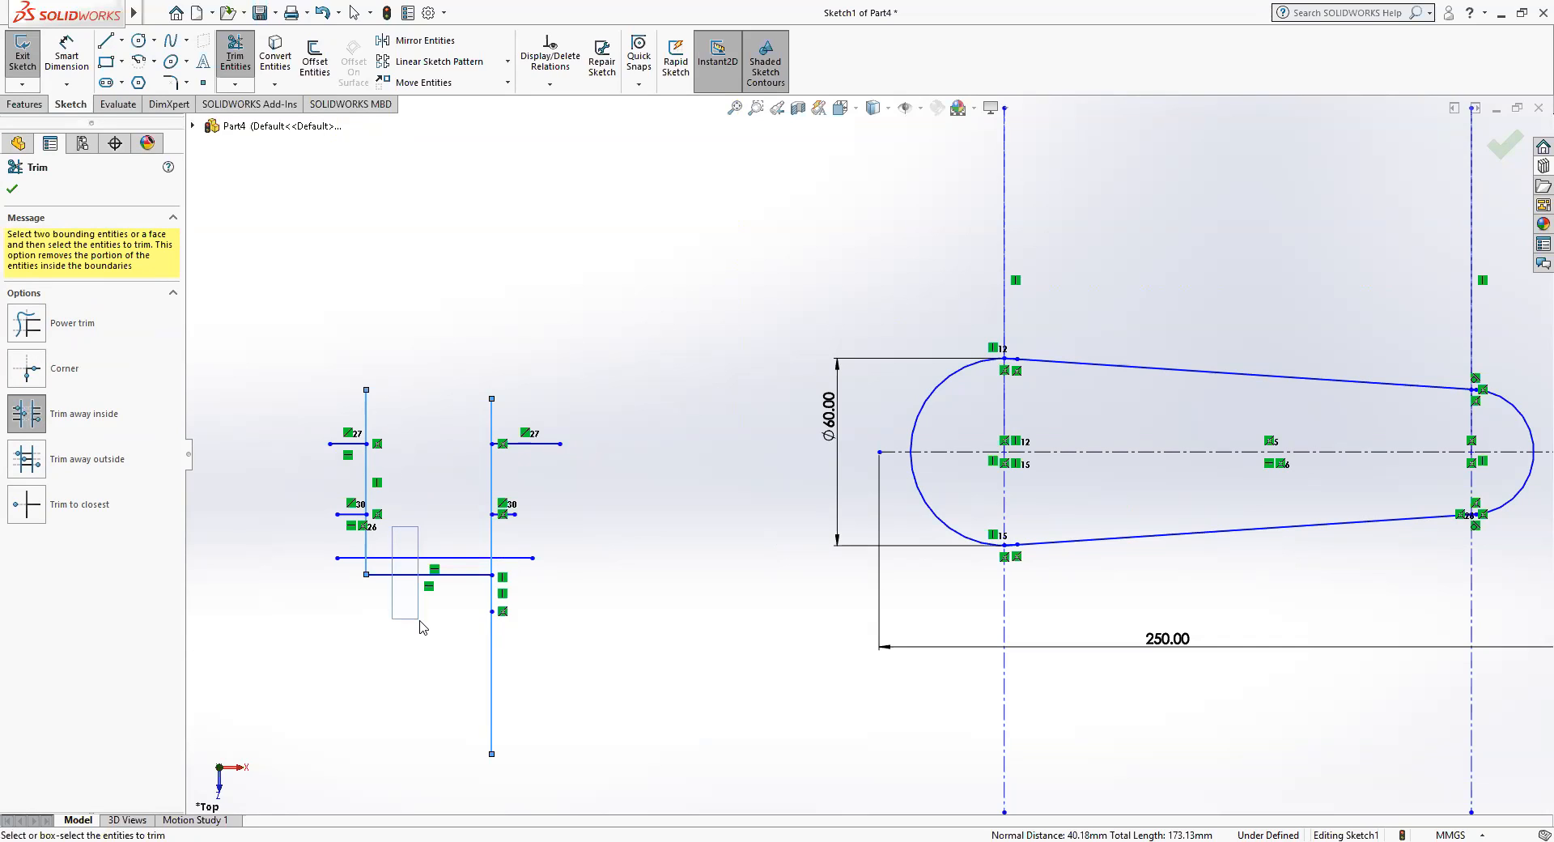
left_click_drag(423, 516, 413, 595)
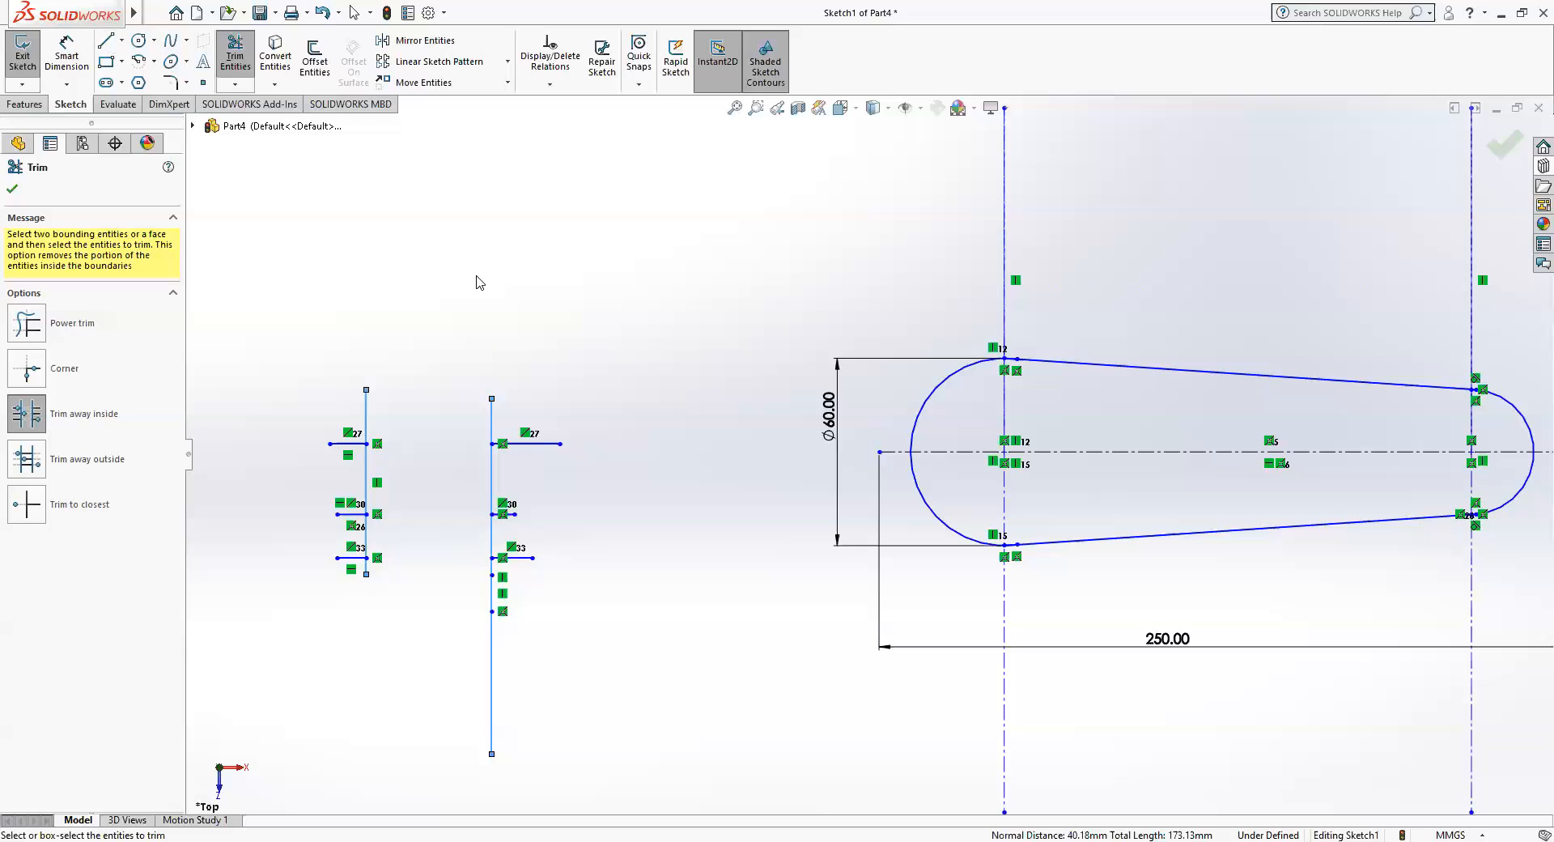
left_click_drag(476, 276, 504, 330)
mouse_move(468, 281)
middle_mouse_down("ctrl")
mouse_move(614, 441)
mouse_move(507, 508)
middle_mouse_up("ctrl")
Sketch a vertical line in the empty area above the trimmed lines, then a horizontal line about 234 mm long rightward from its lower end.
scroll(486, 506, "down", 1)
scroll(488, 510, "up", 5)
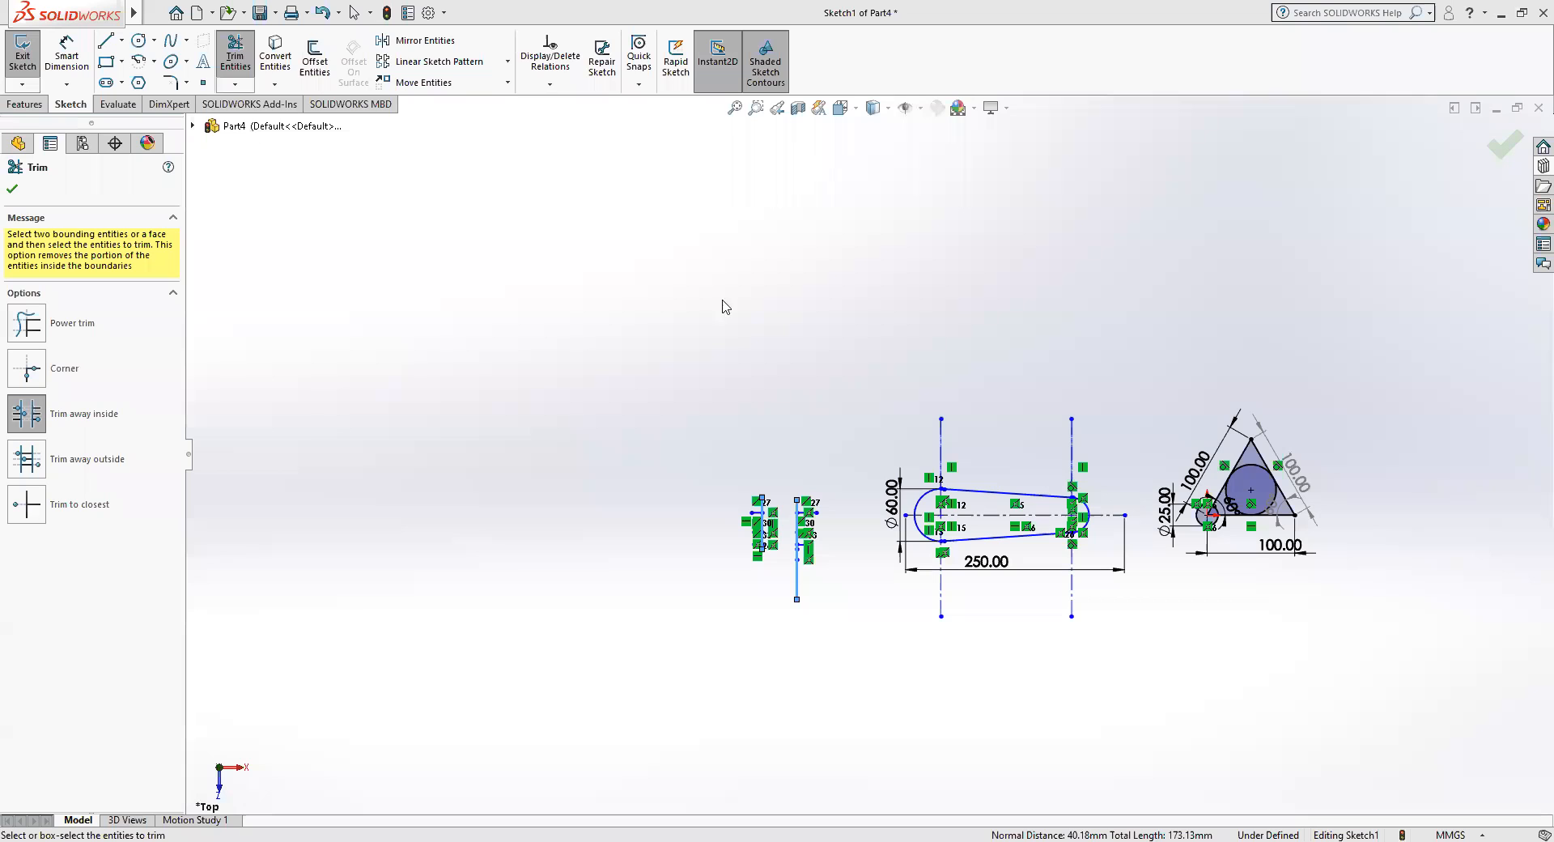
scroll(738, 367, "up", 3)
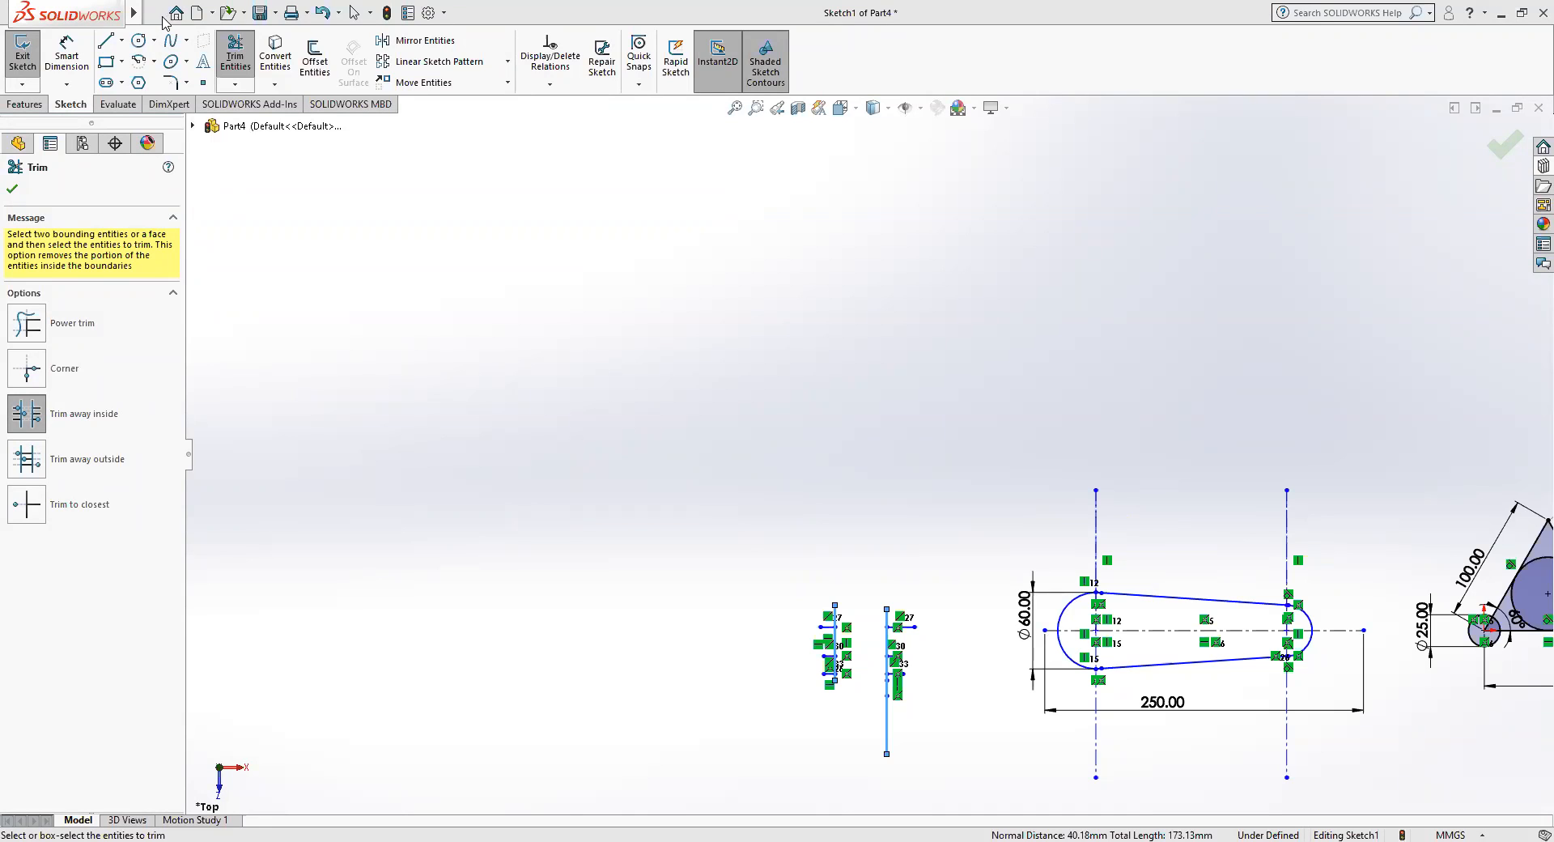
left_click(102, 47)
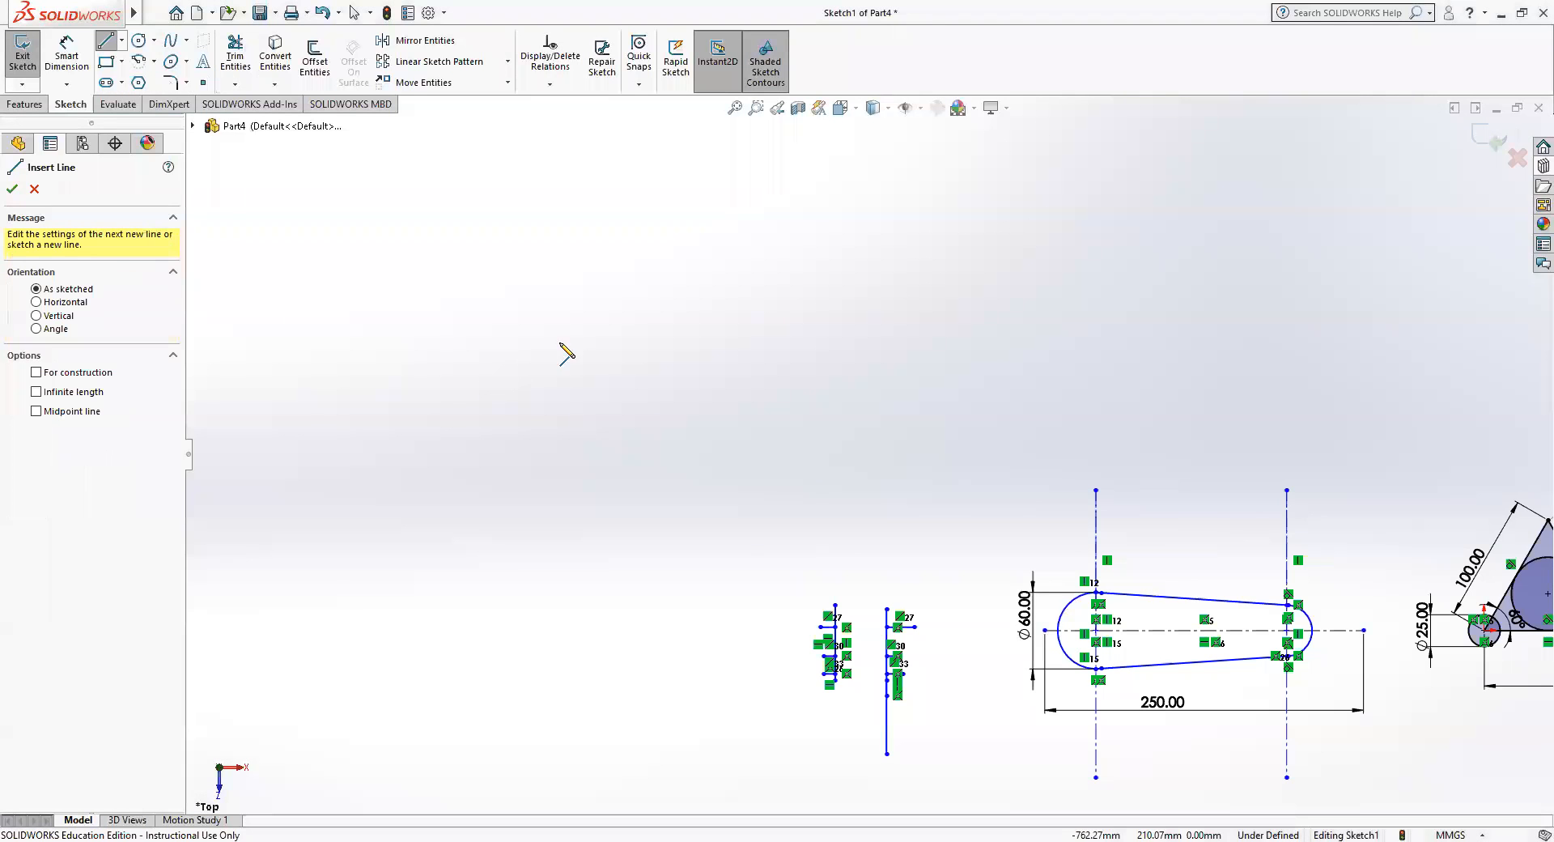
left_click(694, 242)
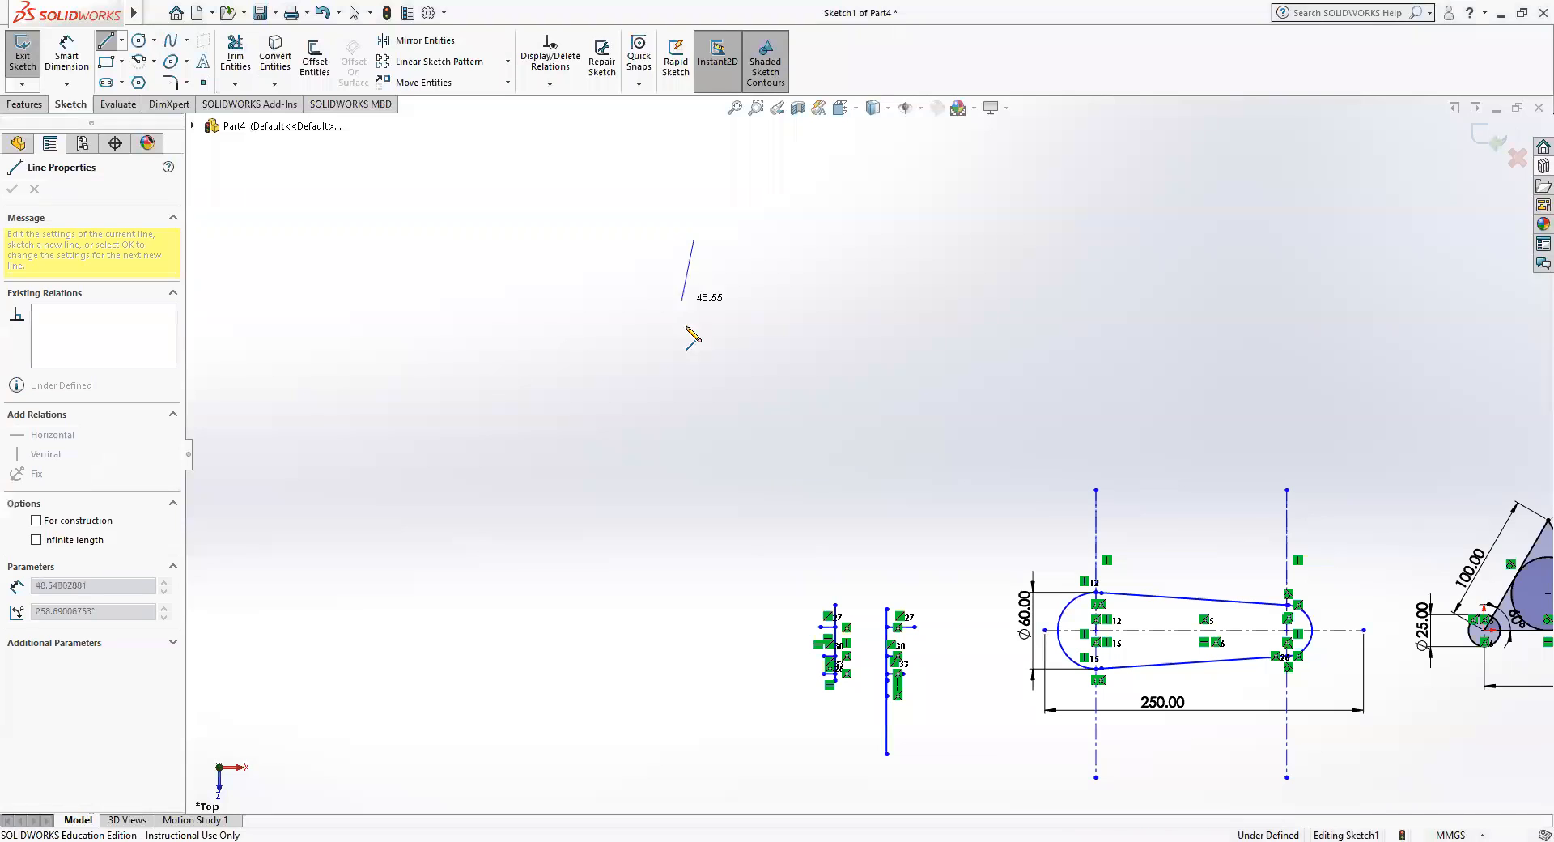
left_click(694, 396)
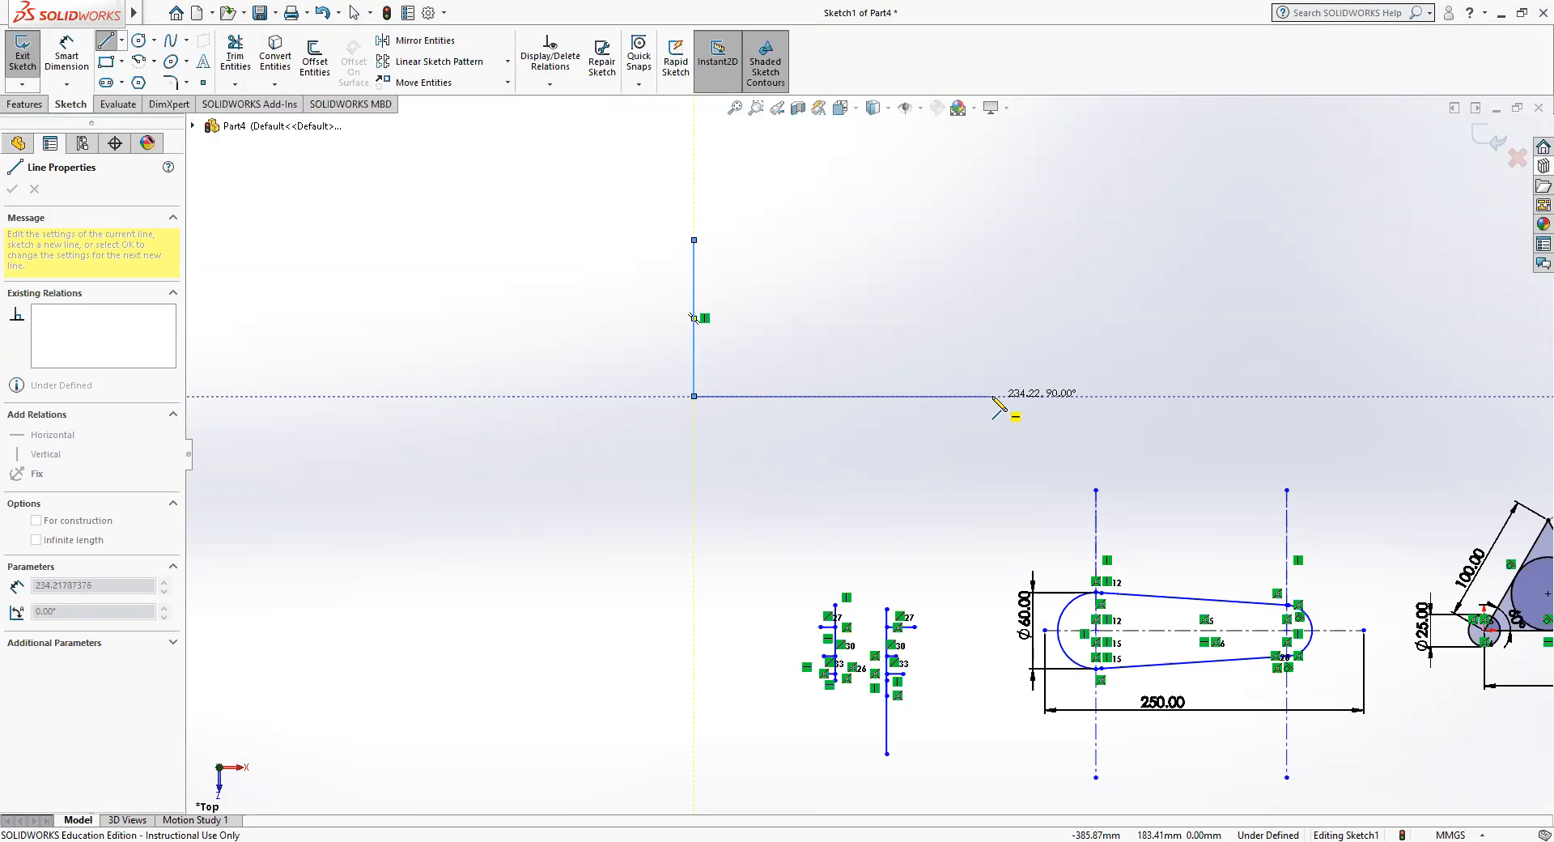
left_click(993, 396)
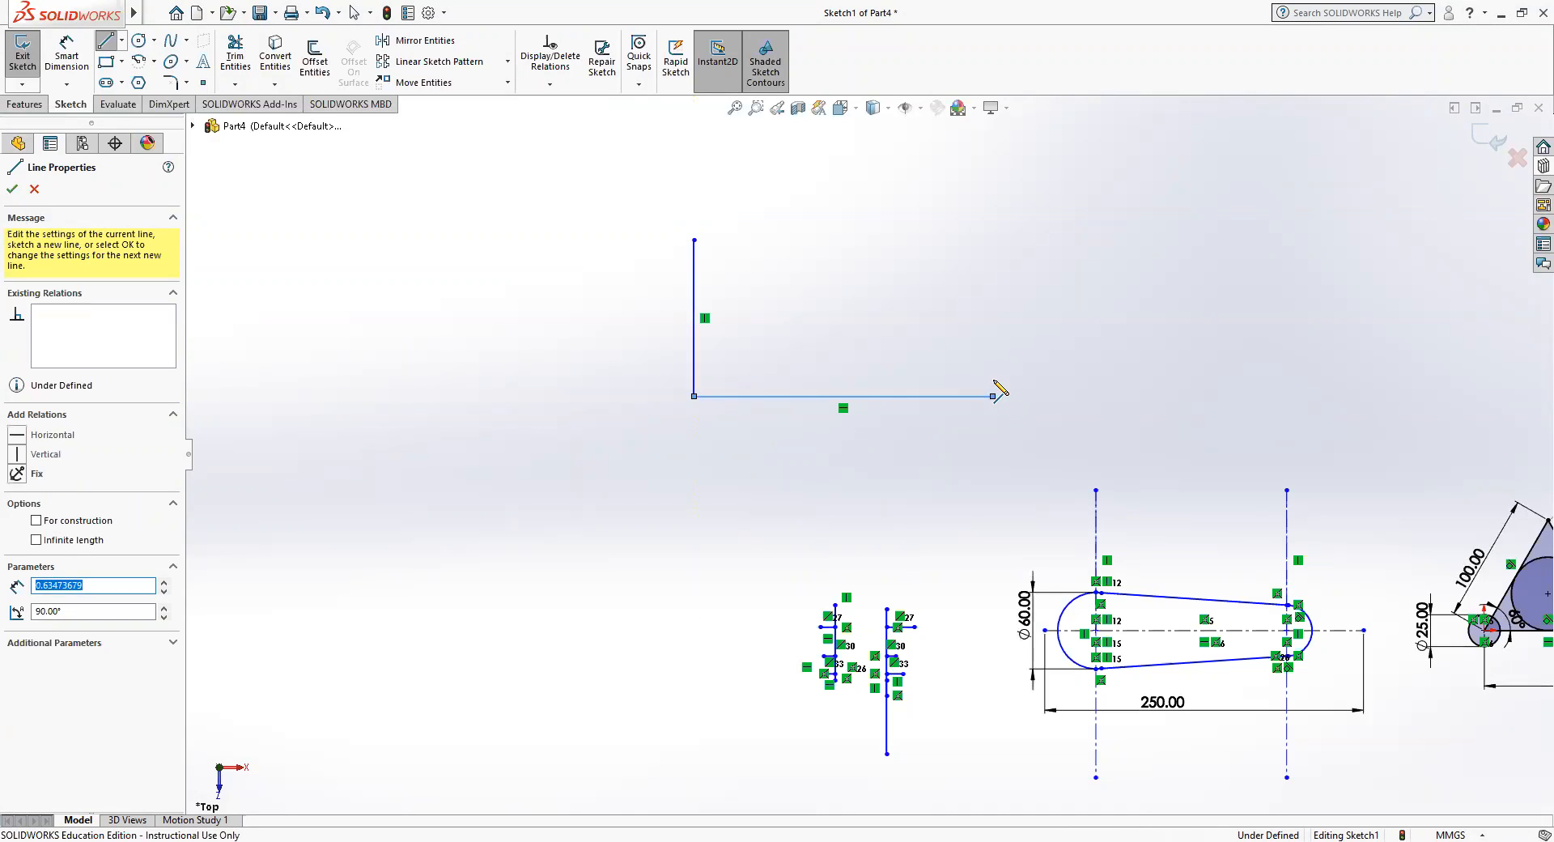
Continue from the horizontal line's right end with two stair steps rising leftward, the first riser about 42 mm and the upper tread about 71 mm.
left_click(993, 343)
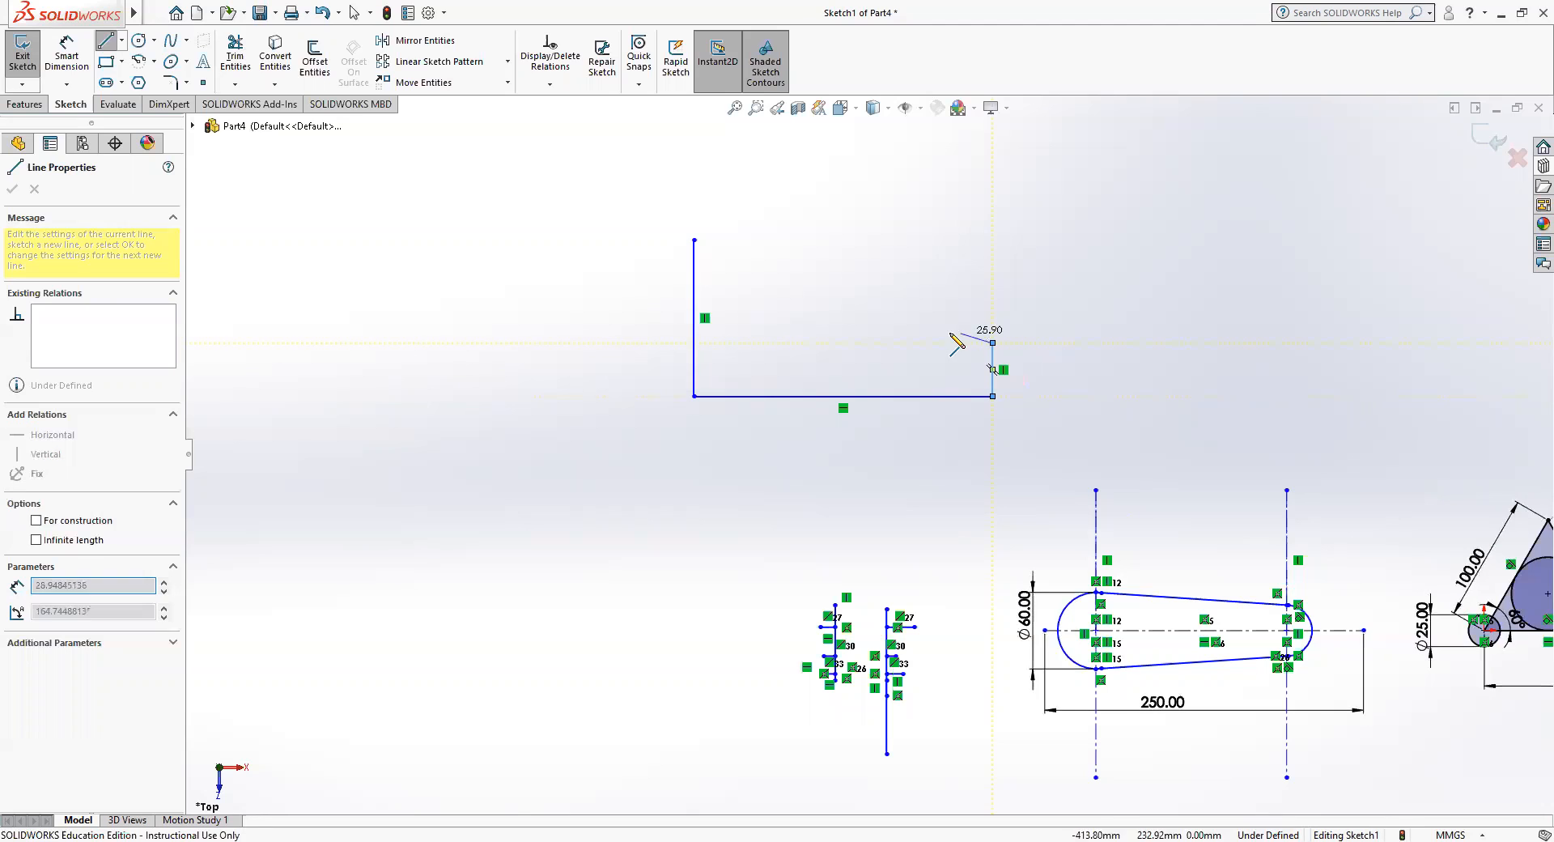
left_click(913, 342)
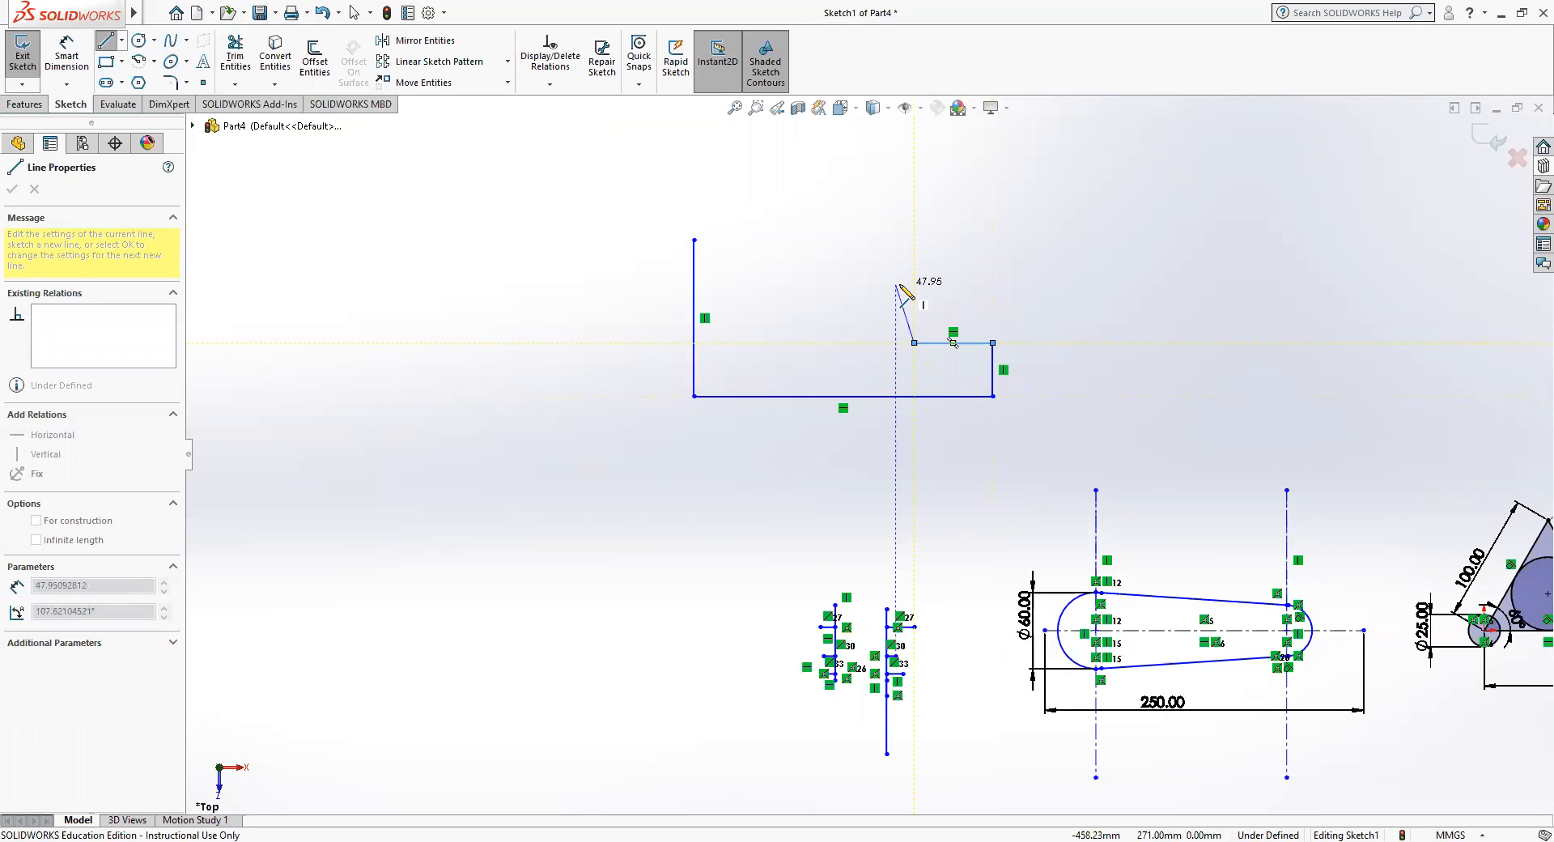
left_click(914, 277)
left_click(823, 277)
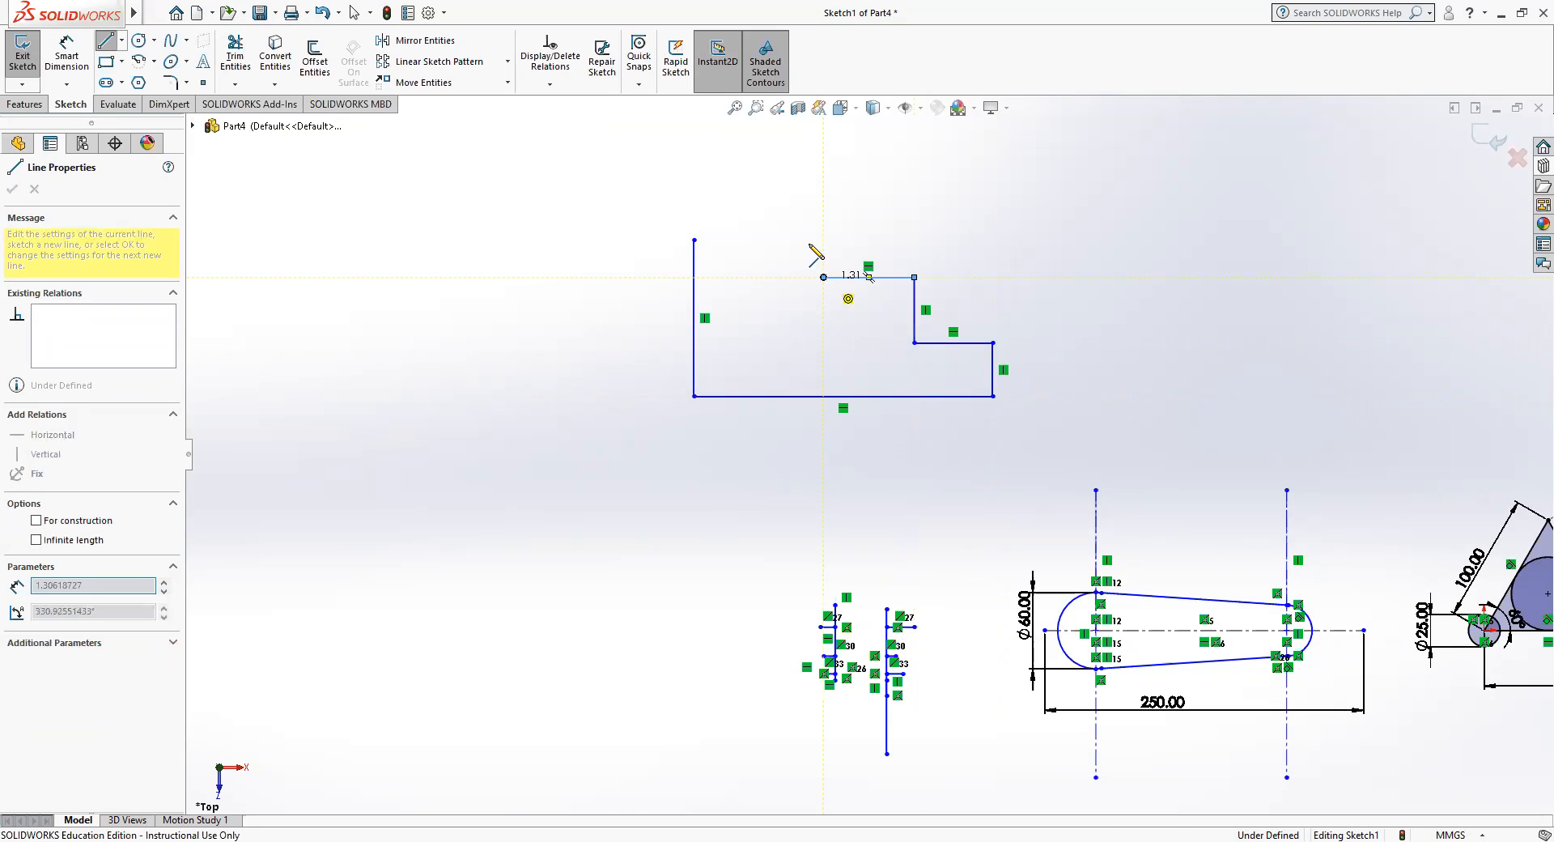
left_click(823, 228)
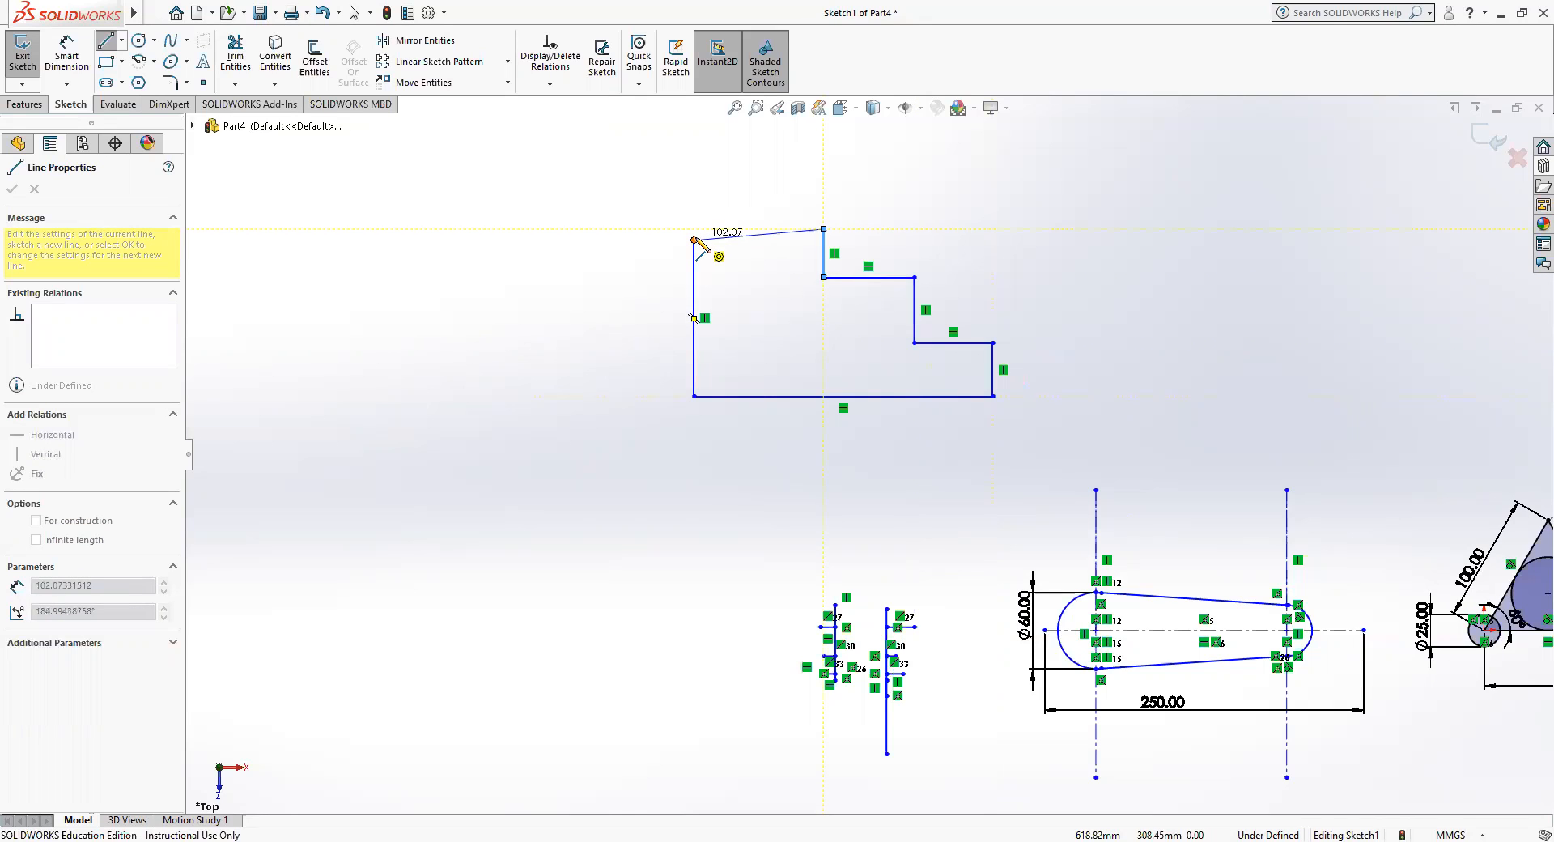
left_click(694, 240)
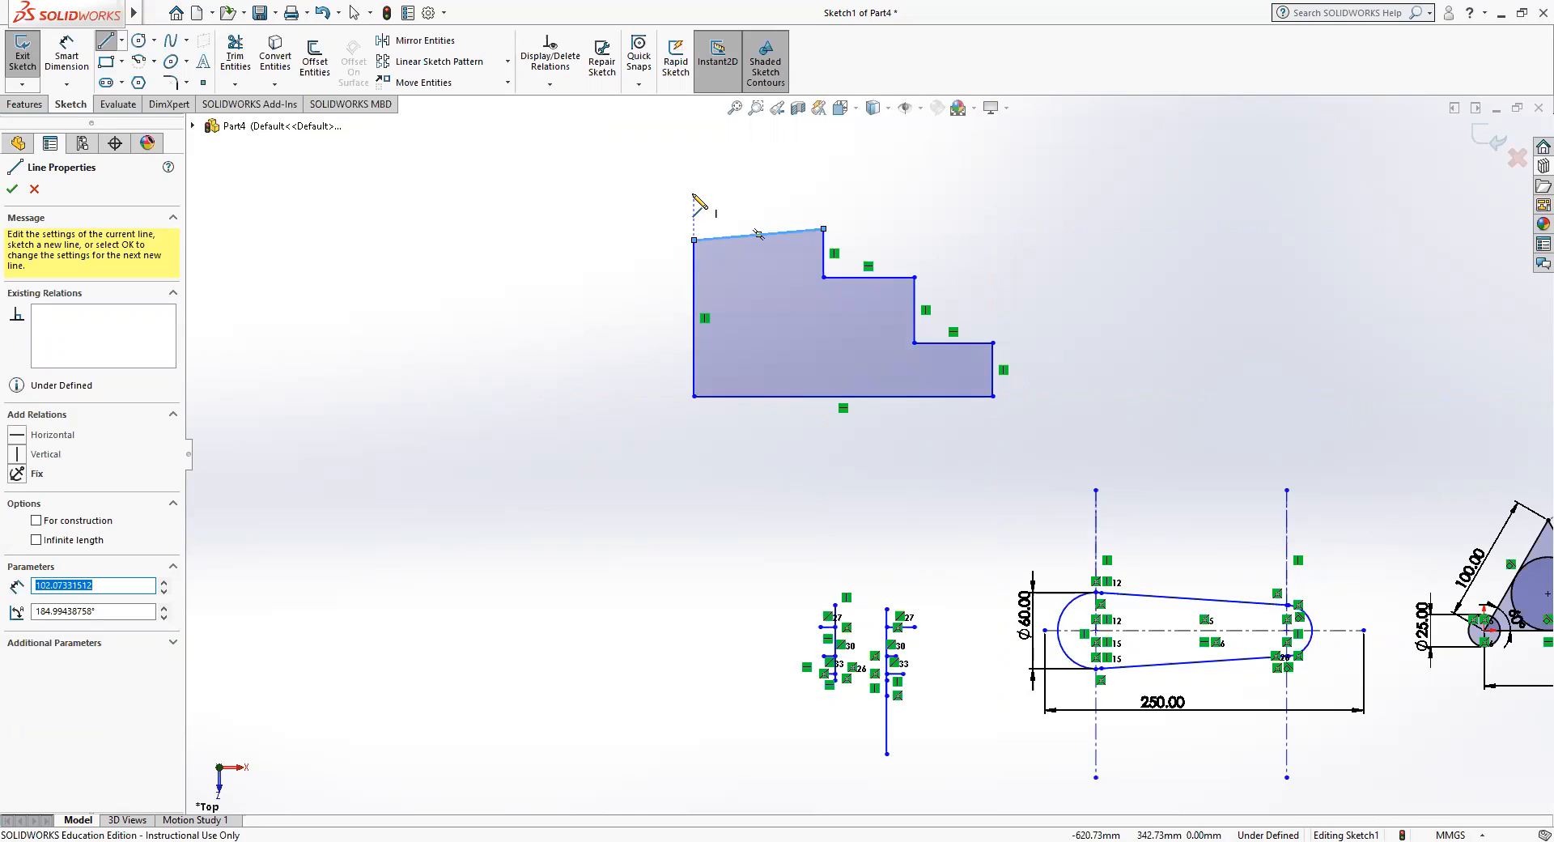
key("Escape")
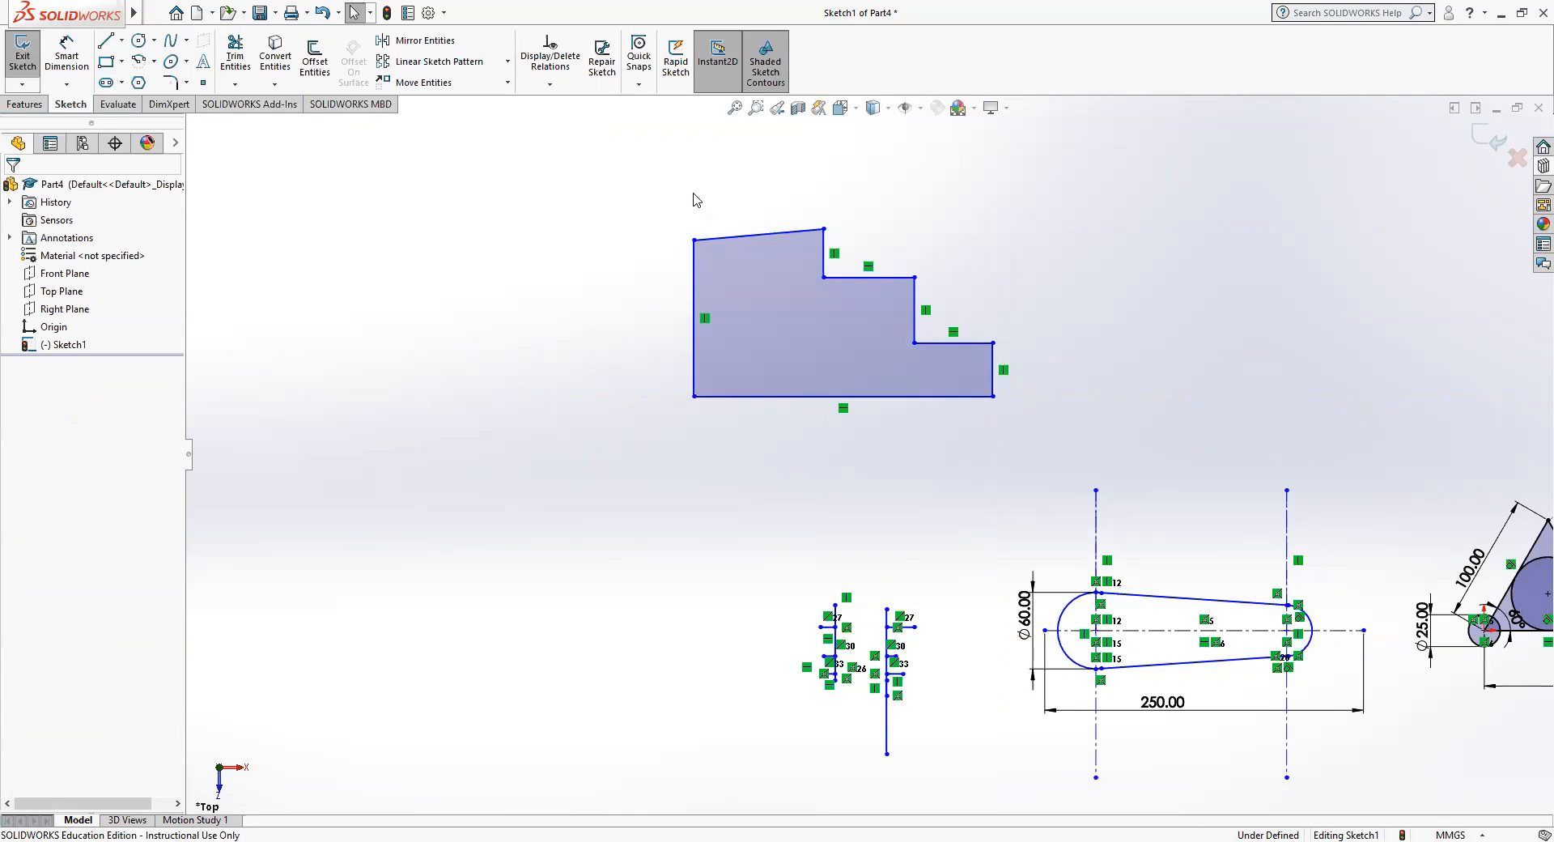
left_click(322, 13)
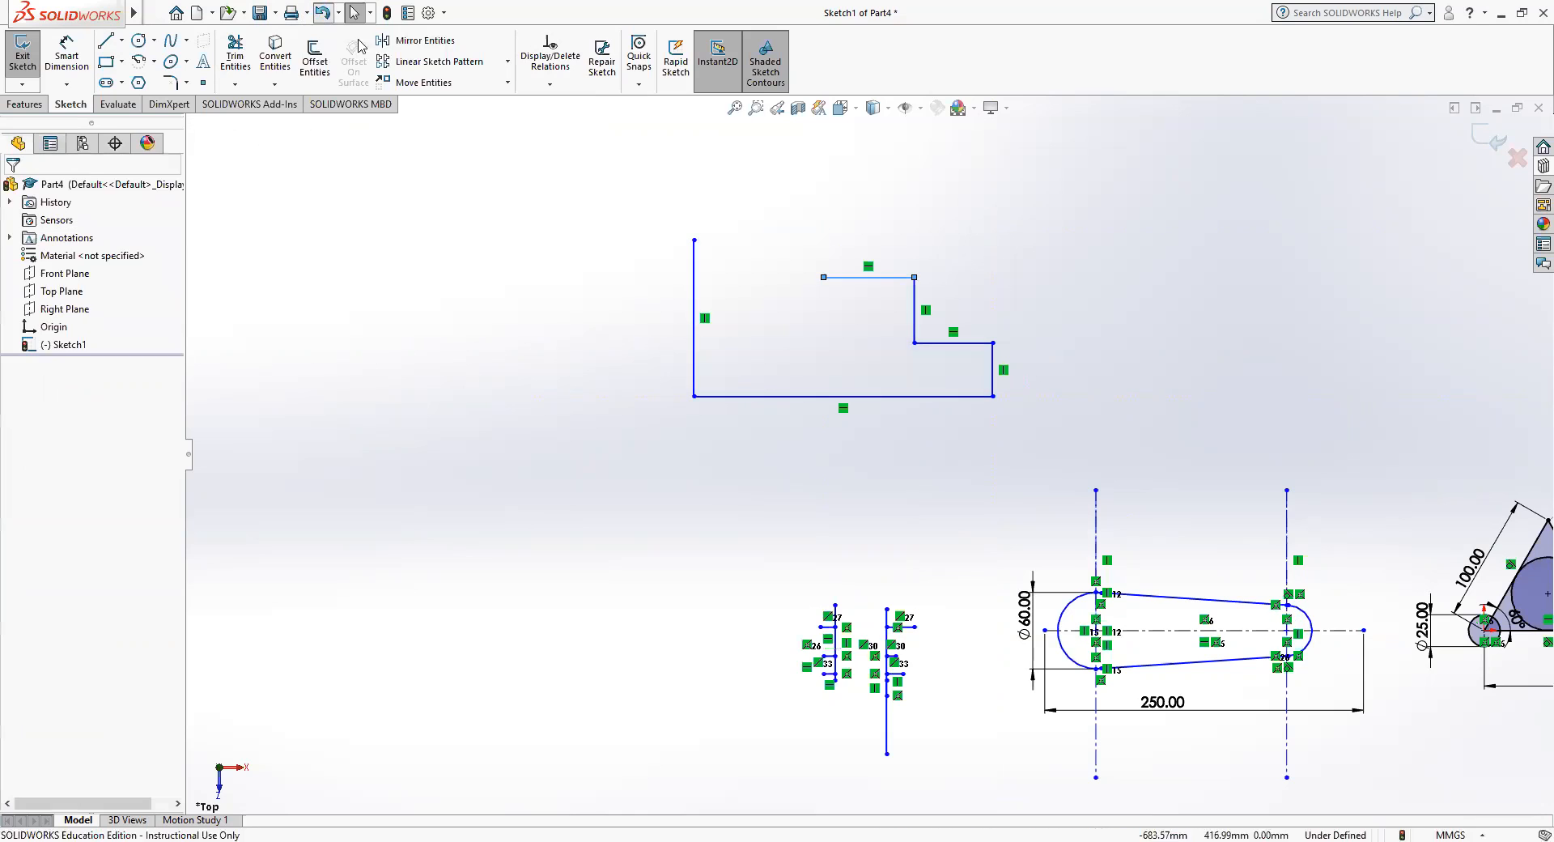
Close the stepped profile with a vertical line about 29 mm high and a horizontal line about 102 mm long to the left edge's upper end.
left_click(105, 40)
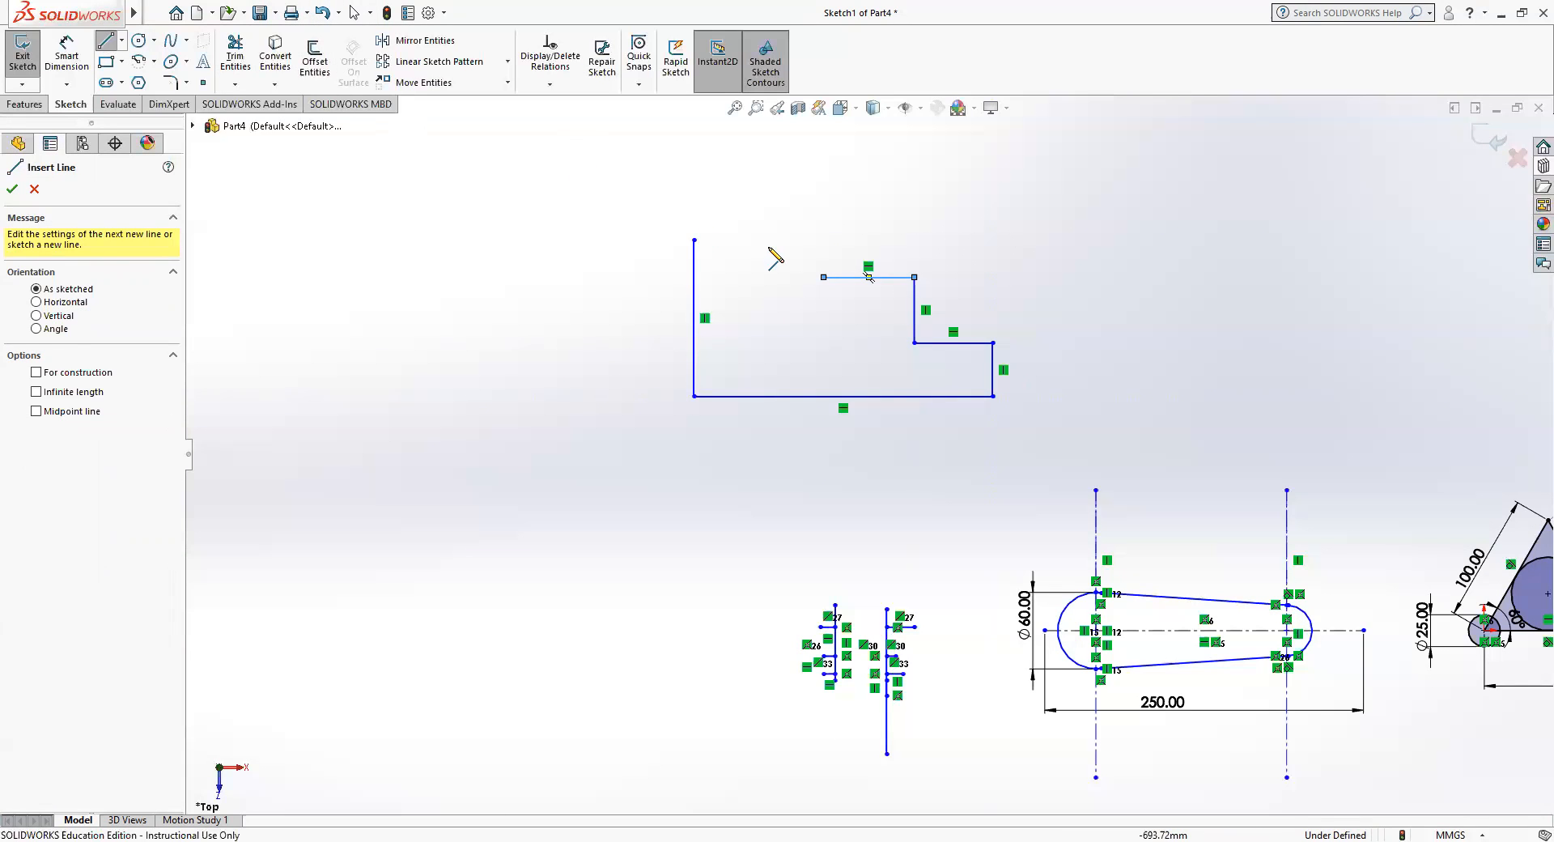
left_click(823, 277)
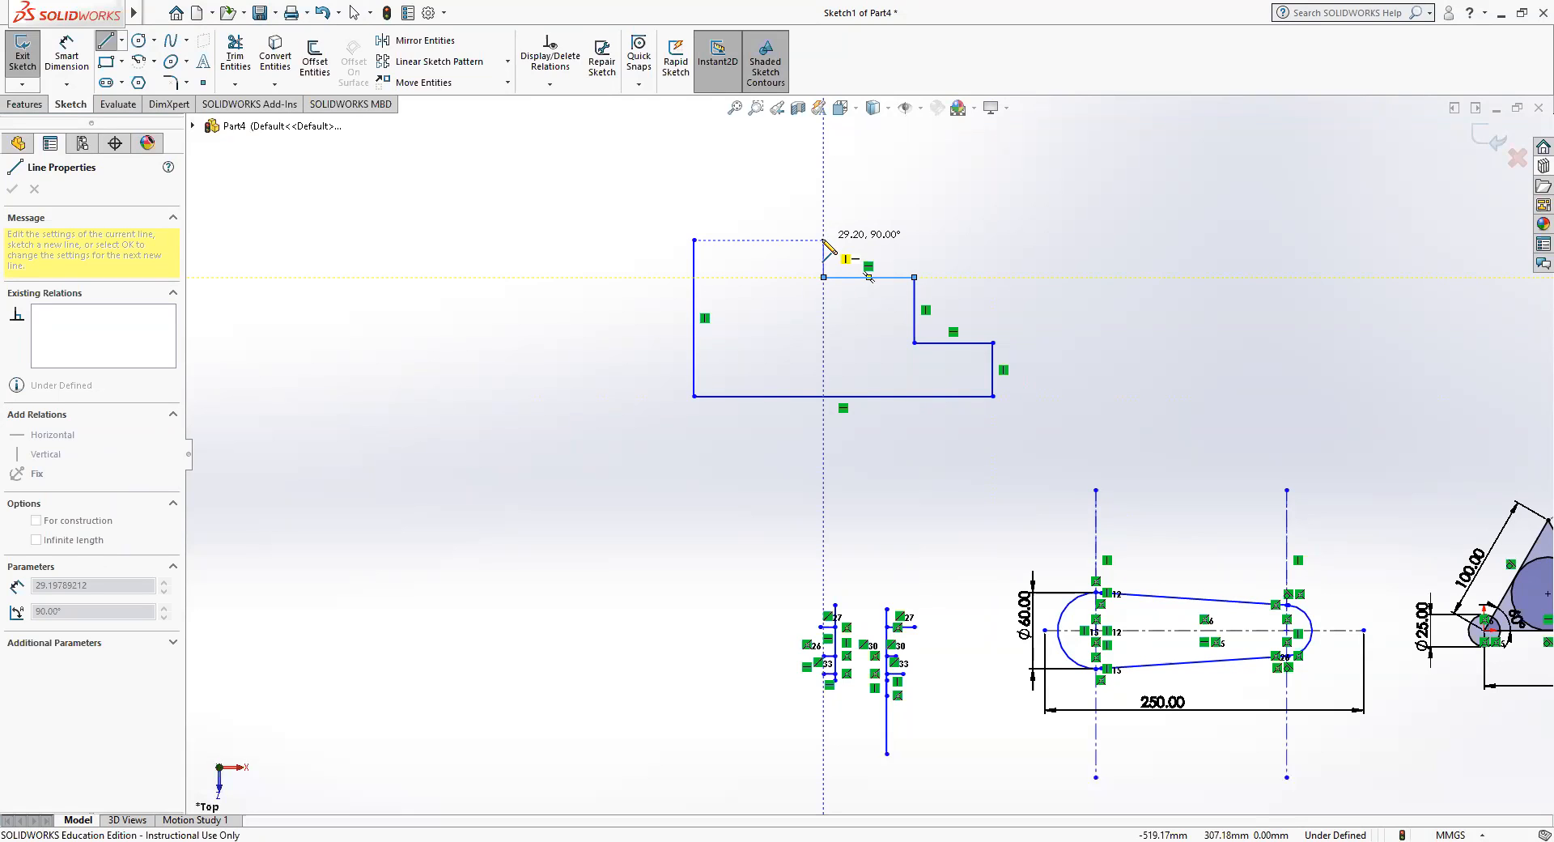
left_click(823, 240)
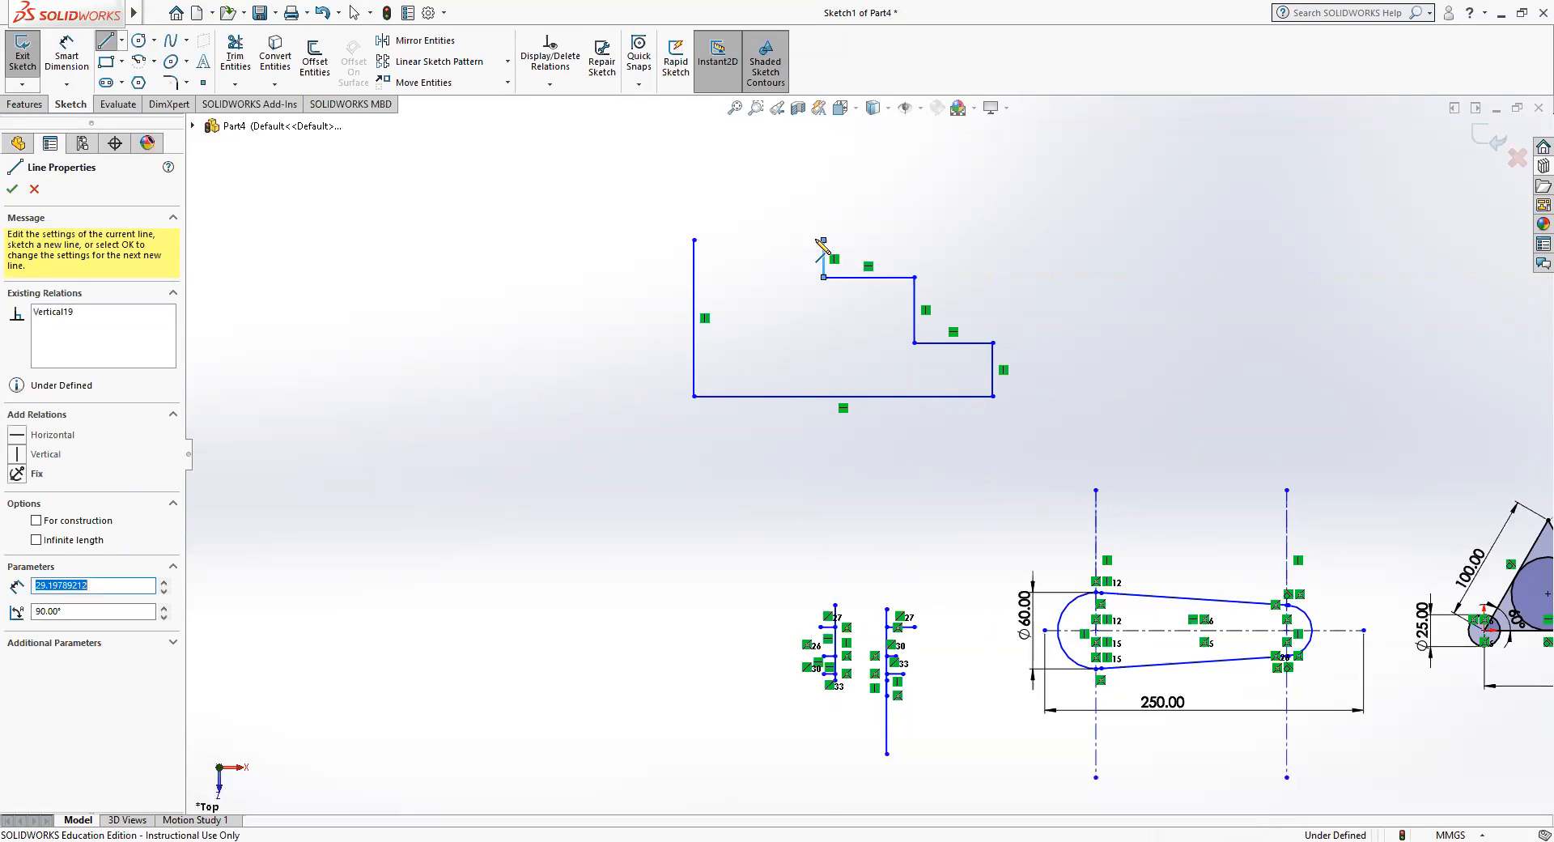
left_click(693, 240)
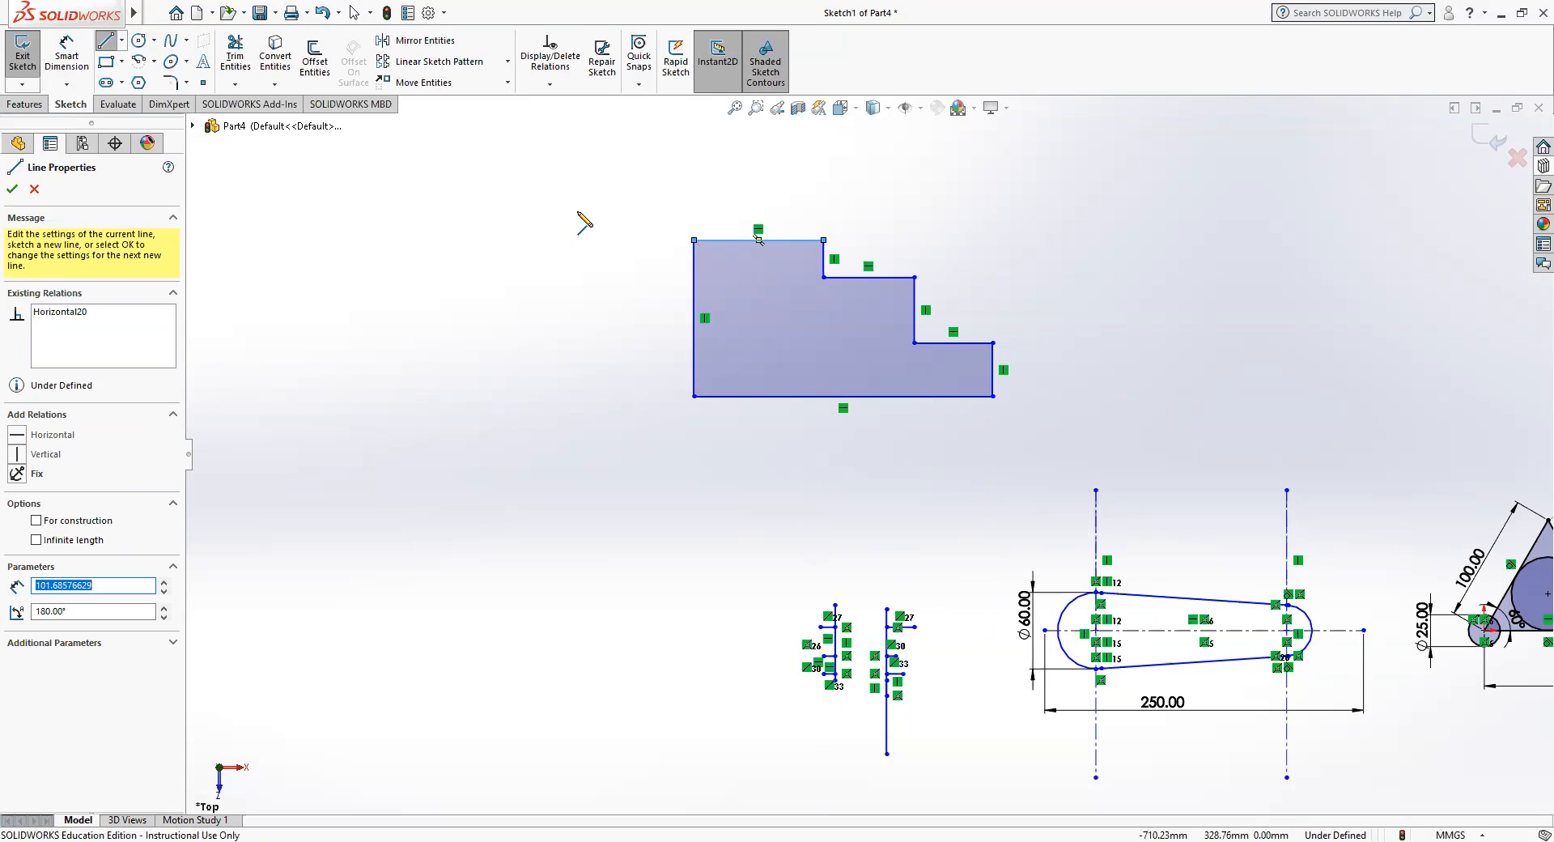
Dimension the stepped profile's bottom edge and set its length to 250 mm.
left_click(54, 50)
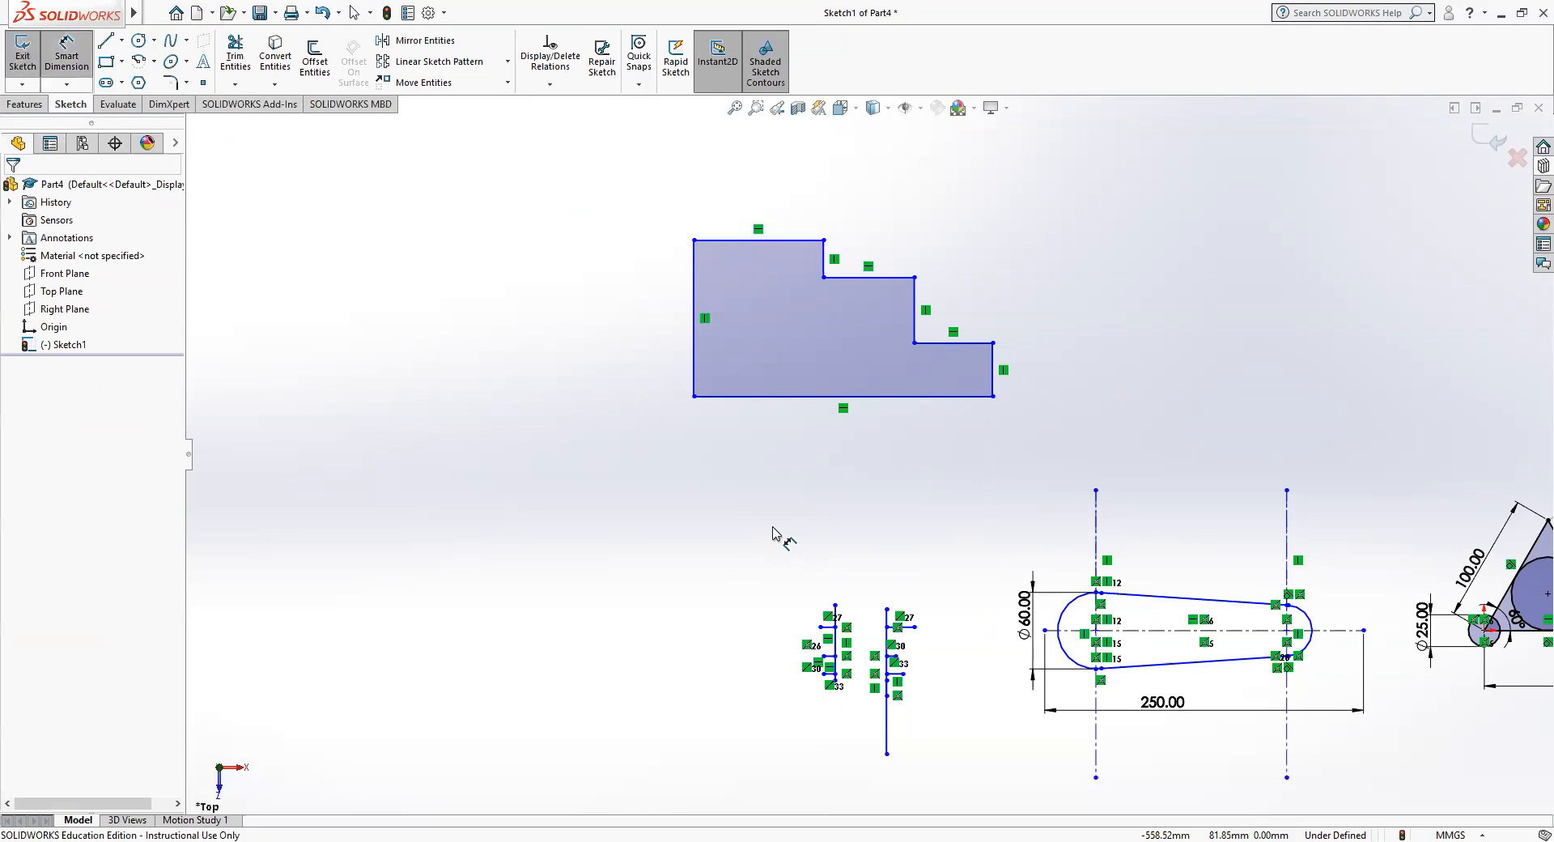
left_click(784, 396)
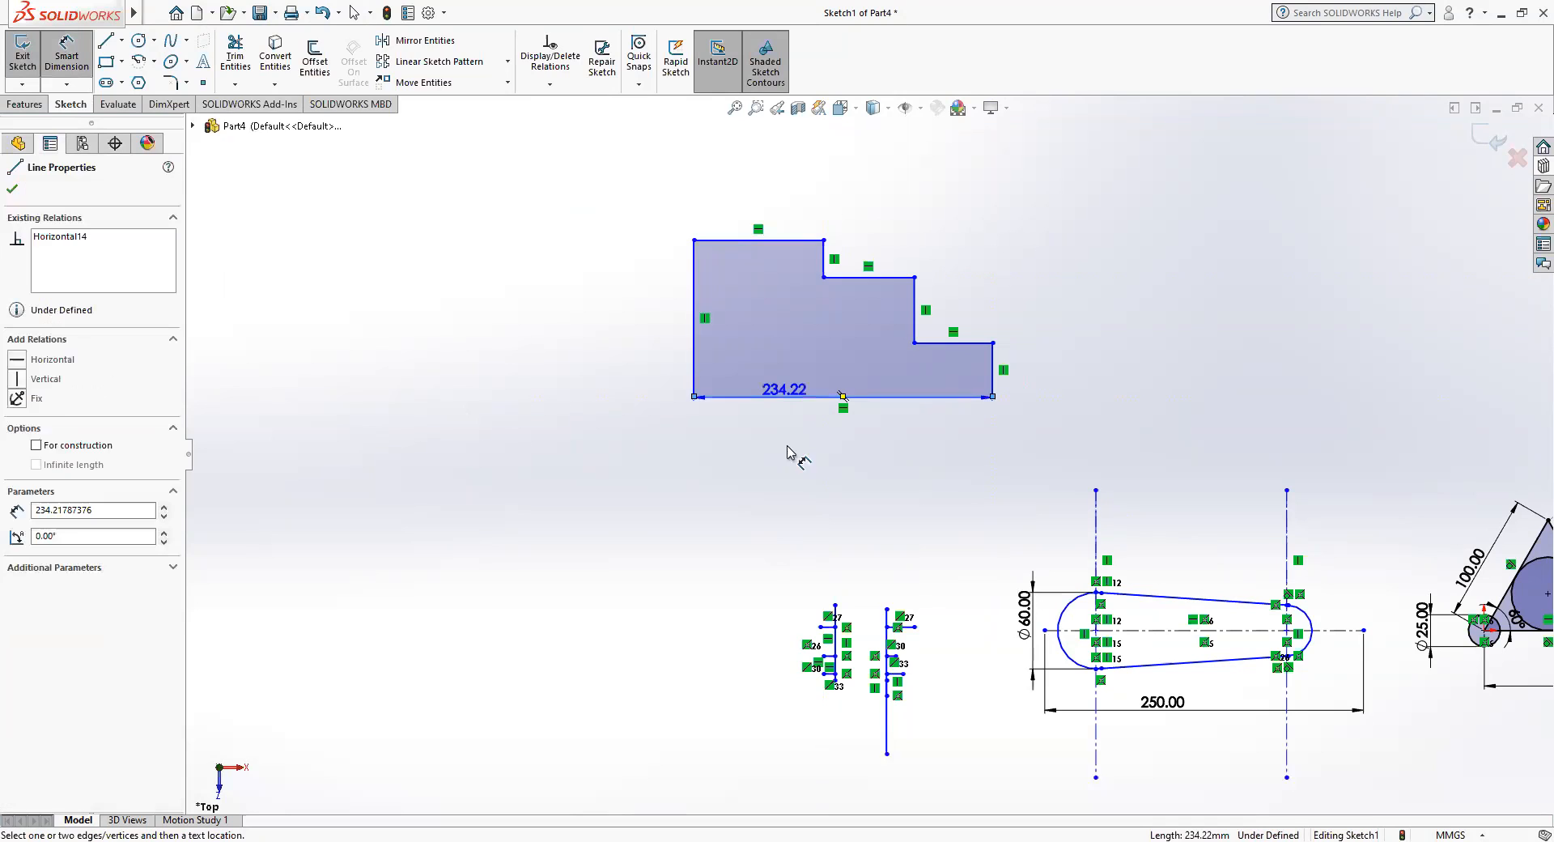
left_click(787, 469)
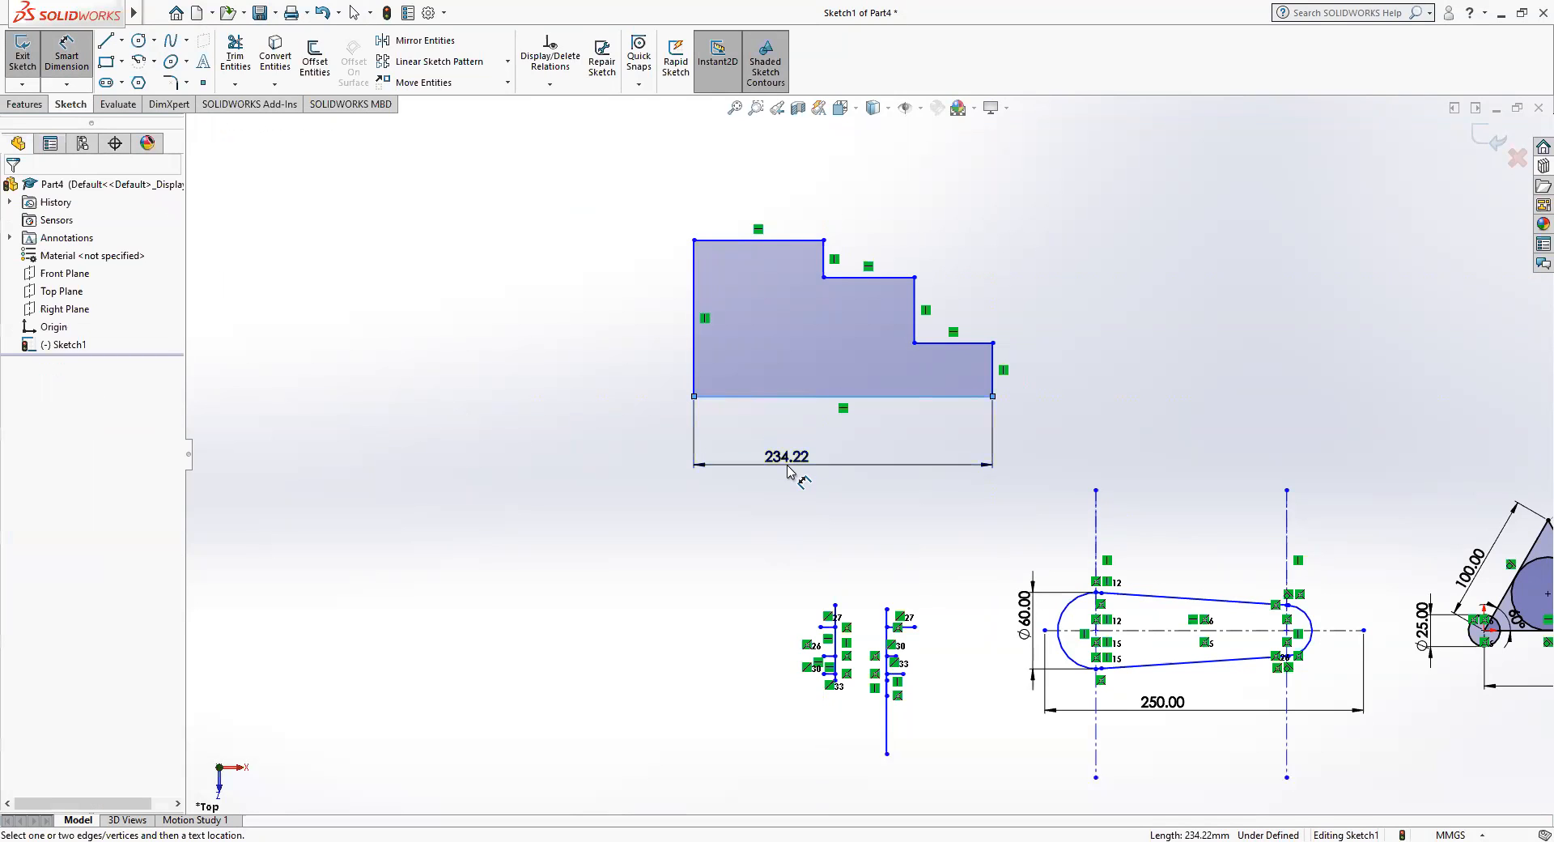
double_click(789, 465)
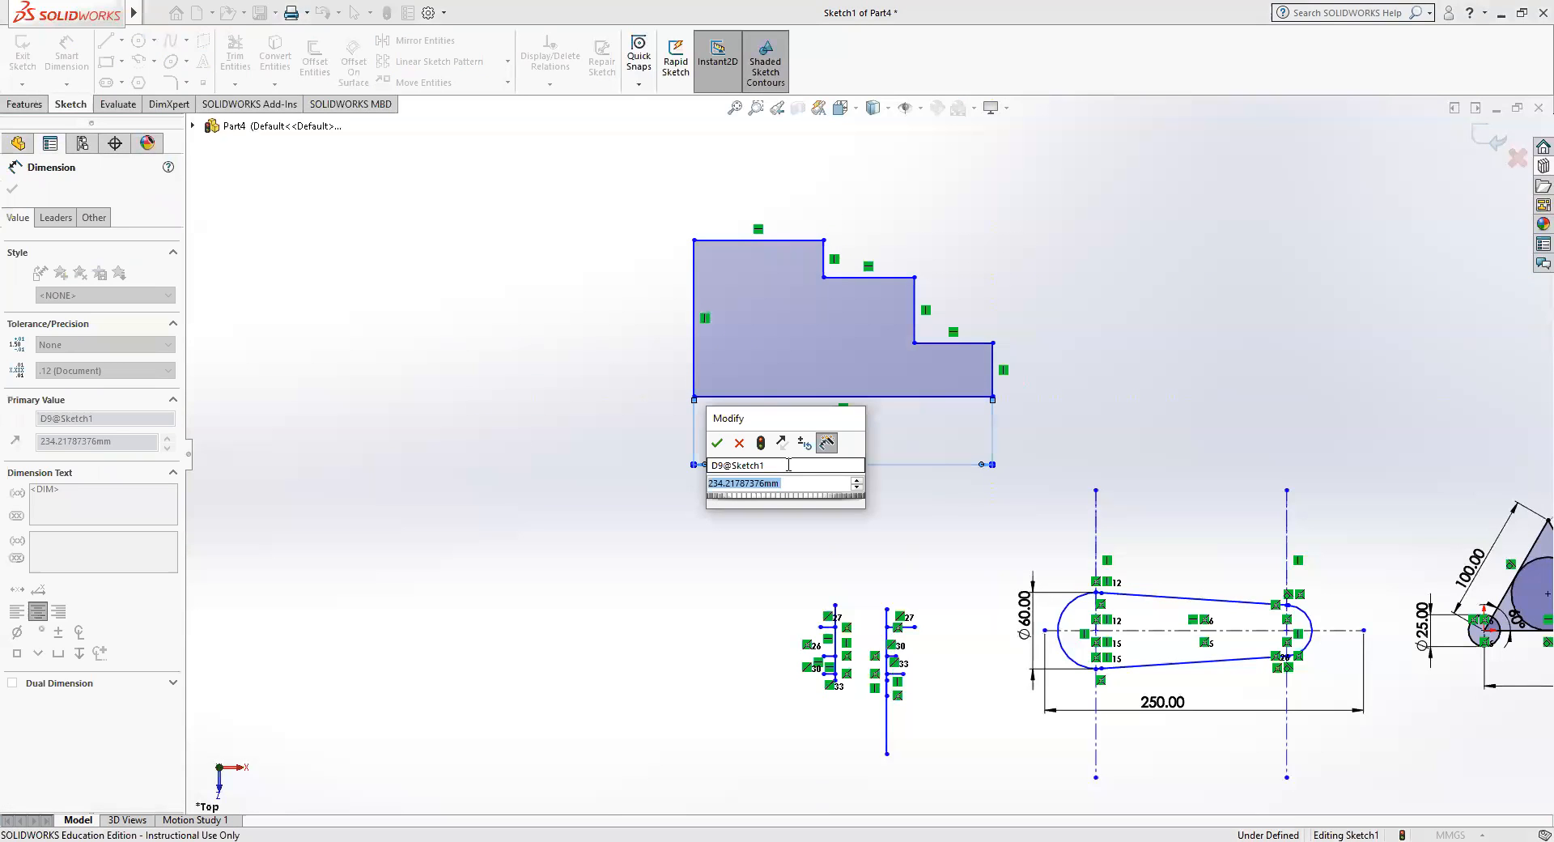
type("250")
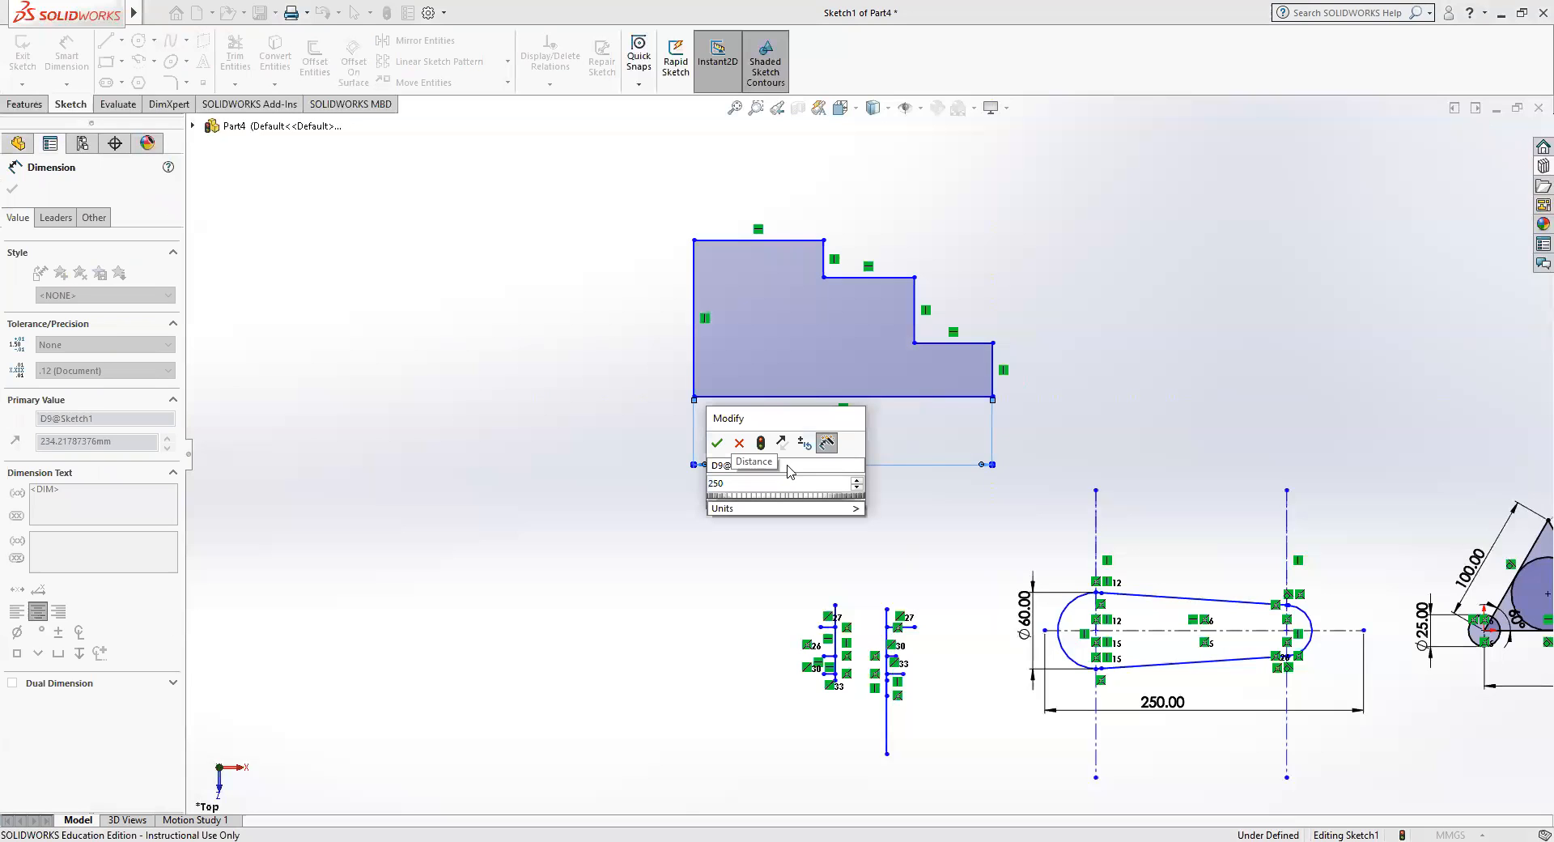
key("Return")
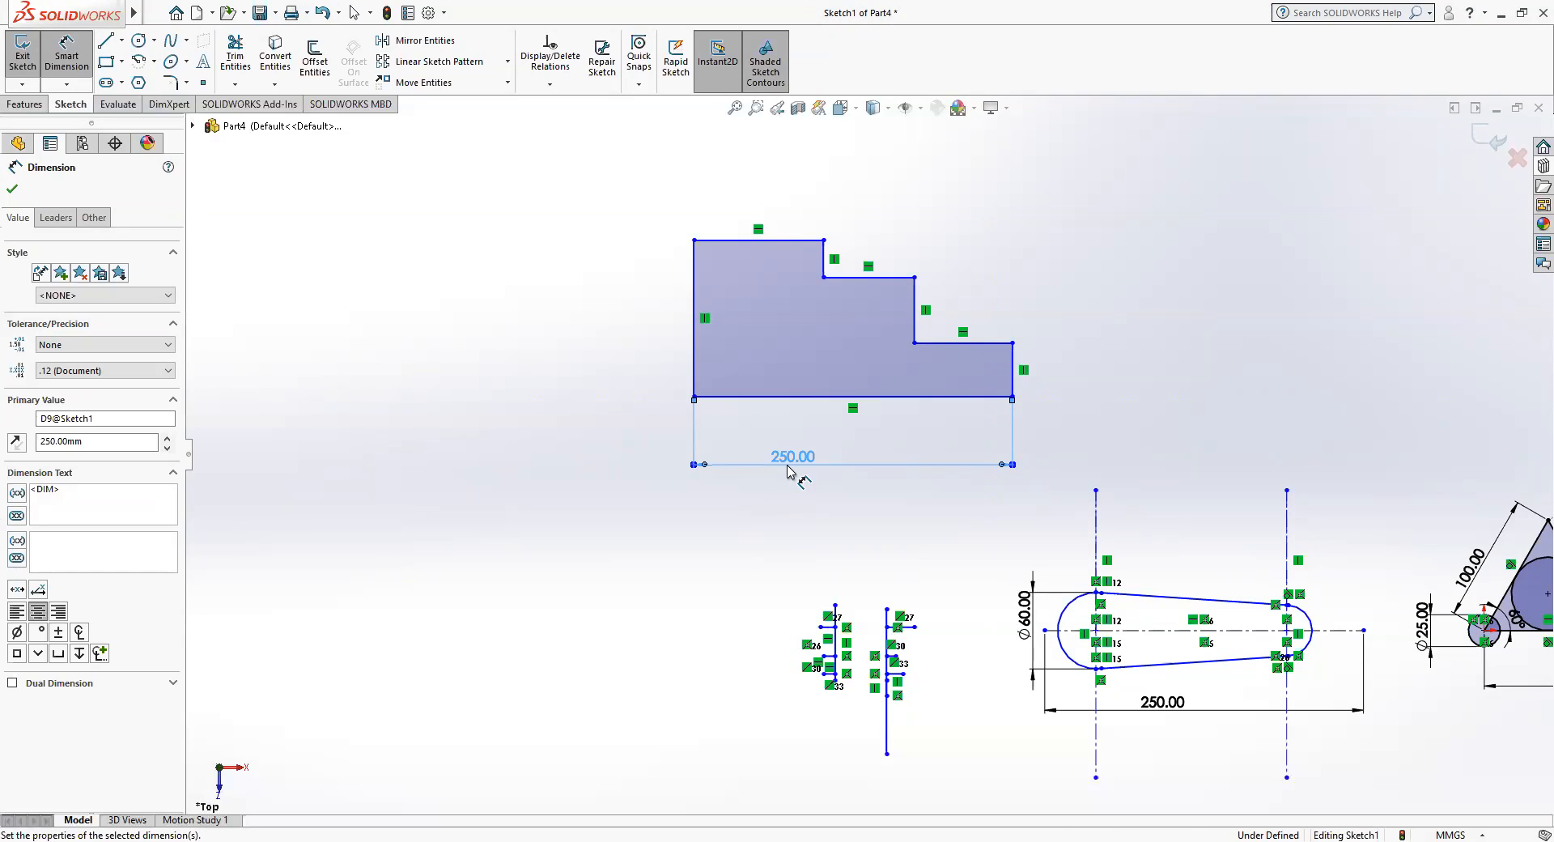
Dimension the lower step's horizontal edge at 50 mm and the middle step's horizontal edge at 75 mm.
left_click(994, 345)
left_click(996, 301)
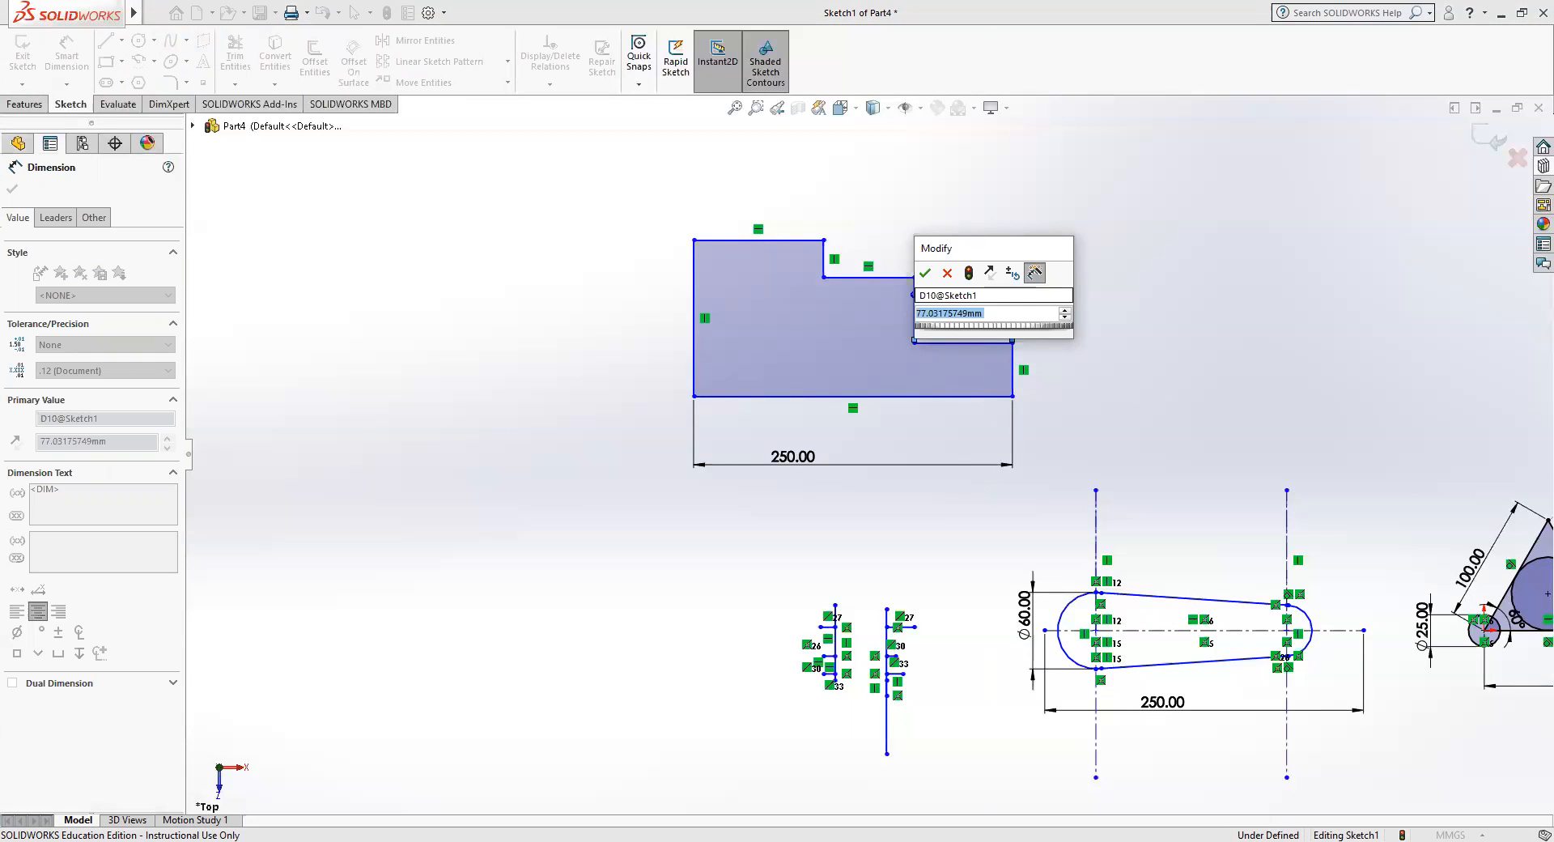
type("50")
key("Return")
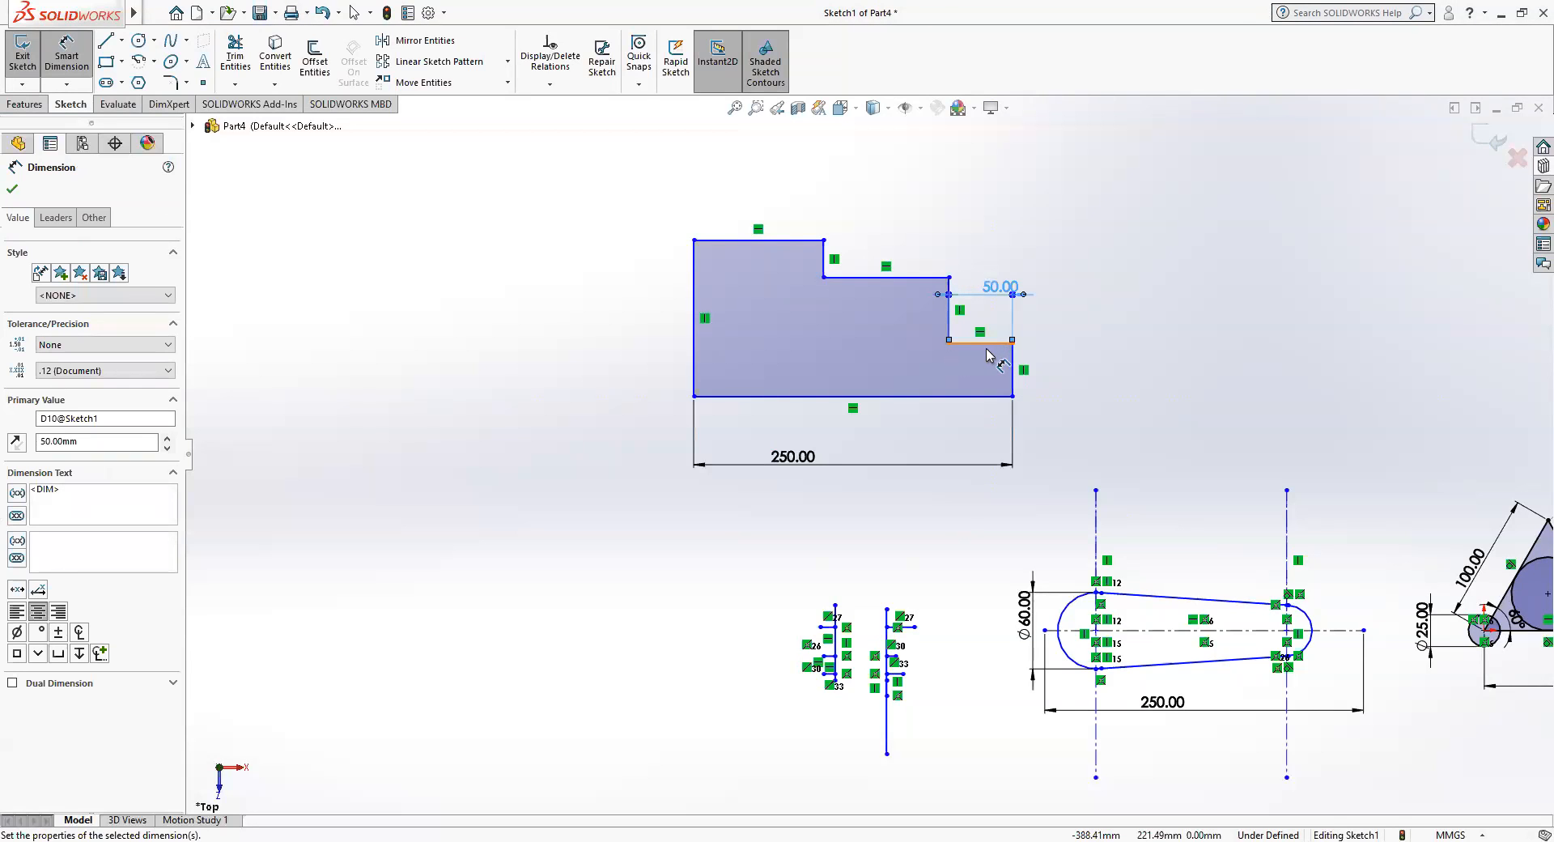
left_click(920, 282)
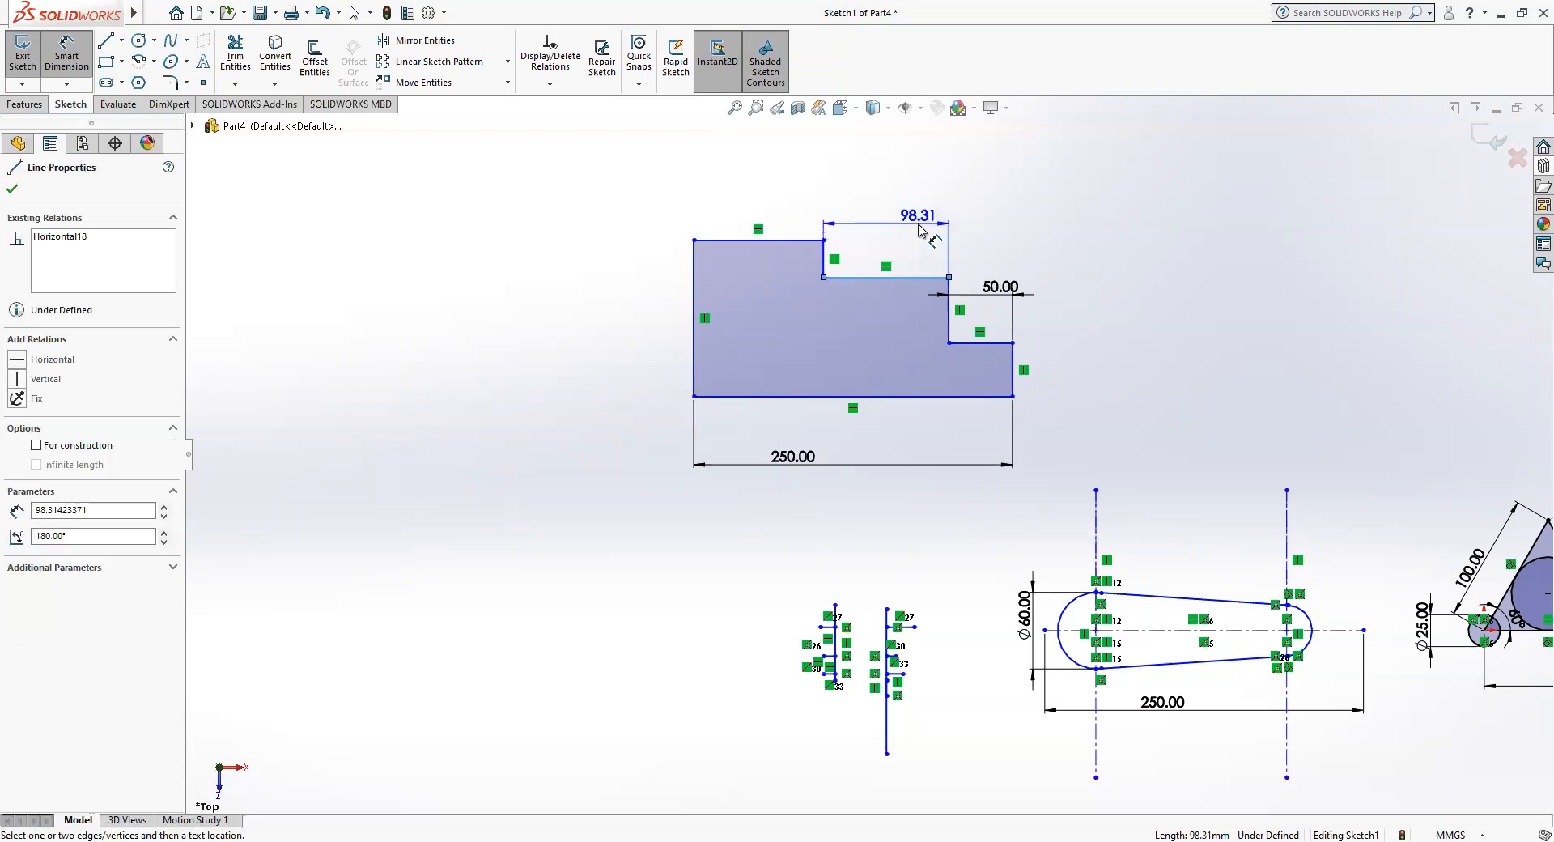
left_click(918, 253)
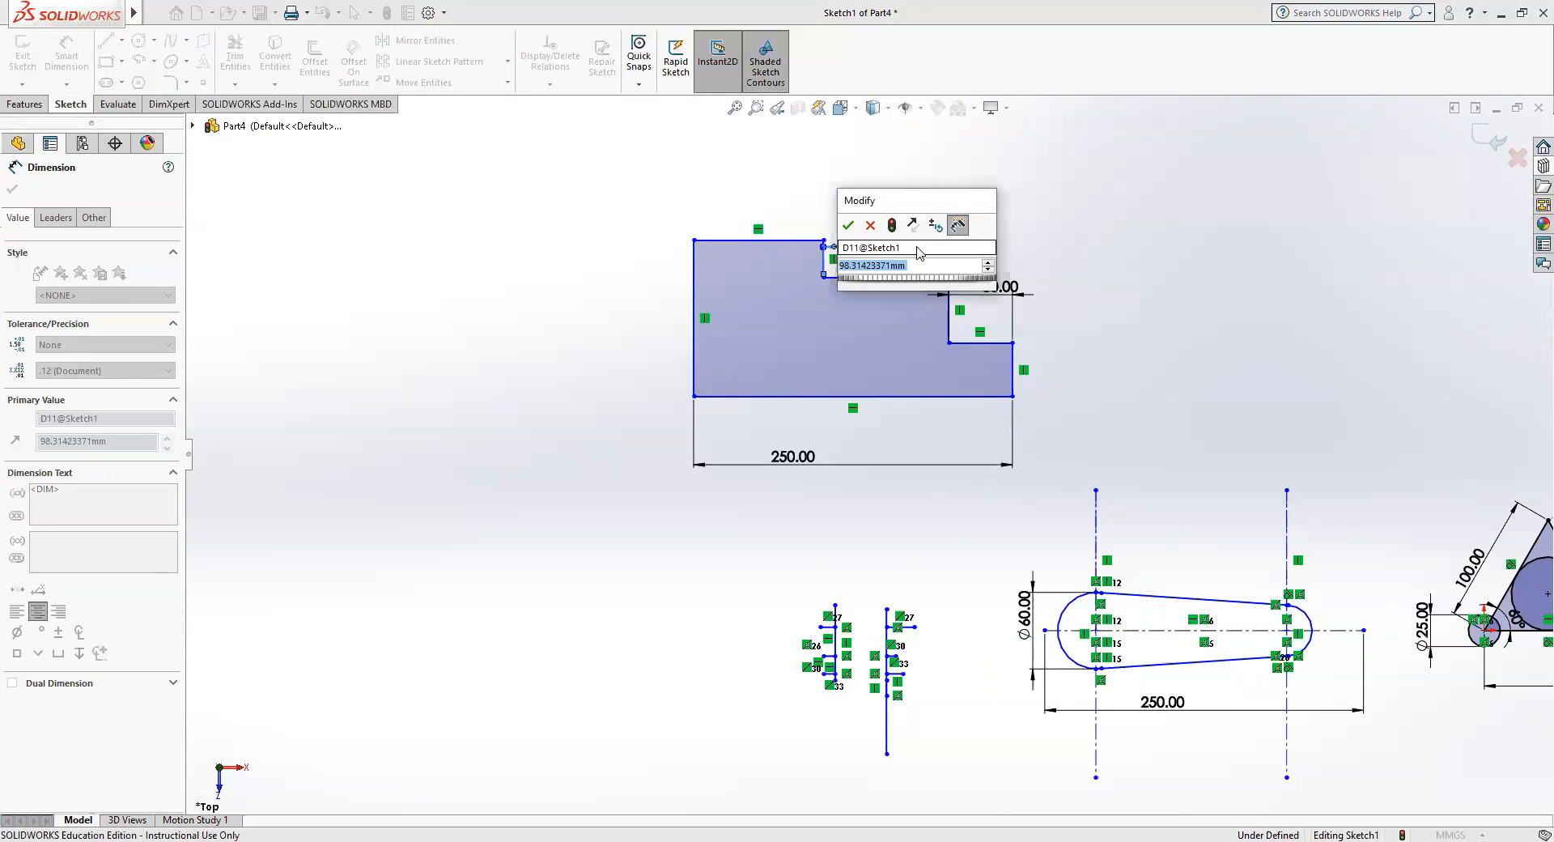
type("75")
key("Return")
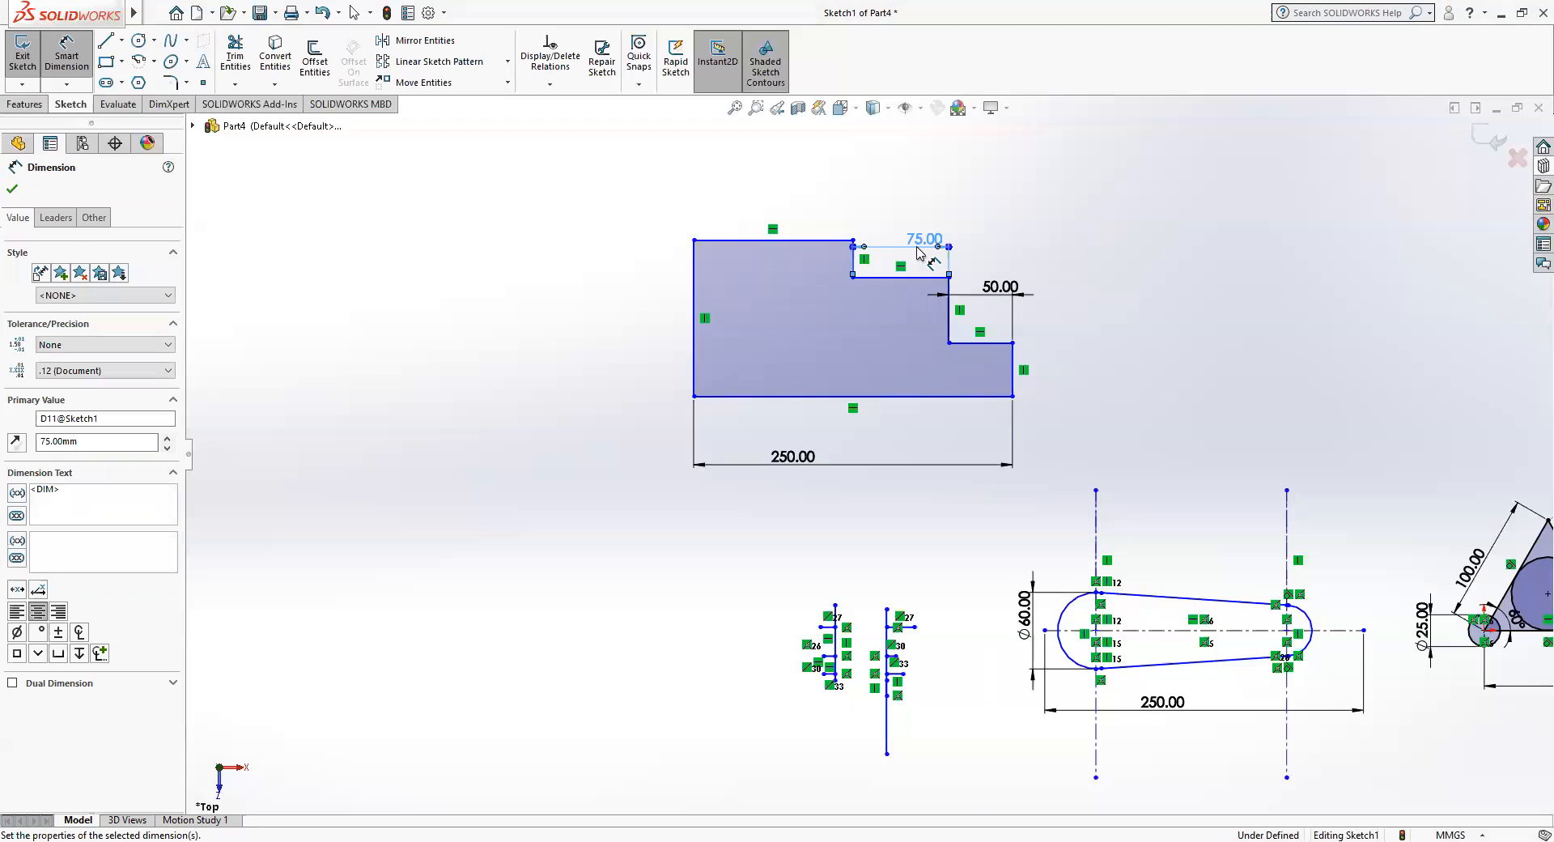
Add a driven dimension to the stepped profile's top horizontal edge.
left_click(791, 243)
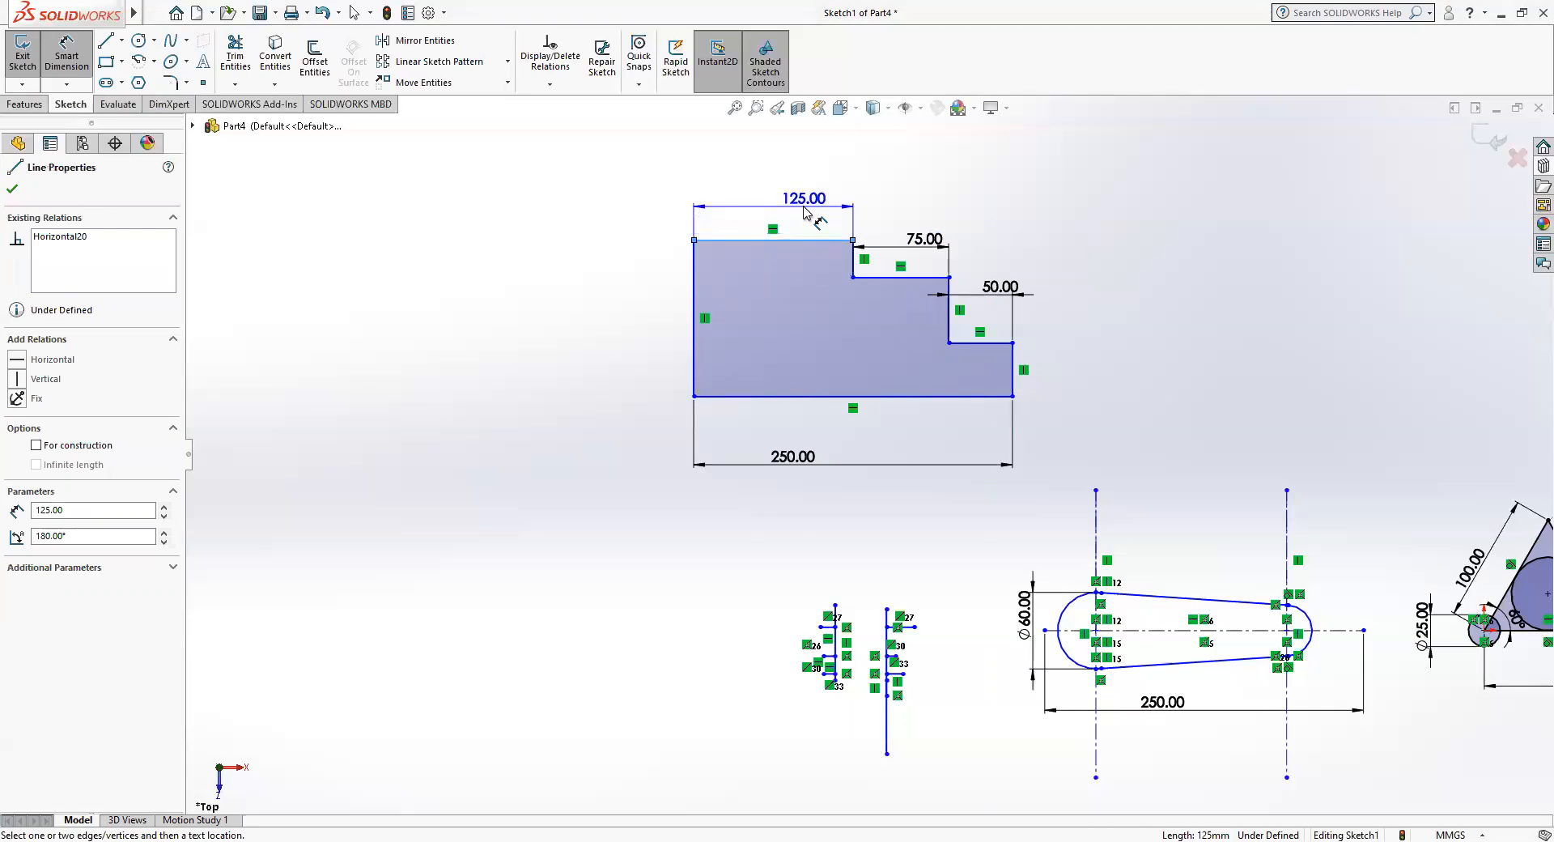
left_click(804, 212)
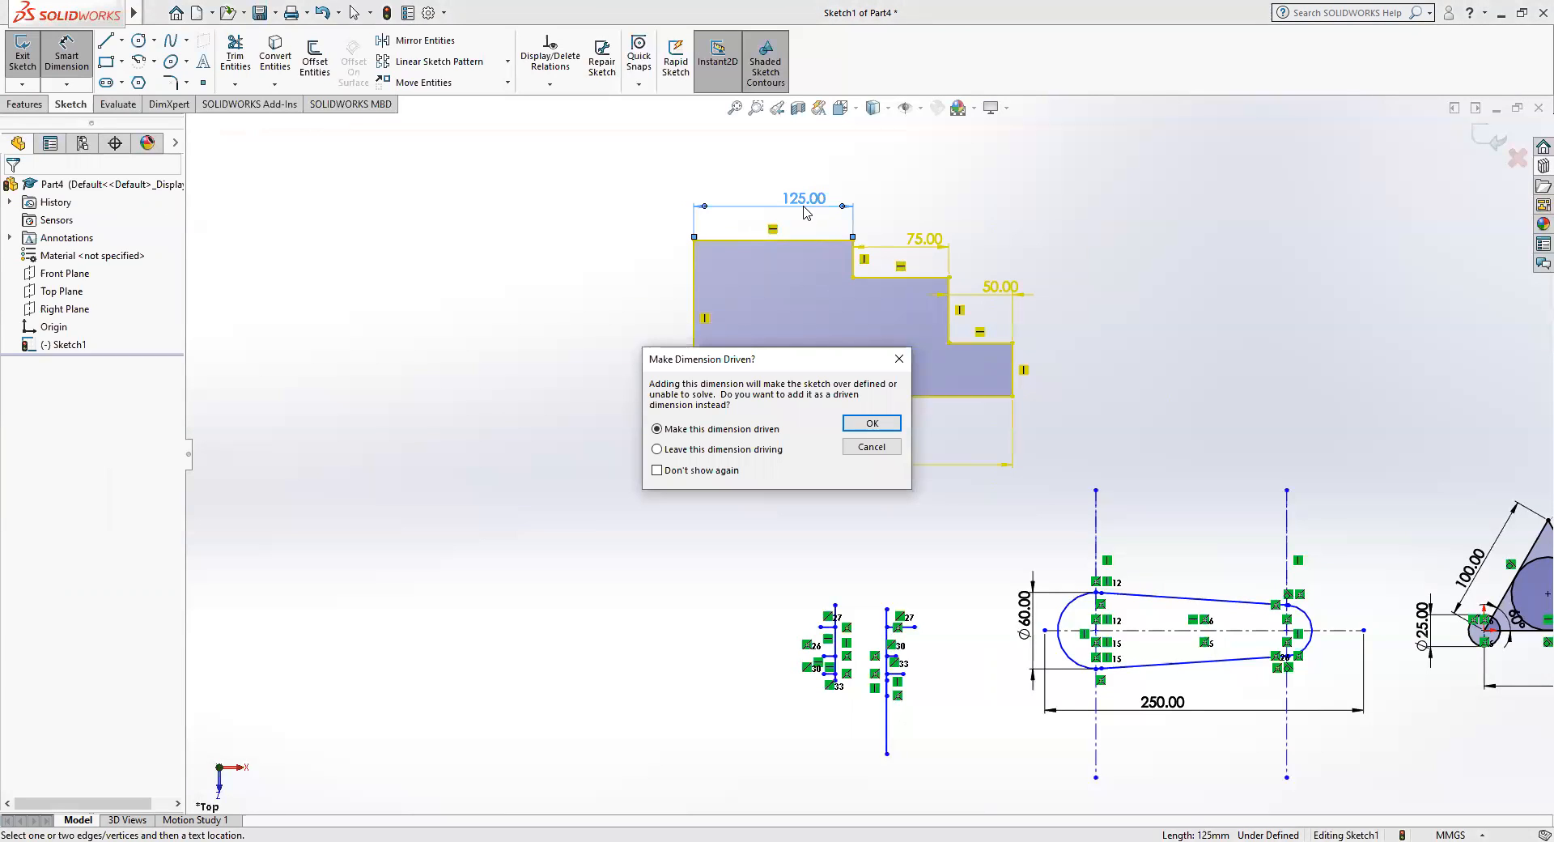
left_click(884, 425)
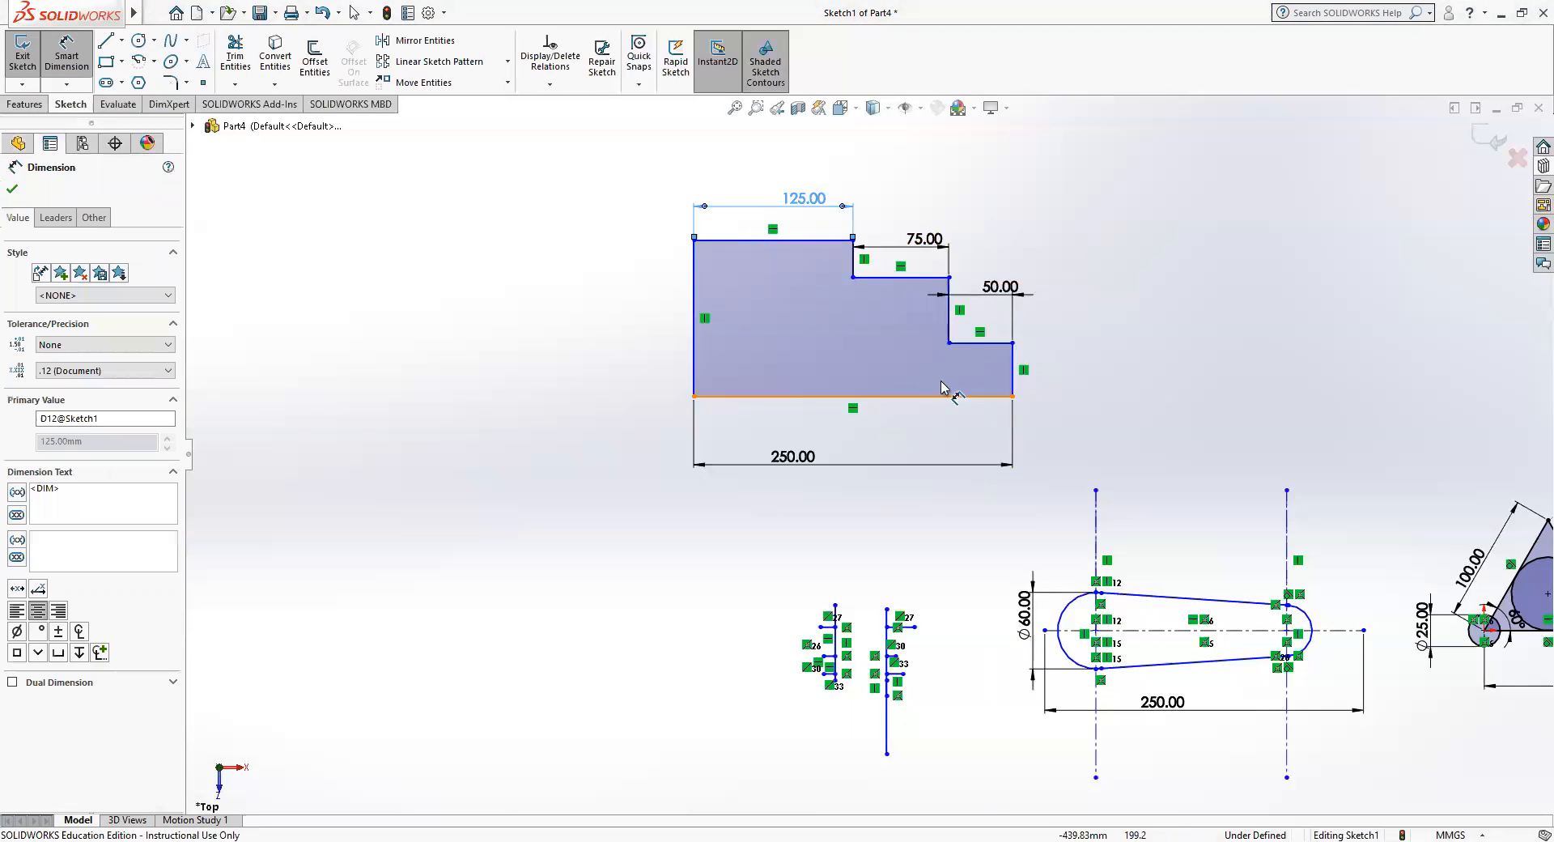
Dimension the stepped profile's rightmost vertical edge at 50 mm.
left_click(1013, 380)
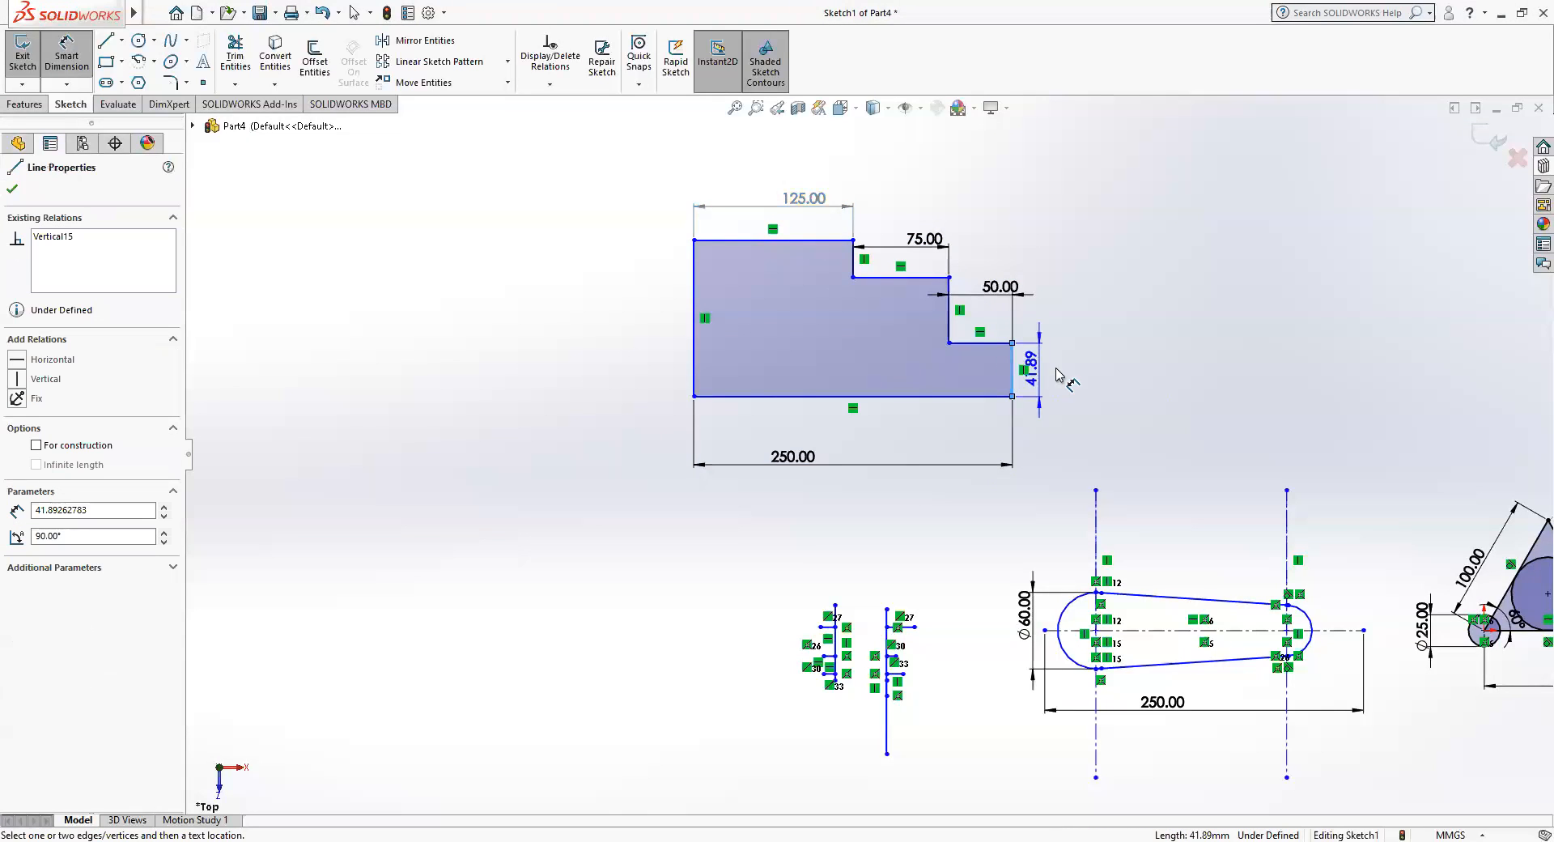
left_click(1090, 372)
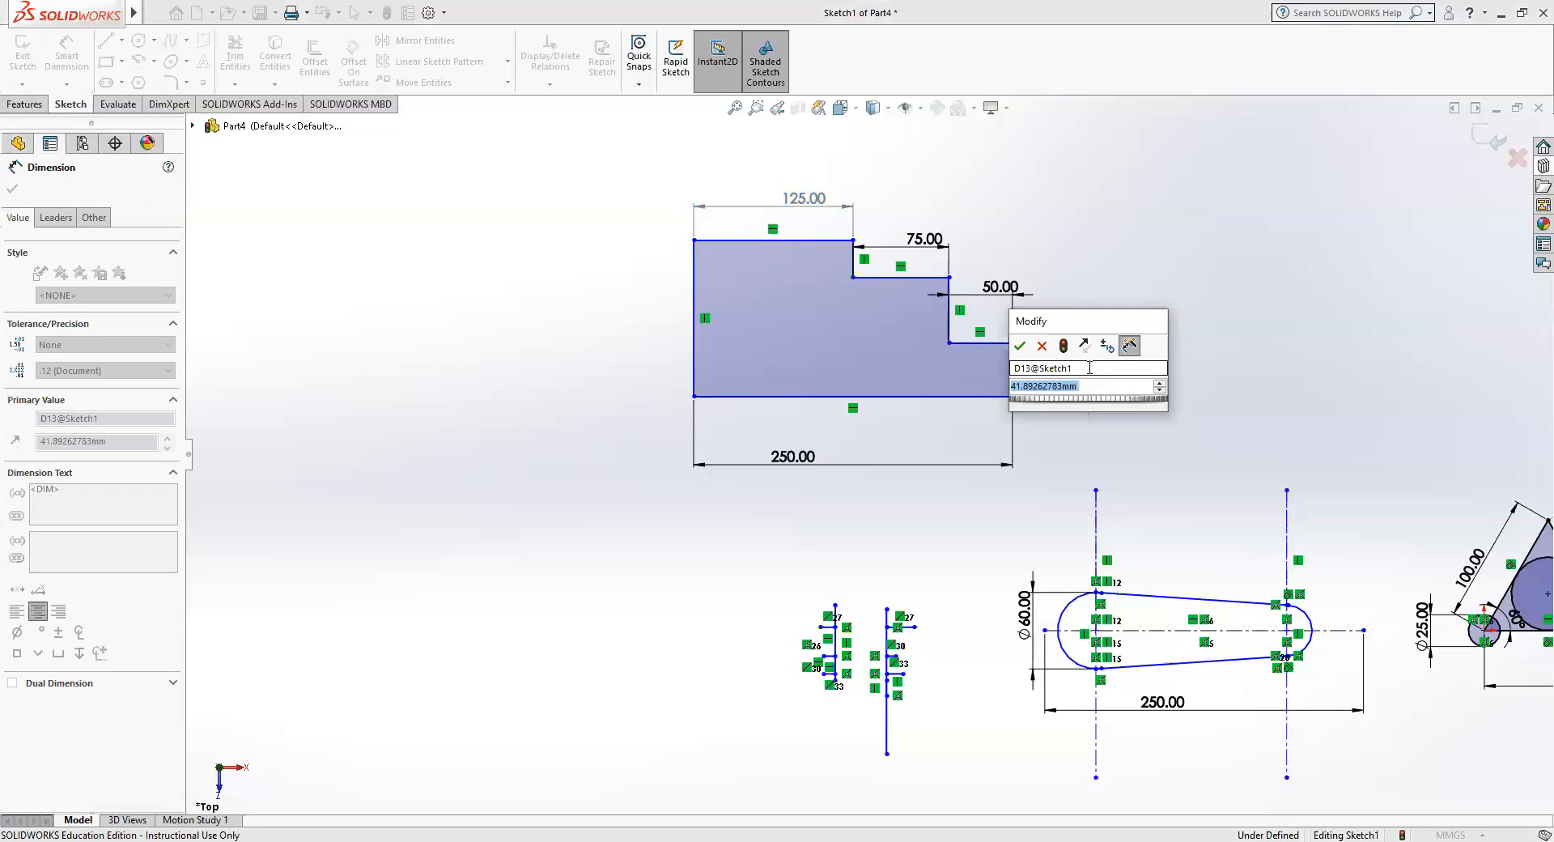
type("50")
key("Return")
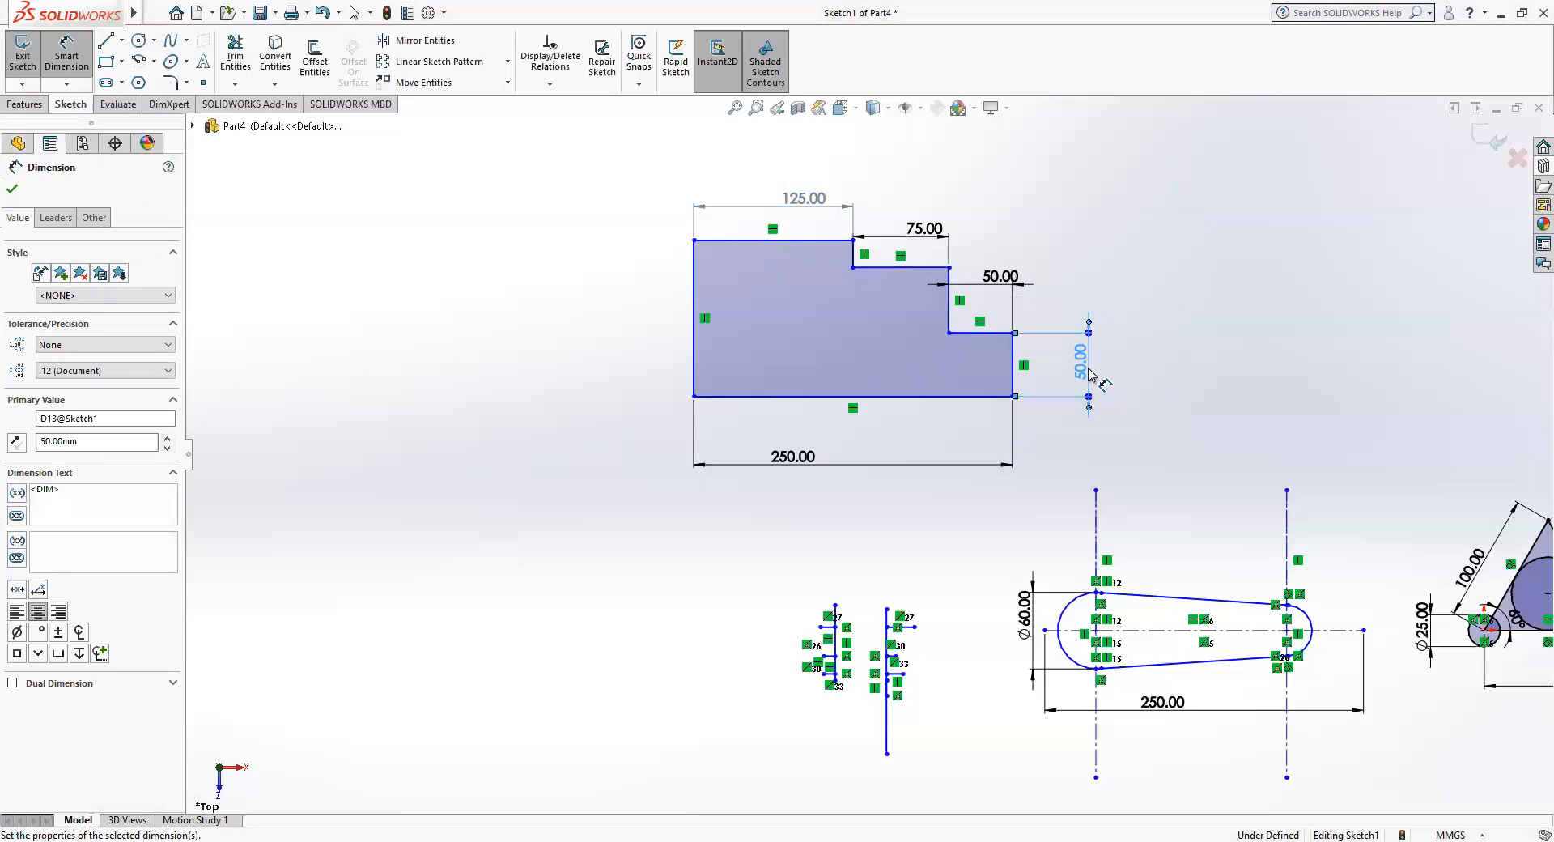
Dimension the middle step's vertical edge on the stepped profile at 75 mm.
left_click(948, 298)
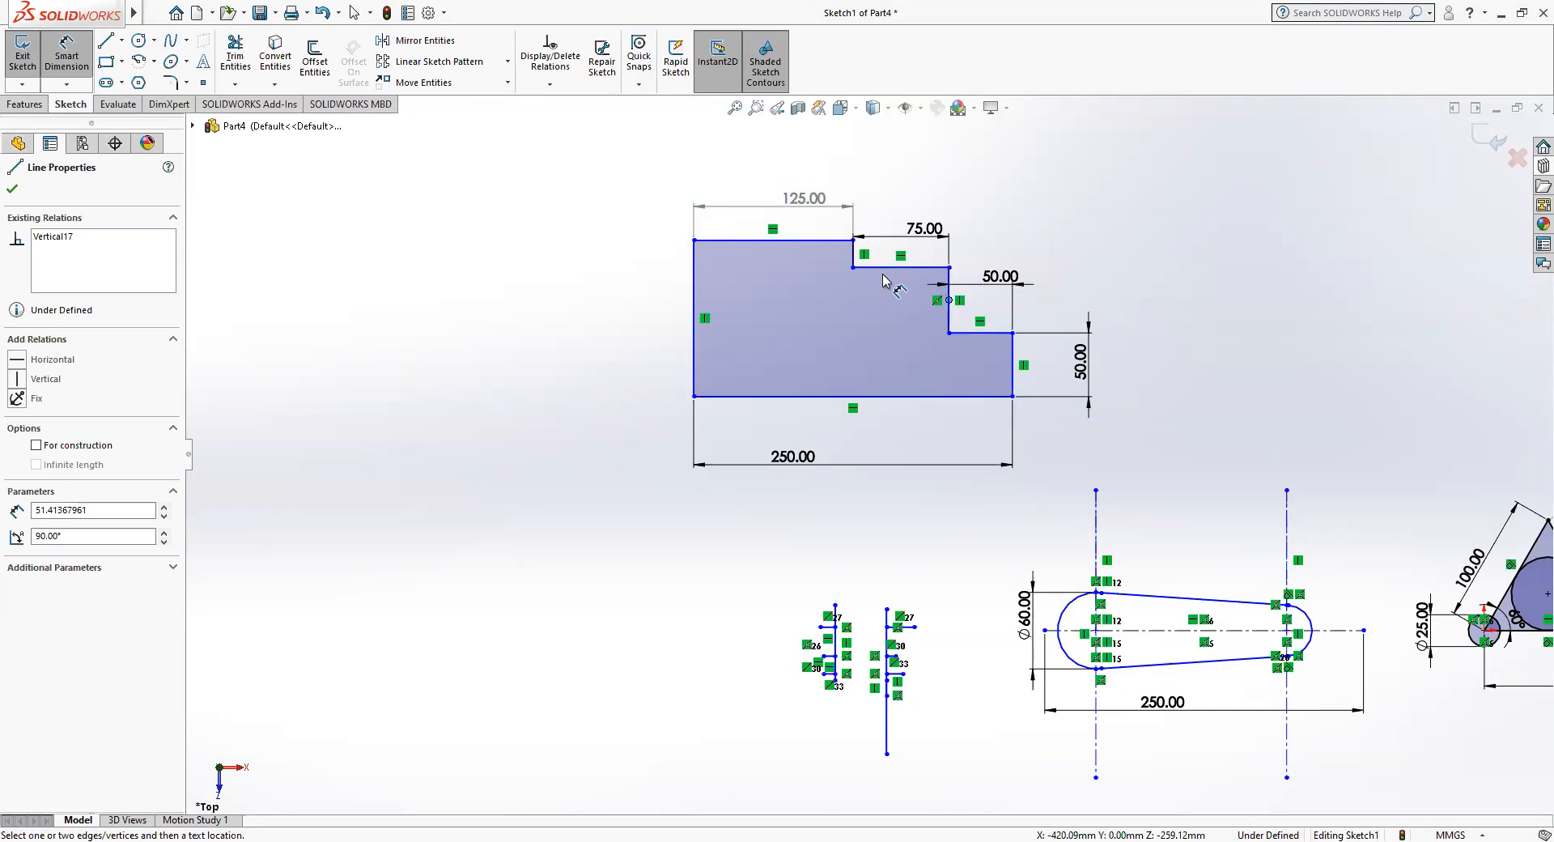
left_click(950, 292)
left_click(952, 293)
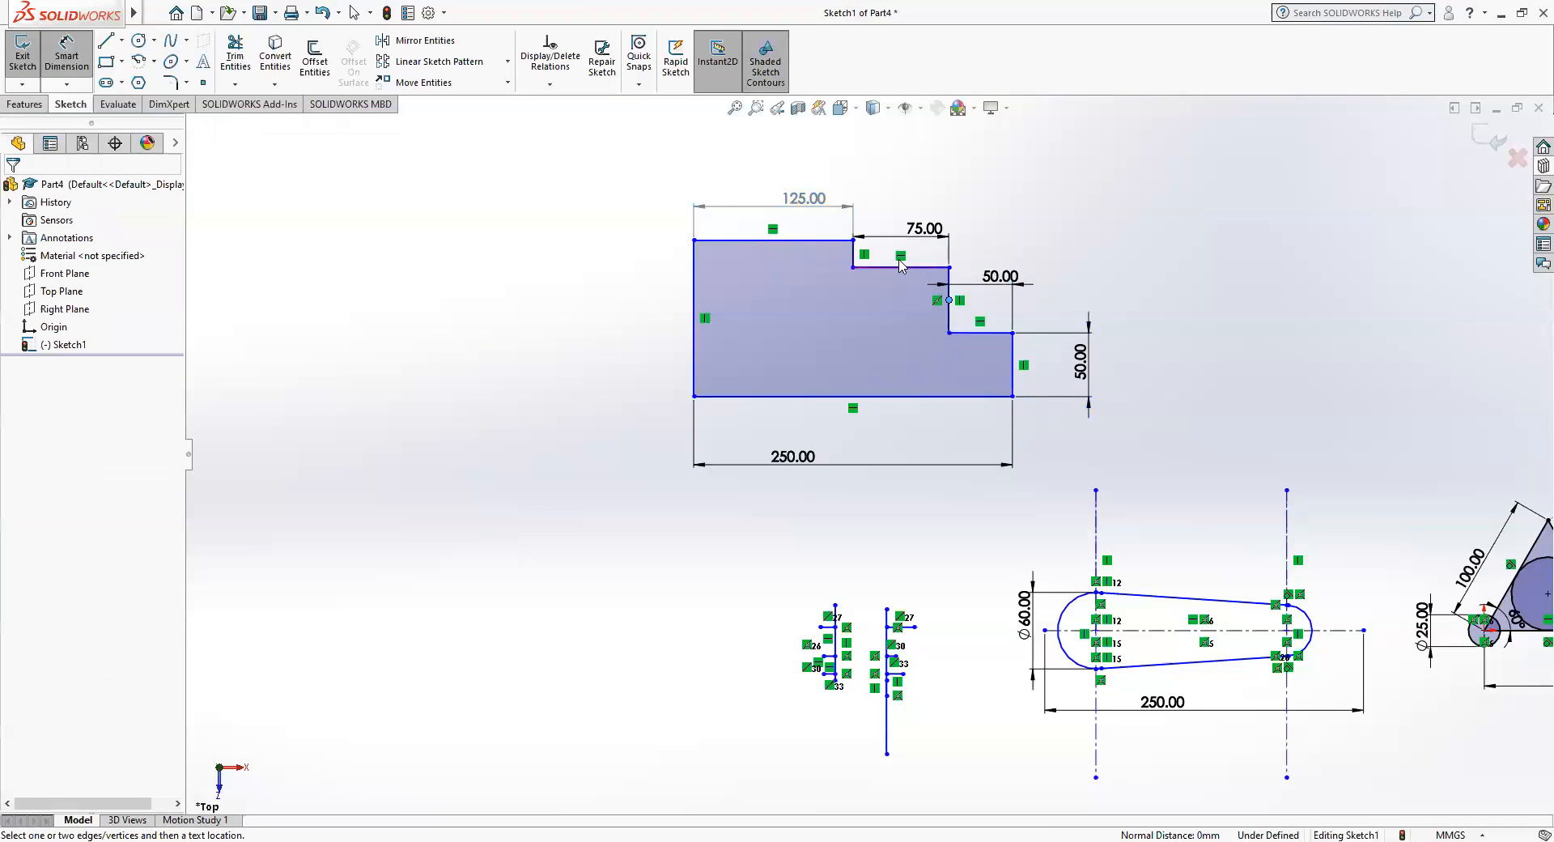
left_click(949, 304)
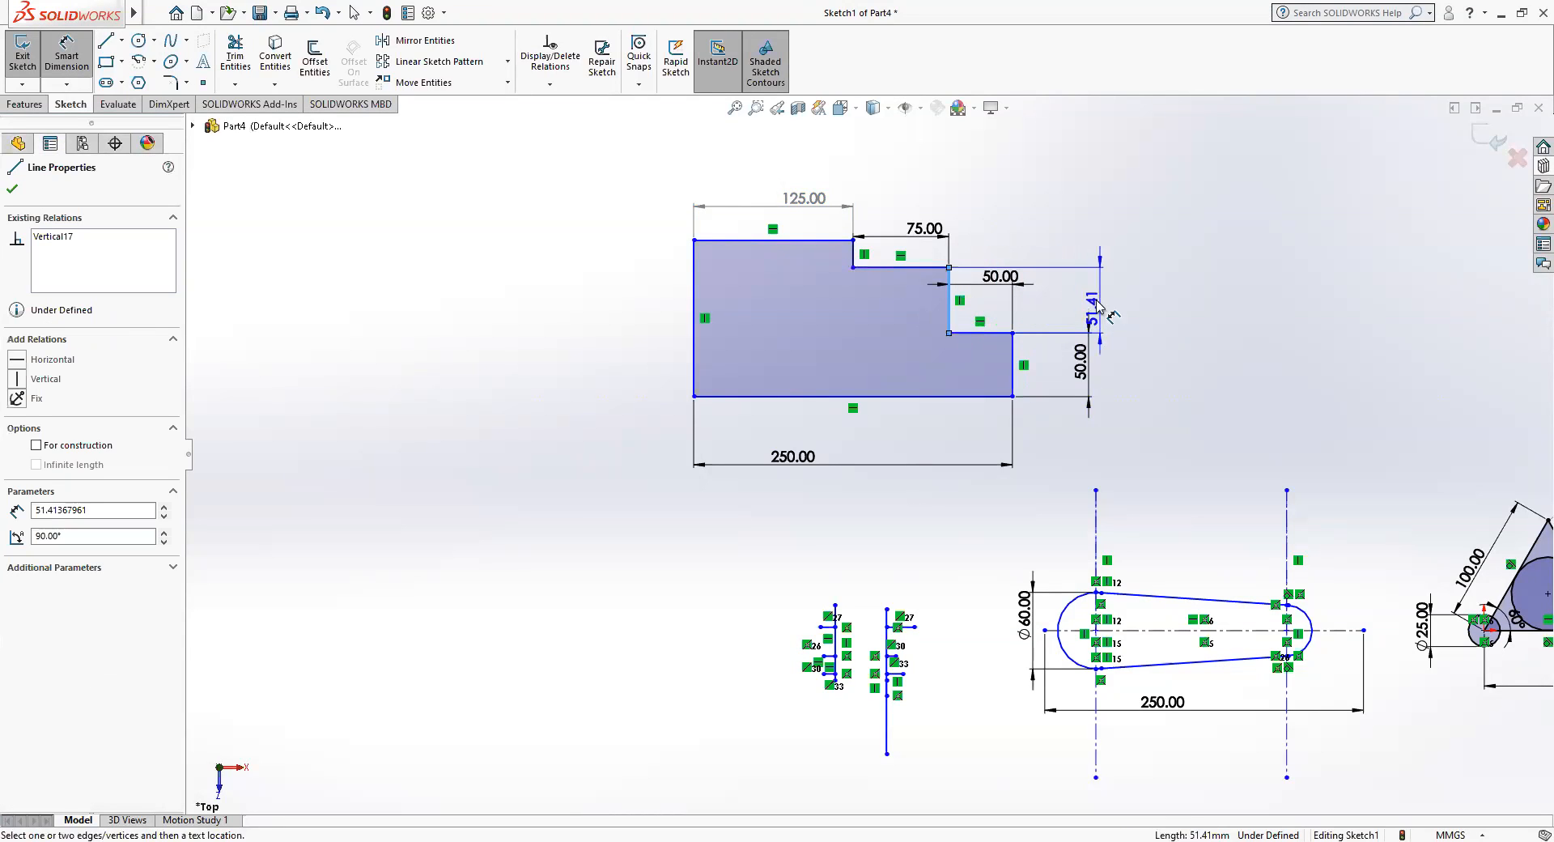
left_click(1125, 298)
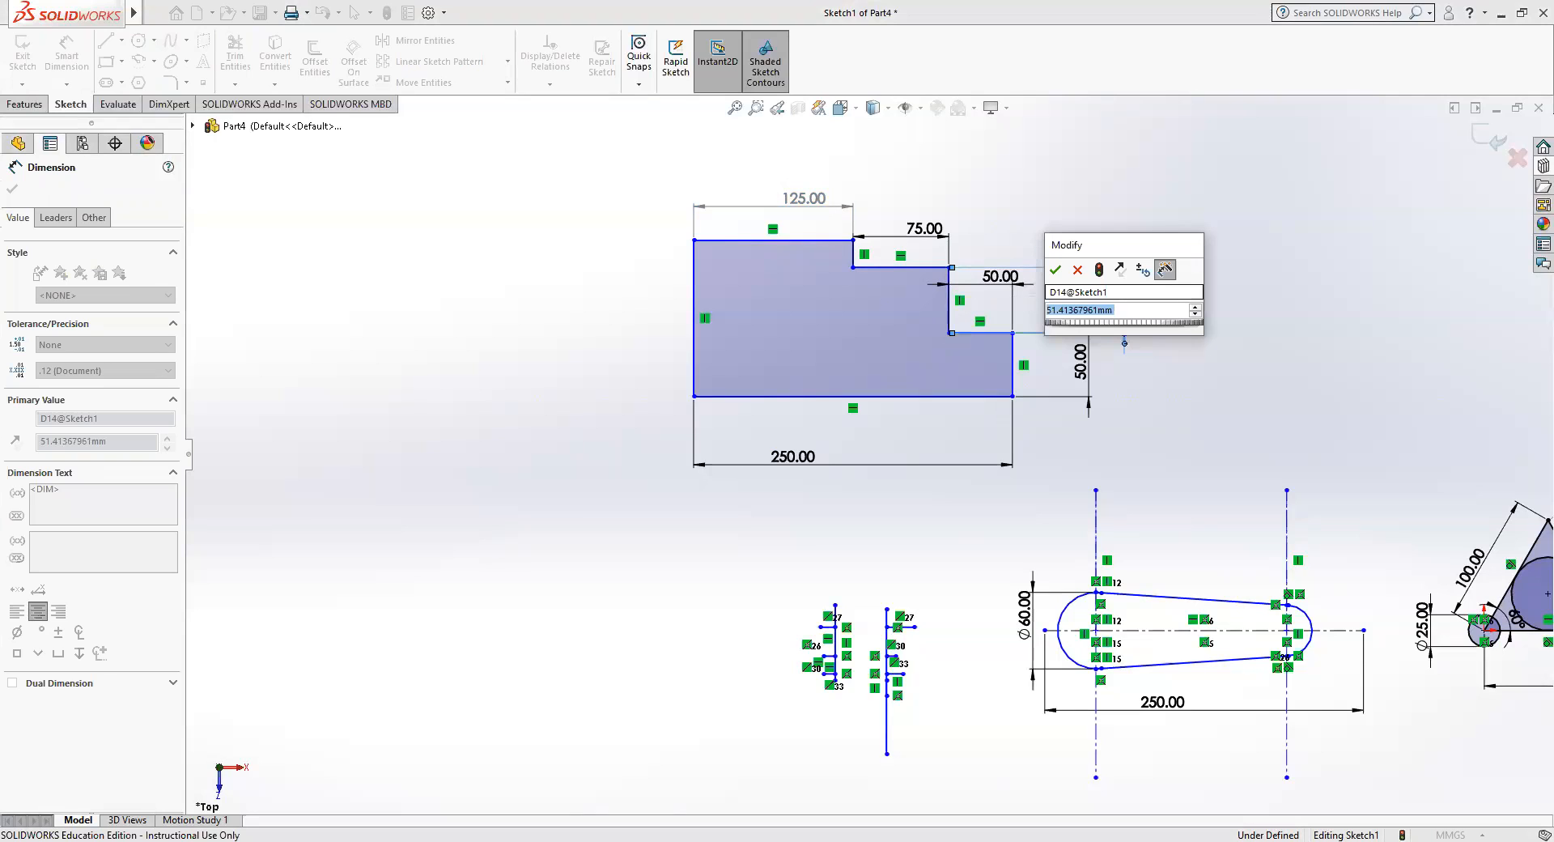
type("75")
key("Return")
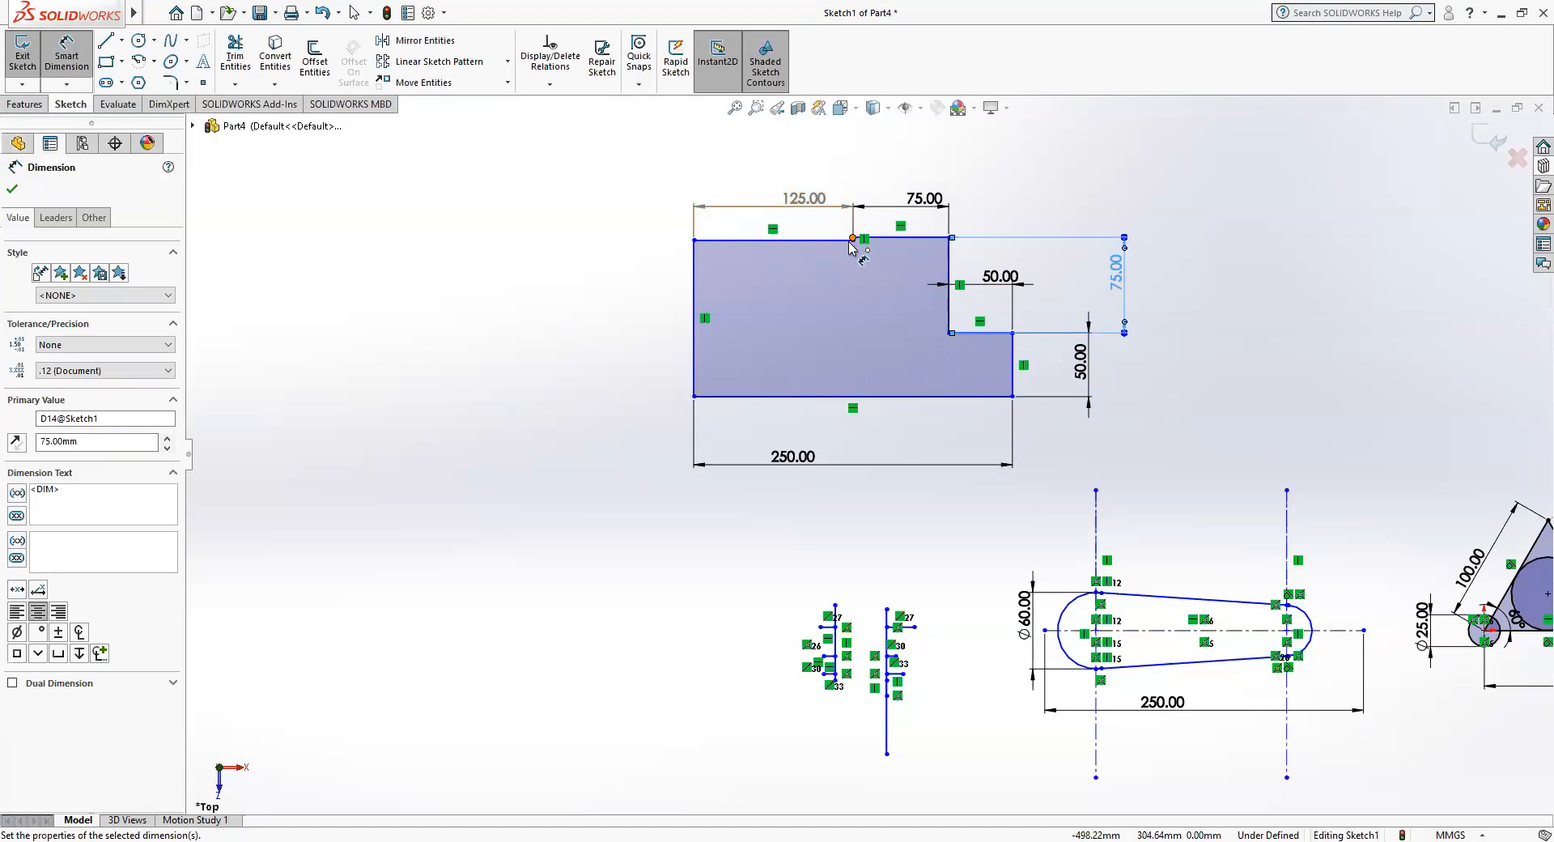
Dimension the stepped profile's leftmost vertical edge at 200 mm.
scroll(850, 247, "up", 3)
scroll(850, 250, "down", 5)
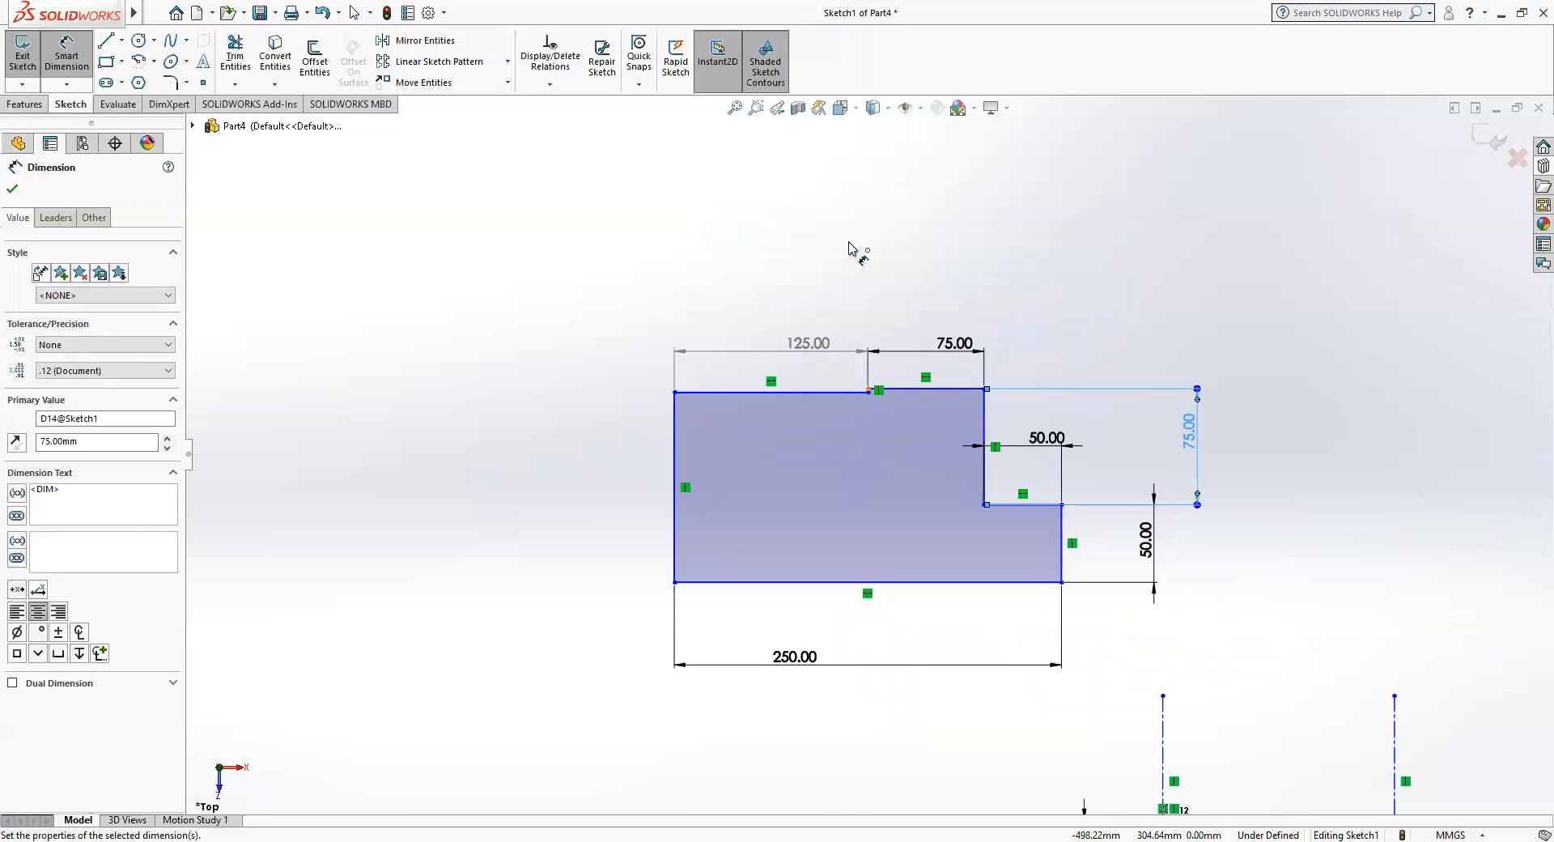
scroll(870, 391, "down", 4)
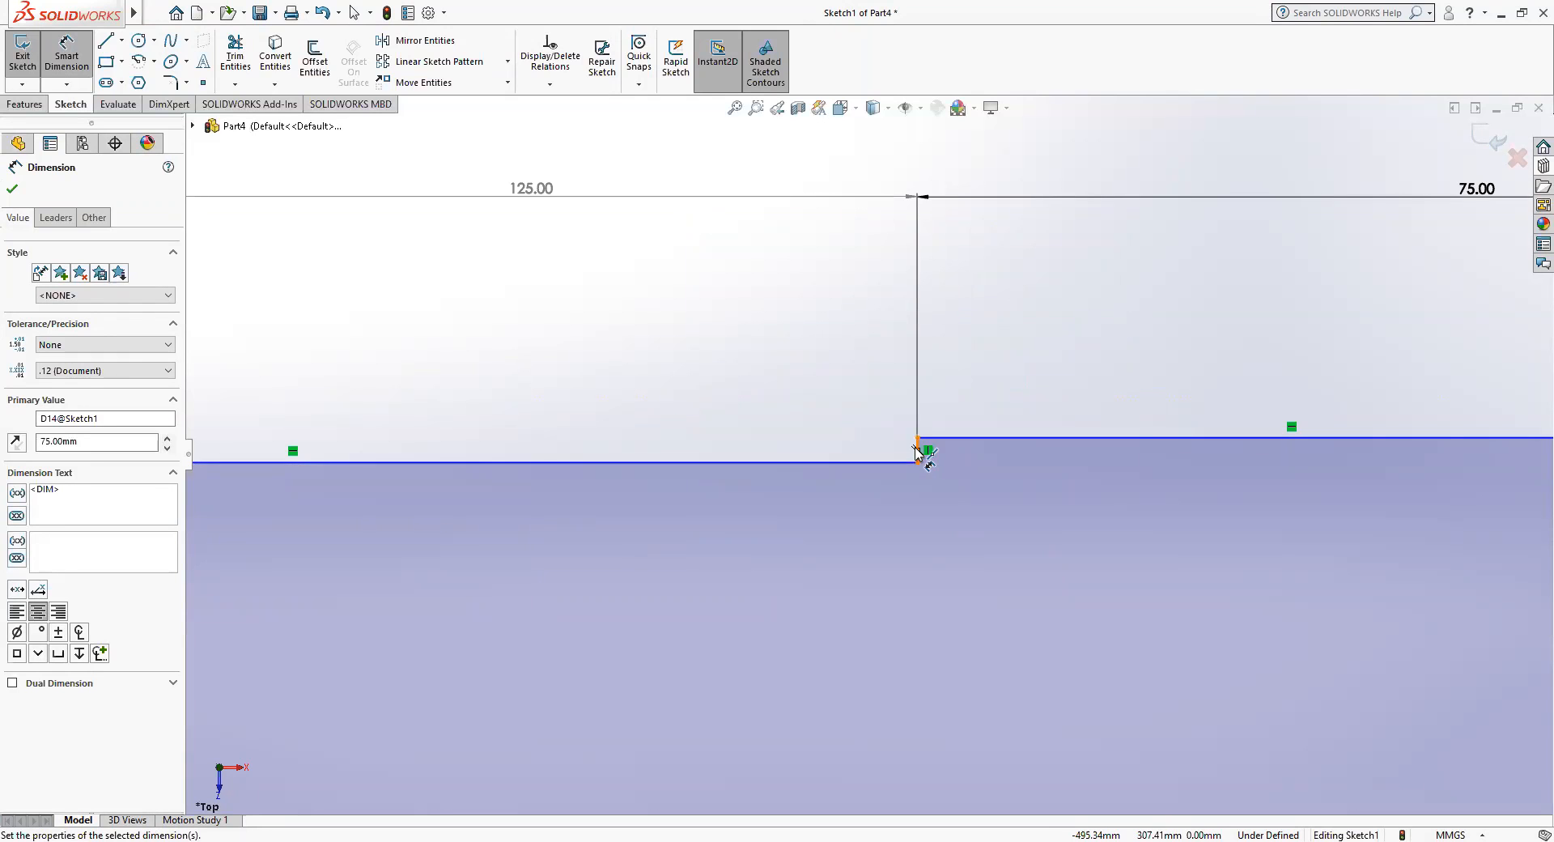
scroll(803, 444, "up", 5)
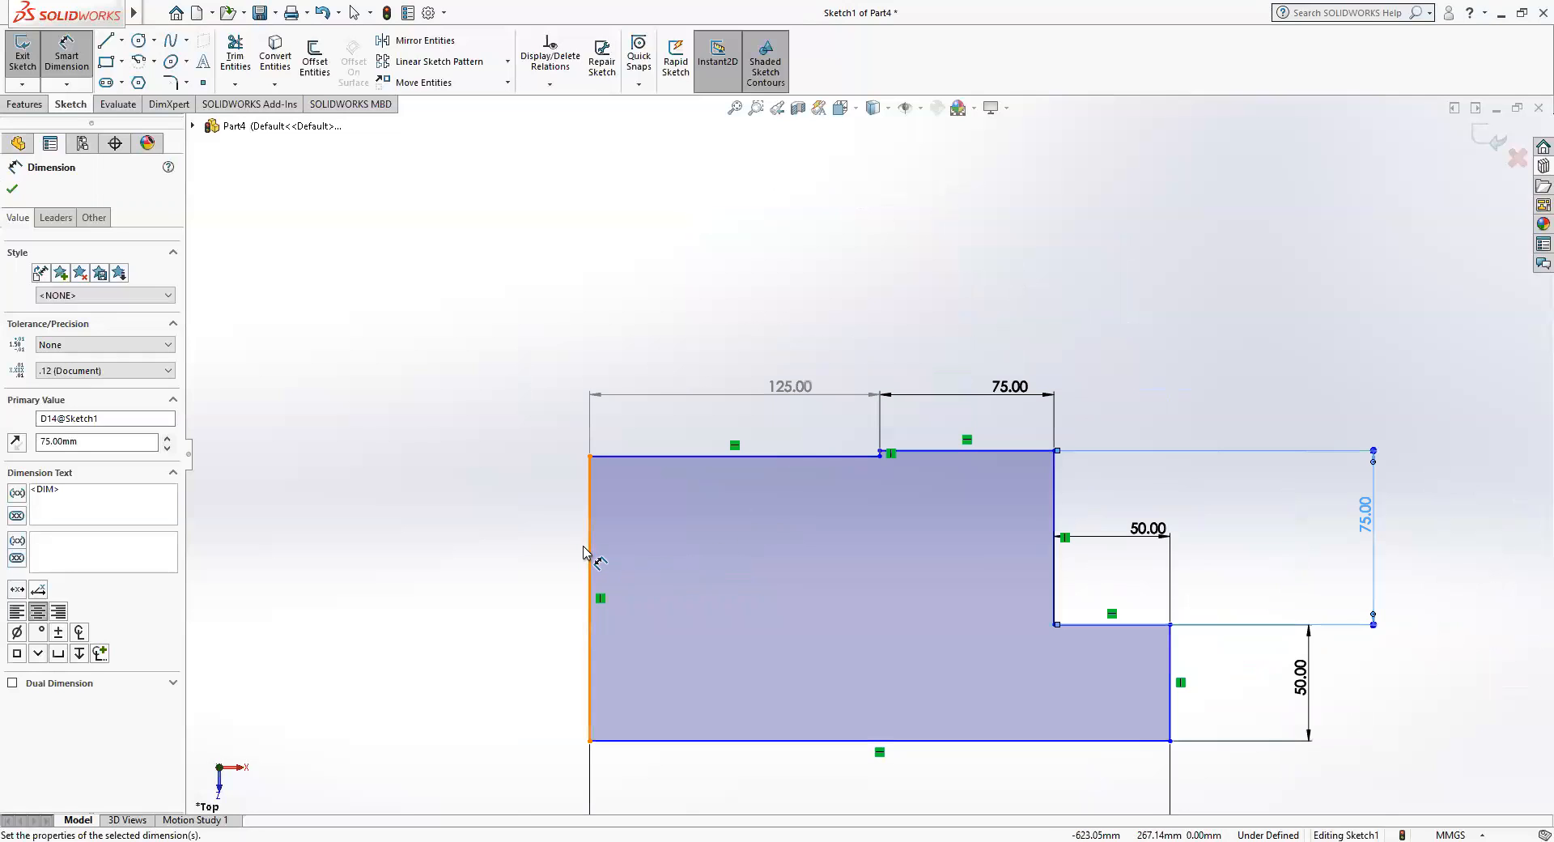
left_click(589, 559)
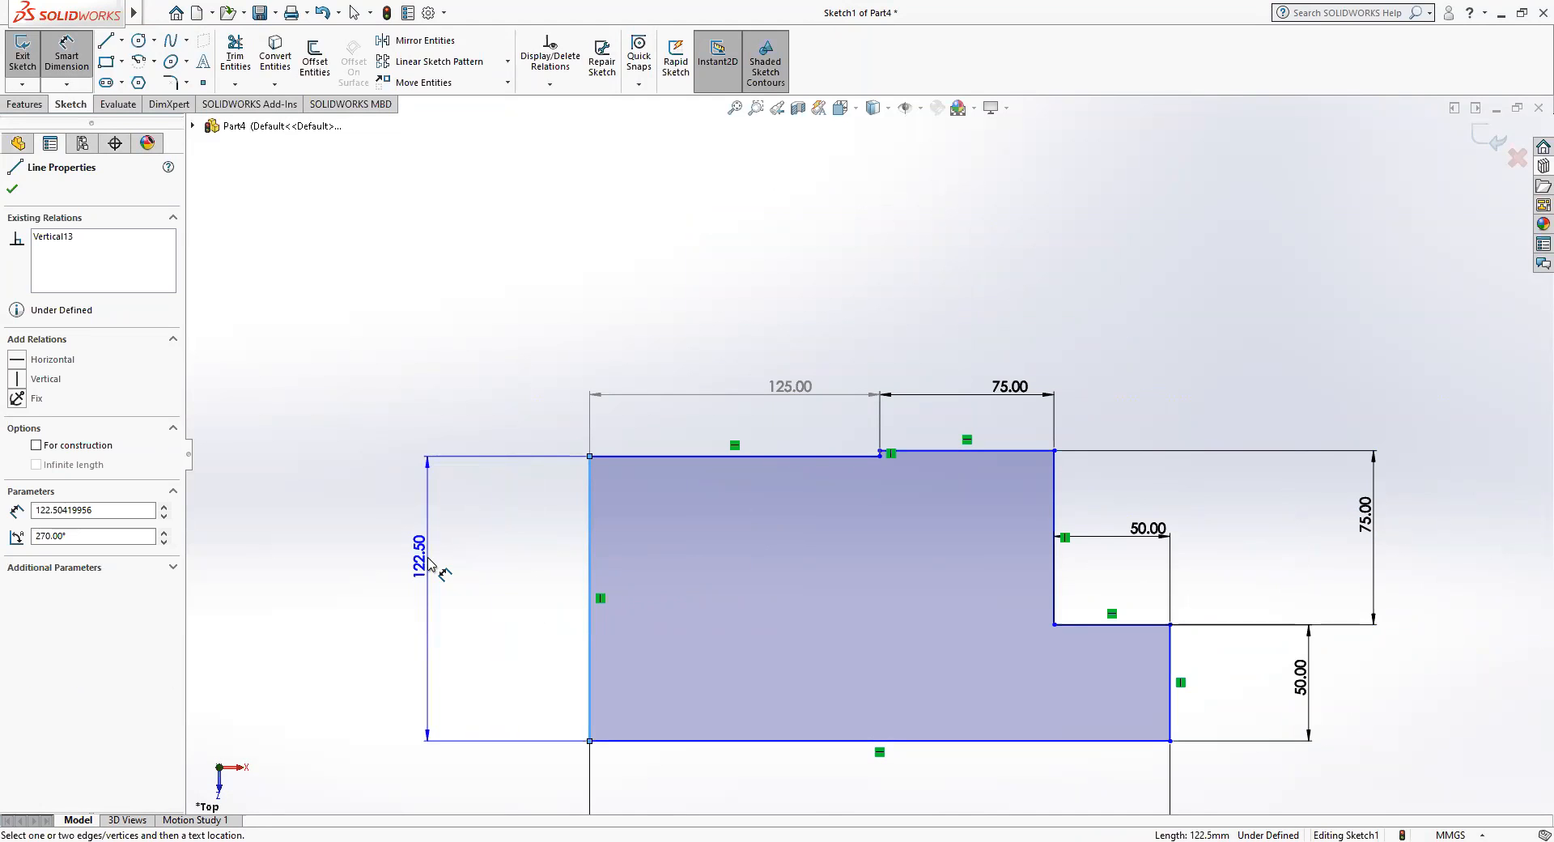
left_click(430, 564)
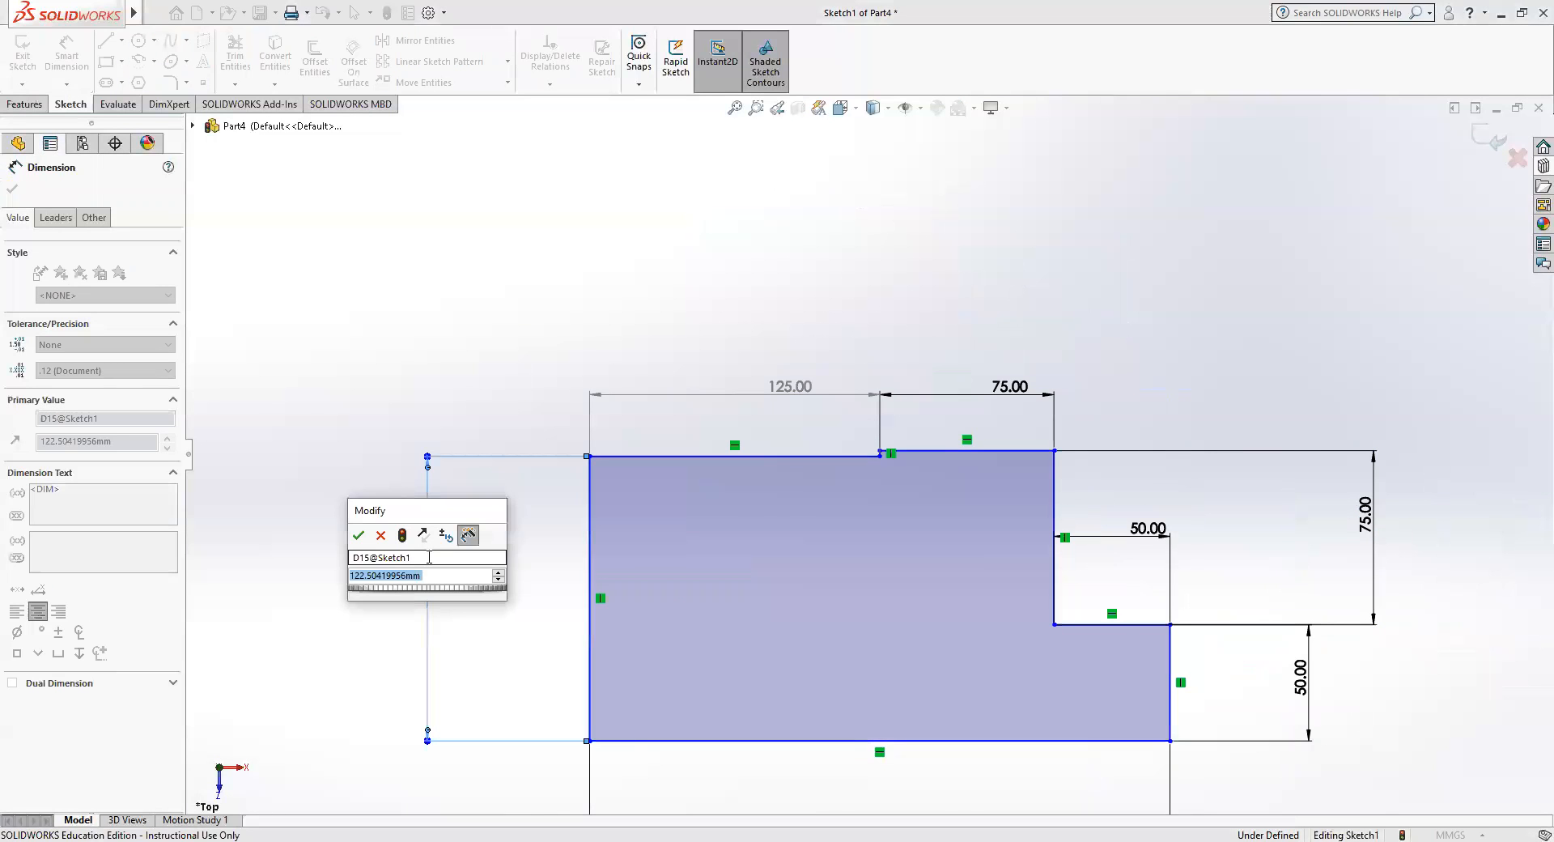
type("200")
key("Return")
Add a driven dimension to the upper step's vertical edge.
left_click(881, 333)
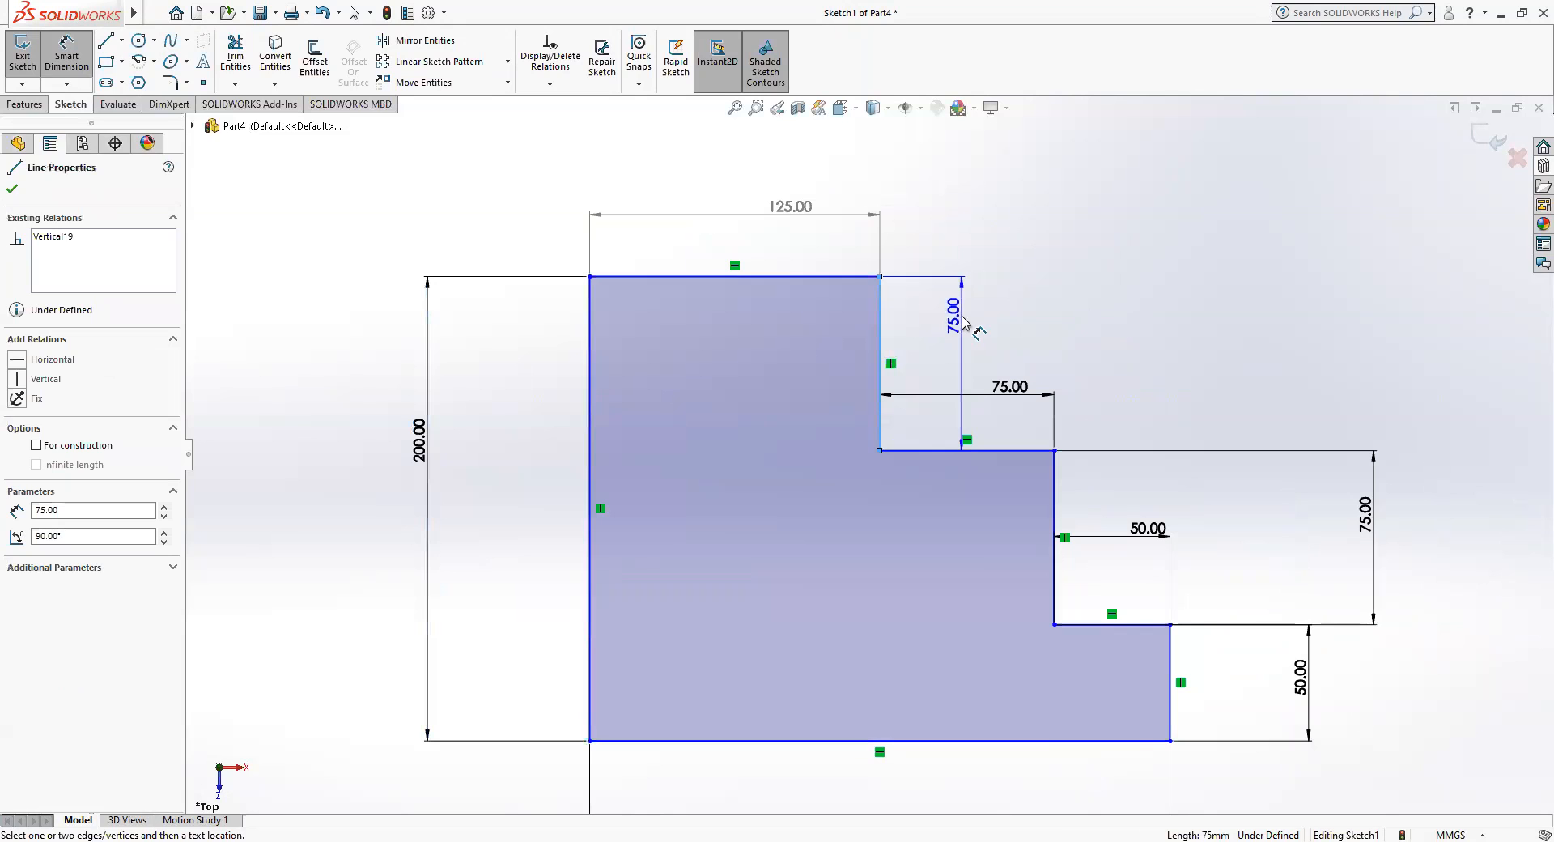
left_click(963, 322)
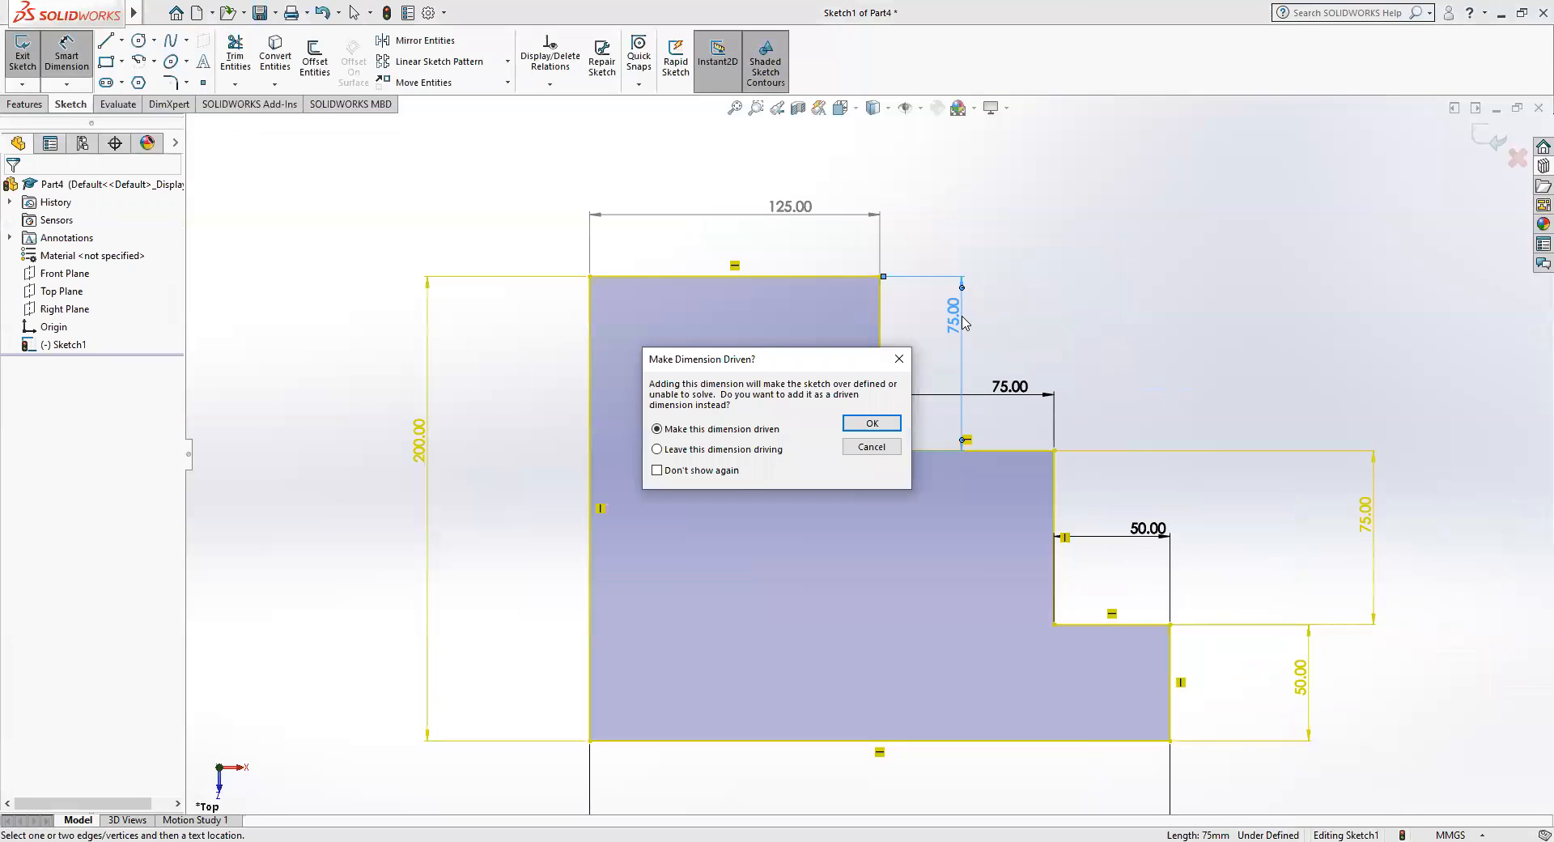
left_click(891, 425)
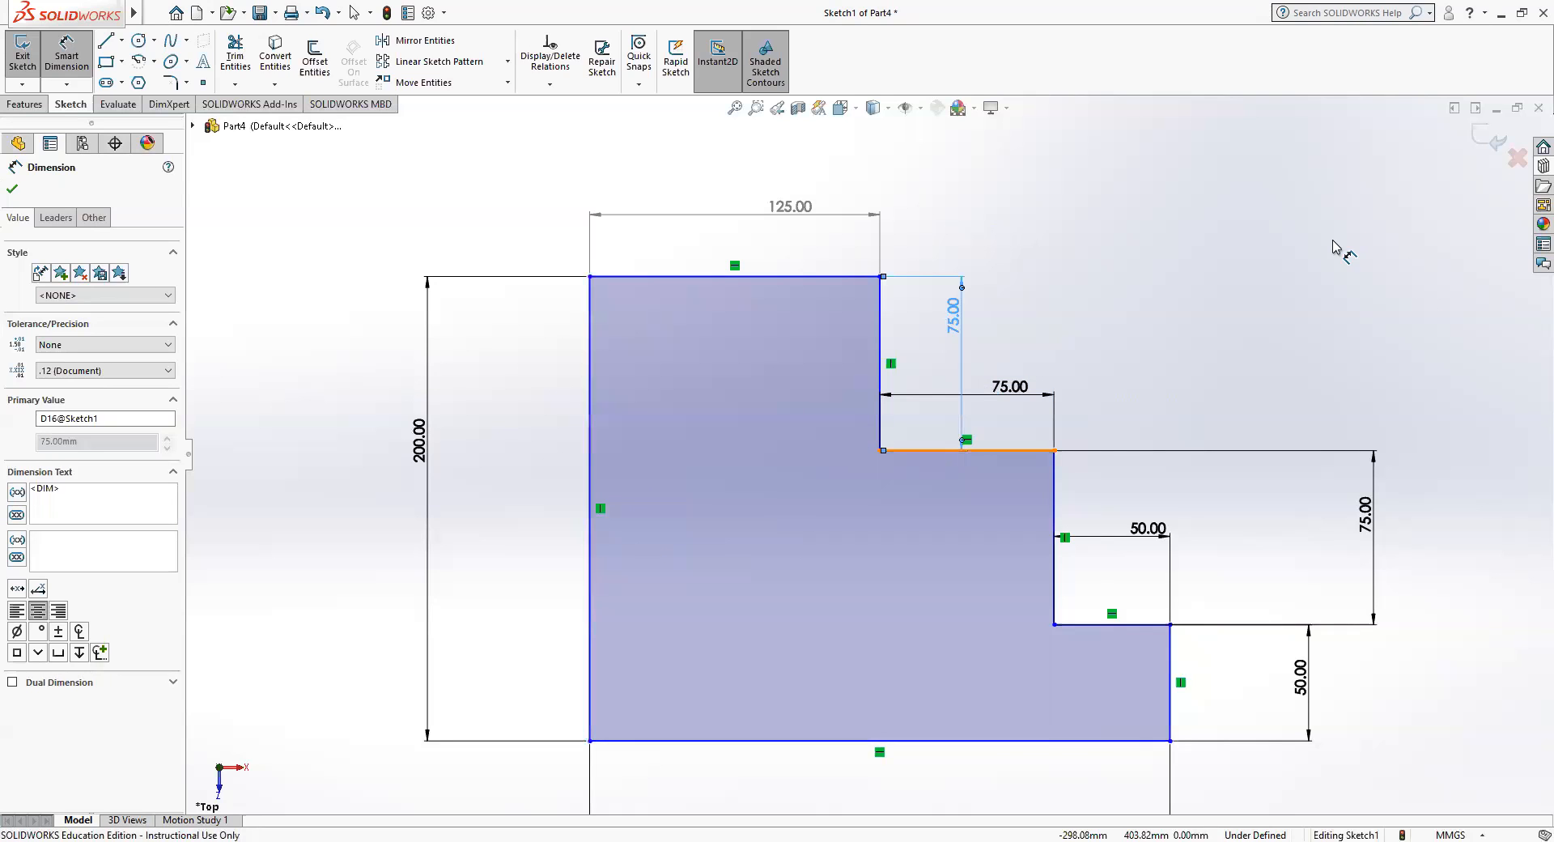
scroll(1332, 247, "down", 2)
scroll(1194, 343, "up", 3)
scroll(1194, 343, "up", 3)
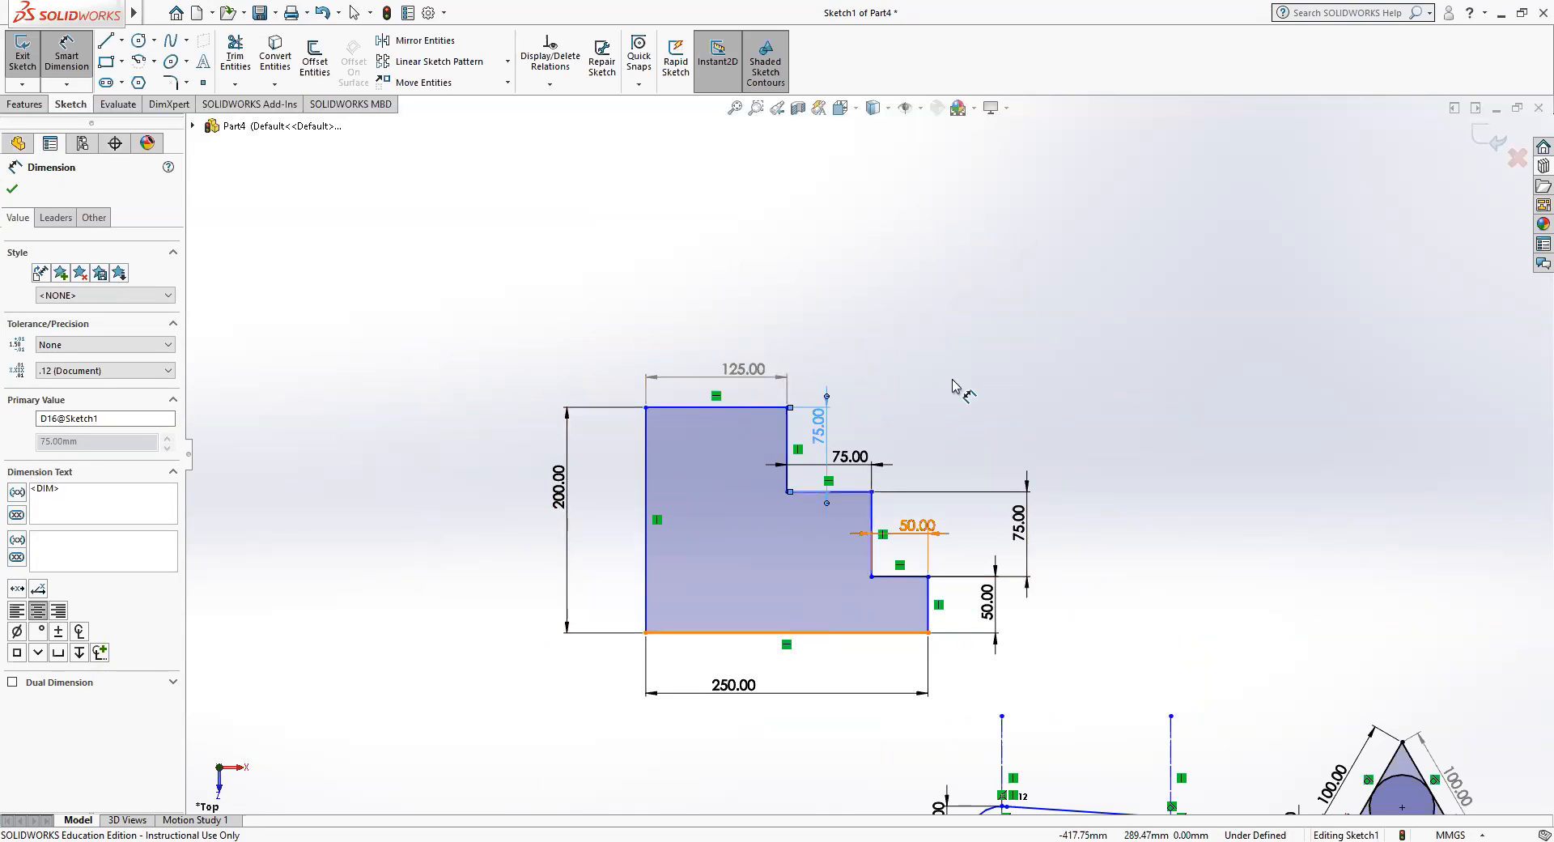
Exit the sketch and reopen it for editing.
left_click(1488, 137)
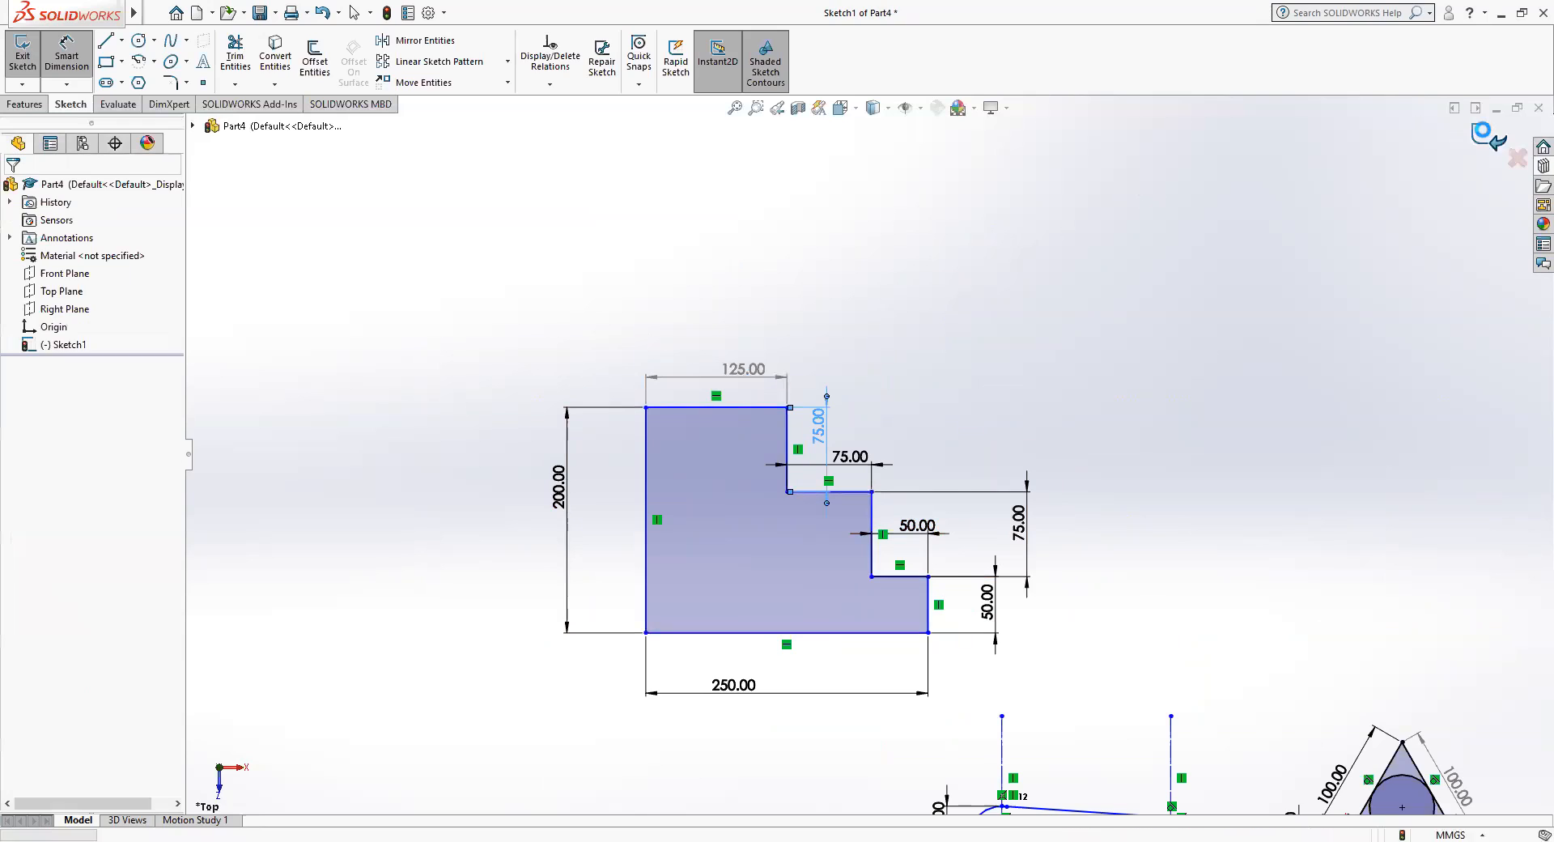
scroll(744, 562, "up", 2)
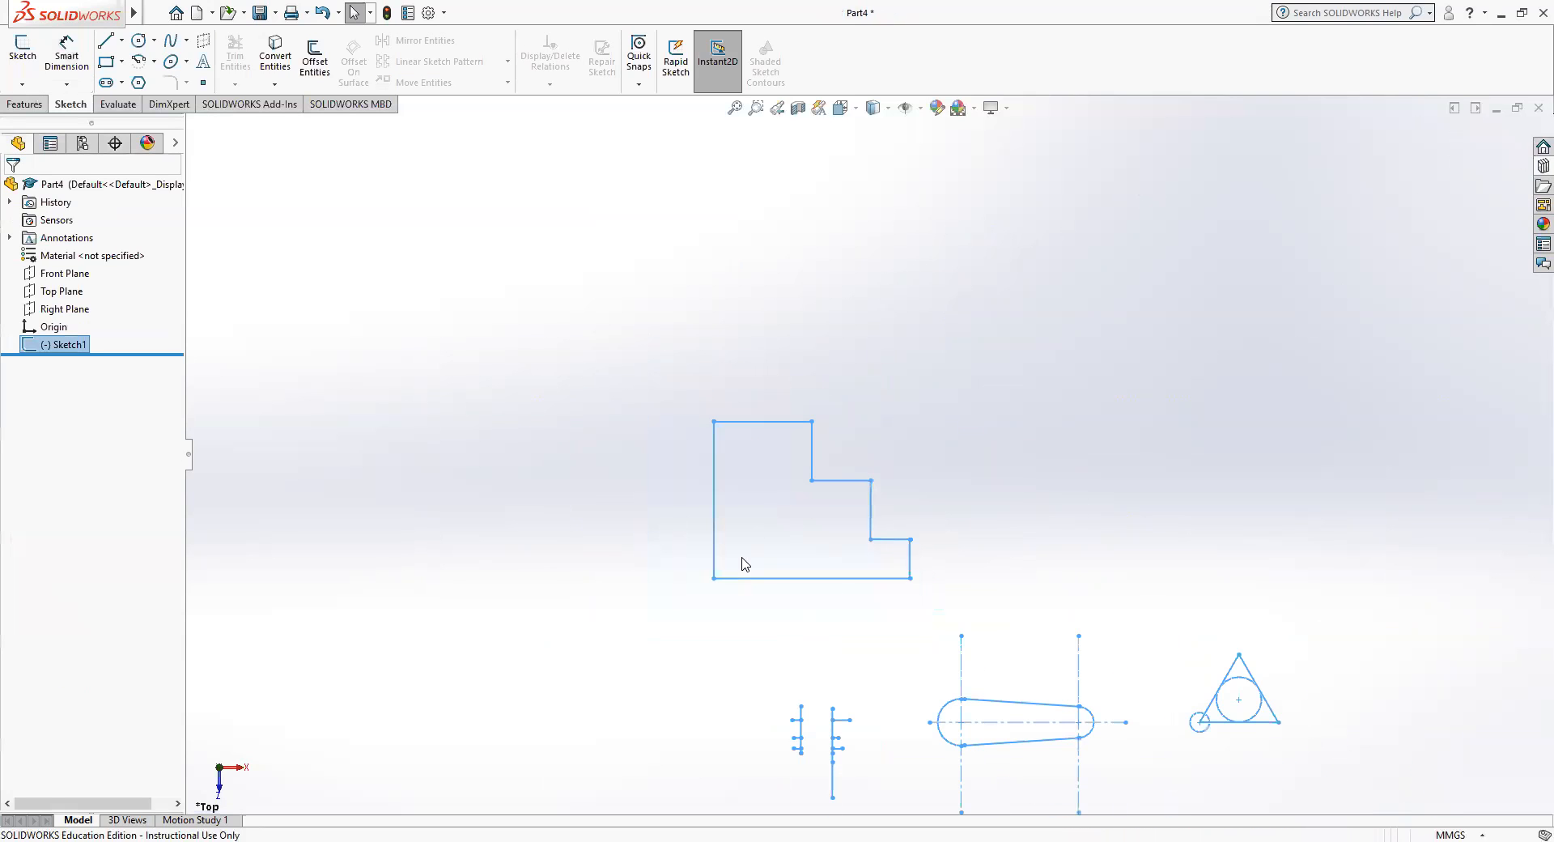
scroll(740, 563, "down", 4)
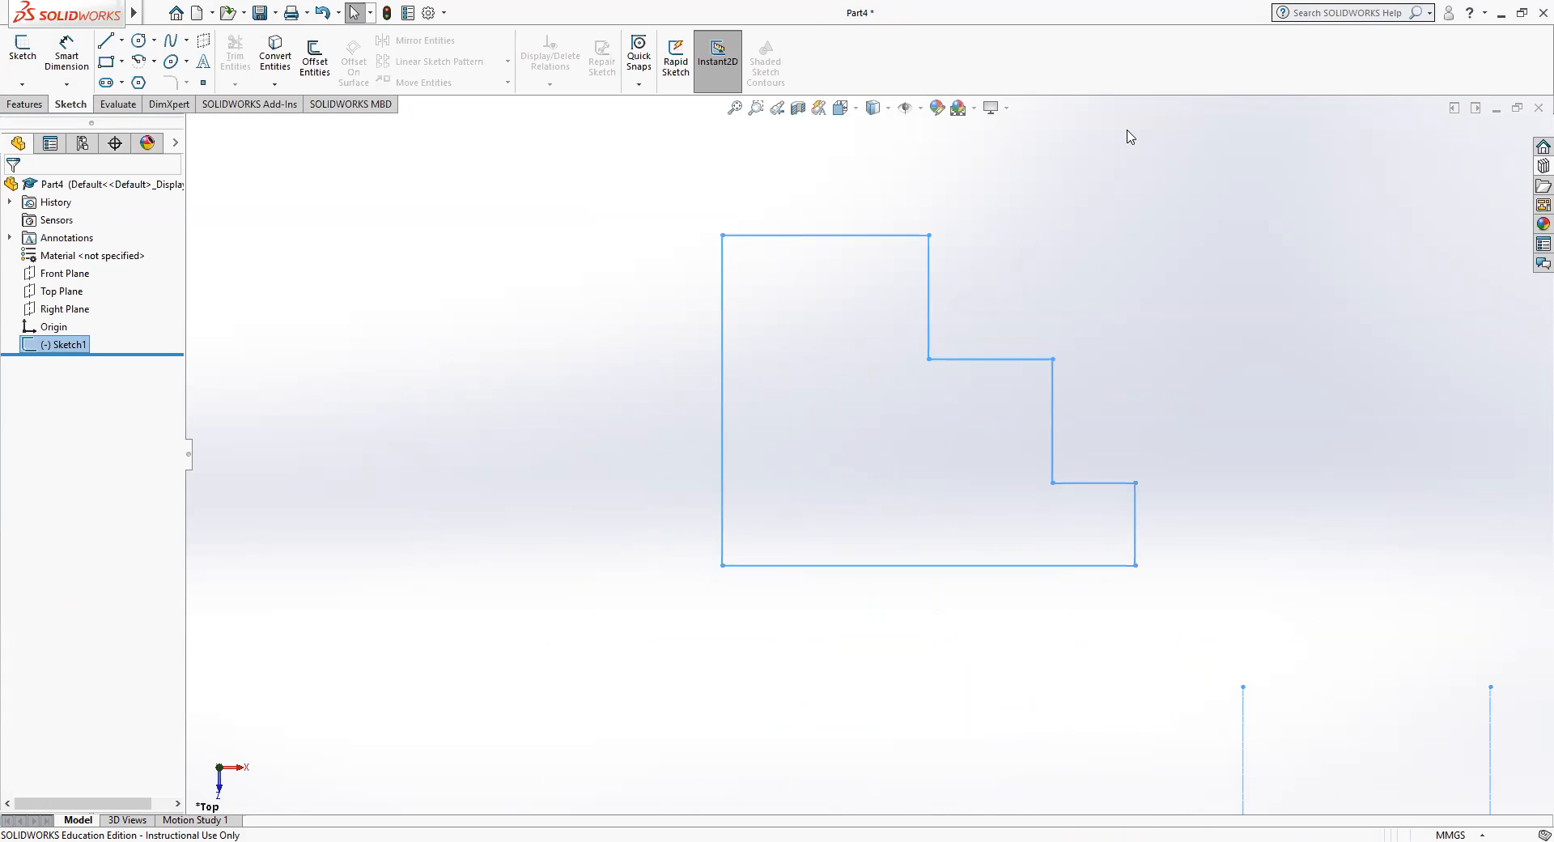
left_click(154, 13)
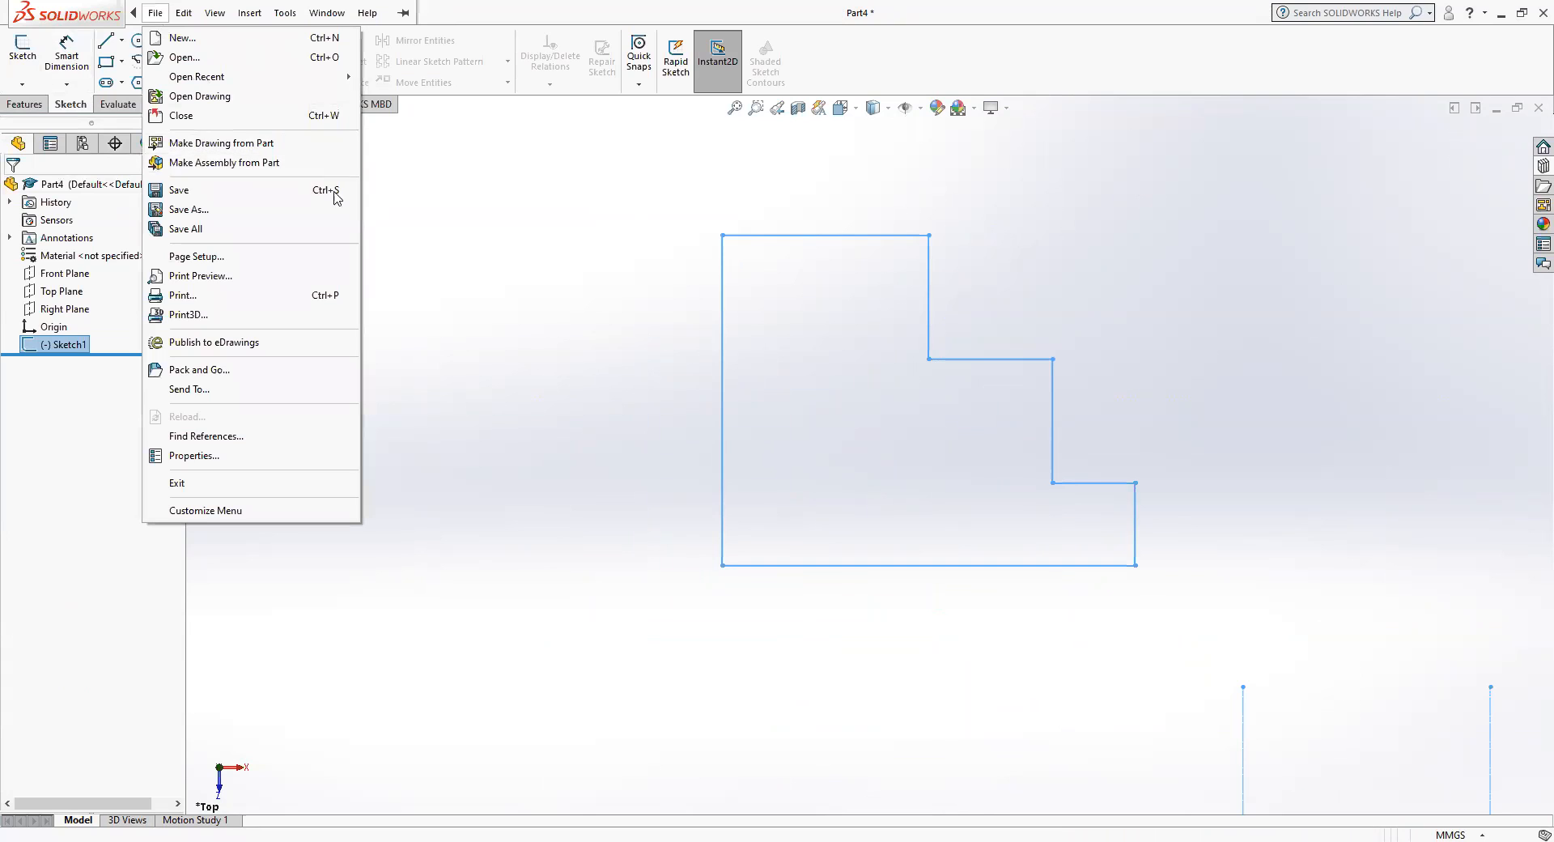
left_click(723, 347)
double_click(723, 346)
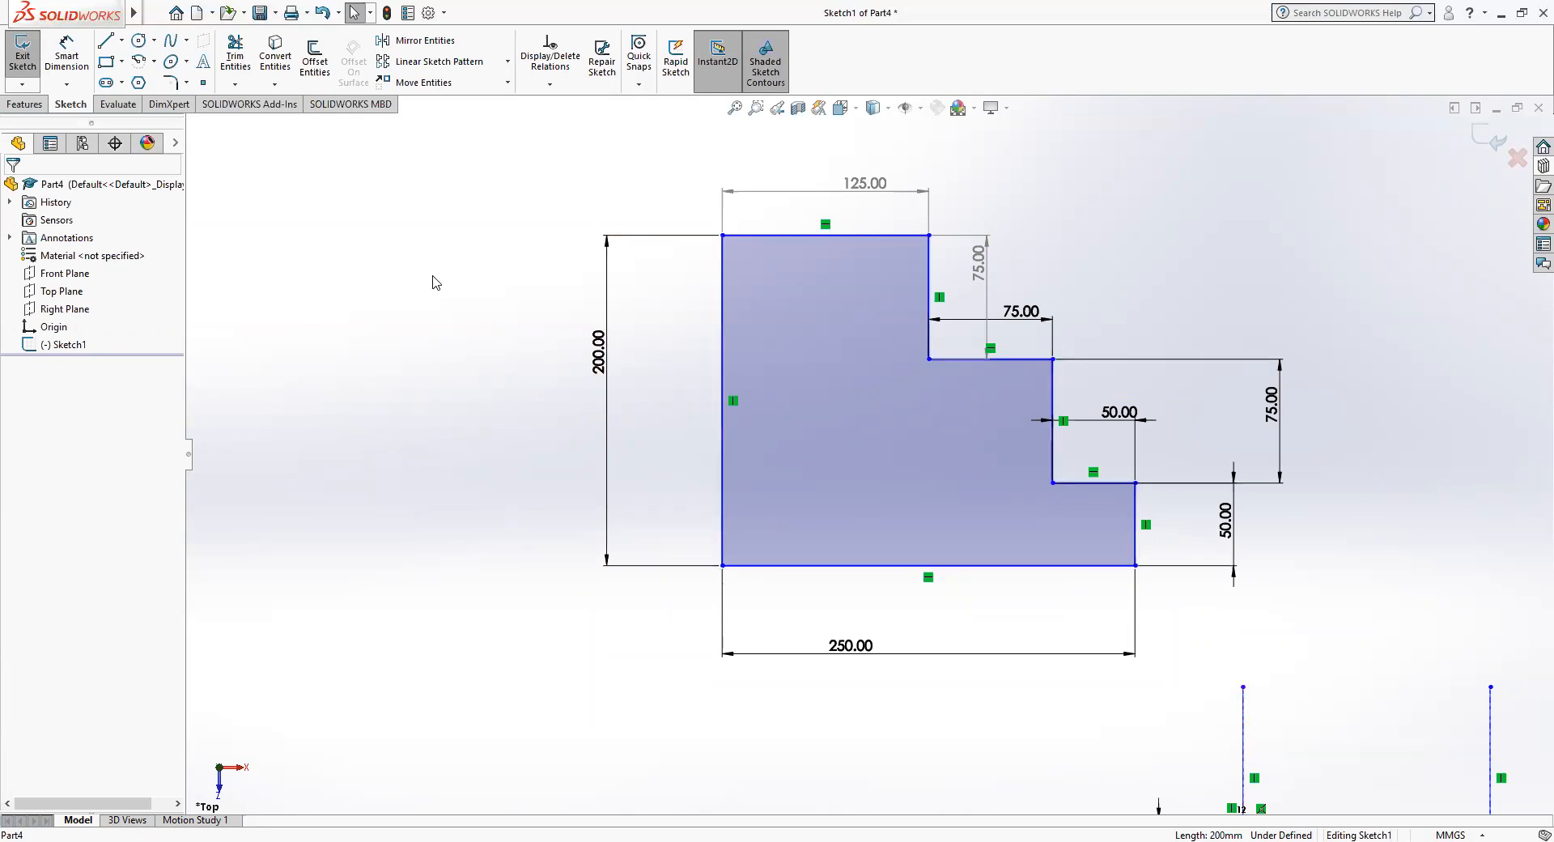
Sketch a horizontal line about 108 mm long in the empty area left of the stepped profile.
left_click(105, 40)
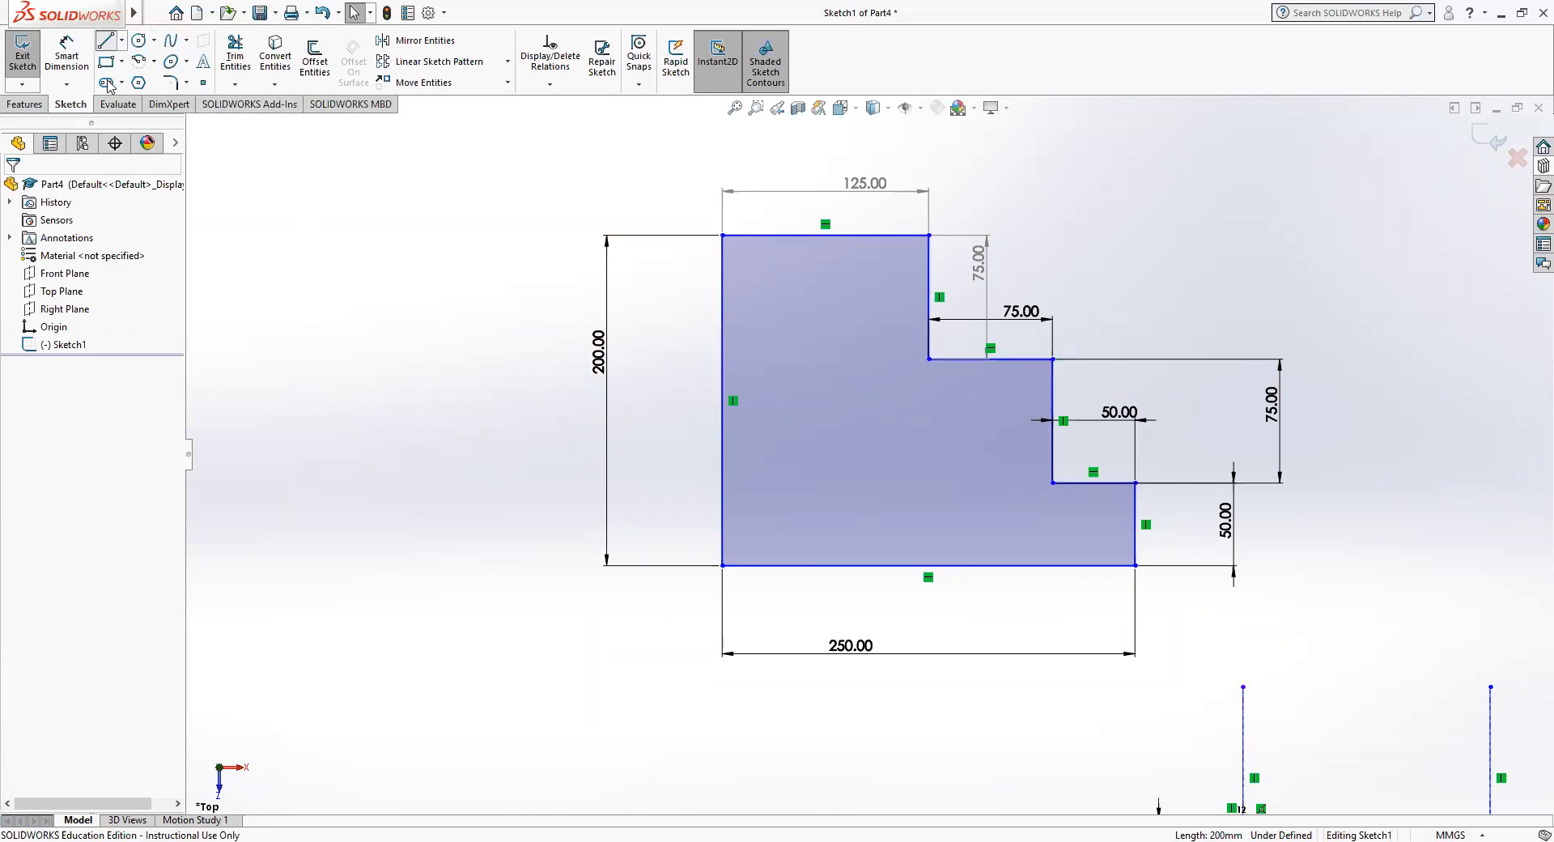
left_click(294, 544)
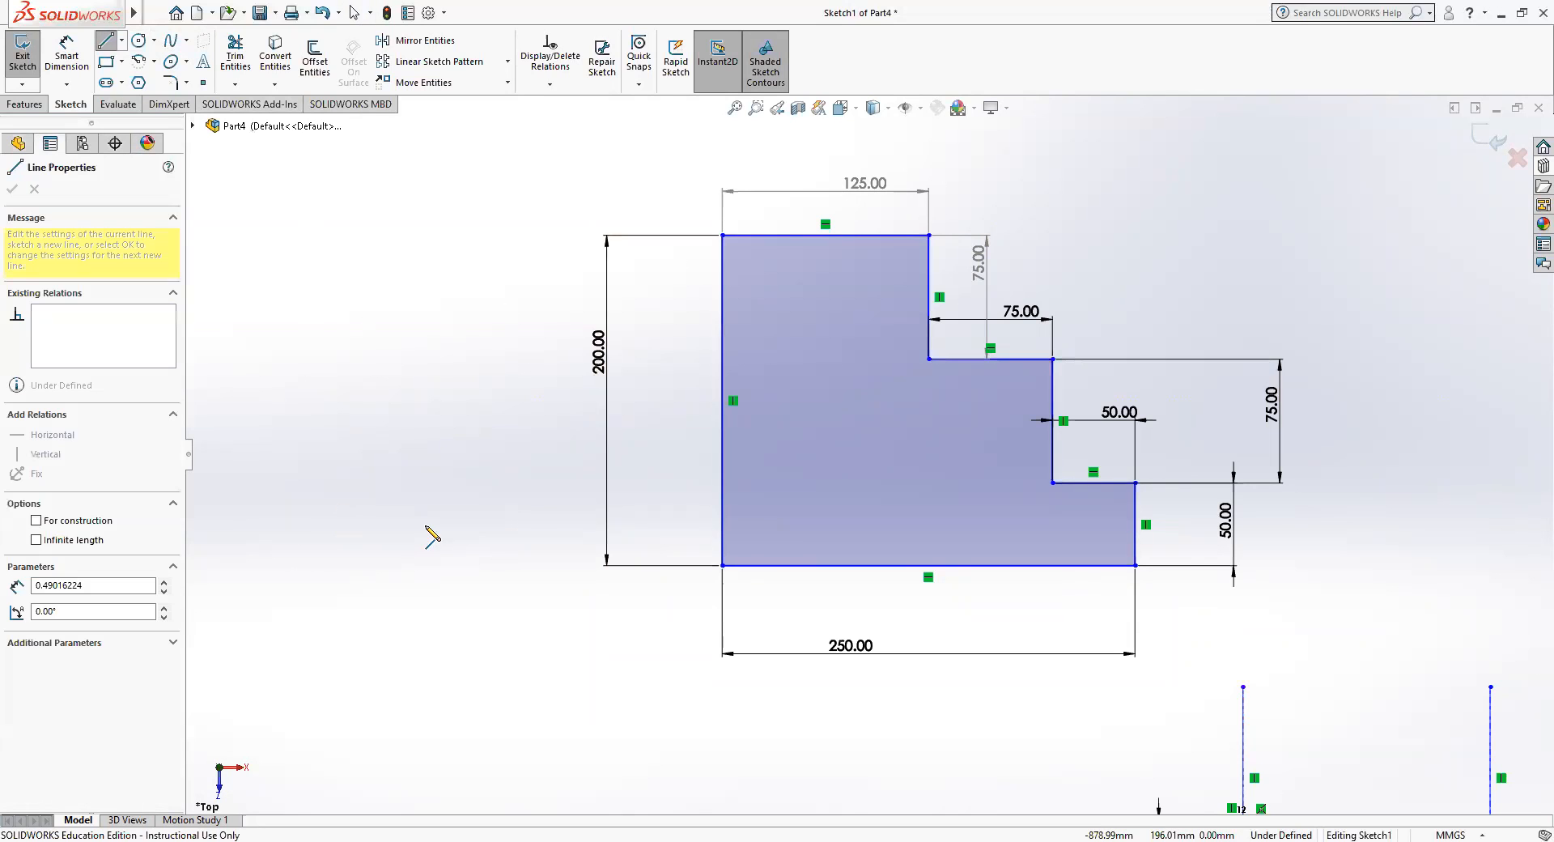
left_click(473, 544)
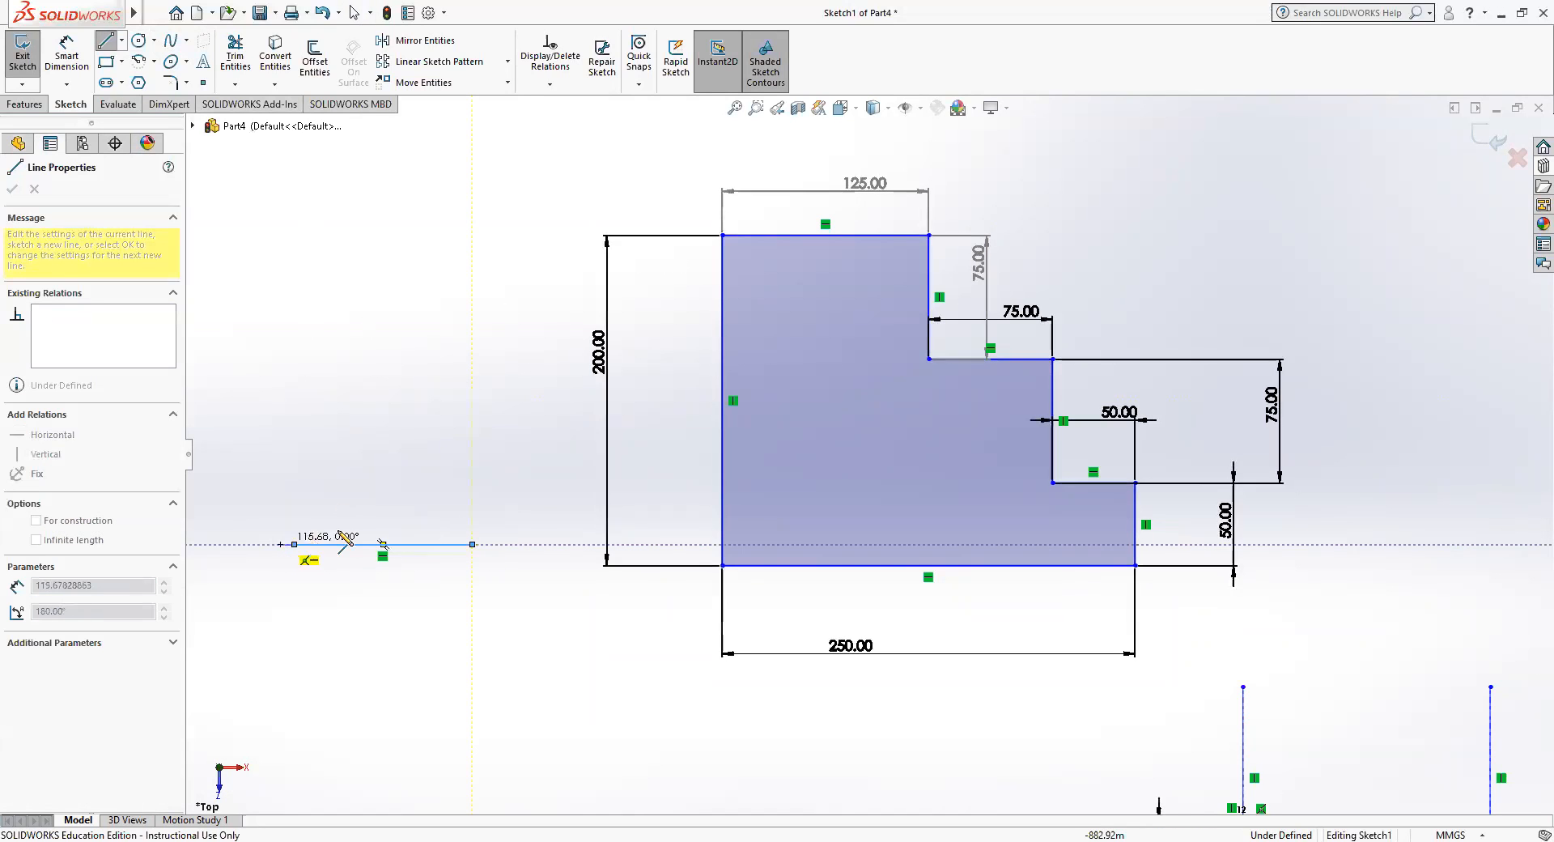
key("Escape")
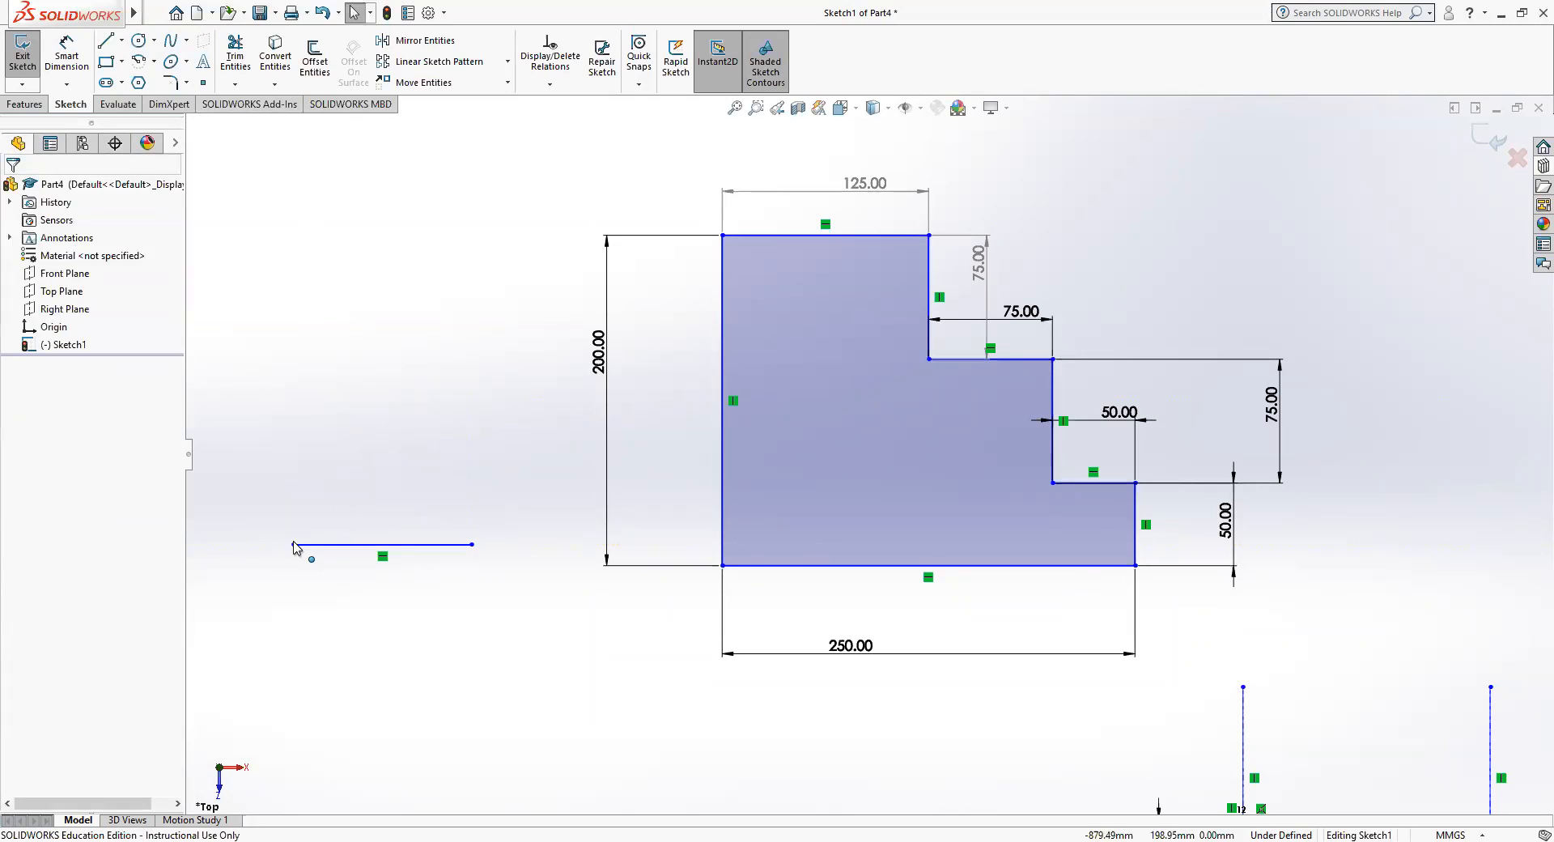
Sketch an inclined line about 84 mm long, rising at about 38° from the new horizontal line's left endpoint.
left_click(294, 544)
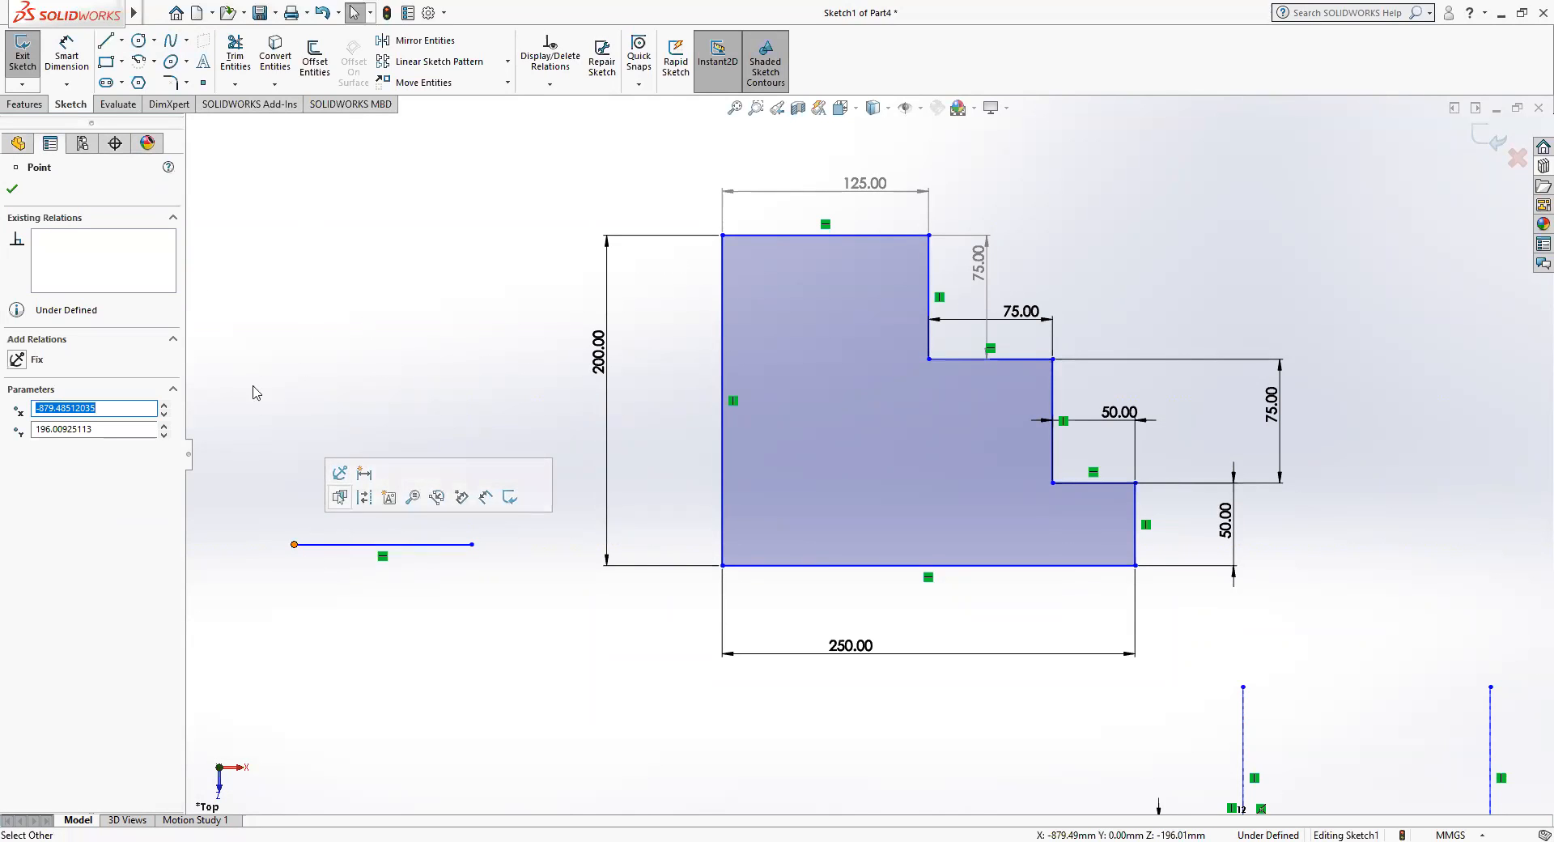
left_click(110, 45)
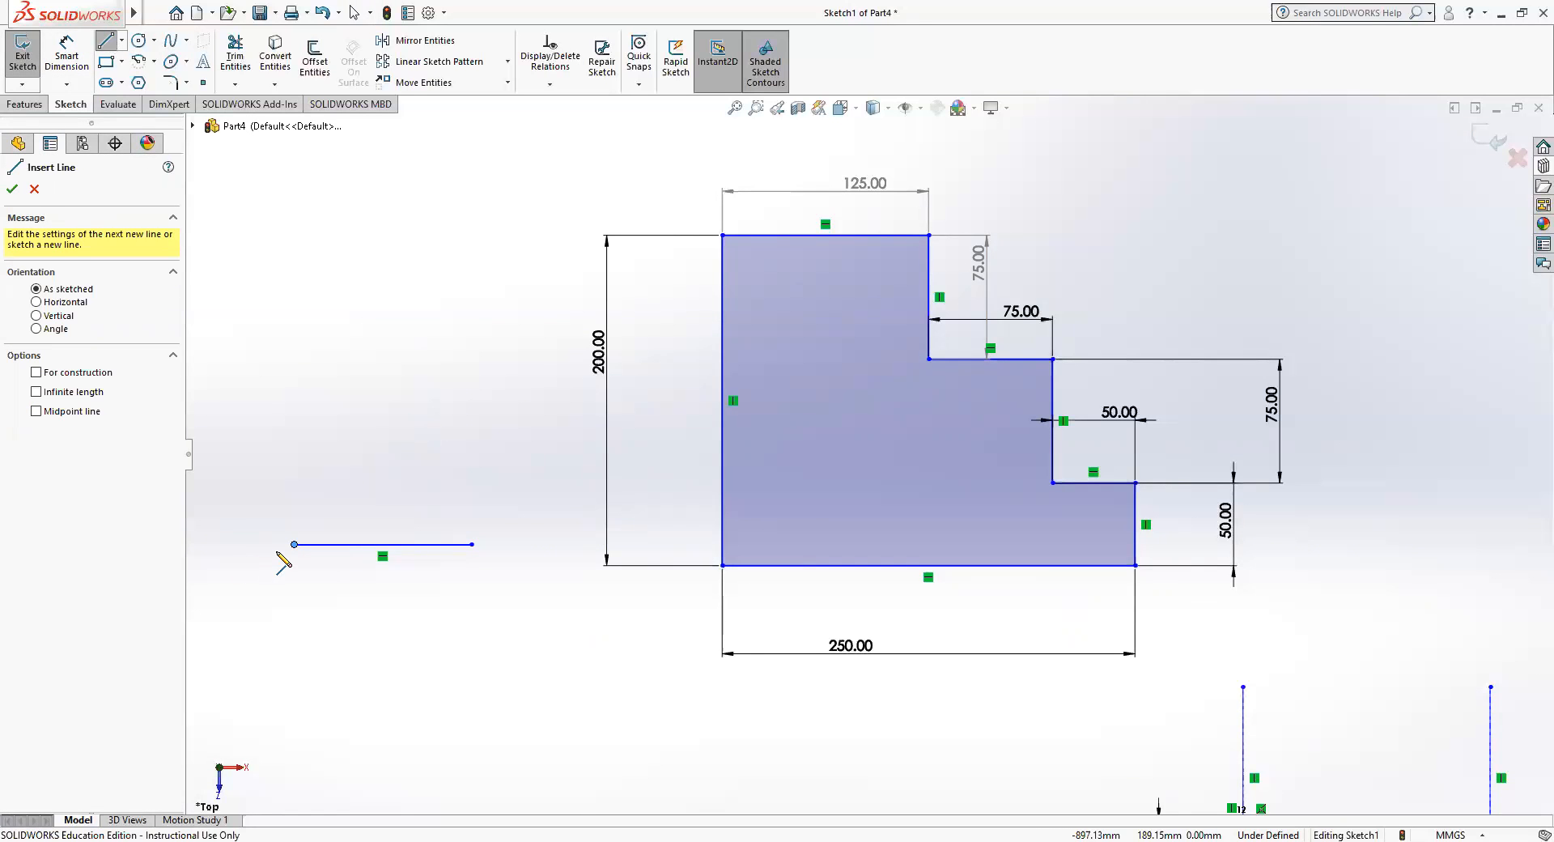
left_click(294, 544)
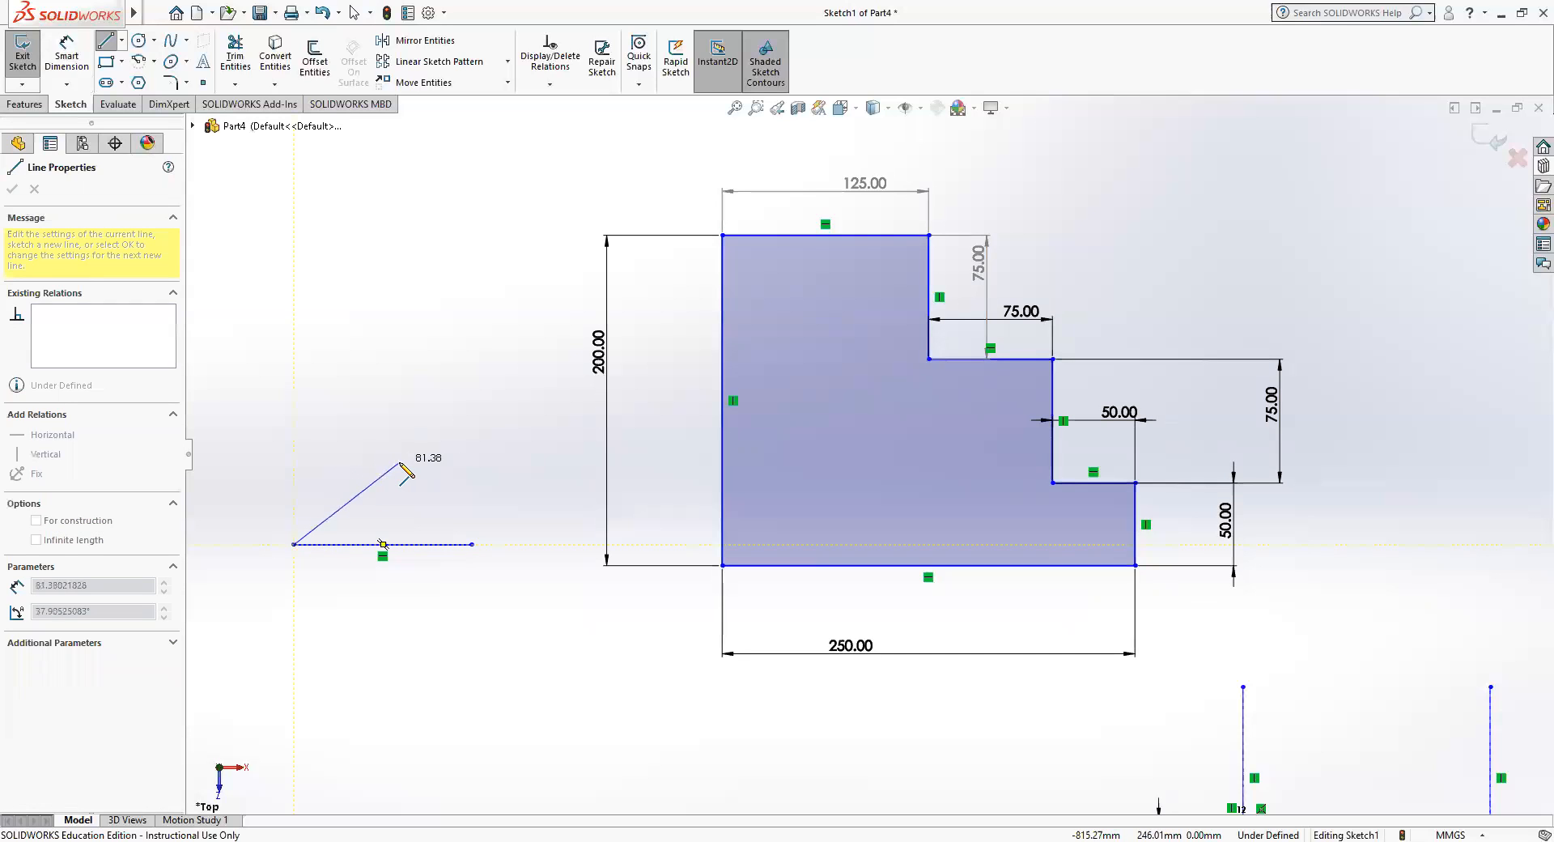
left_click(404, 459)
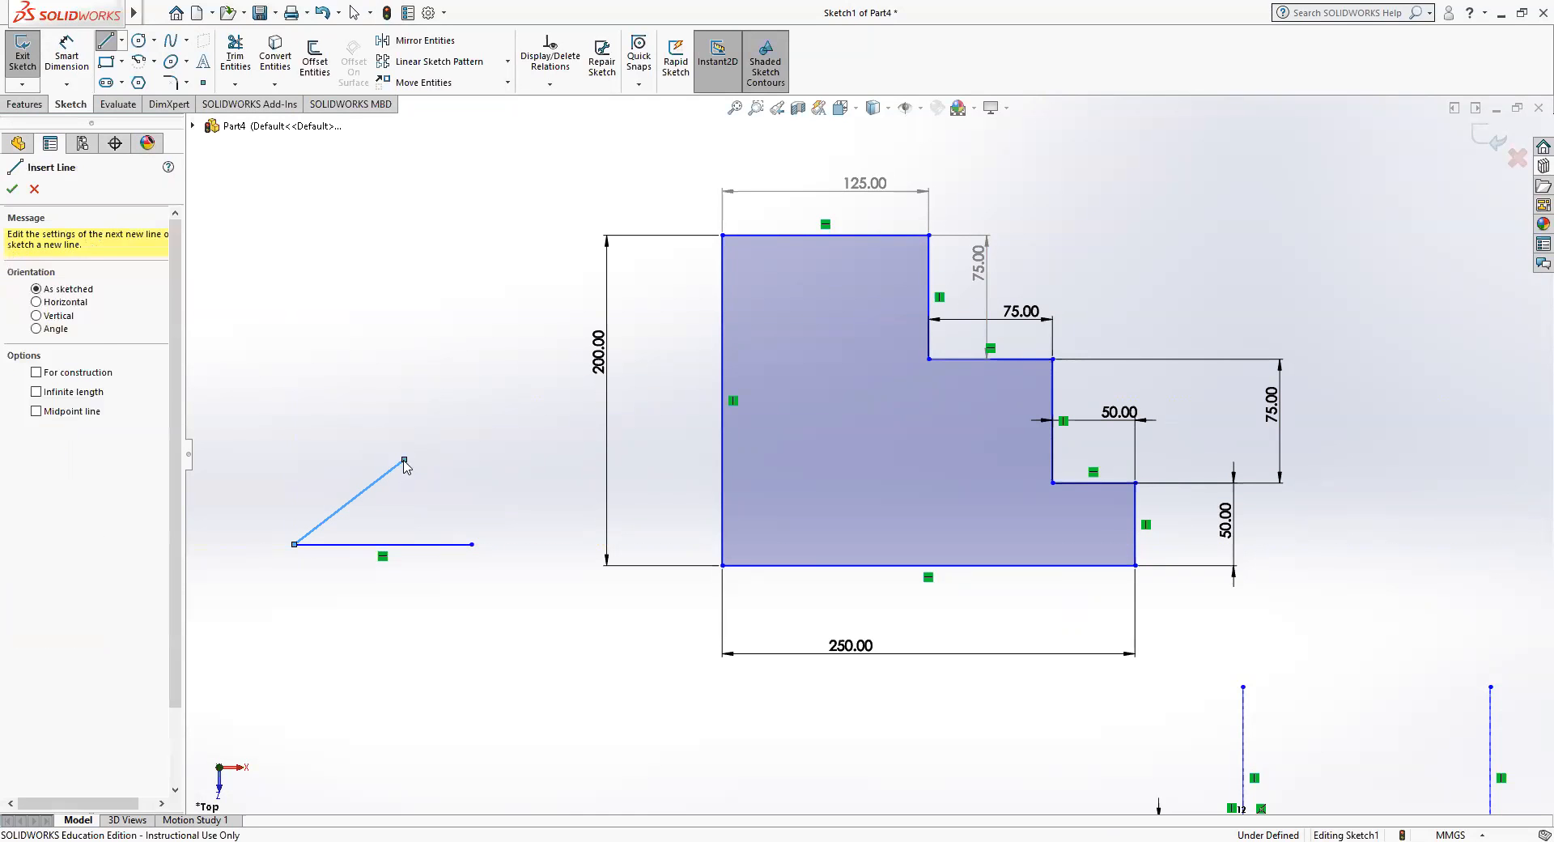
key("Escape")
Dimension the angle between the inclined line and the horizontal line at 45°.
left_click(67, 55)
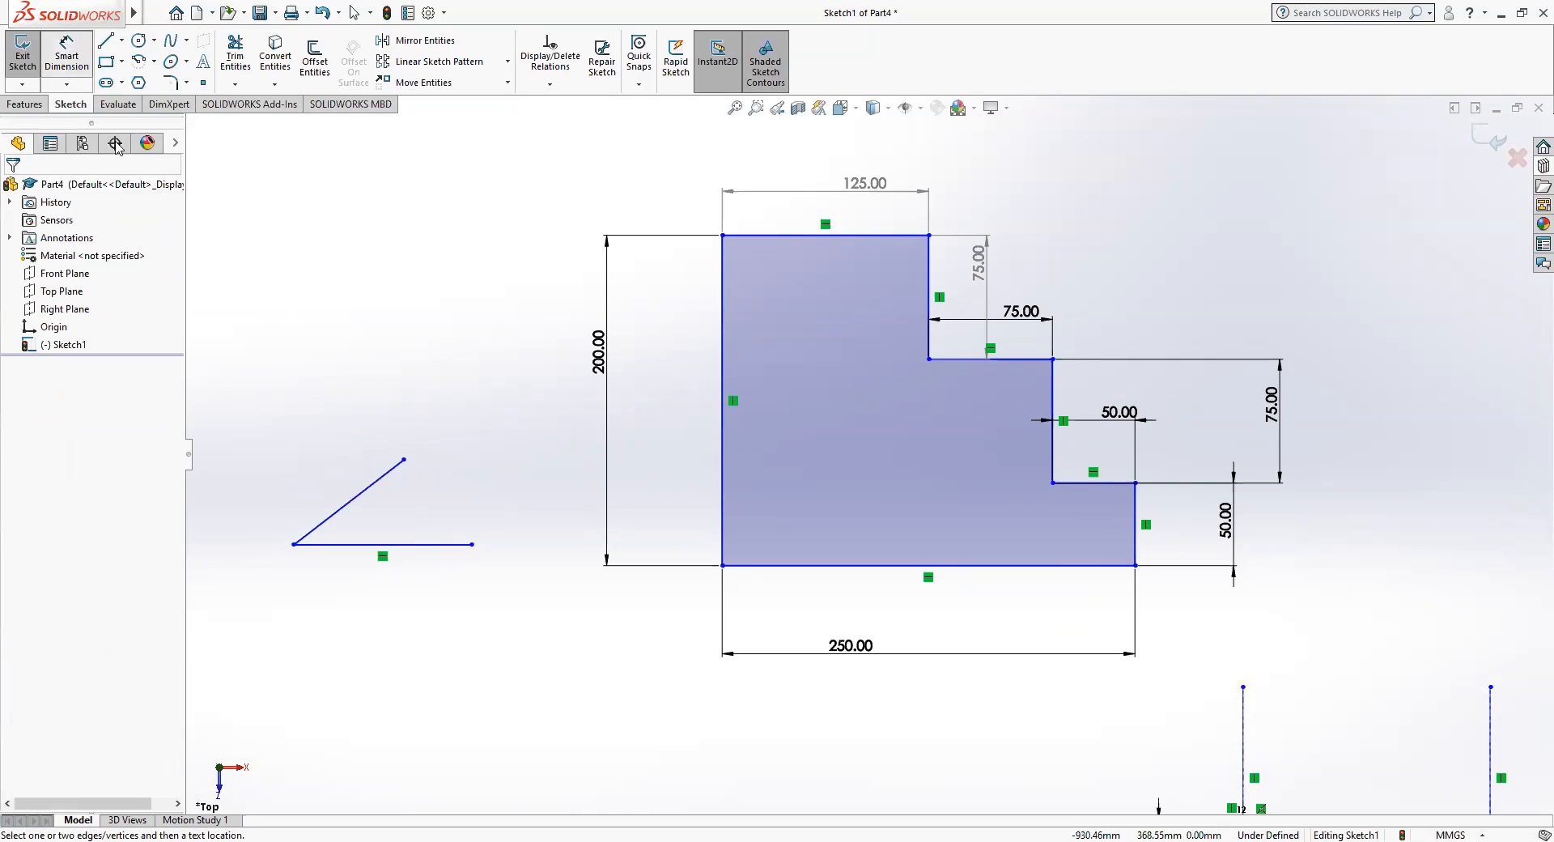
left_click(349, 503)
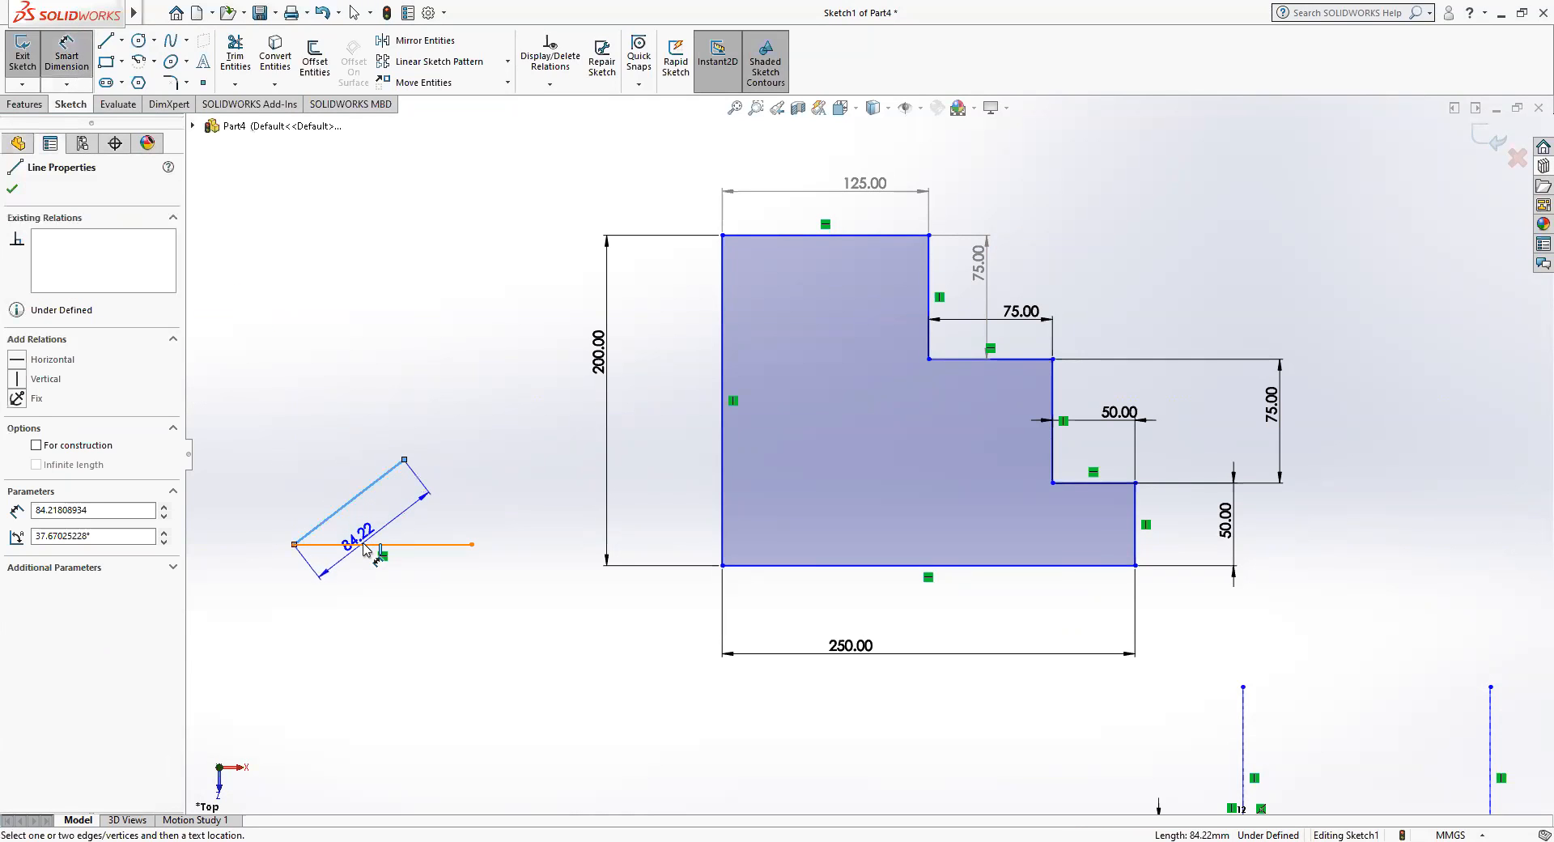
left_click(381, 544)
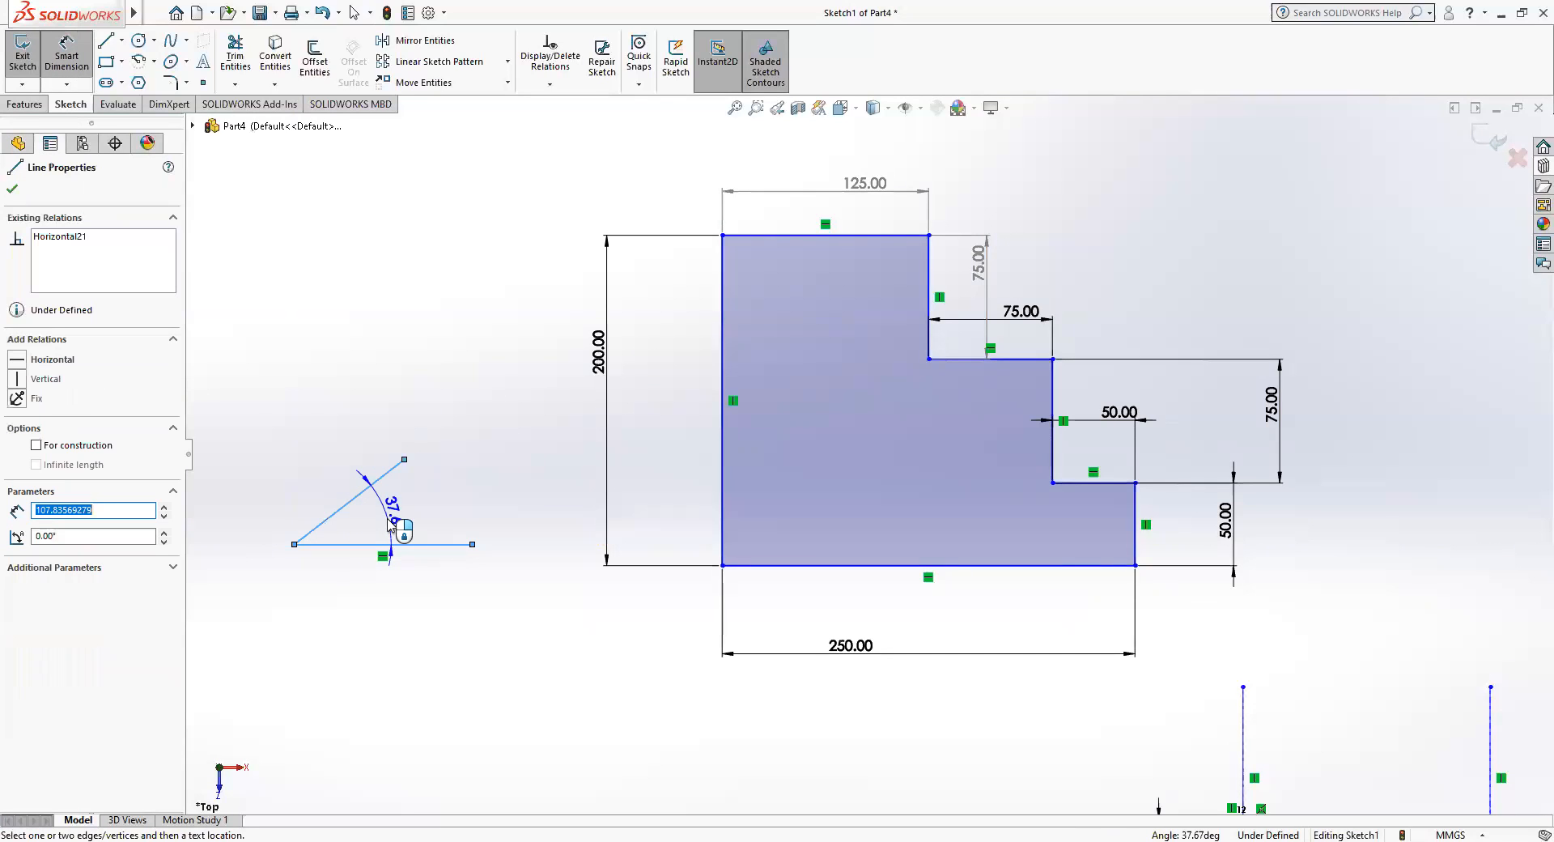
left_click(389, 524)
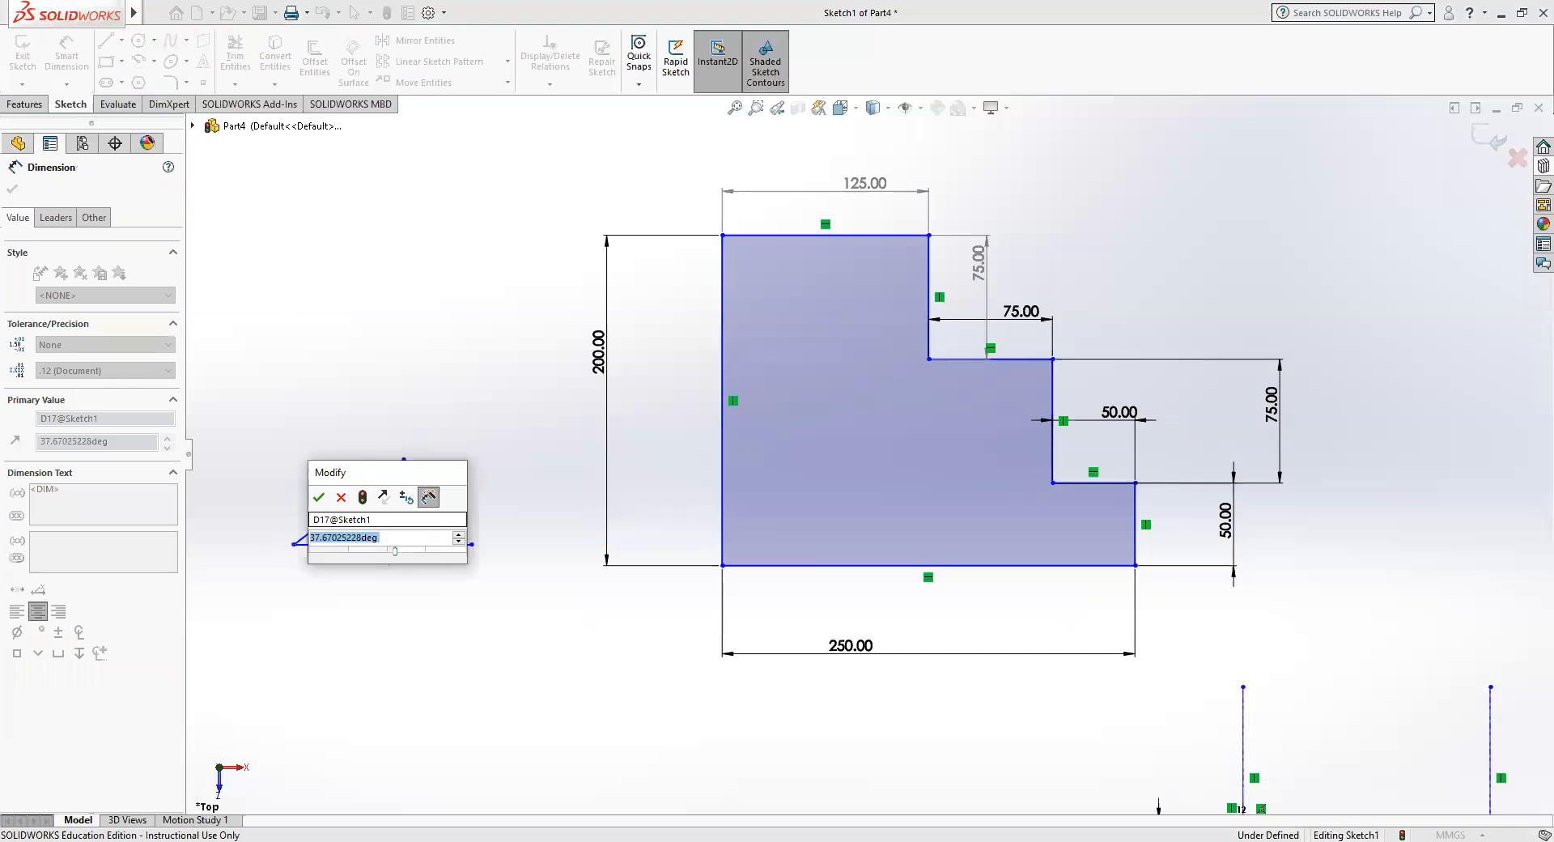
type("45.00deg")
key("Return")
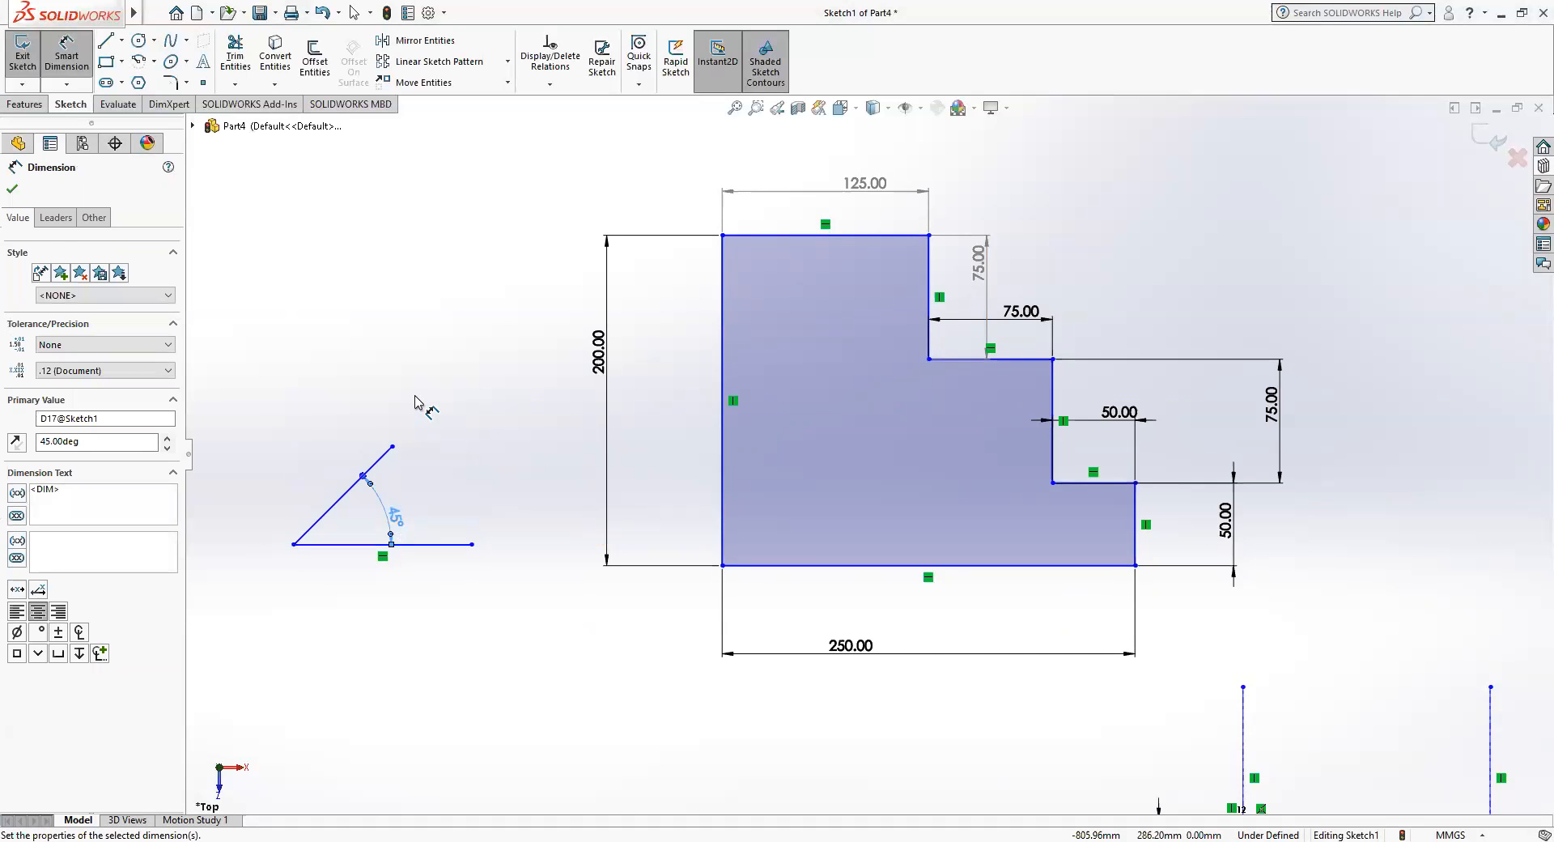
key("Escape")
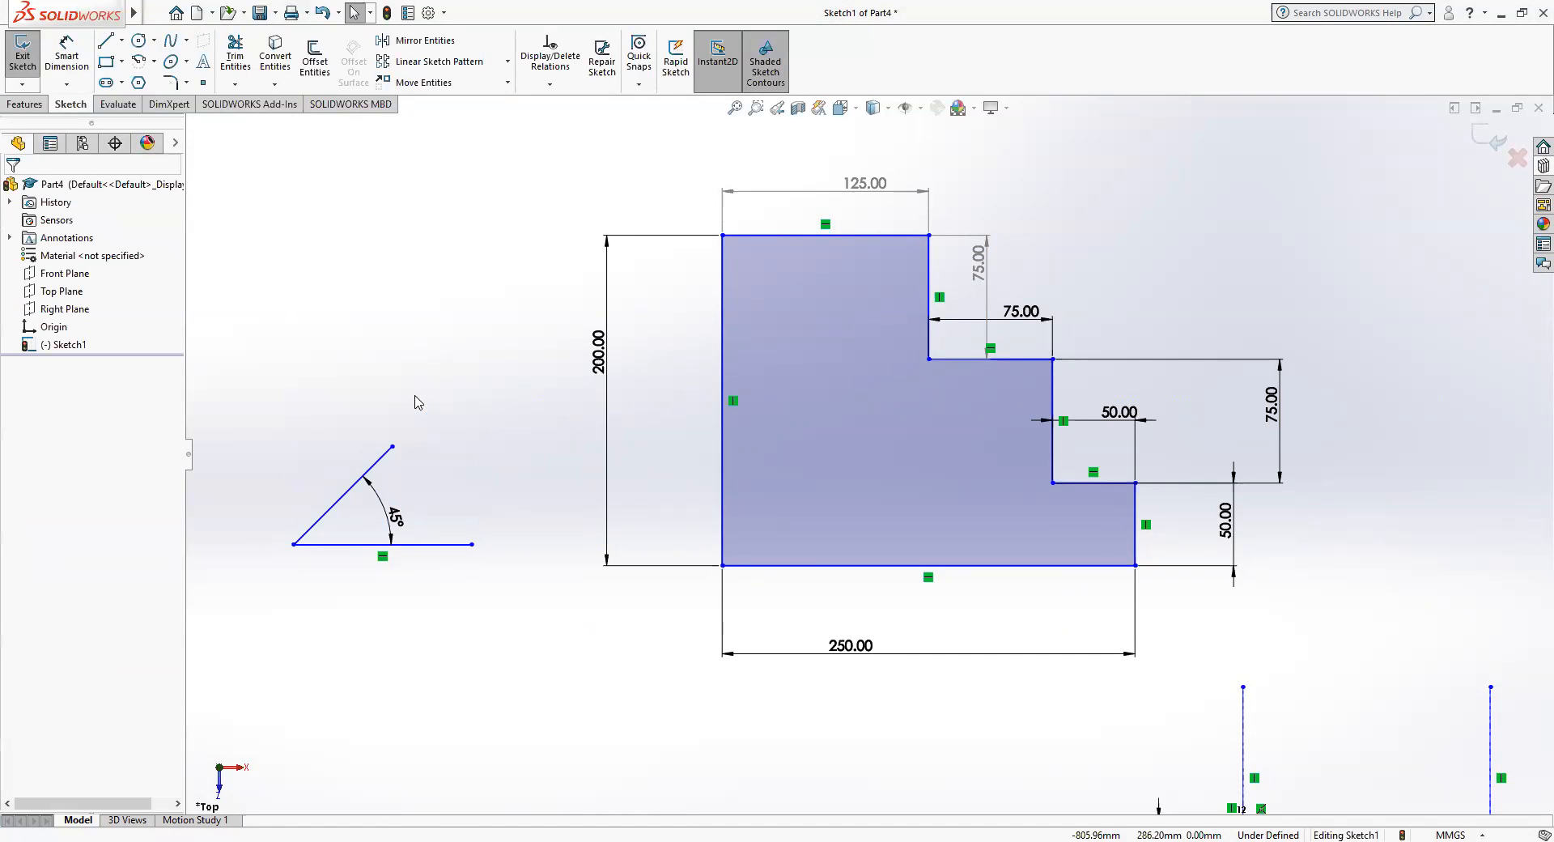